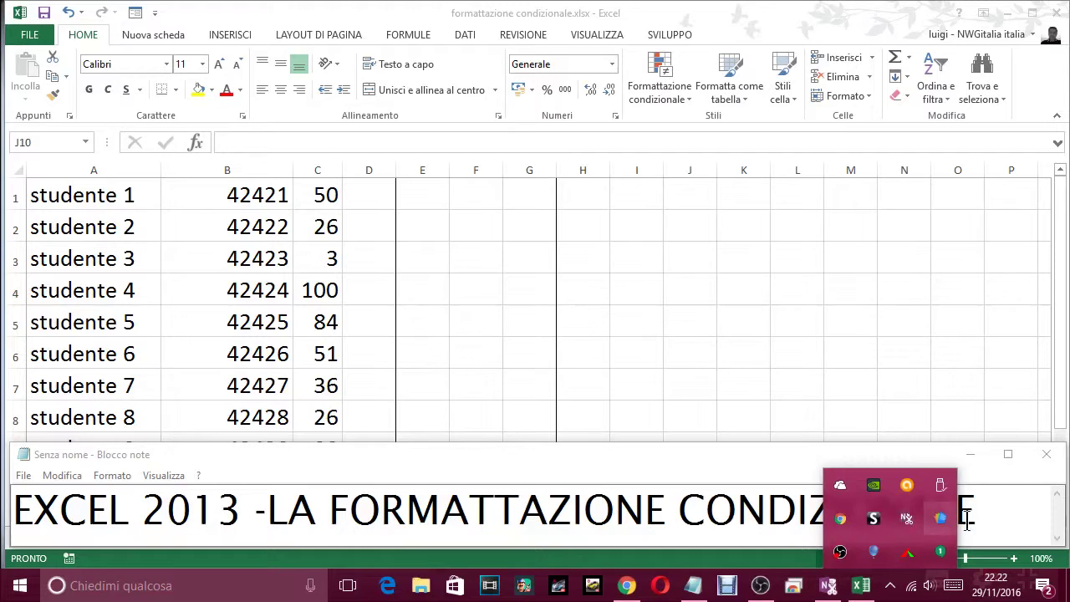
Step: Clear the old caption text from the Notepad window
click(995, 514)
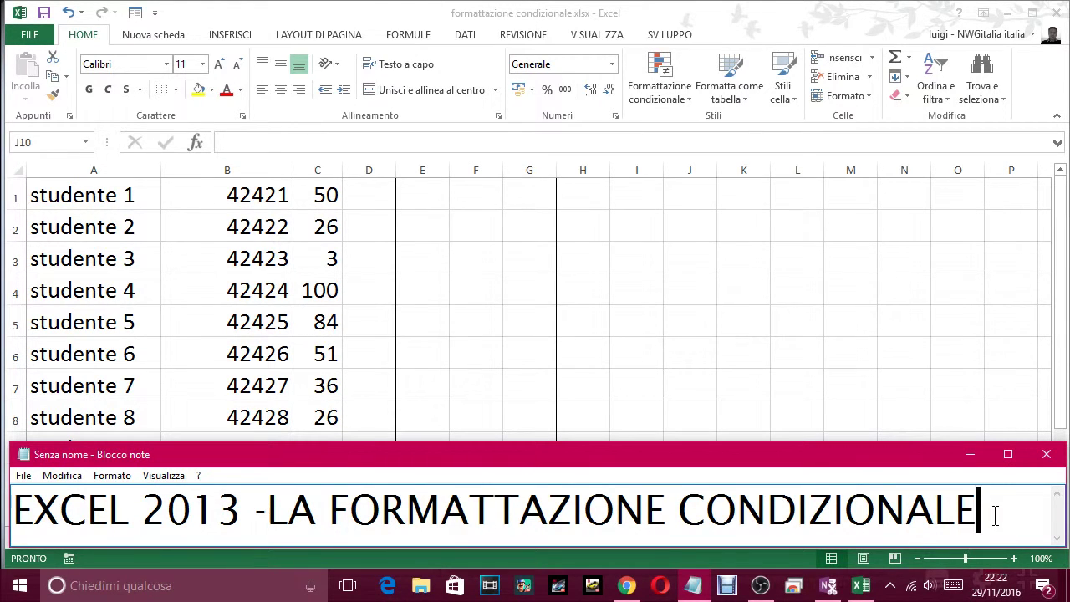
drag(995, 514, 273, 505)
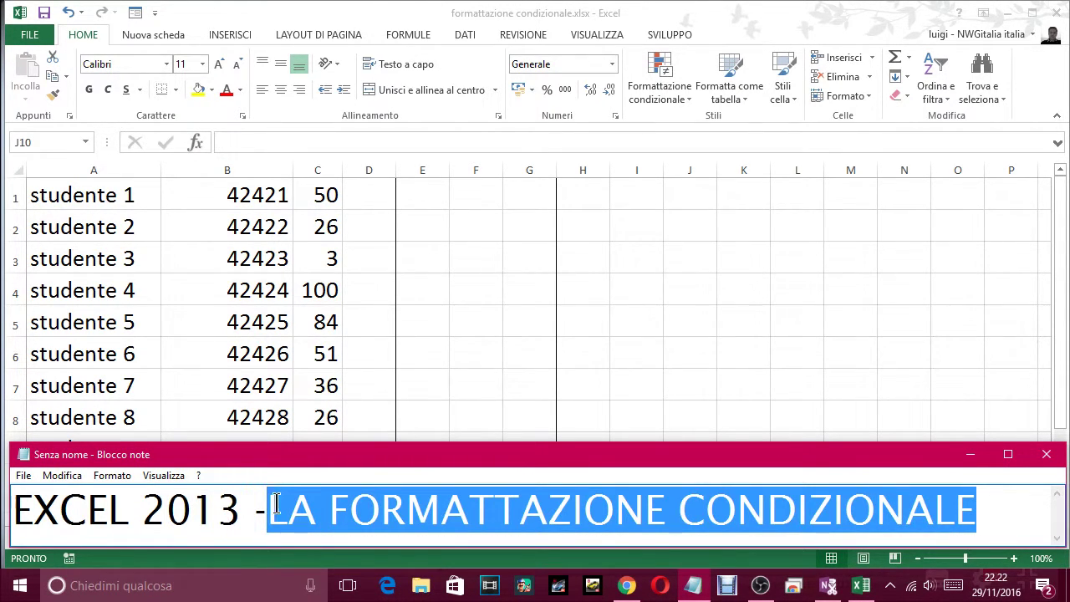
click(1007, 509)
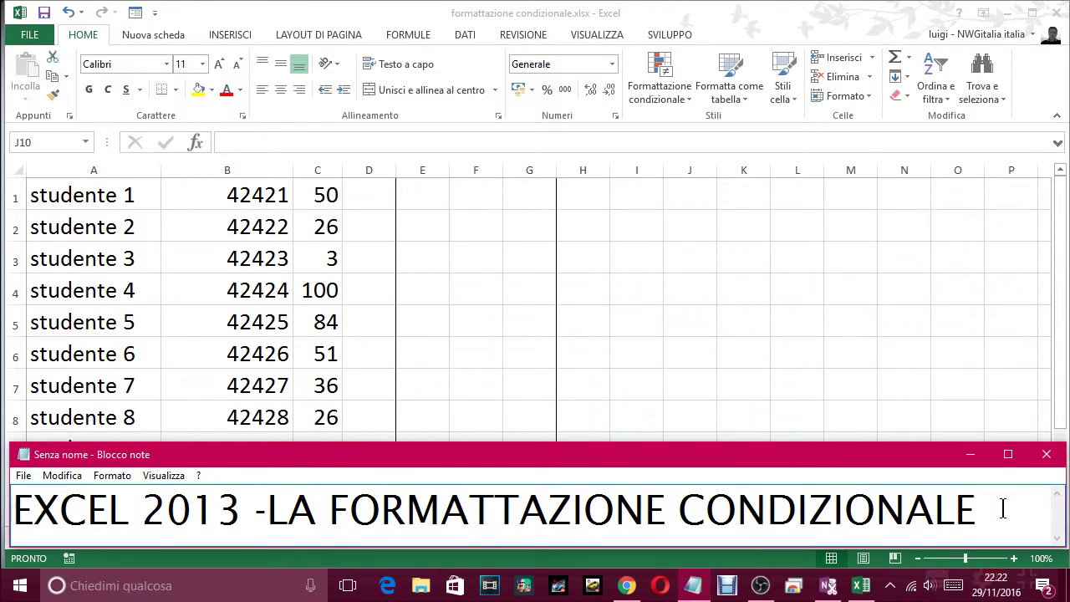
key(ctrl+a)
key(Delete)
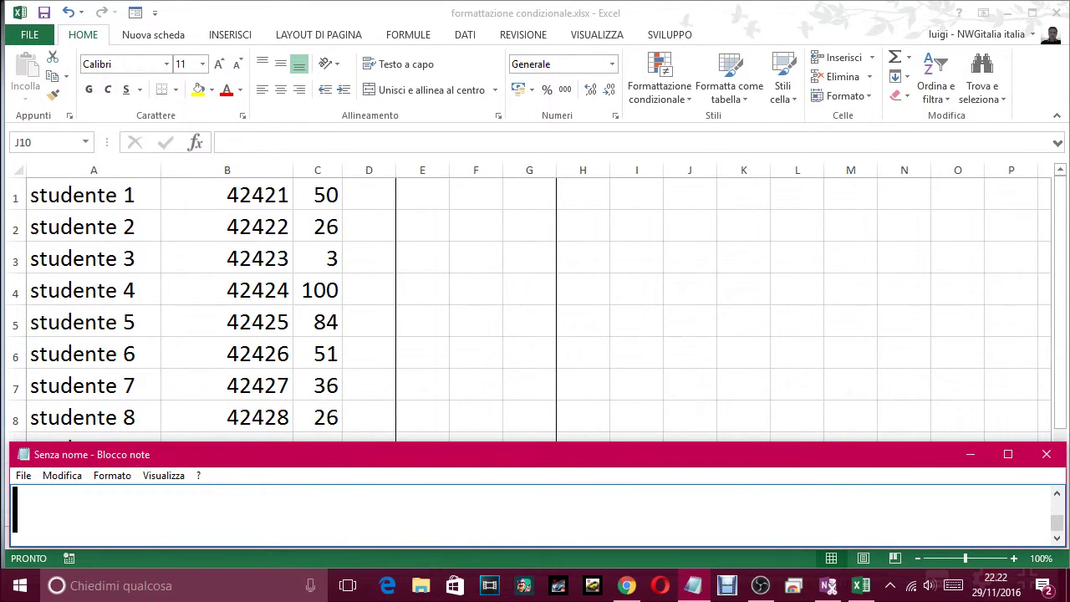
Step: Type 'CIAO RAGAZZI, ANDIAMO A VEDERE LA FORMATTAZIONE CONDIZIONALE' and end on a new line
text(CIAO RAG)
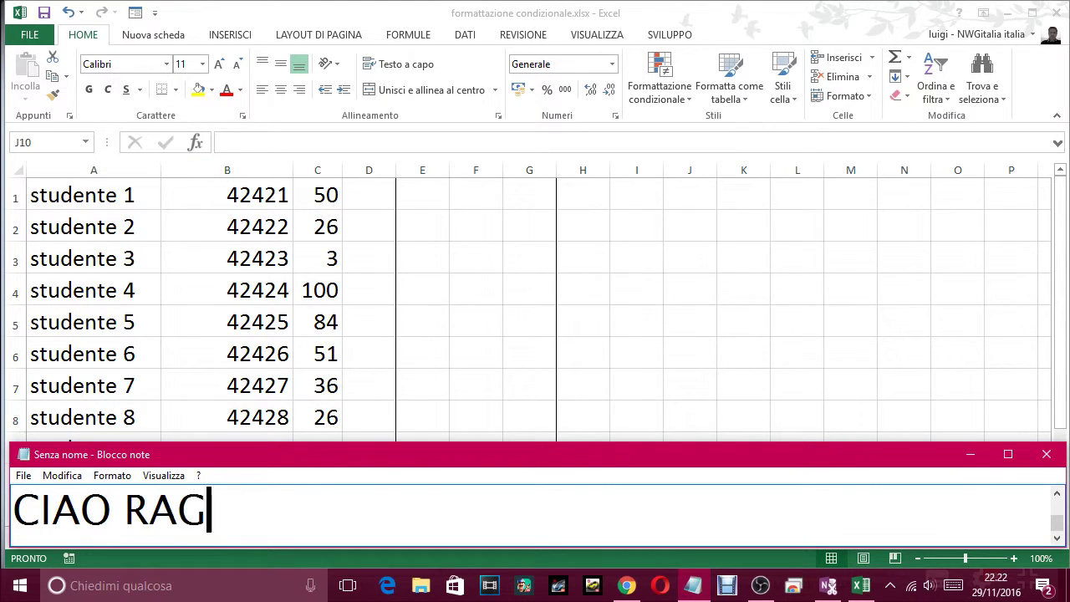
text(AZZI, ANDA)
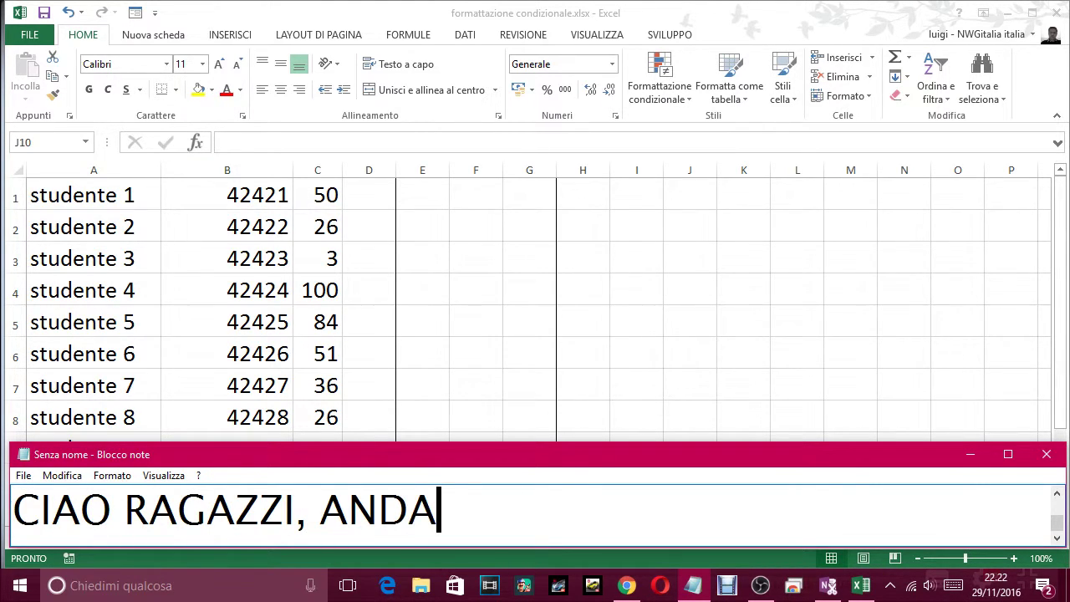
key(BackSpace)
text(IAMOA)
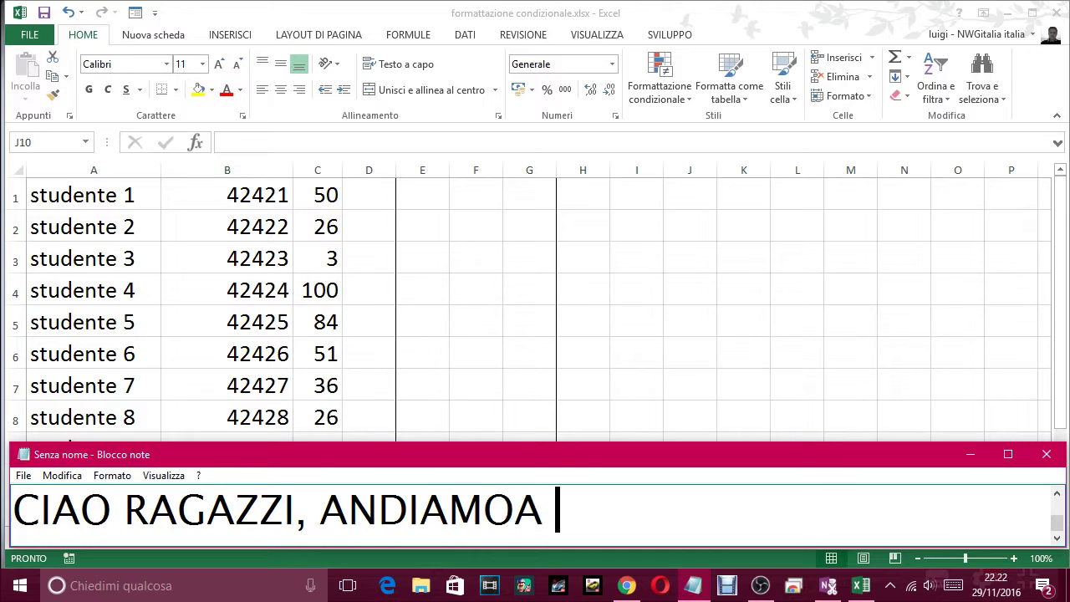
key(BackSpace)
key(BackSpace)
text(A VEDE)
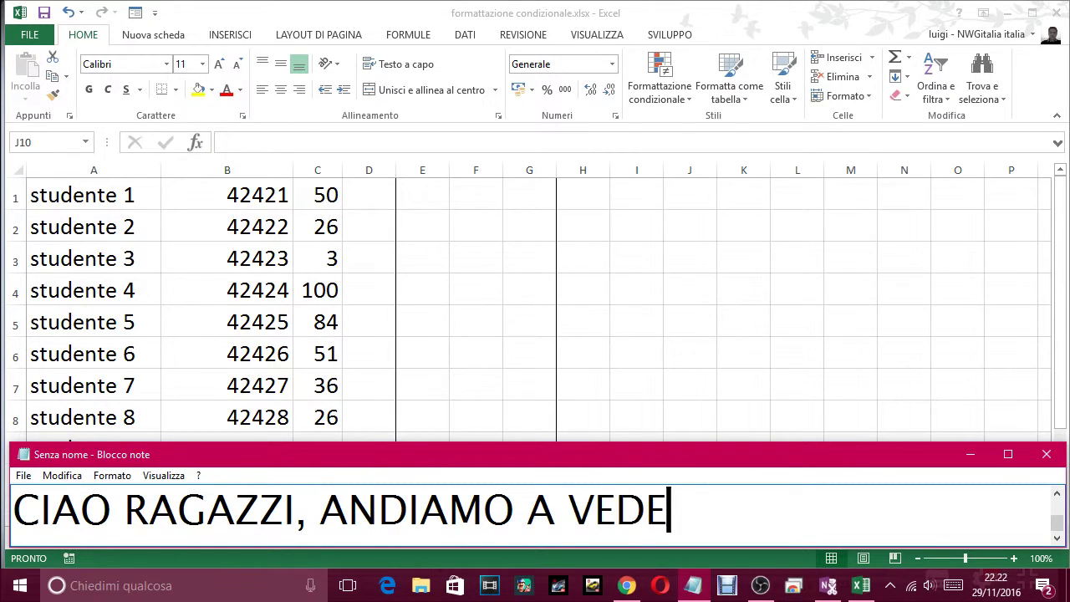
text(RE LA FORMAT)
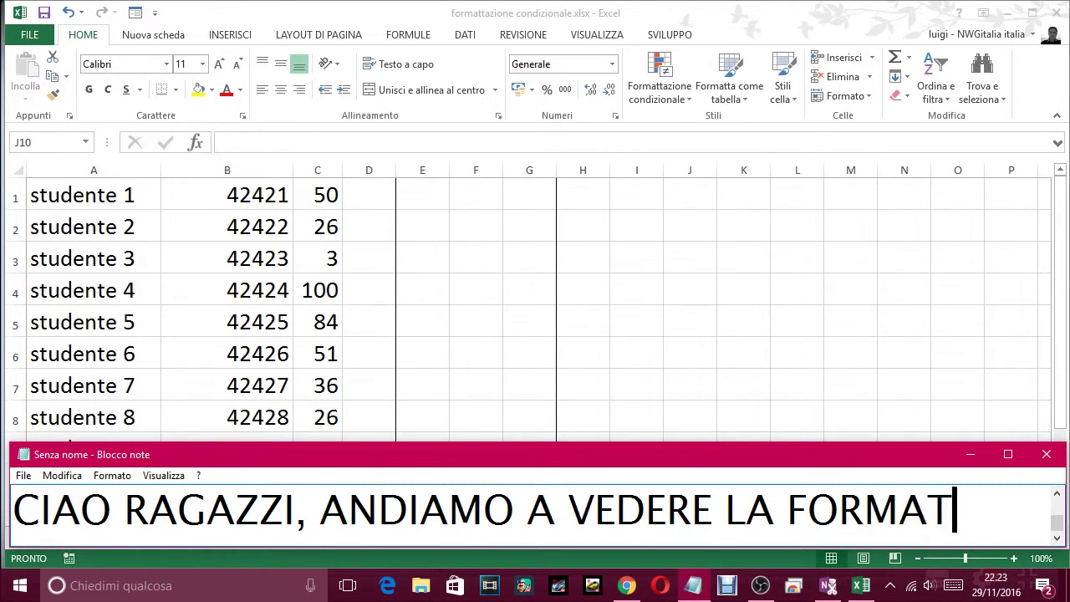
text(TAZIONE CONDIZIO)
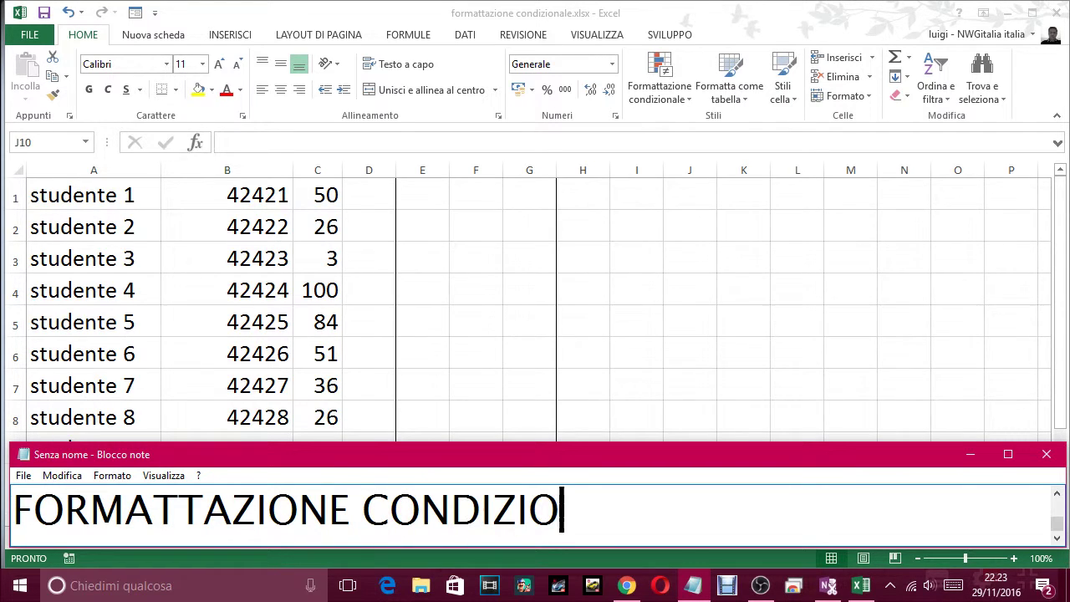
text(NALE)
key(Return)
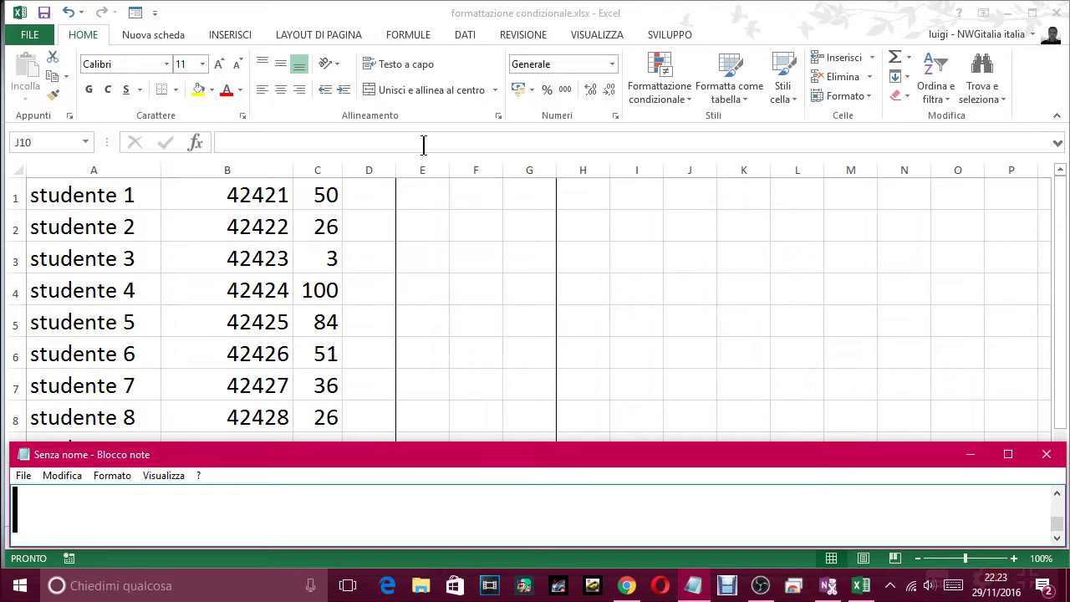
Step: Enter the test =C1>=18 in cell E1 so it returns VERO for the score 50
click(423, 190)
click(423, 191)
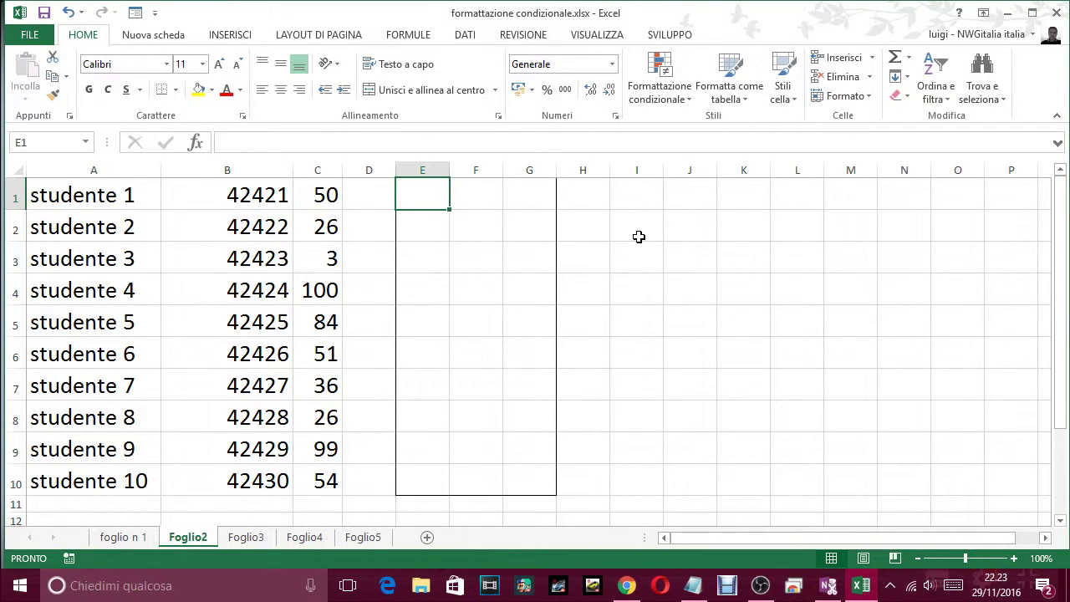
text(=)
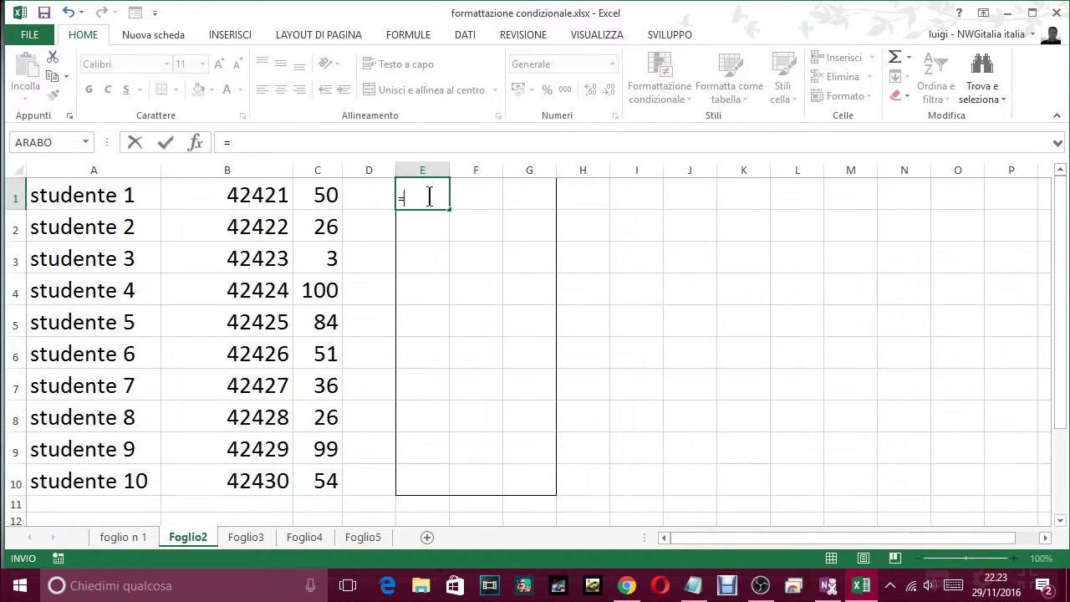
click(320, 195)
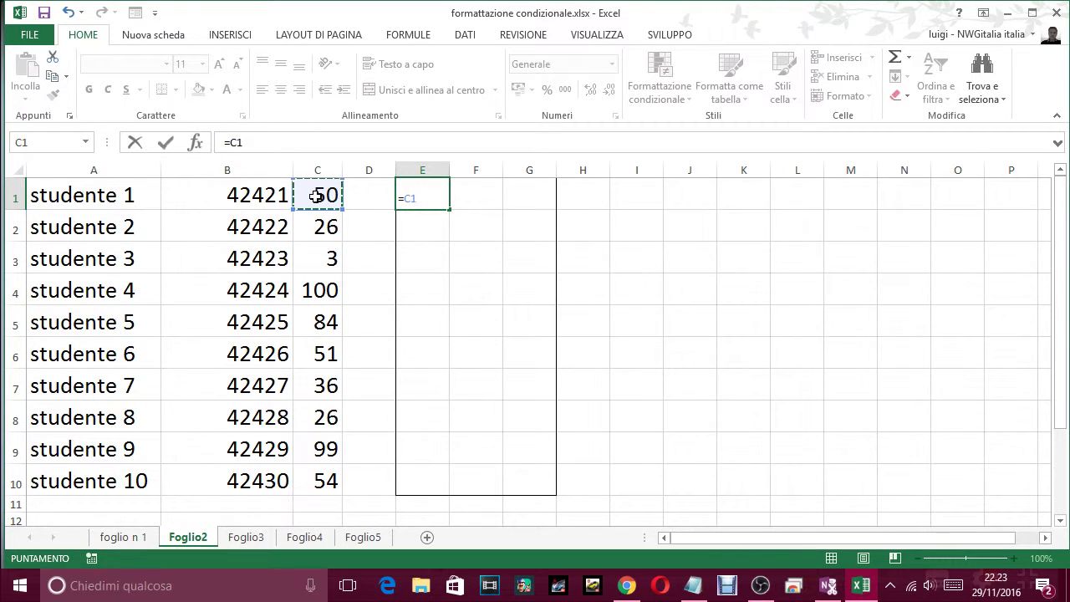
text(<)
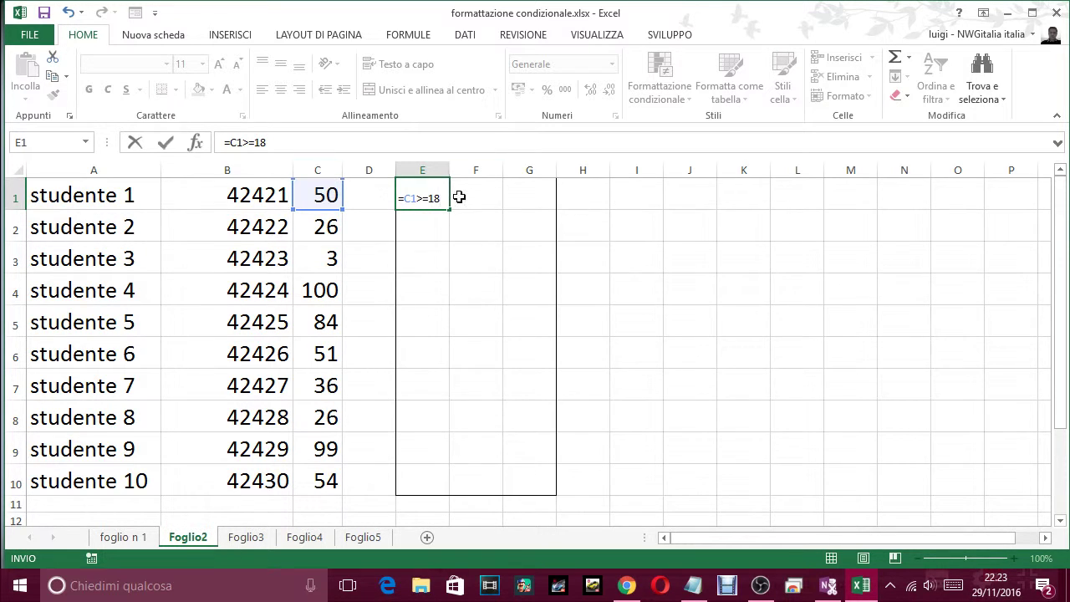
key(Return)
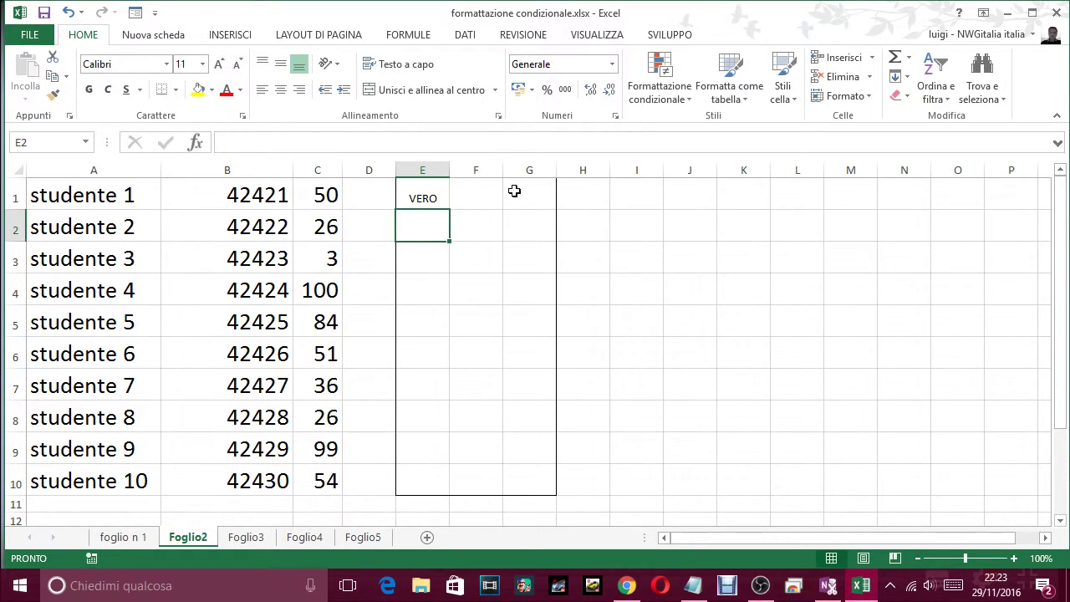
Step: Use F4 to change E1's formula to =$C1>=18, locking the column
click(423, 195)
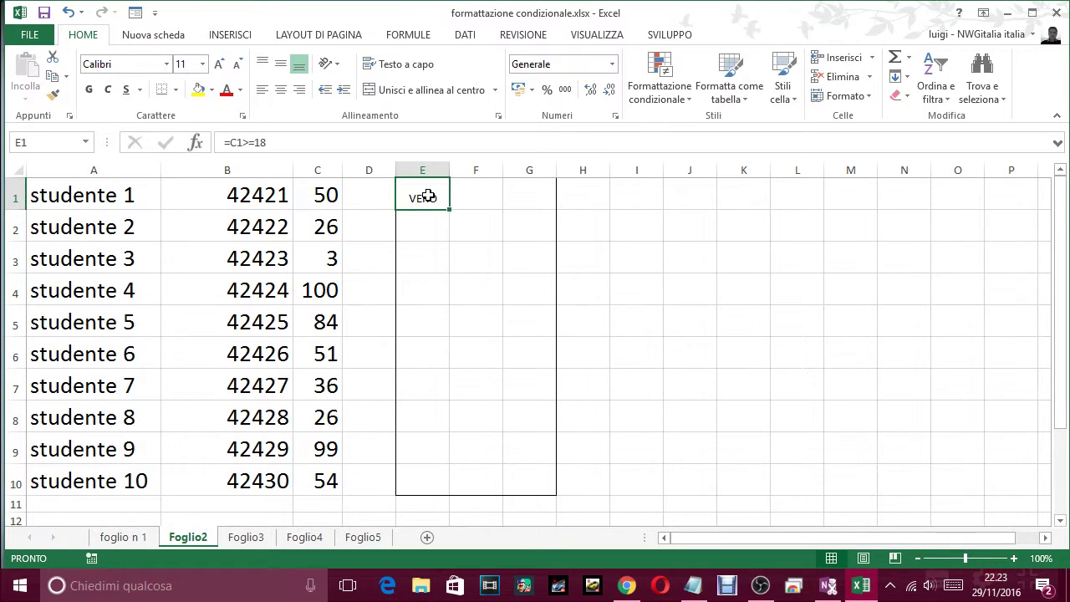
click(236, 140)
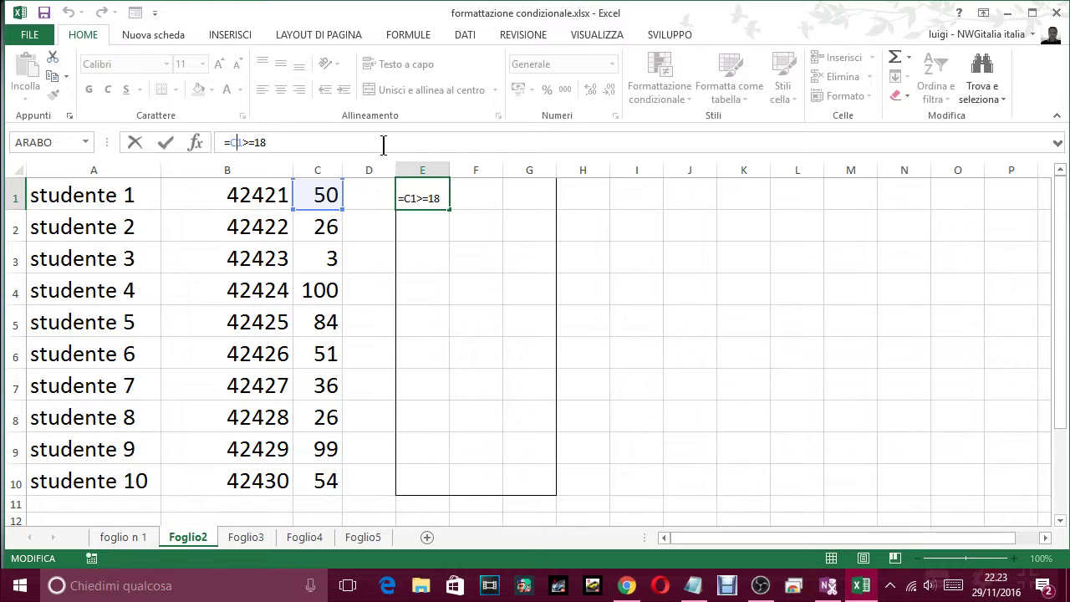
key(F4)
key(F4)
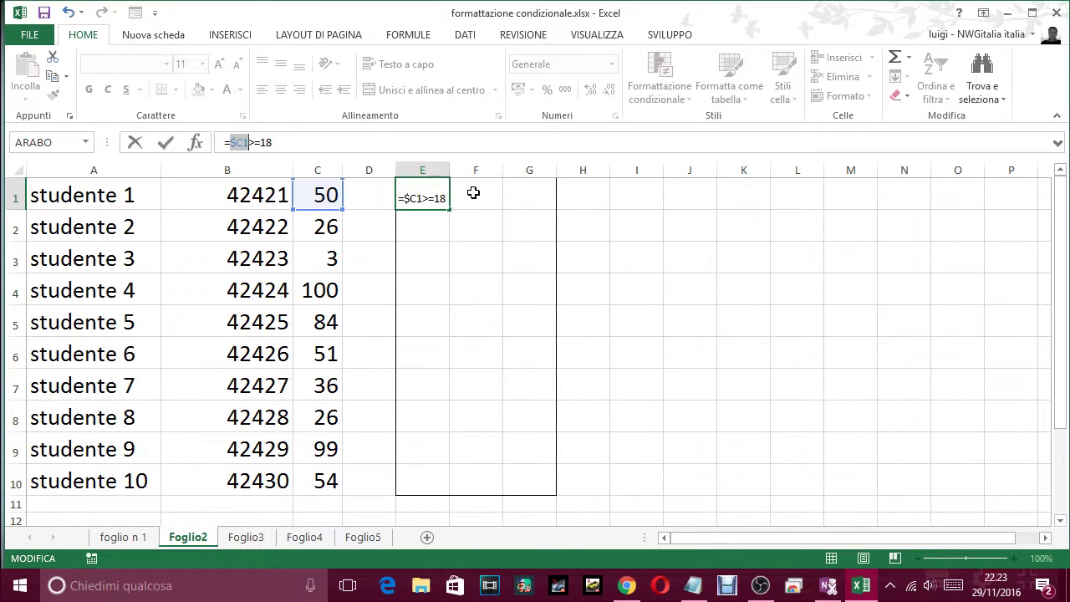
key(Return)
click(418, 199)
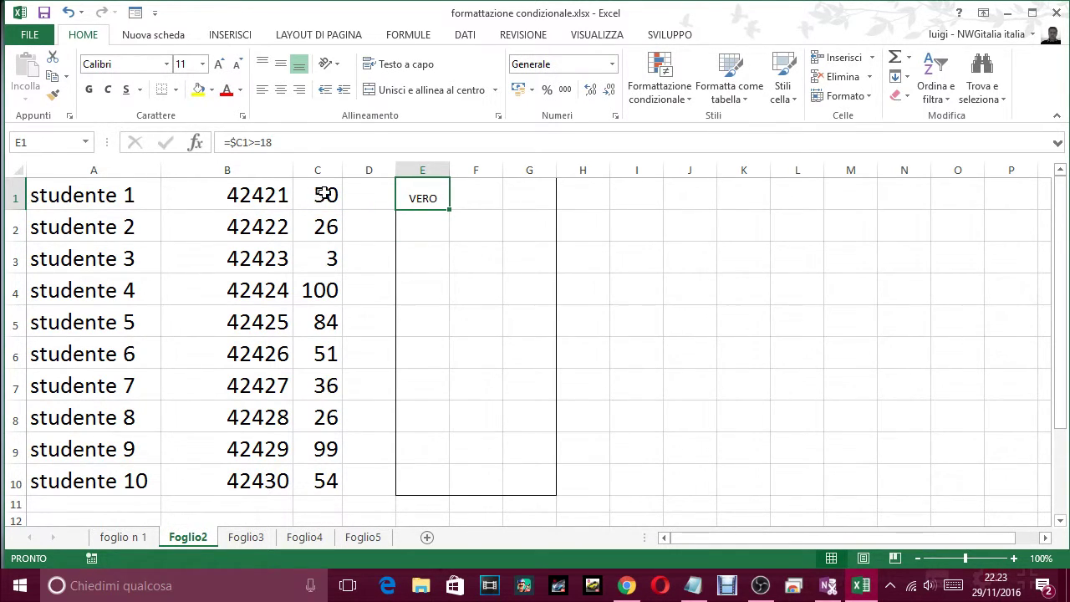
Step: Fill the =$C1>=18 test from E1 across to G1, then down to row 10
drag(450, 209, 555, 212)
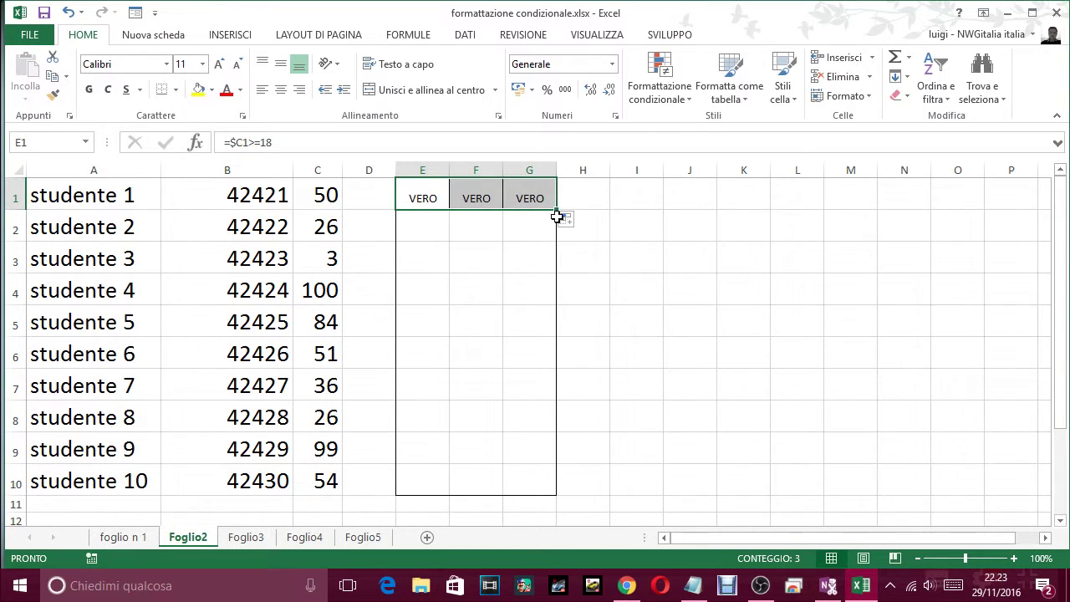
mouse_move(556, 216)
mouse_down()
mouse_move(531, 478)
mouse_move(539, 489)
mouse_up()
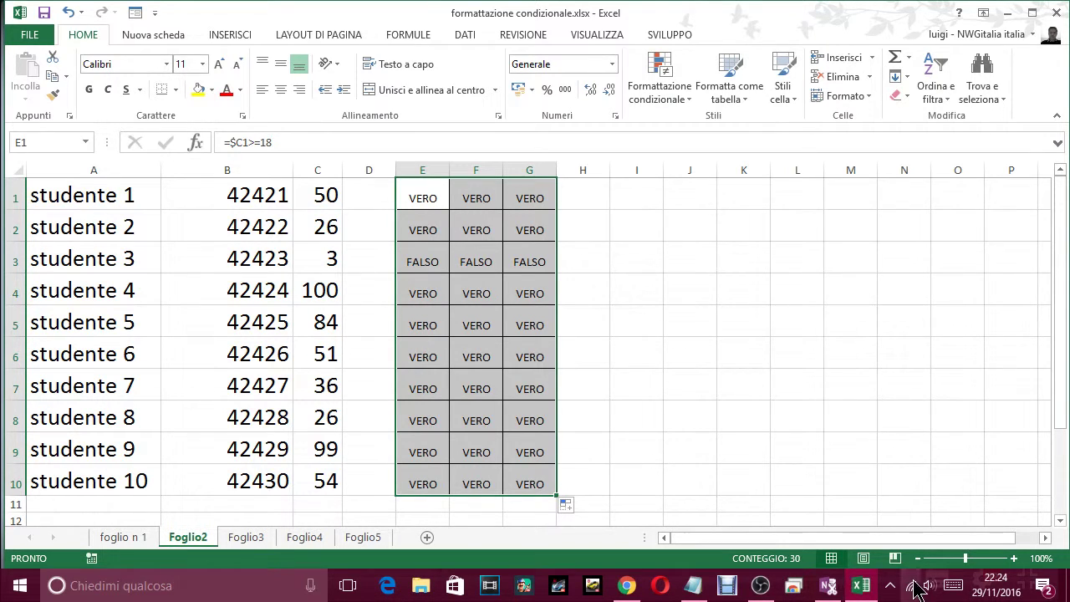
Step: Type a note explaining the simple VERO/FALSO rule and that columns were locked with F4
click(694, 586)
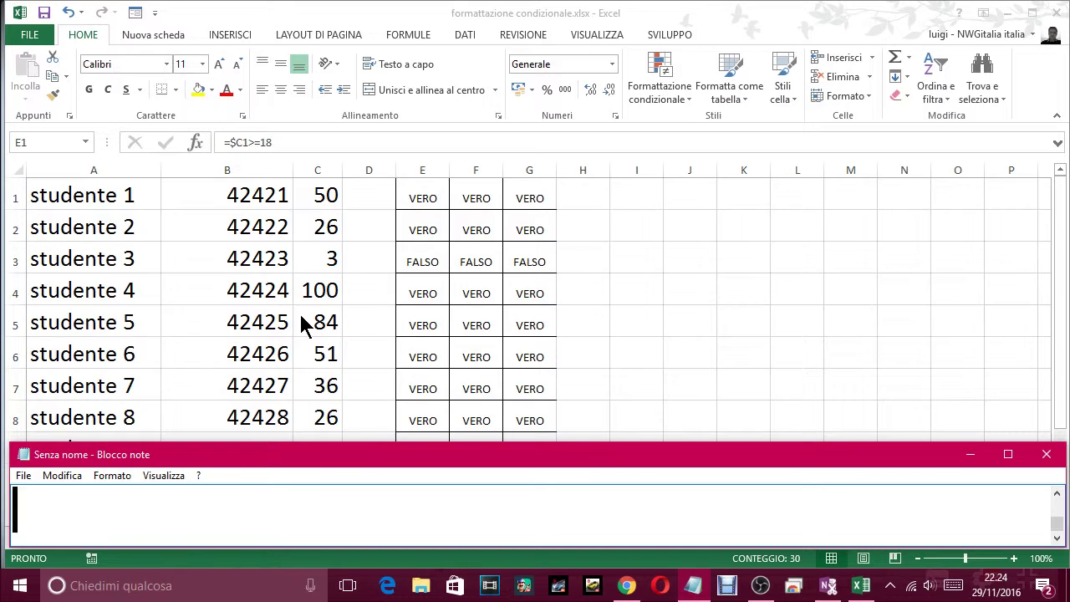
text(DUNQU)
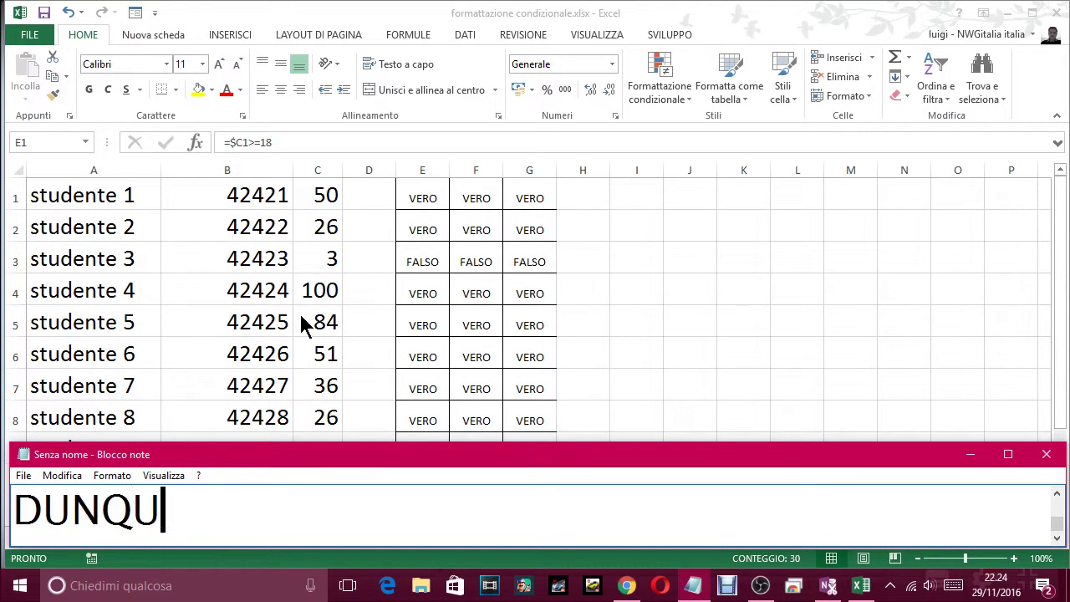
text(E, COME HAI )
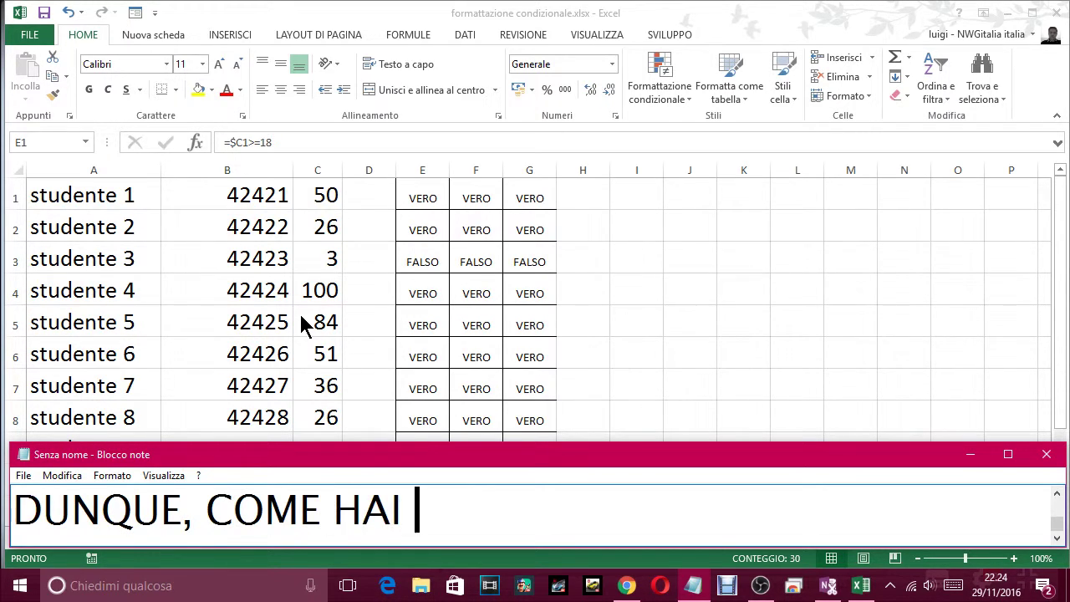
text(VISTO HA)
key(BackSpace)
key(BackSpace)
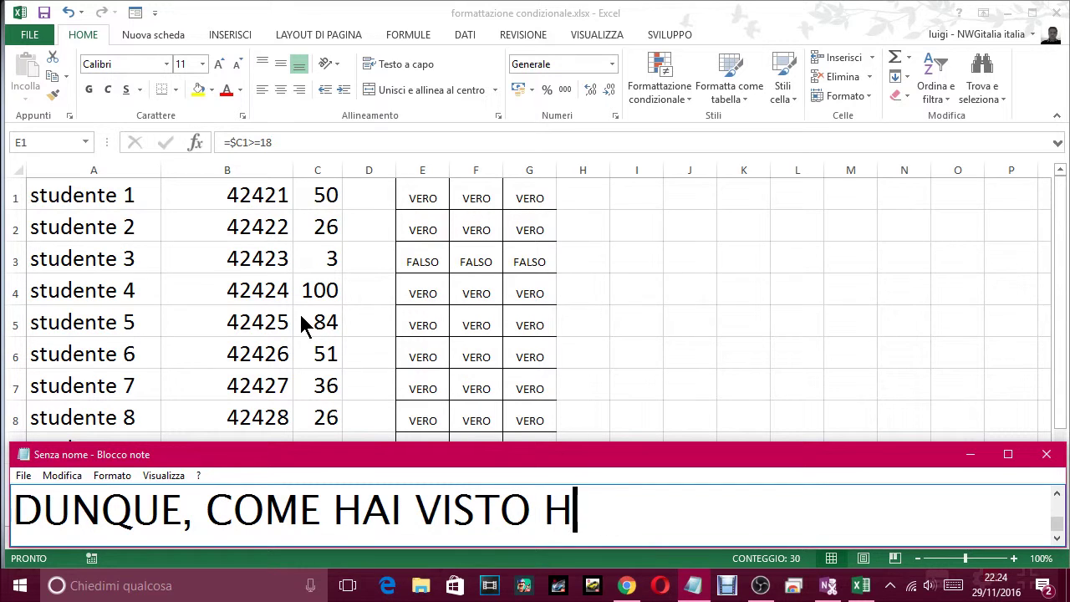
text(O APPLICATO )
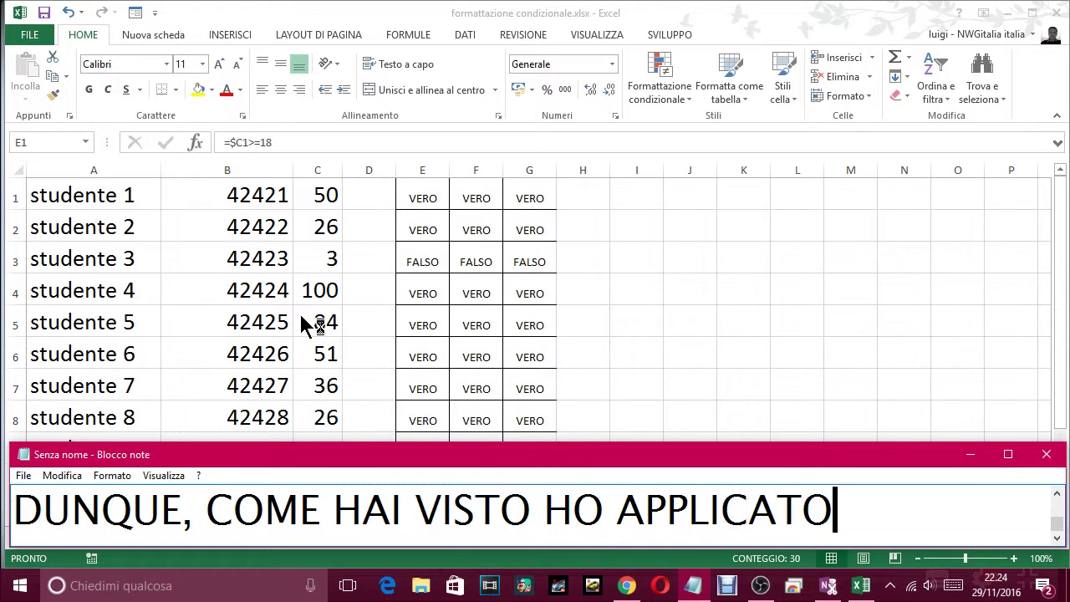
text(UNA SEMP)
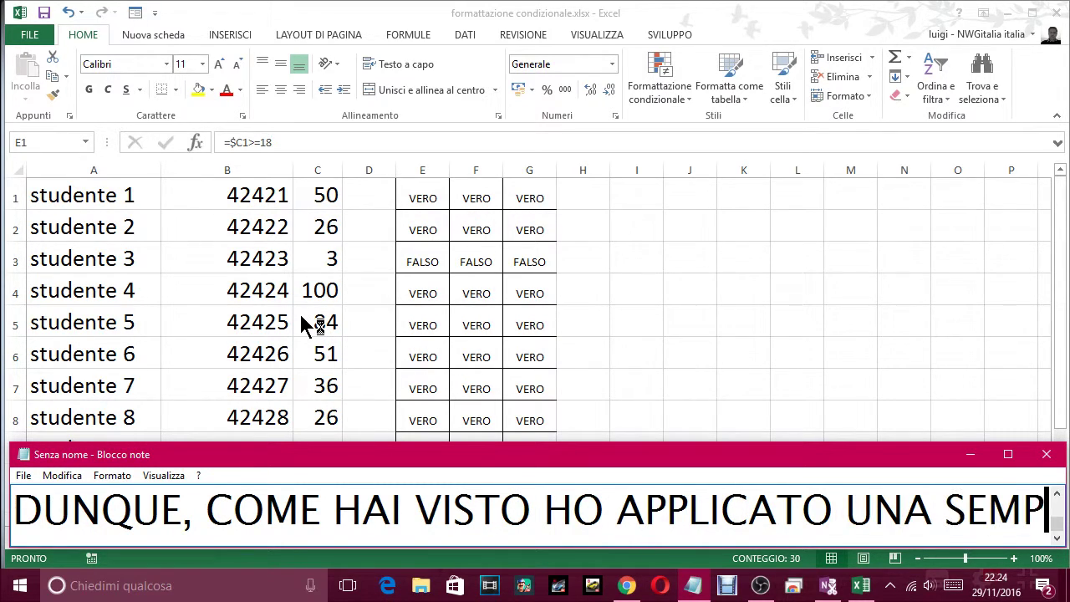
text(LICE RE)
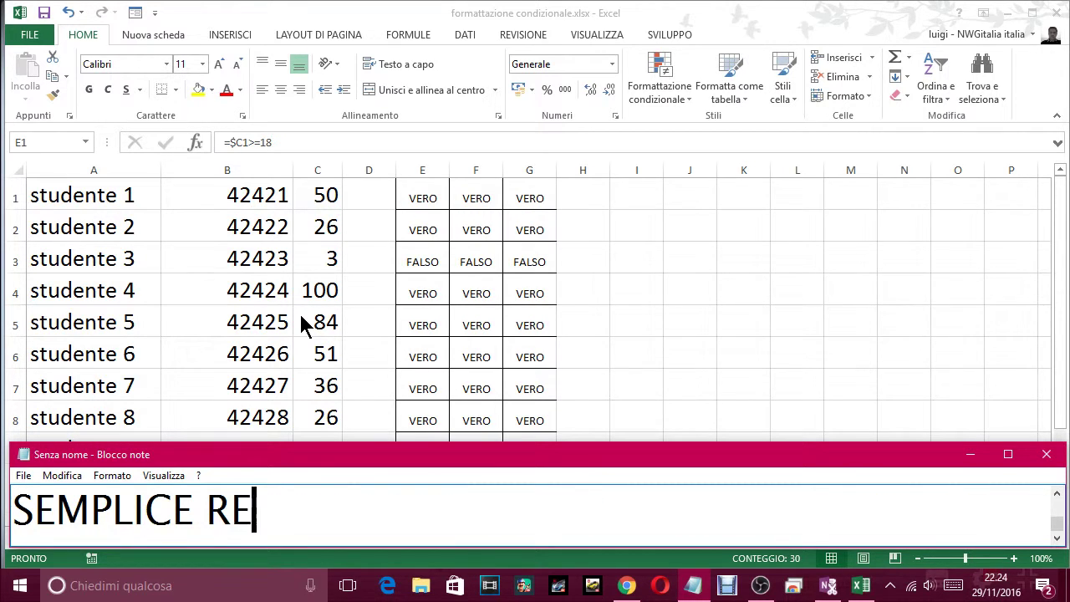
text(GOAL)
key(BackSpace)
key(BackSpace)
text(L)
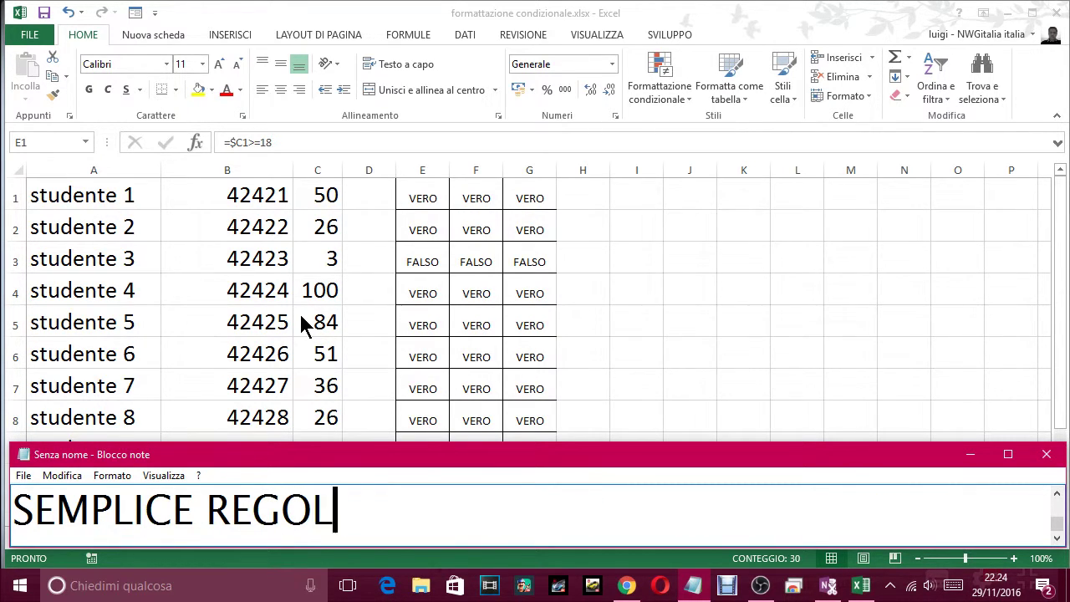
text(A, CH)
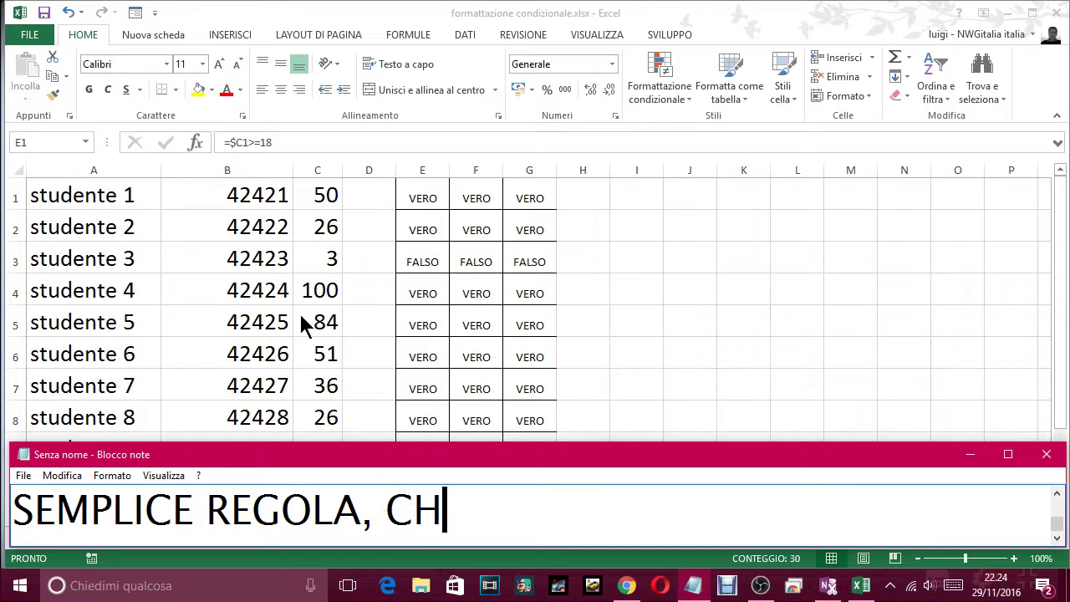
text(E )
text(QUELLA )
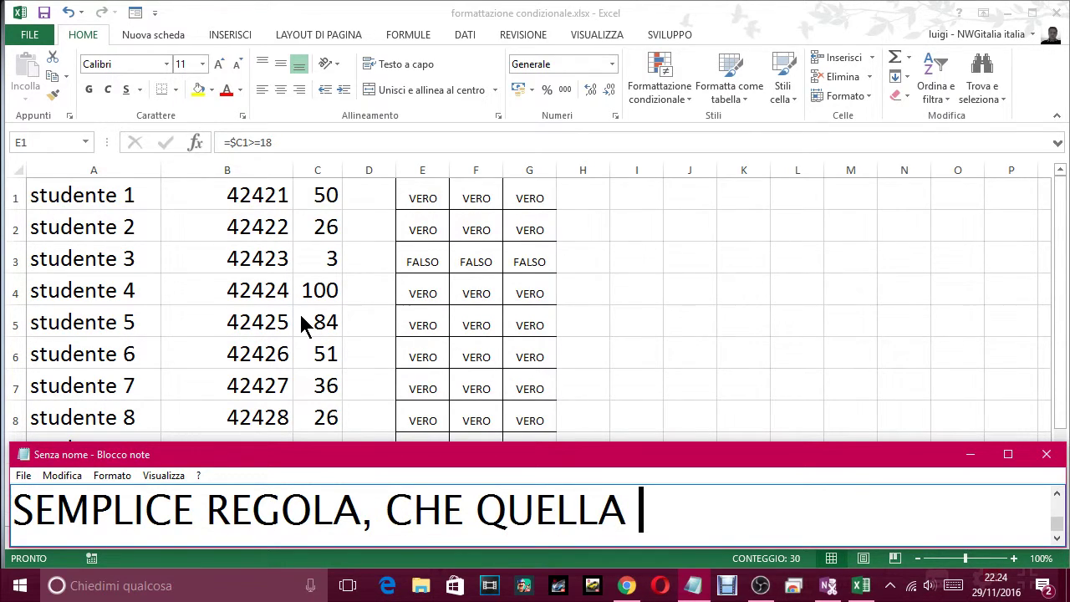
text(LOGI)
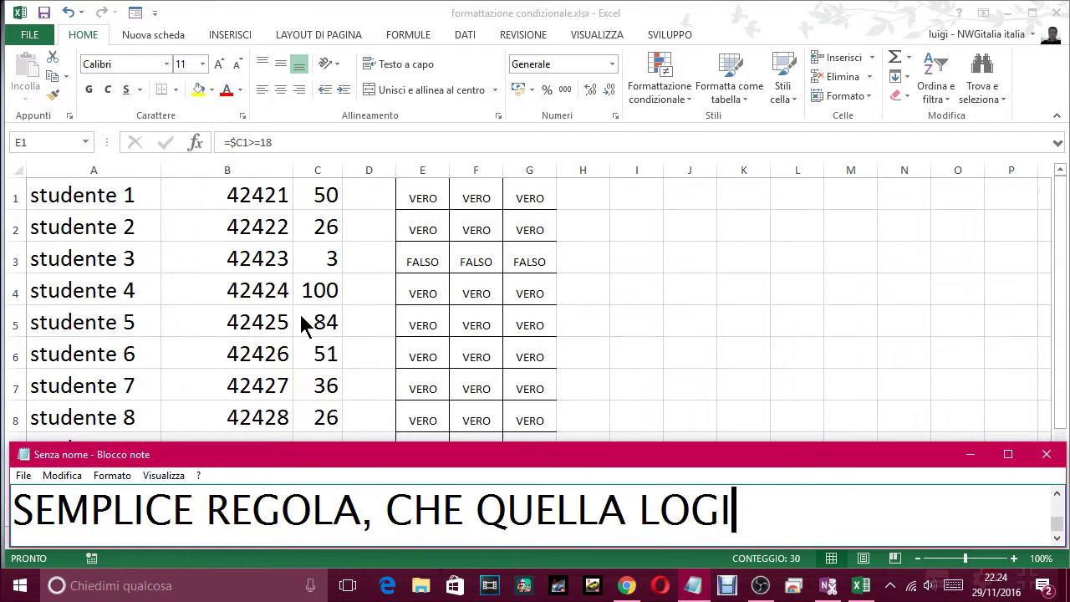
text(A)
key(BackSpace)
key(BackSpace)
text(CA DEL )
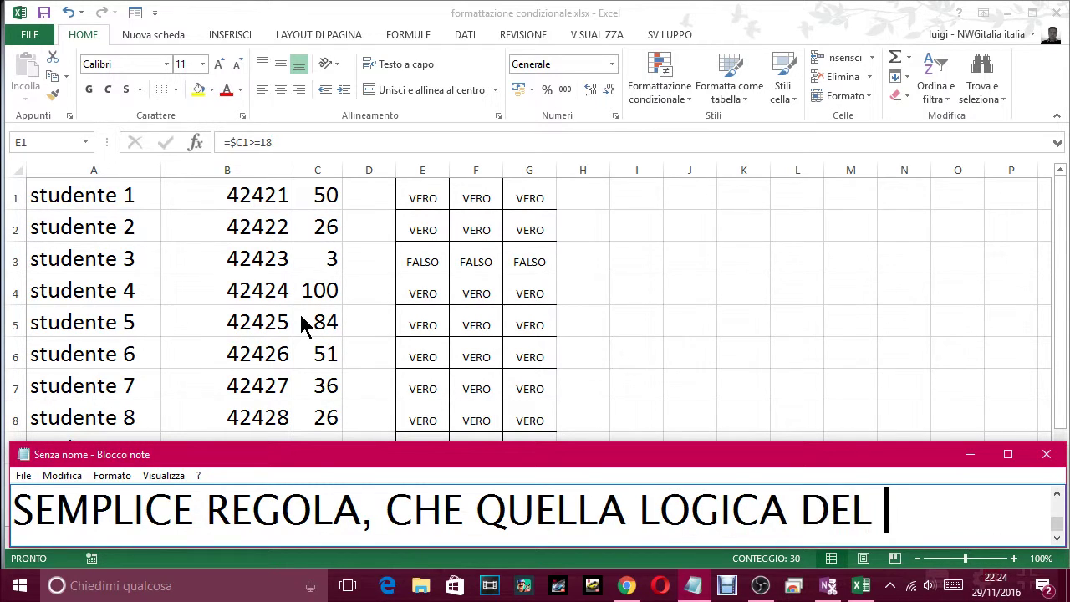
text(VERO F)
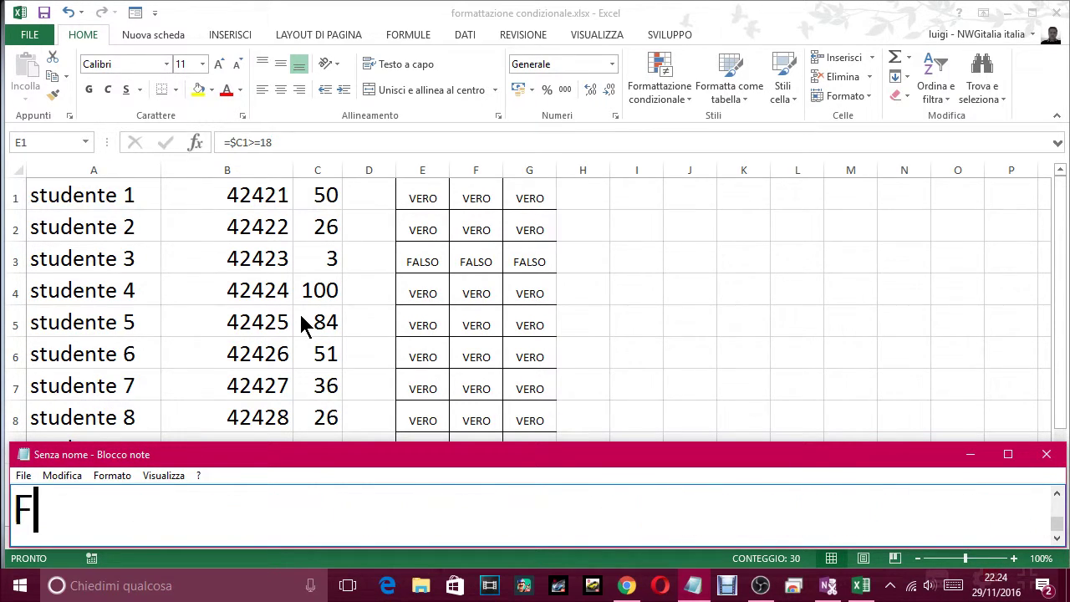
text(ALSO. )
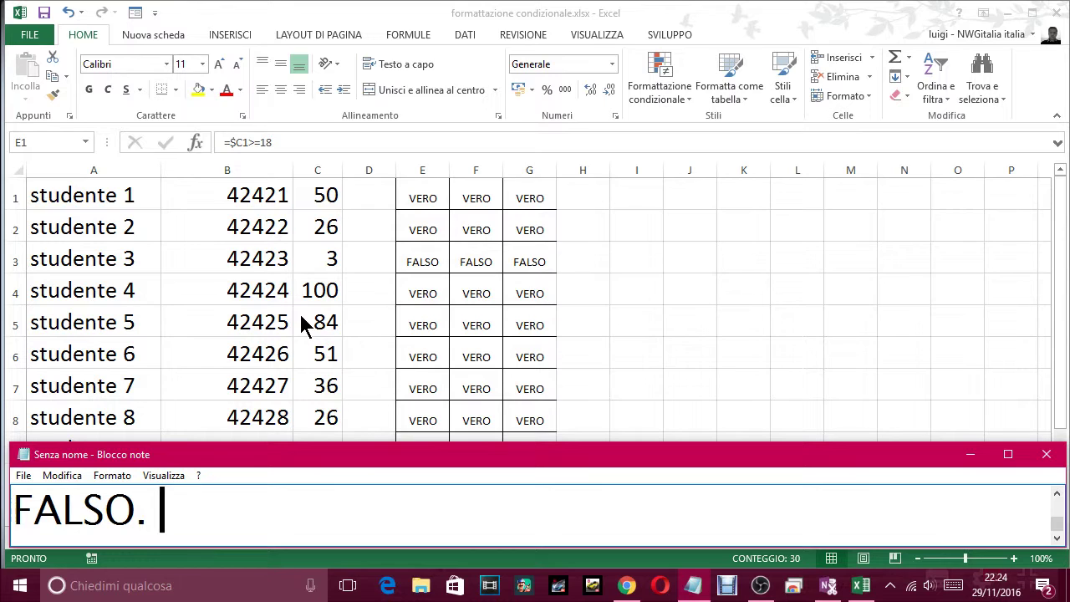
text(HO B)
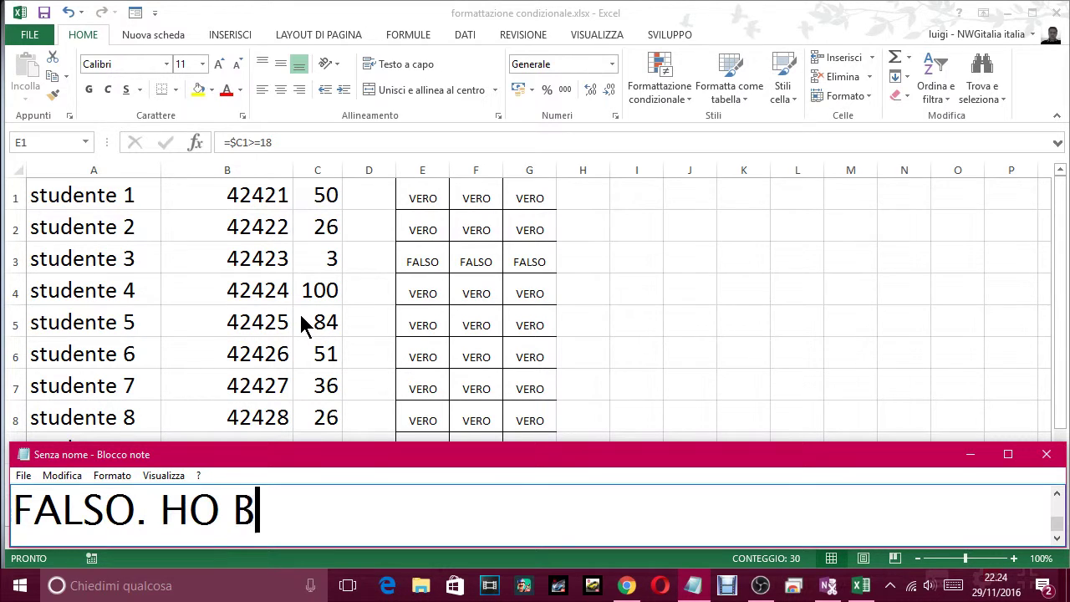
text(LOCCATO )
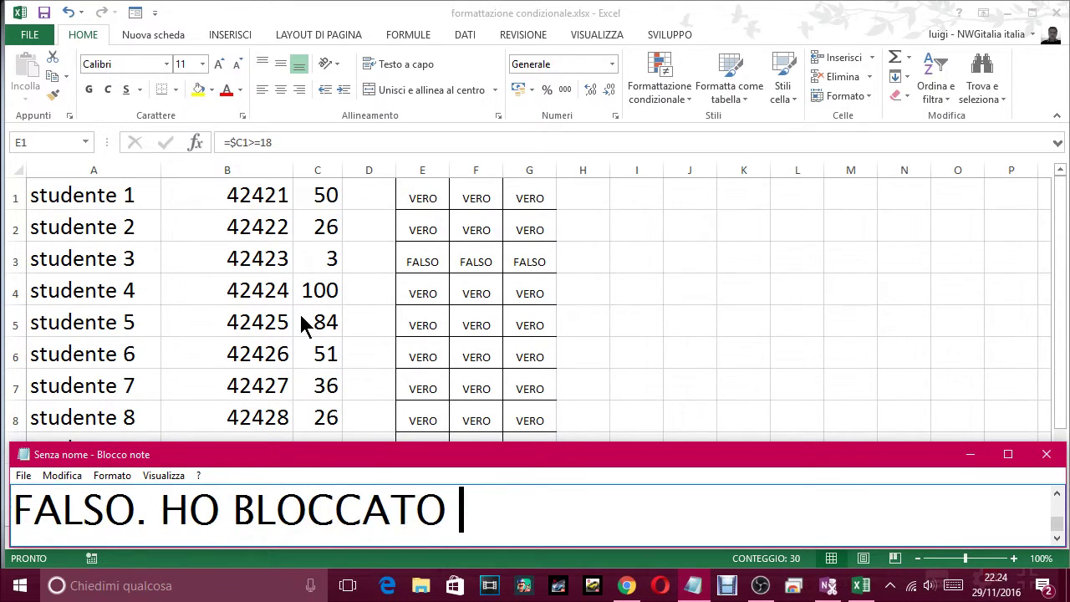
text(LA)
key(BackSpace)
key(BackSpace)
text(SU)
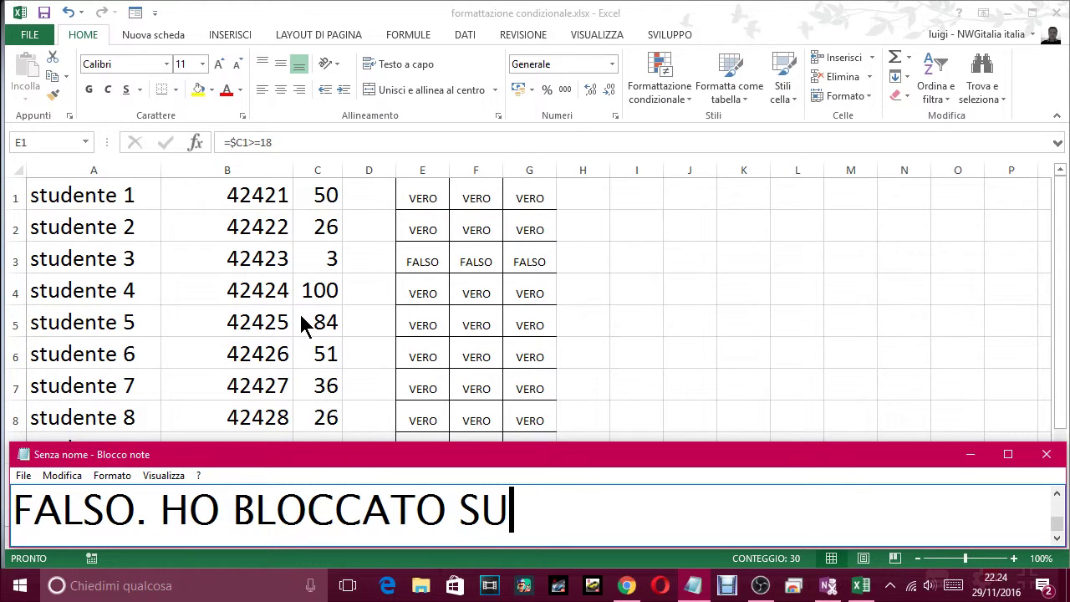
text(LLE COLONN)
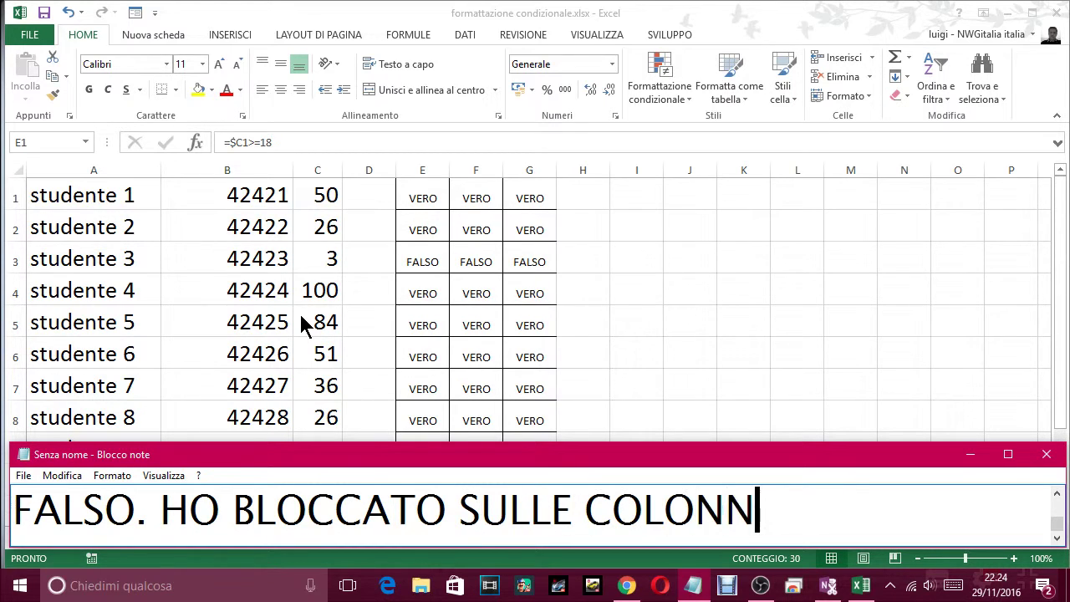
text(E PREMENDO F)
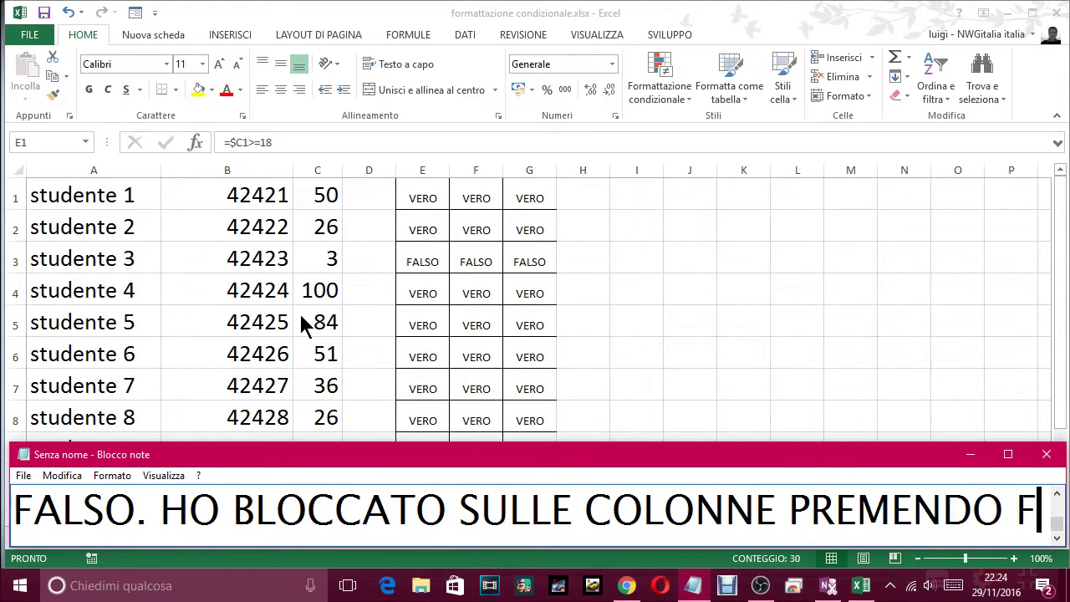
text(4)
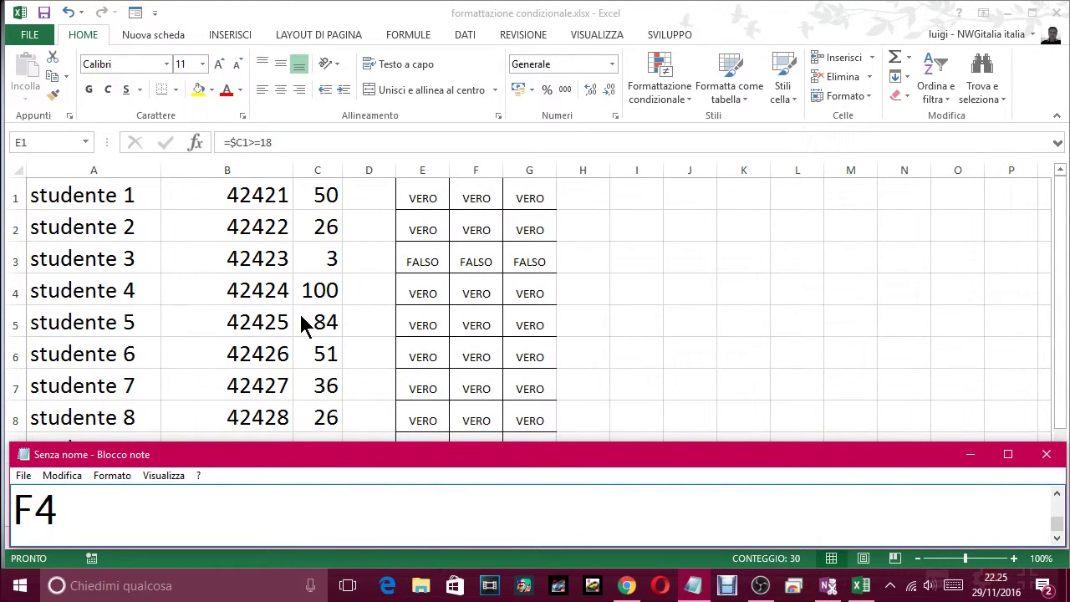
click(236, 142)
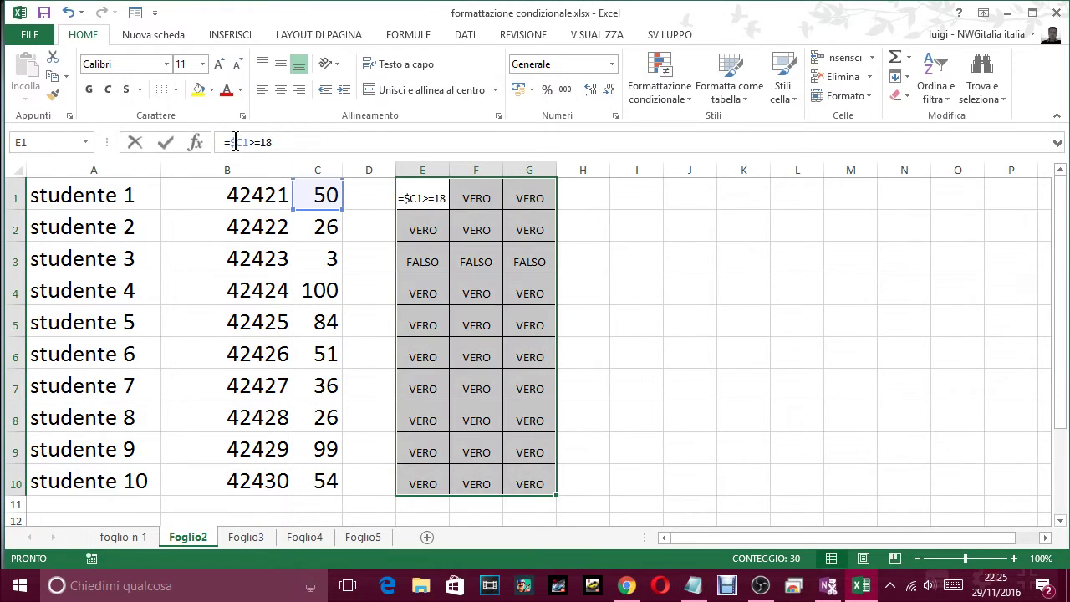
click(237, 142)
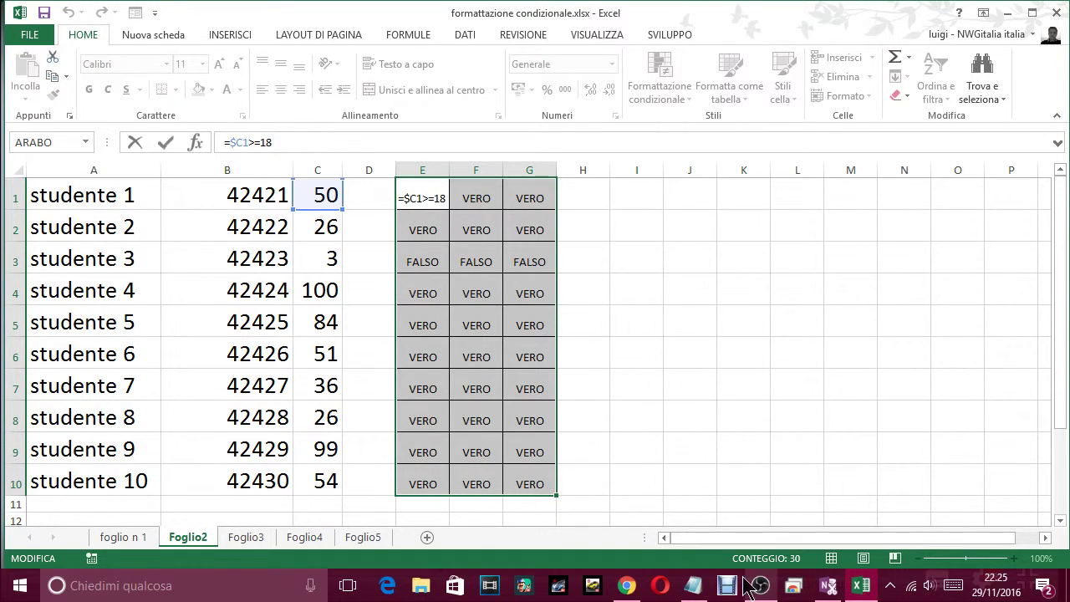
key(Escape)
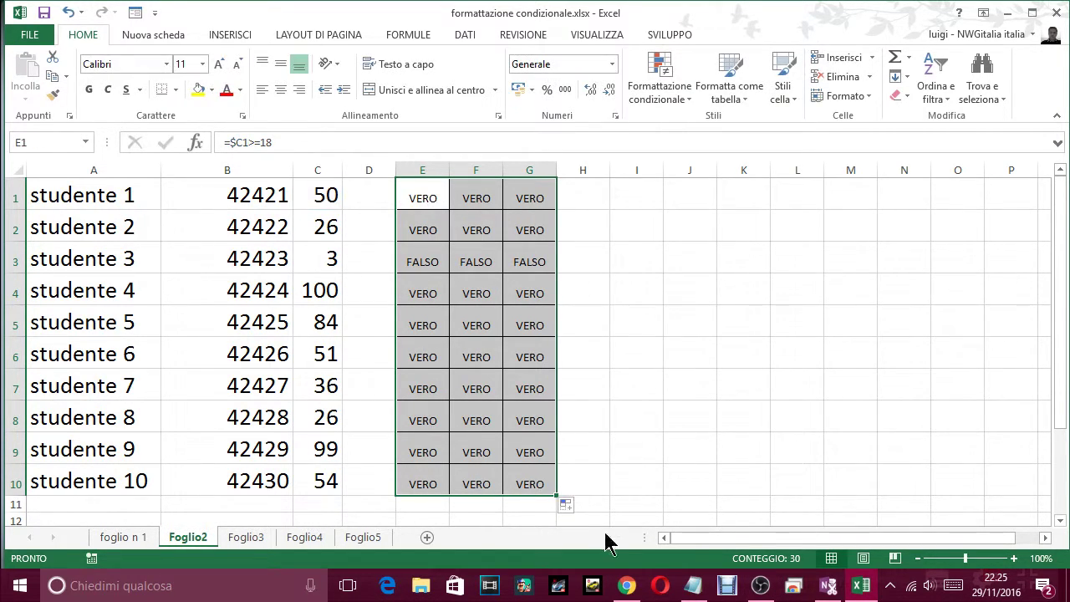
click(693, 585)
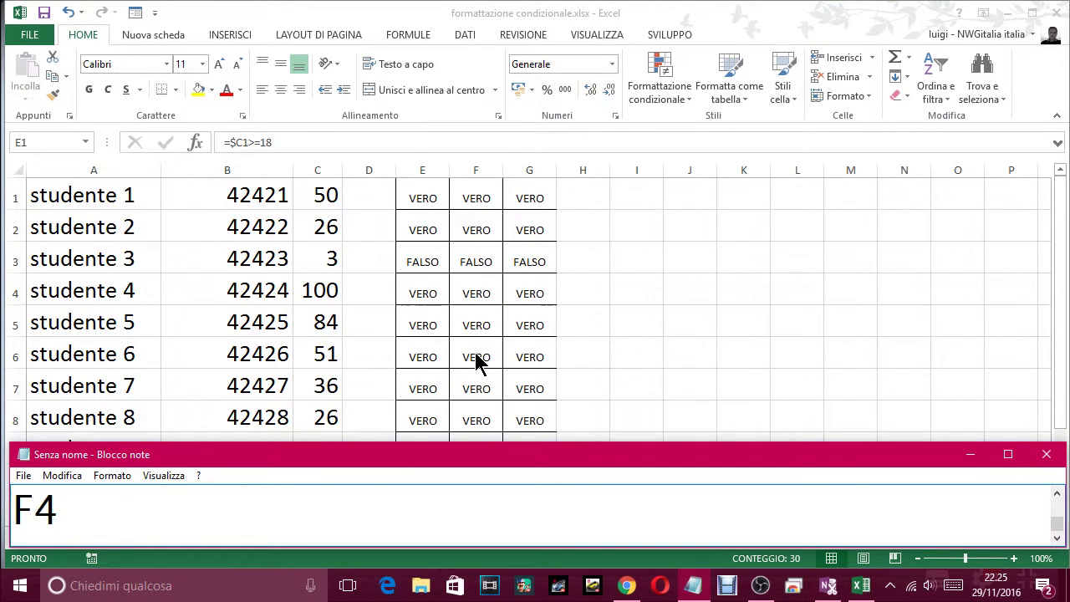
Step: Add to the note that the dollar sign locks the columns and the test was dragged across the grid
text(, CON )
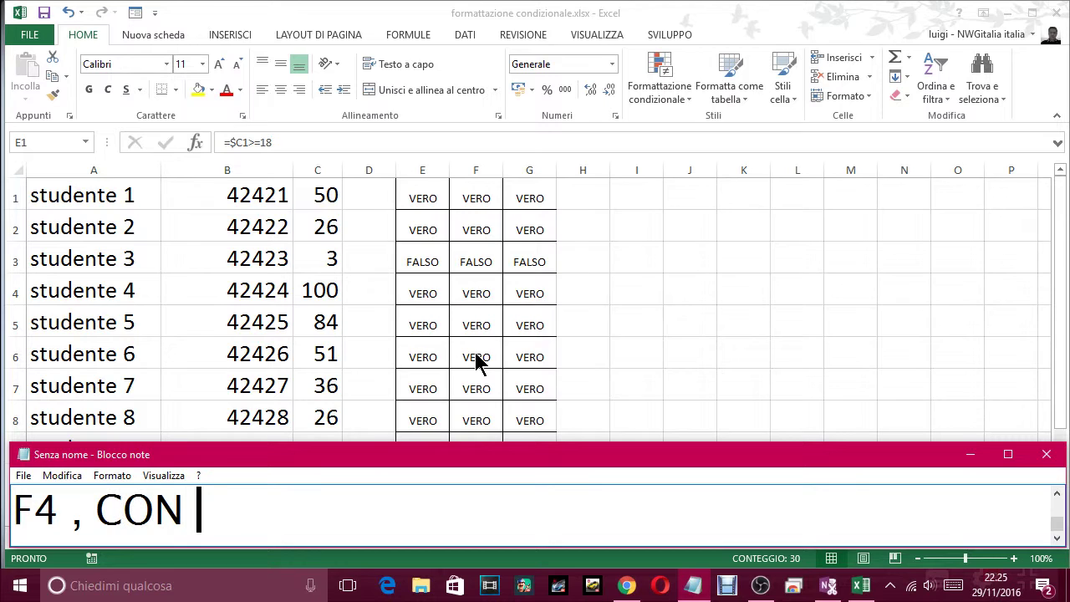
text(IL SIMBO)
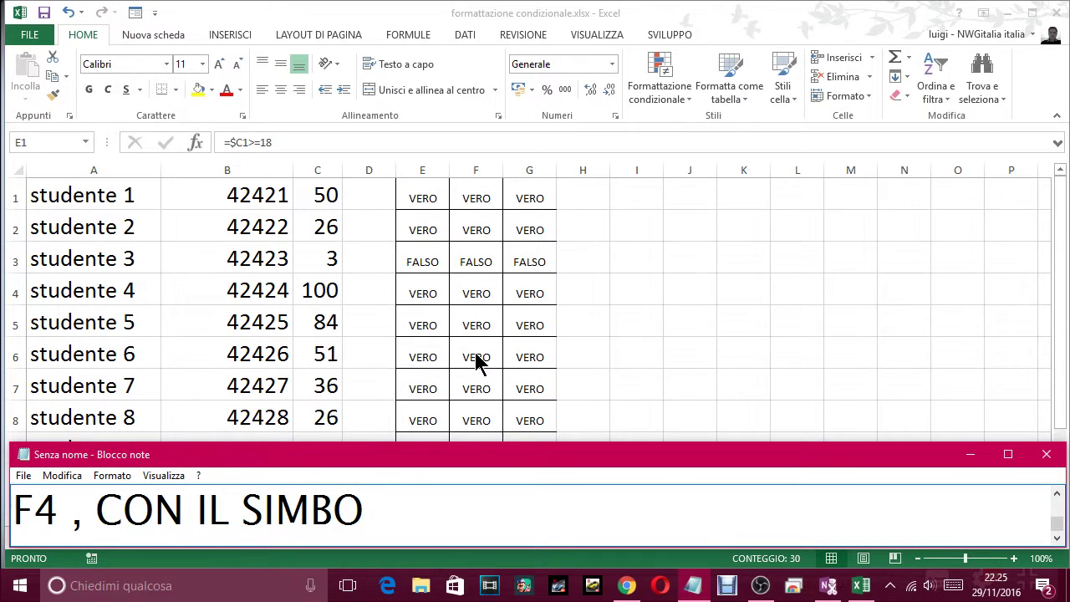
text(LO DEL DO)
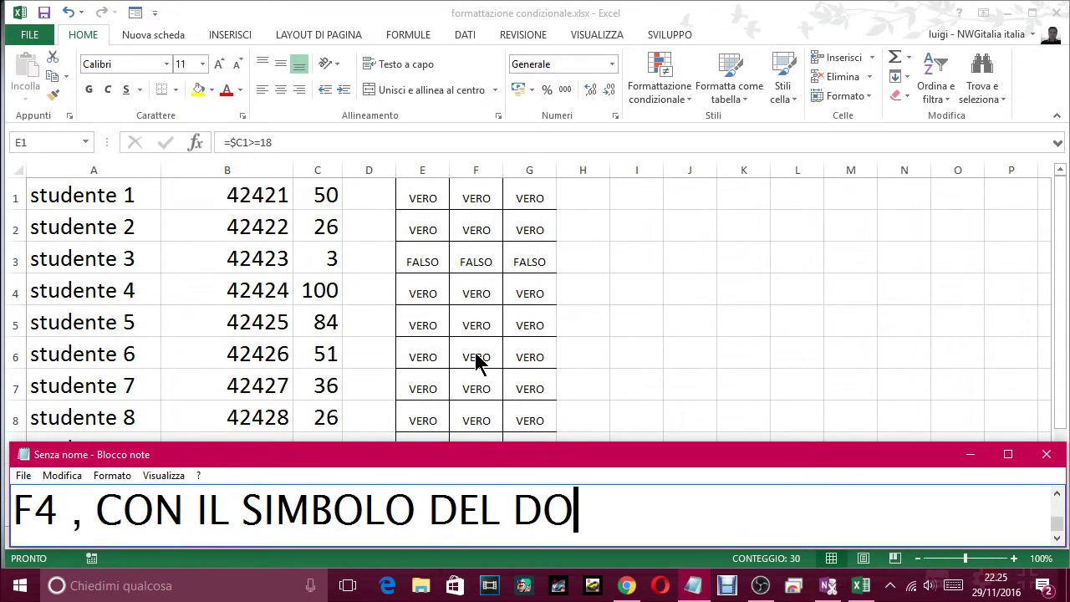
text(LLARO DA)
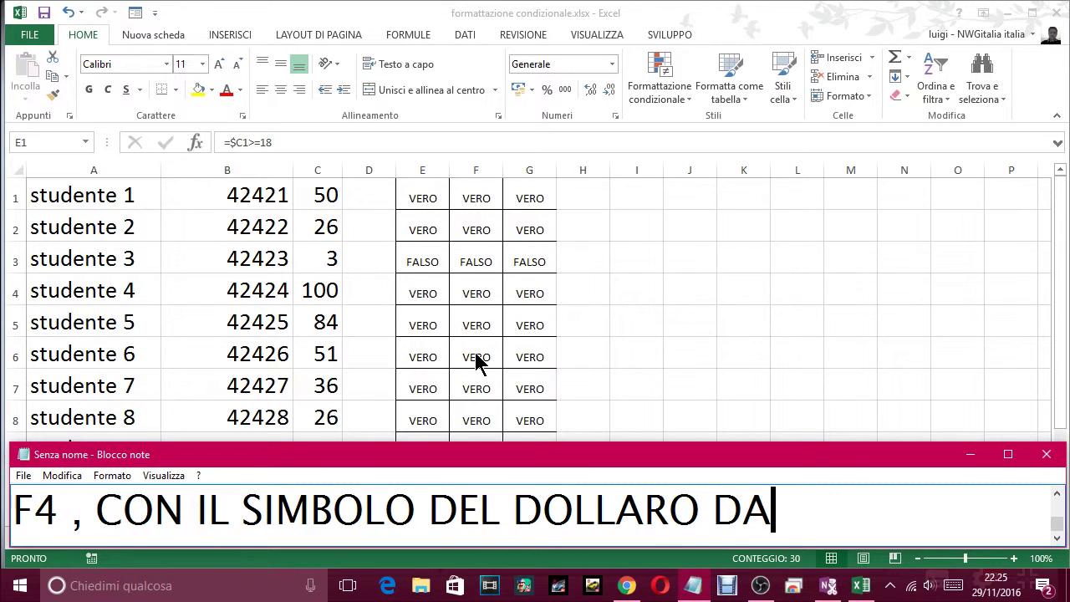
text(VANTI ALLA )
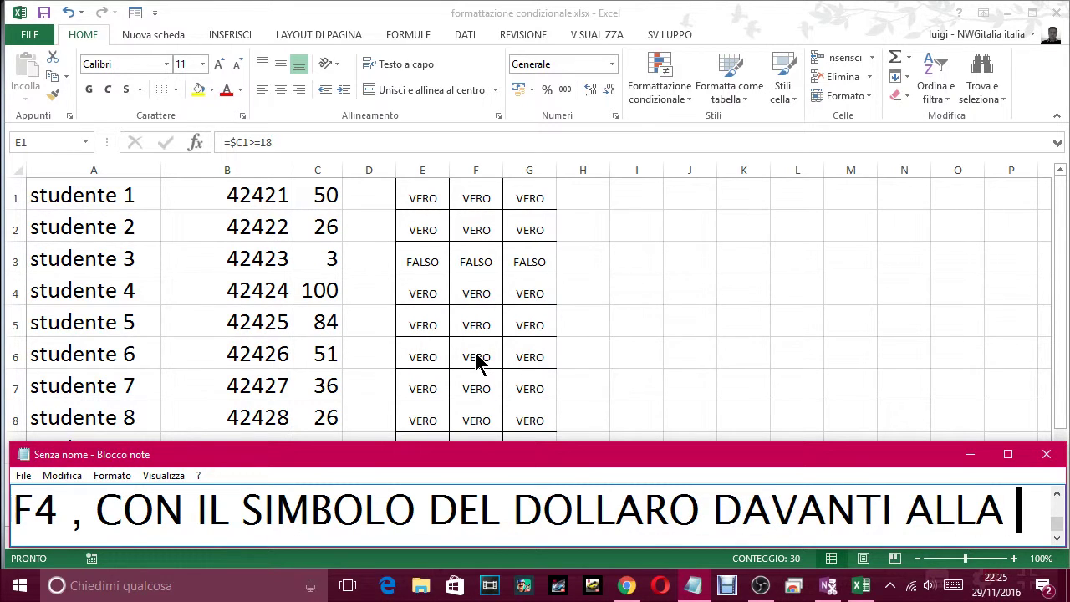
text(LETTE)
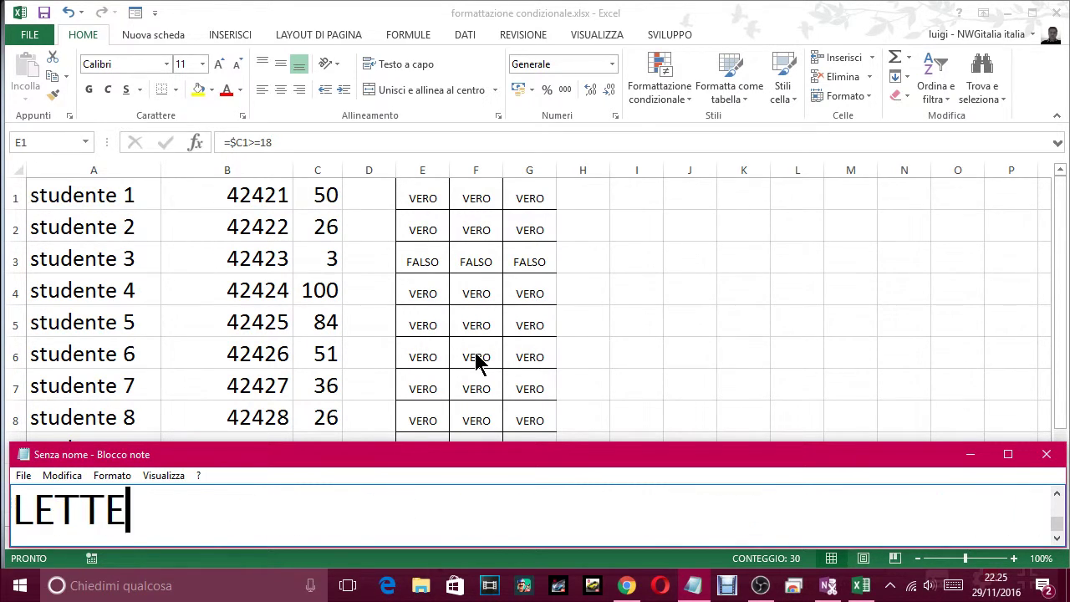
text(RA, CHE SONO )
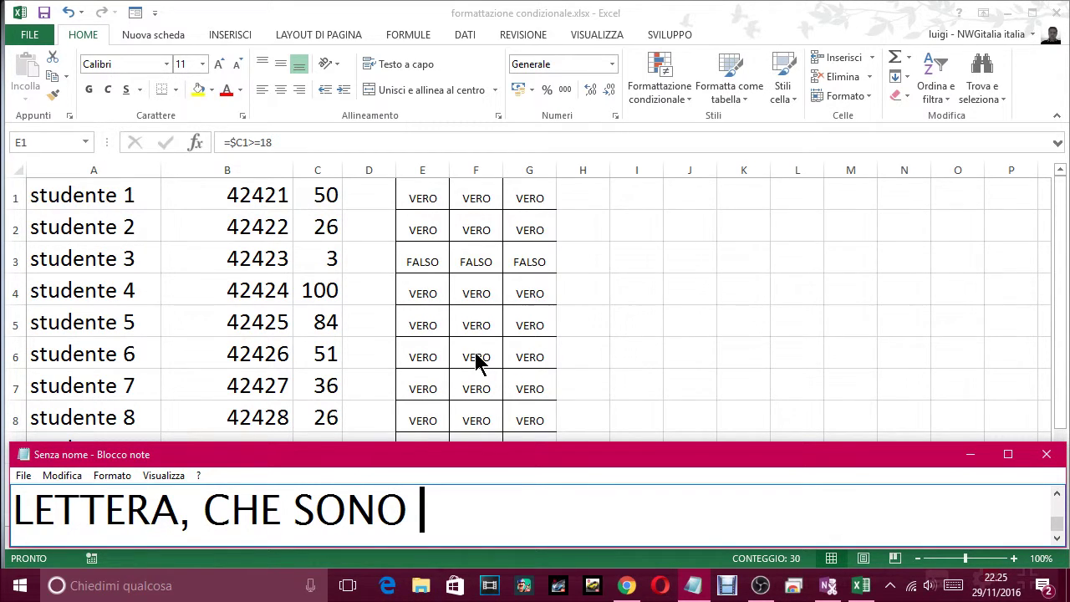
text(LE COL)
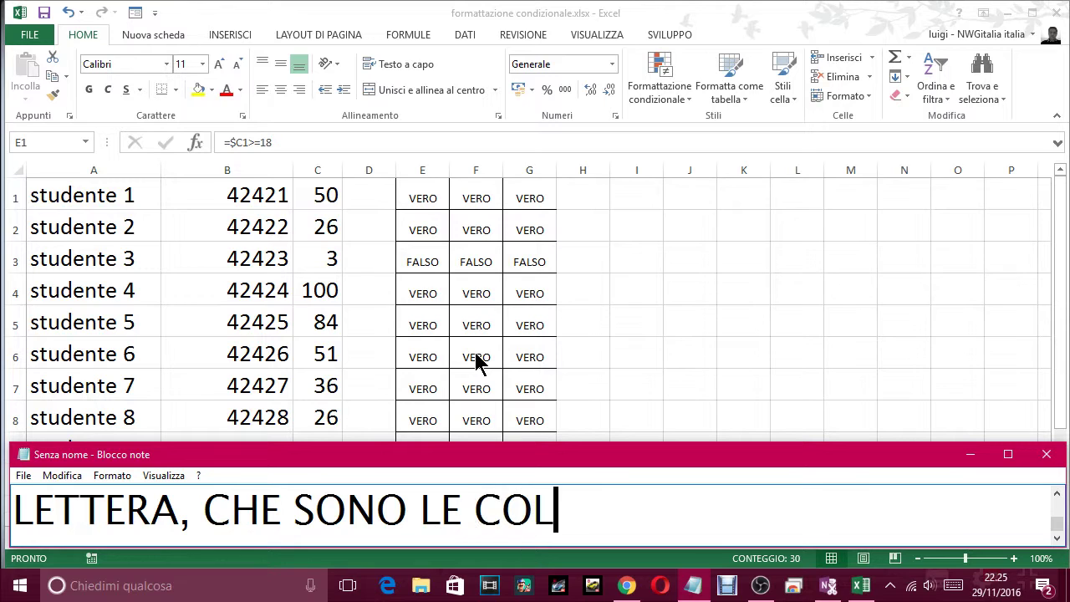
text(ONNE)
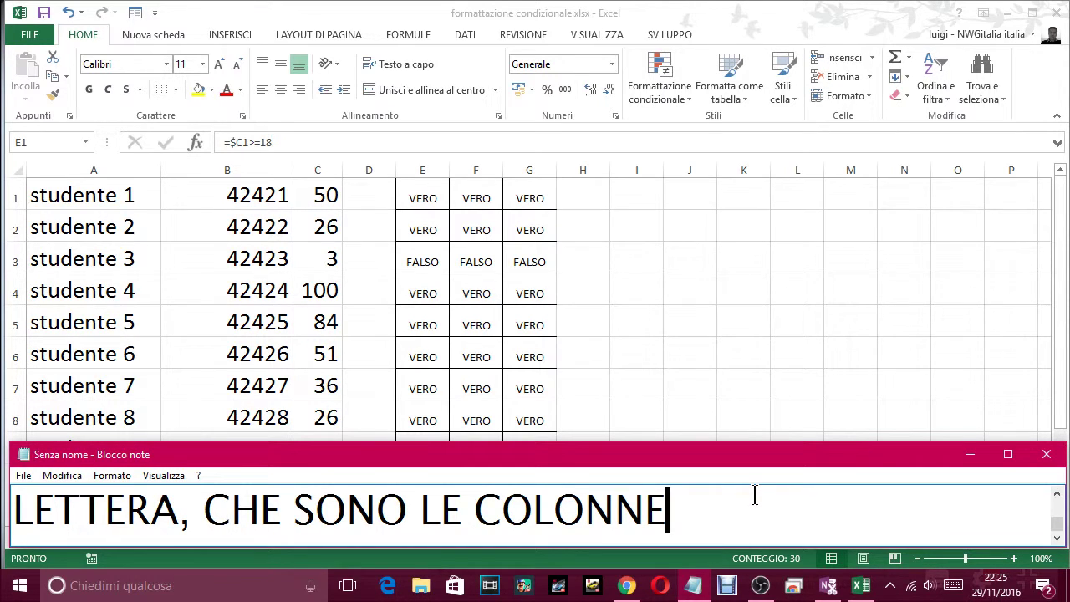
text(.)
text( POI HO TRA)
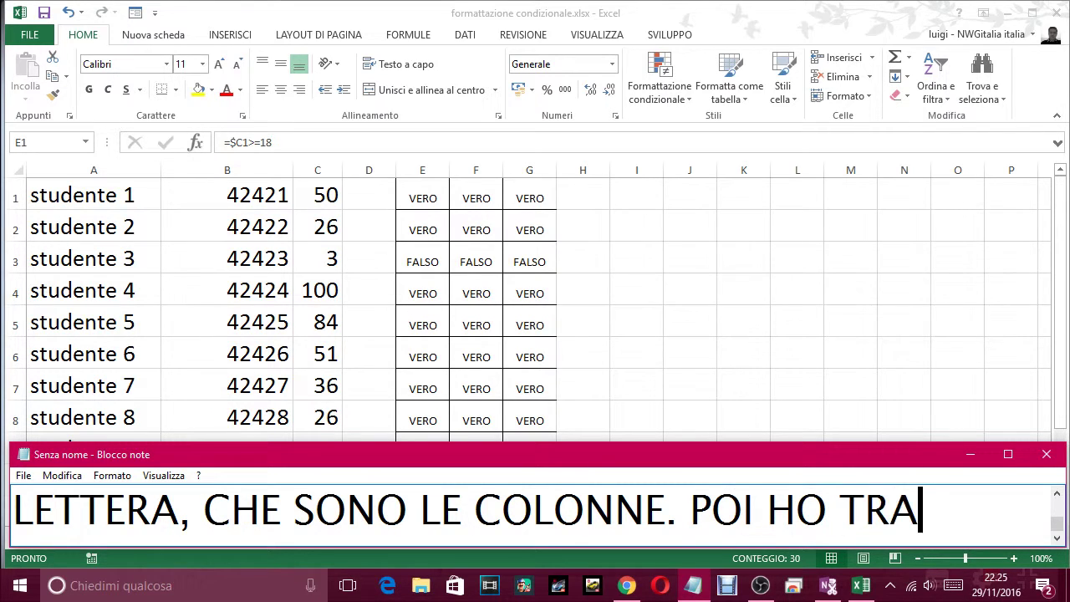
text(SCINATO PER )
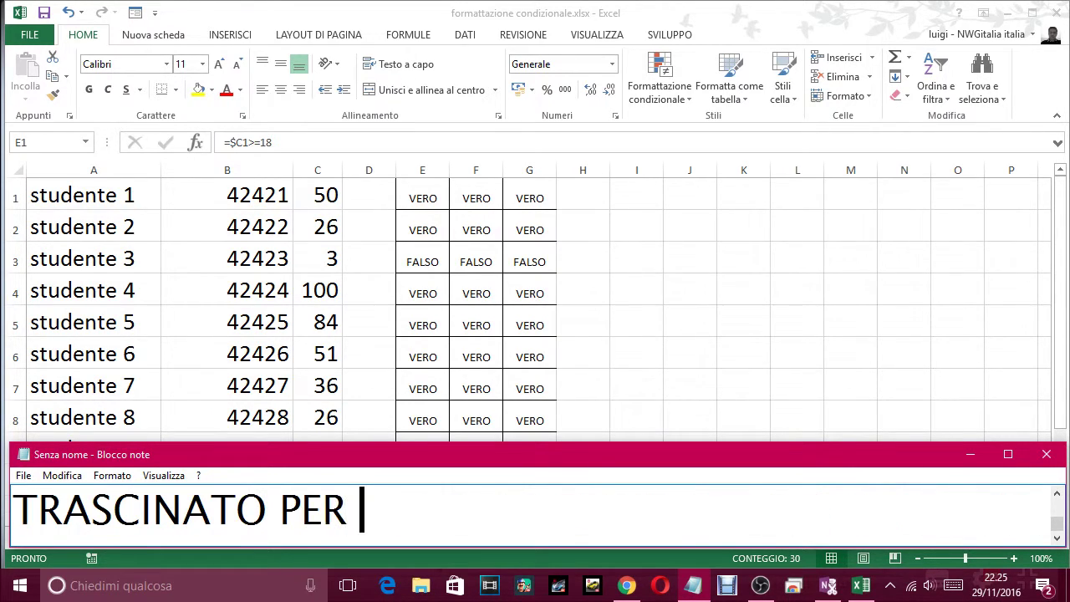
text(TUTTA LA G)
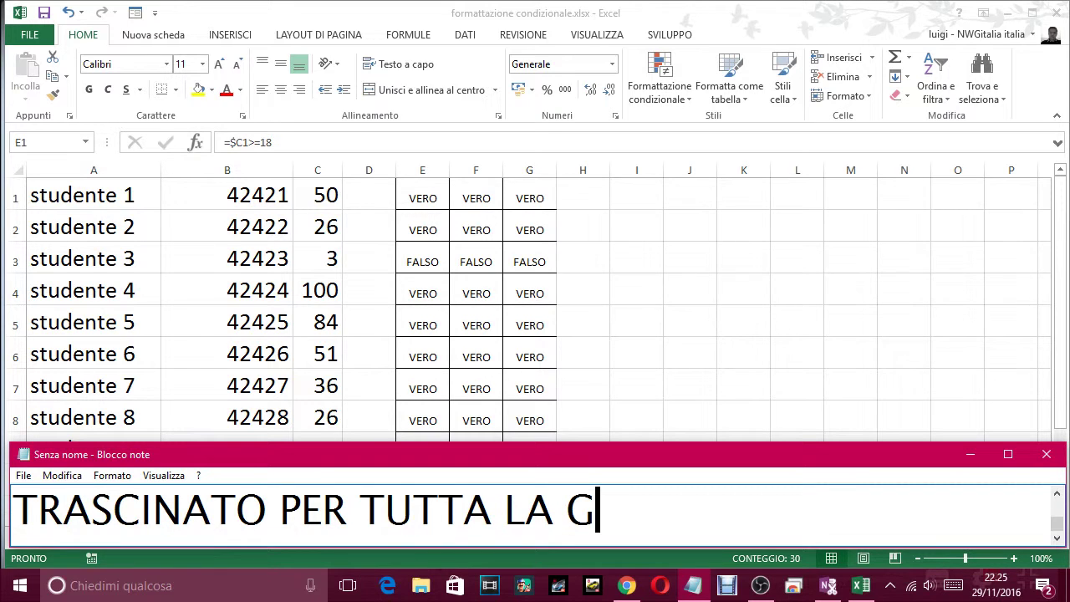
text(RIGI)
key(BackSpace)
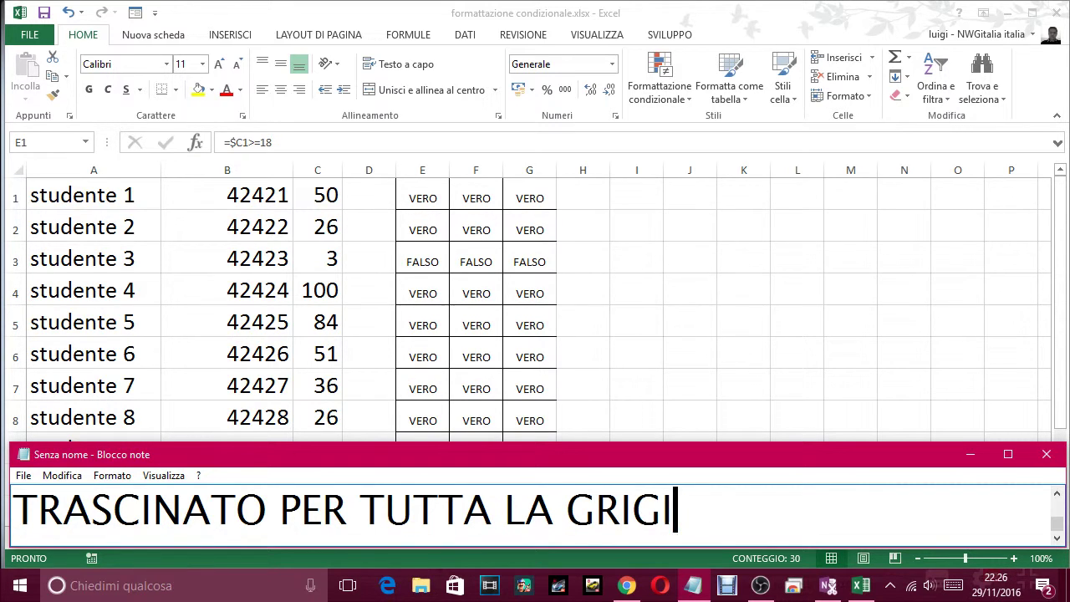
key(BackSpace)
text(LIA E )
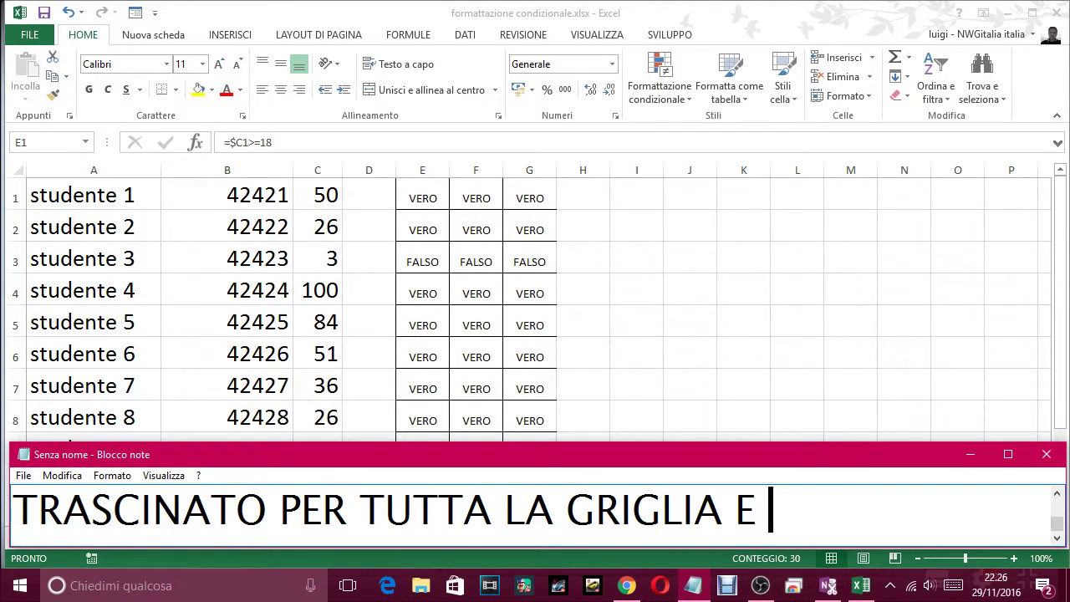
text(HO LA C)
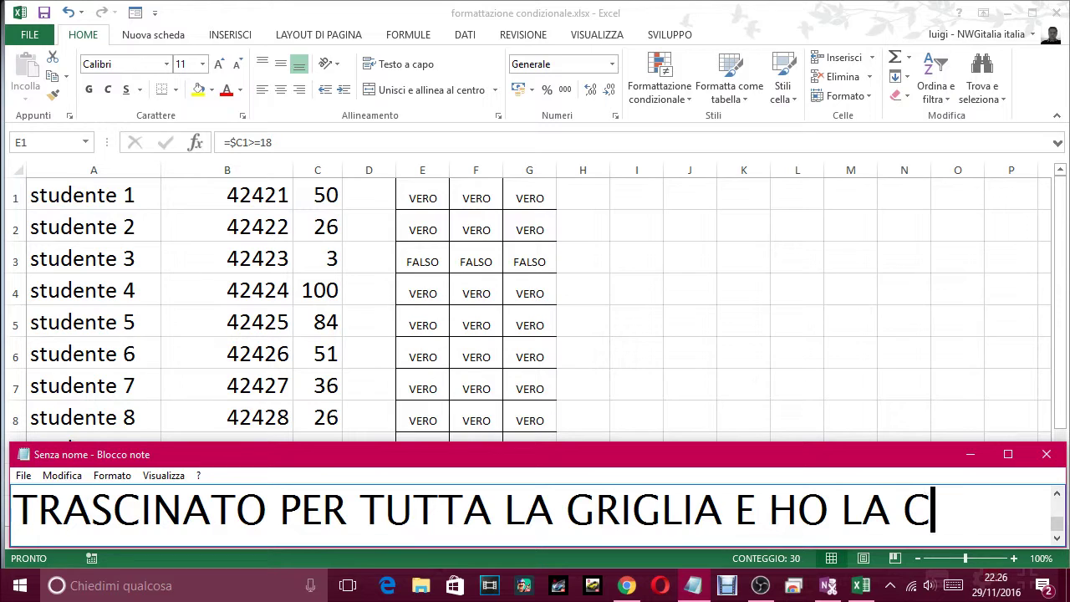
text(ONDIZIONE VE)
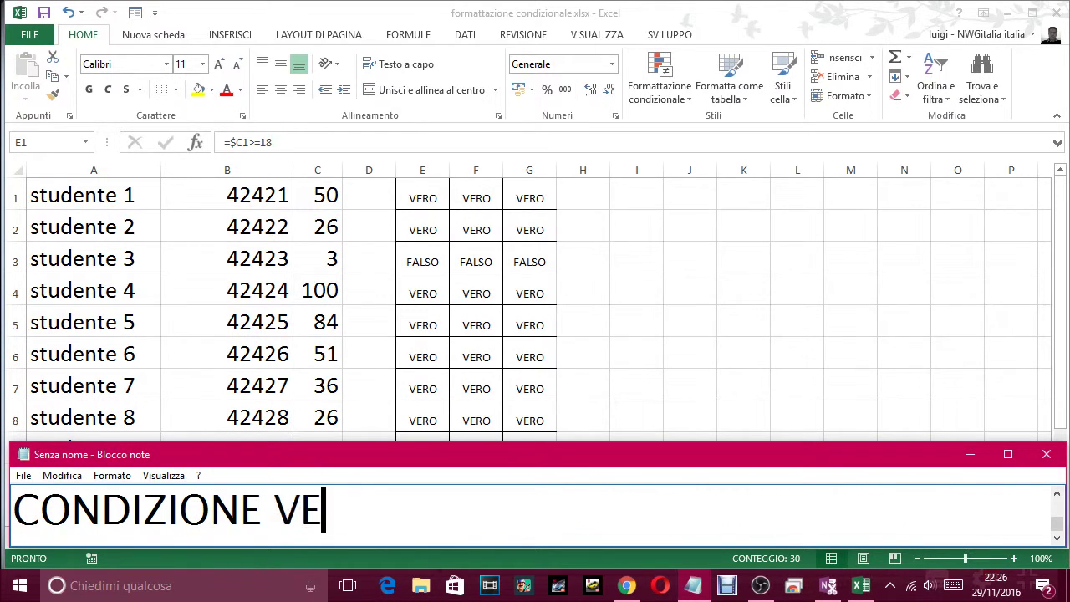
text(RA, CHE IN )
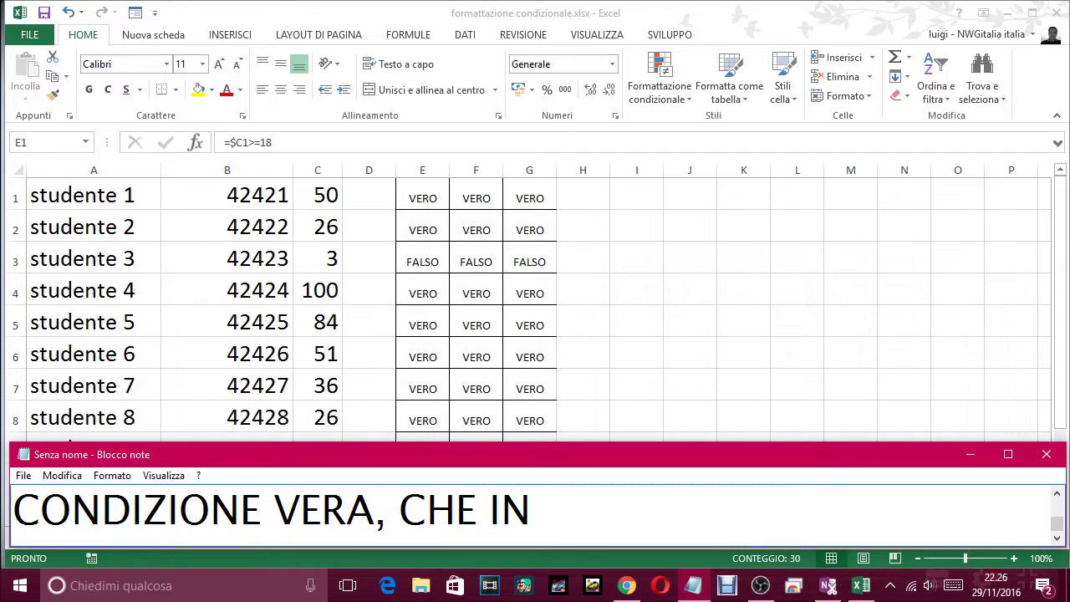
text(QUESTO CA)
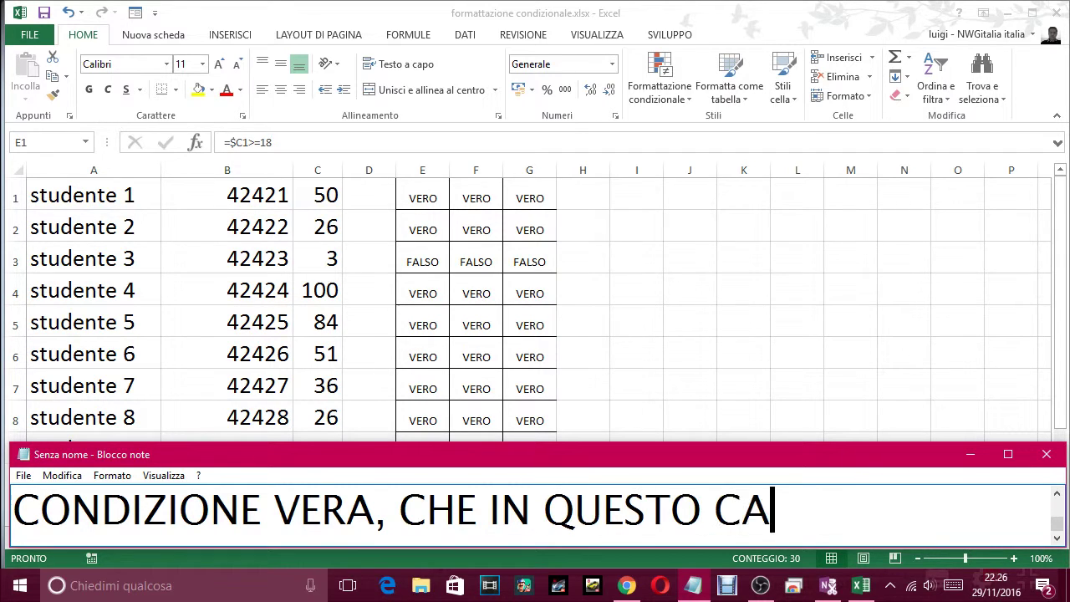
text(SO è)
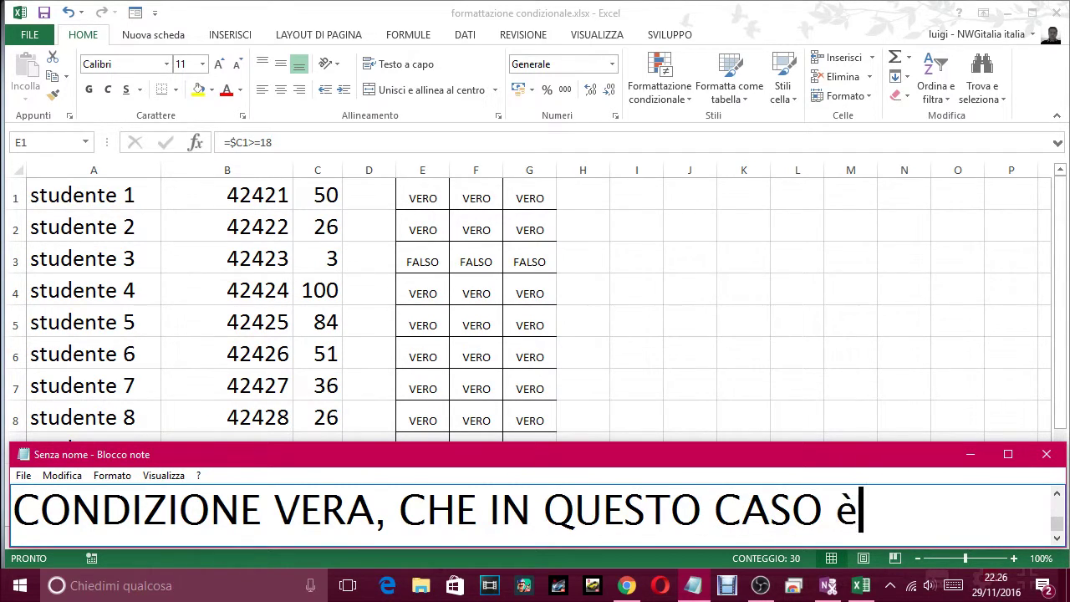
Step: Continue the note, saying the condition applies to studente 3
key(BackSpace)
text(STA S)
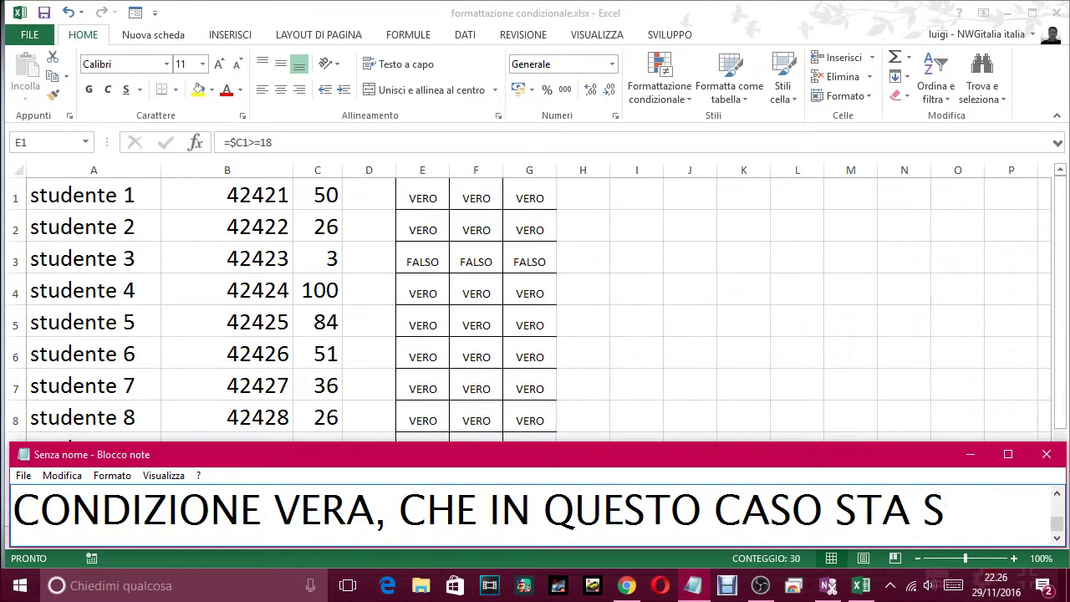
text(ULLO STTU)
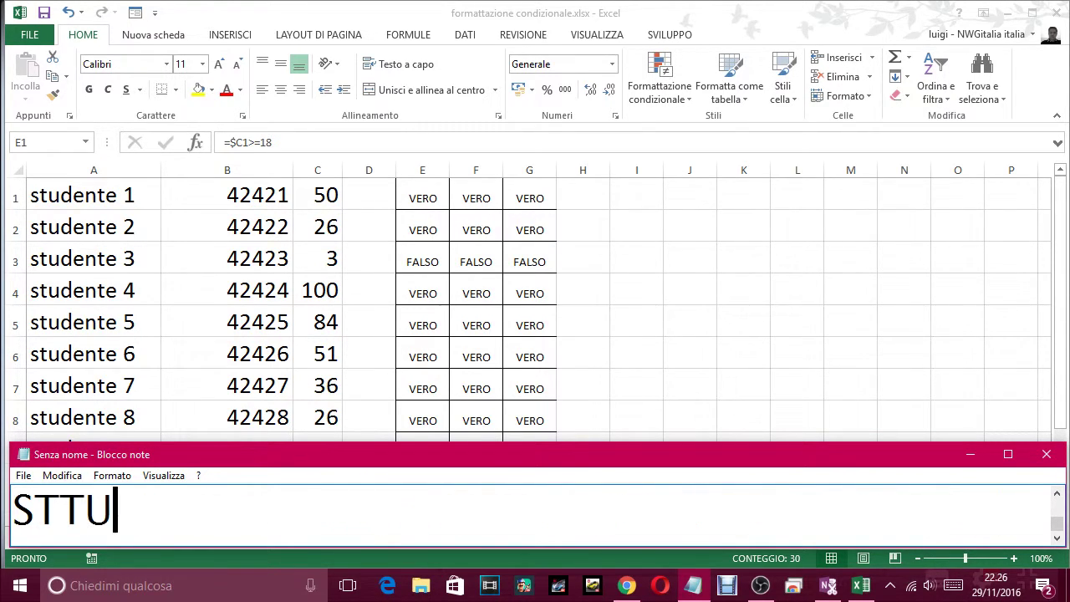
key(BackSpace)
key(BackSpace)
text(T)
key(BackSpace)
text(UE)
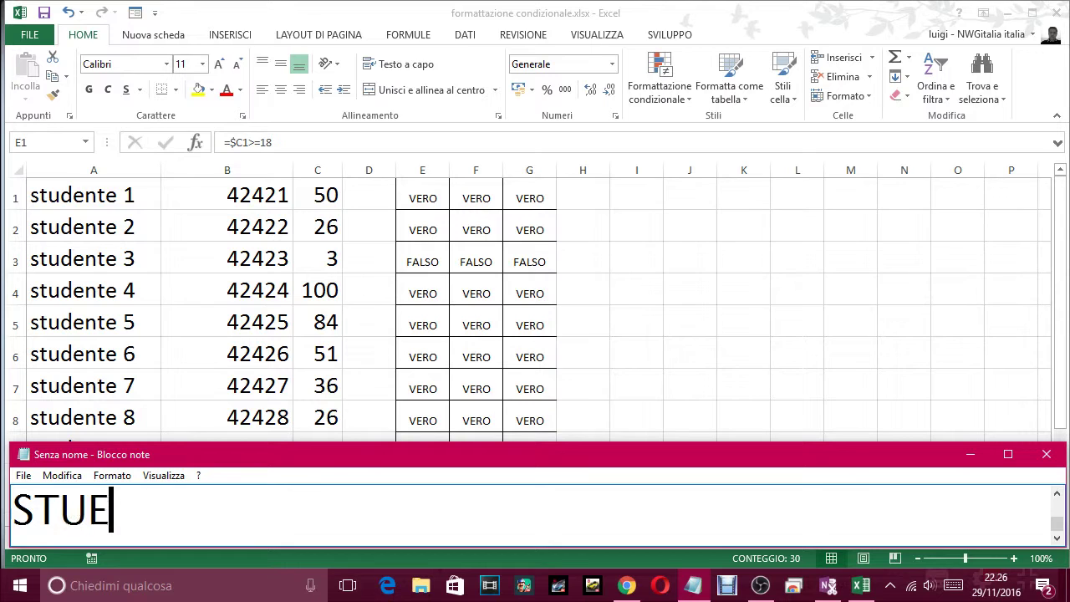
key(BackSpace)
text(DNE)
key(BackSpace)
key(BackSpace)
text(E)
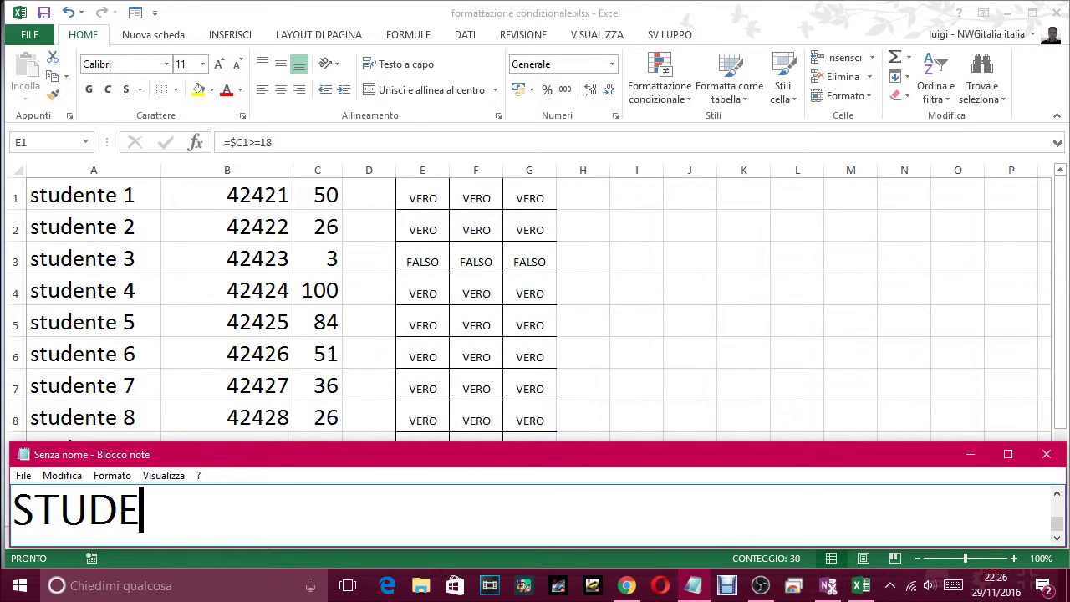
text(NTE 3)
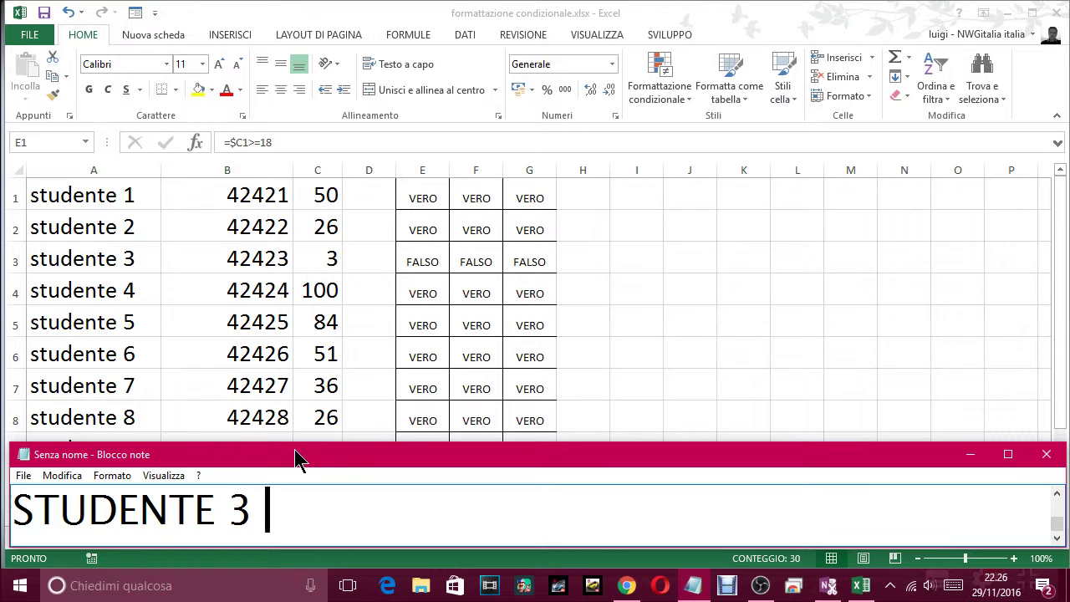
Step: Correct the note: studente 3 is FALSO, being the only value below the formula's 18
text(, OOOP)
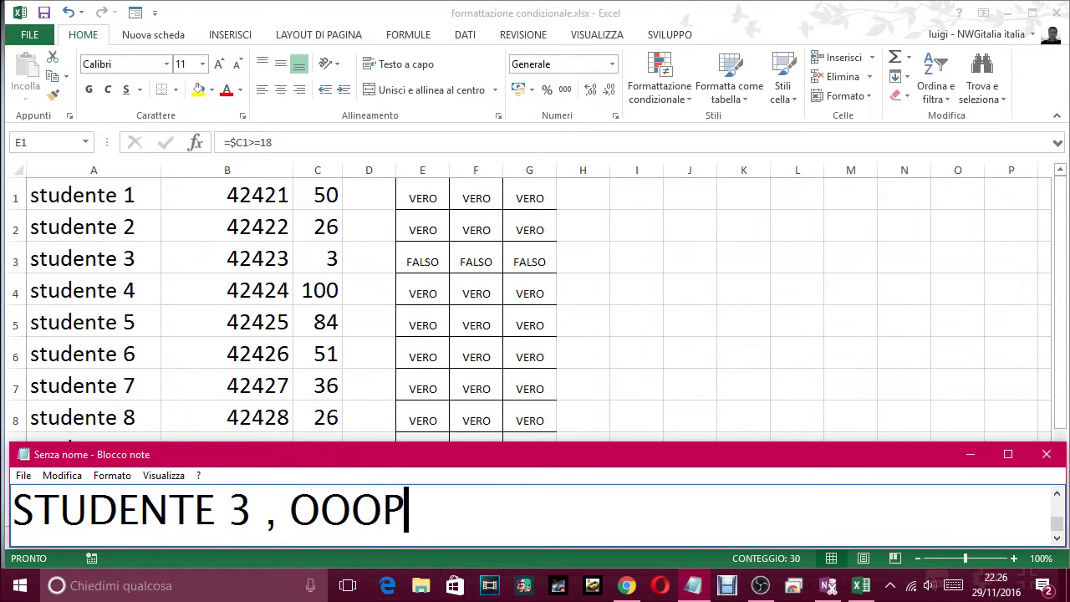
text(PPSSS,)
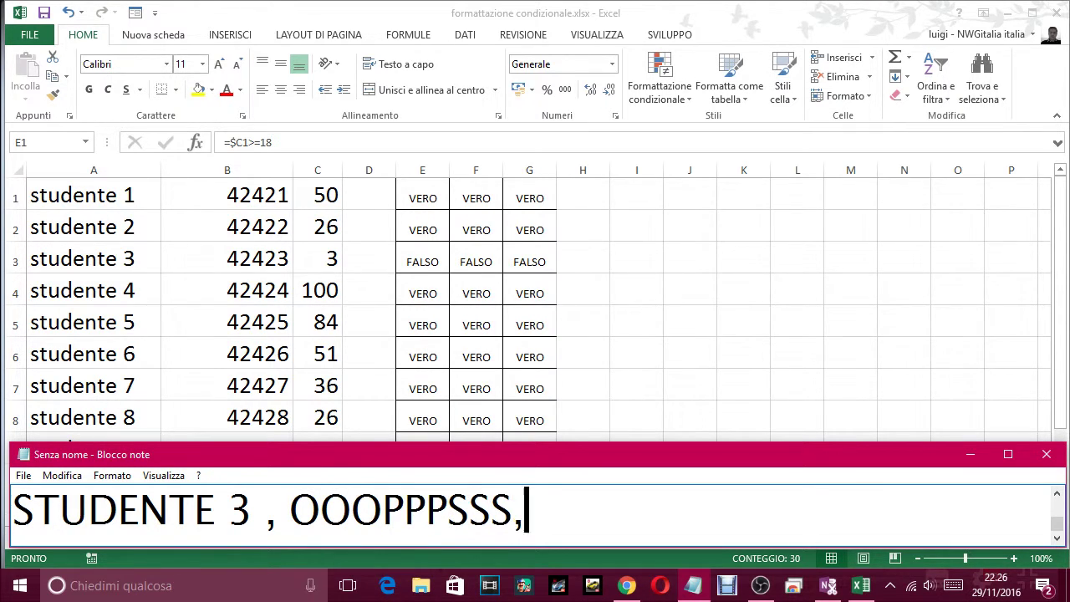
text( IN)
key(BackSpace)
key(BackSpace)
text(CIOè LA CO)
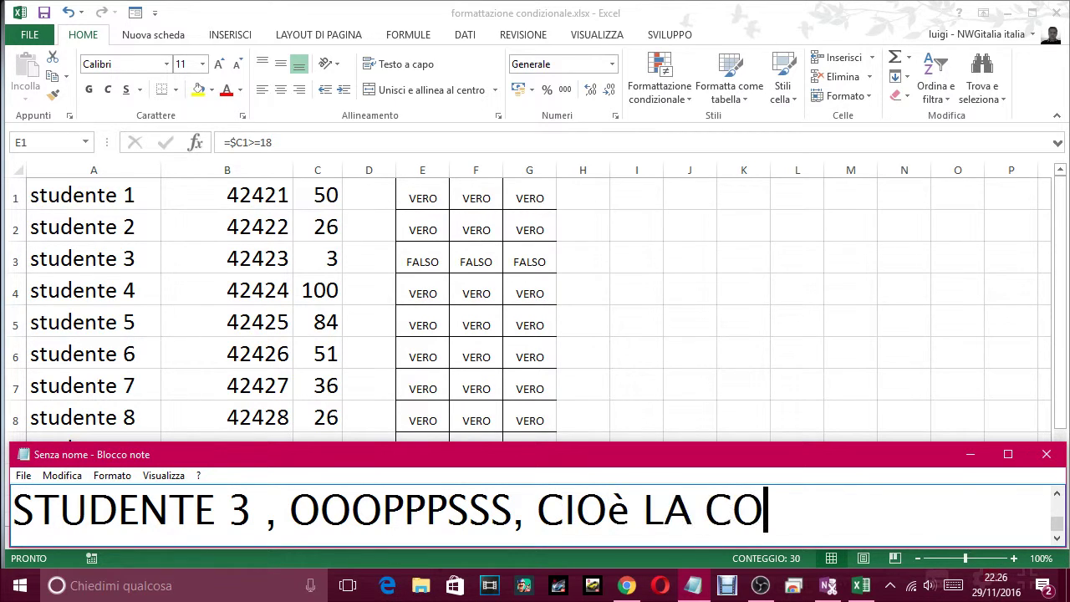
text(NDIZIONE FA)
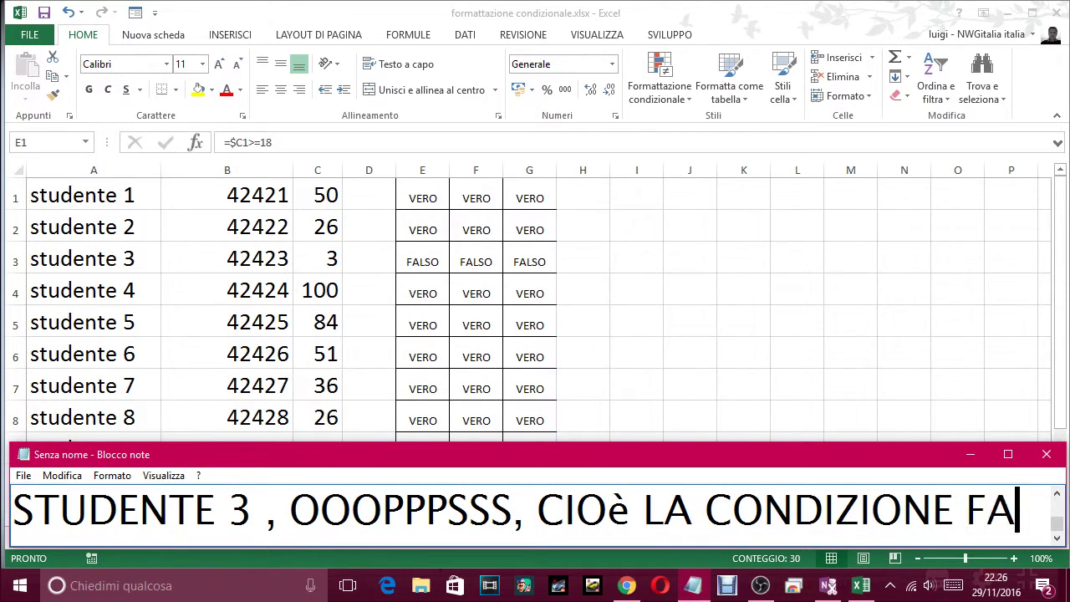
text(L)
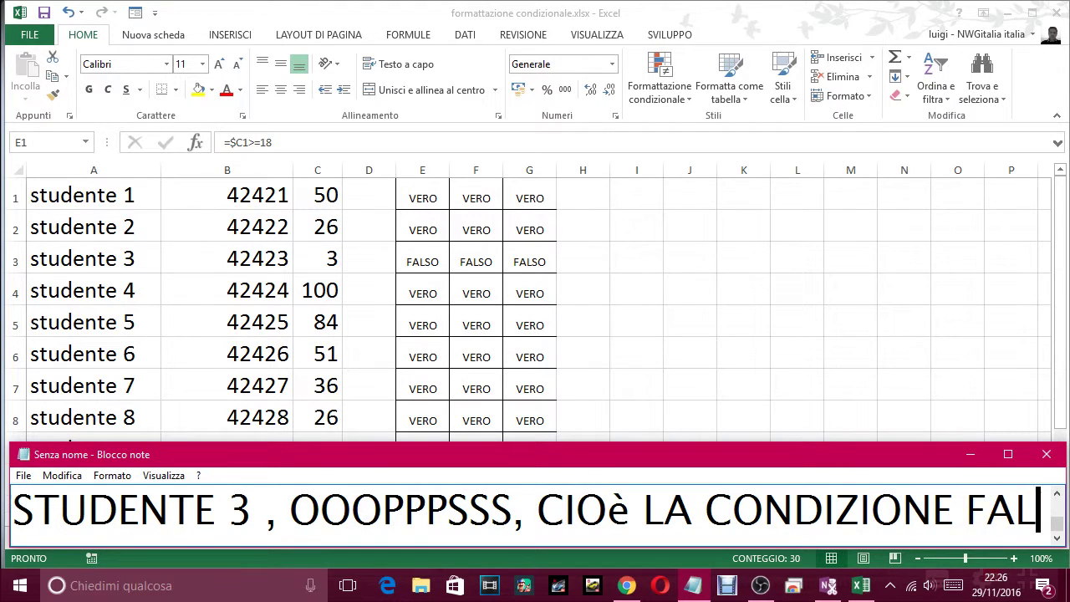
text(SO CHE STA S)
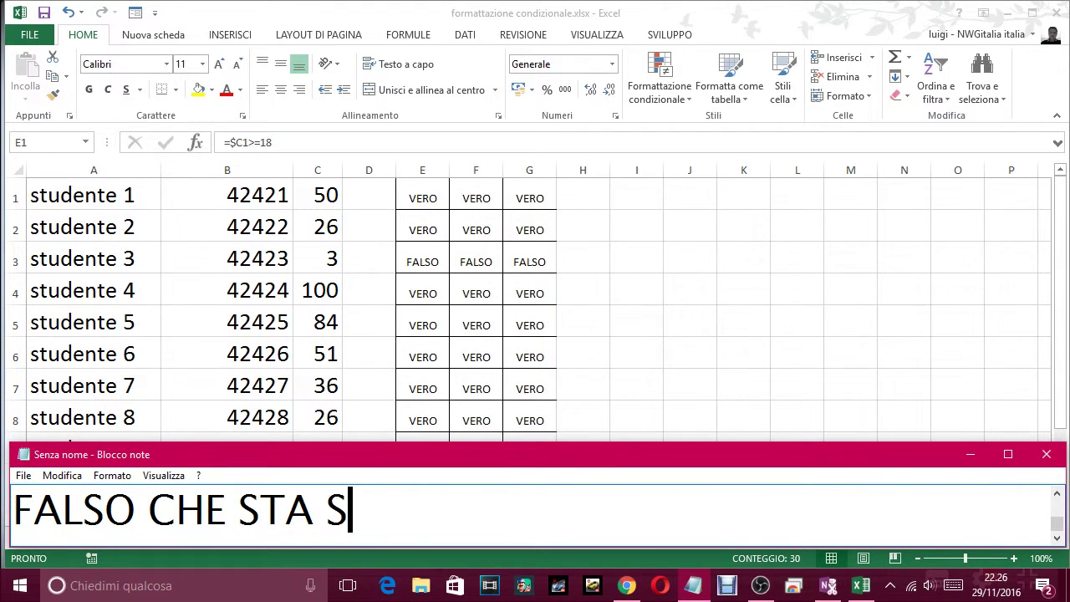
text(ULLO STUD)
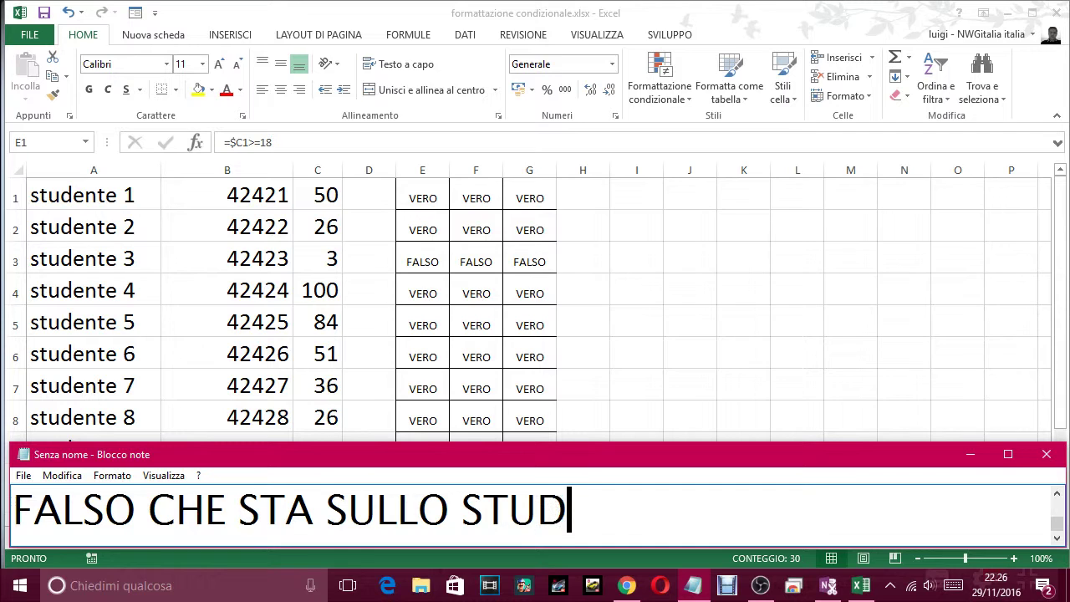
text(ENTE 3)
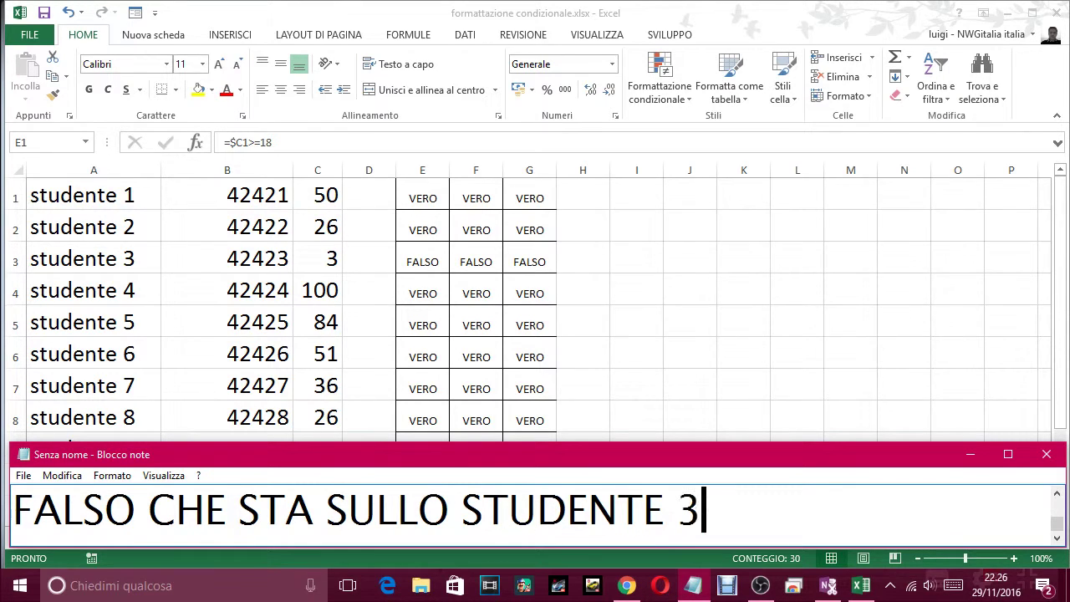
text(.)
text( , PERCHE )
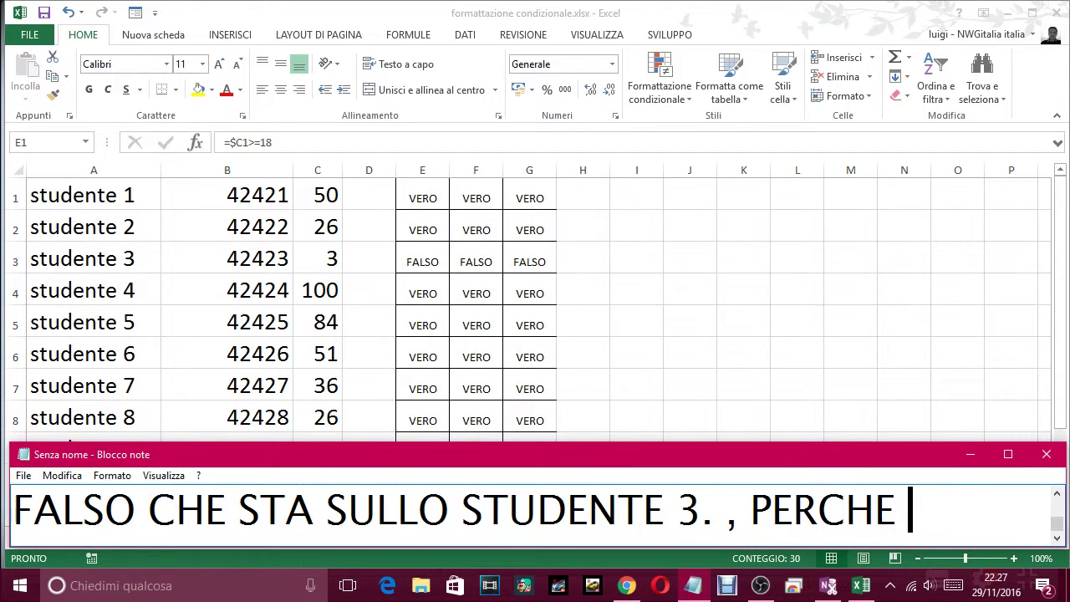
text(èL)
key(BackSpace)
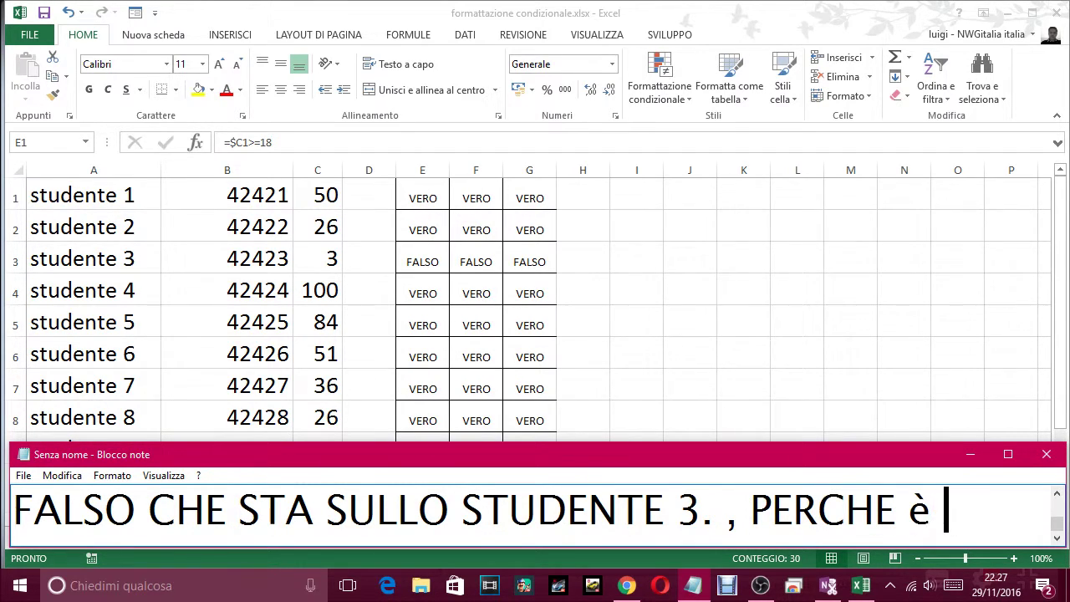
text(L)
text(UNICO )
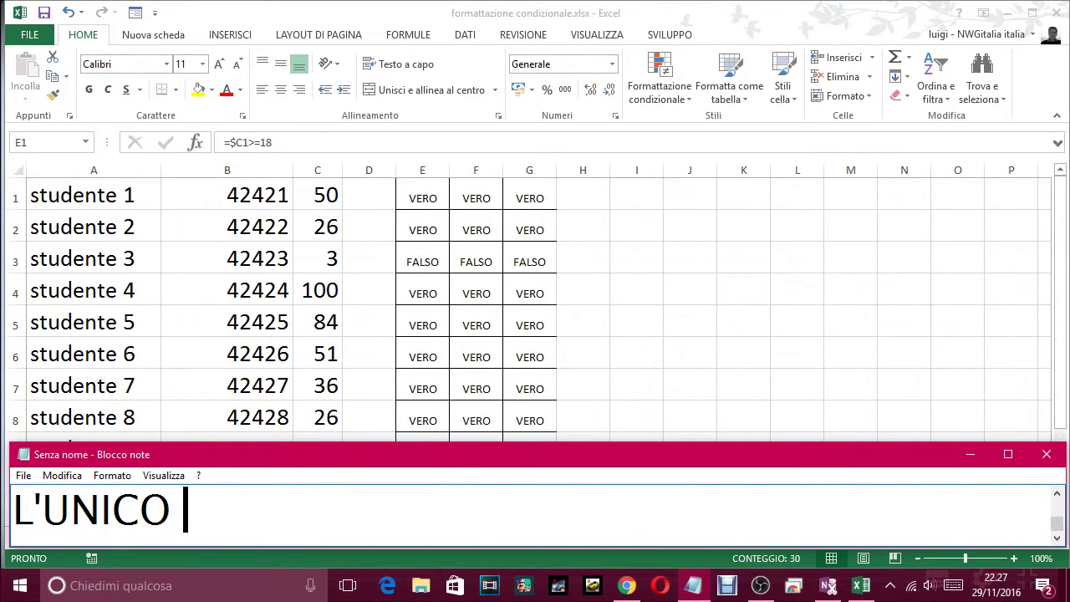
text(CHE HA UN VAL)
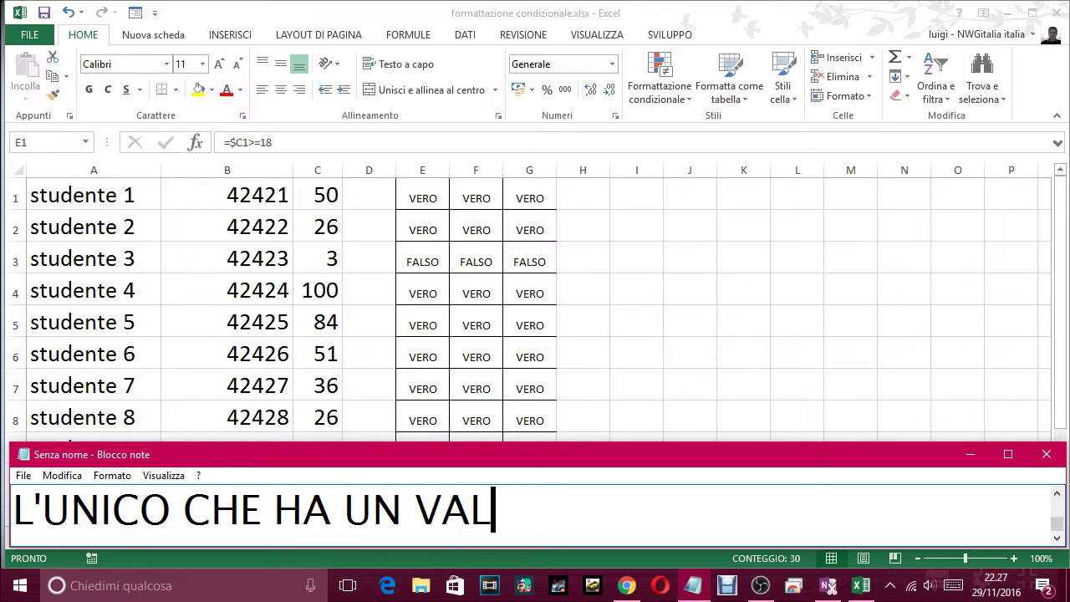
text(ORE I)
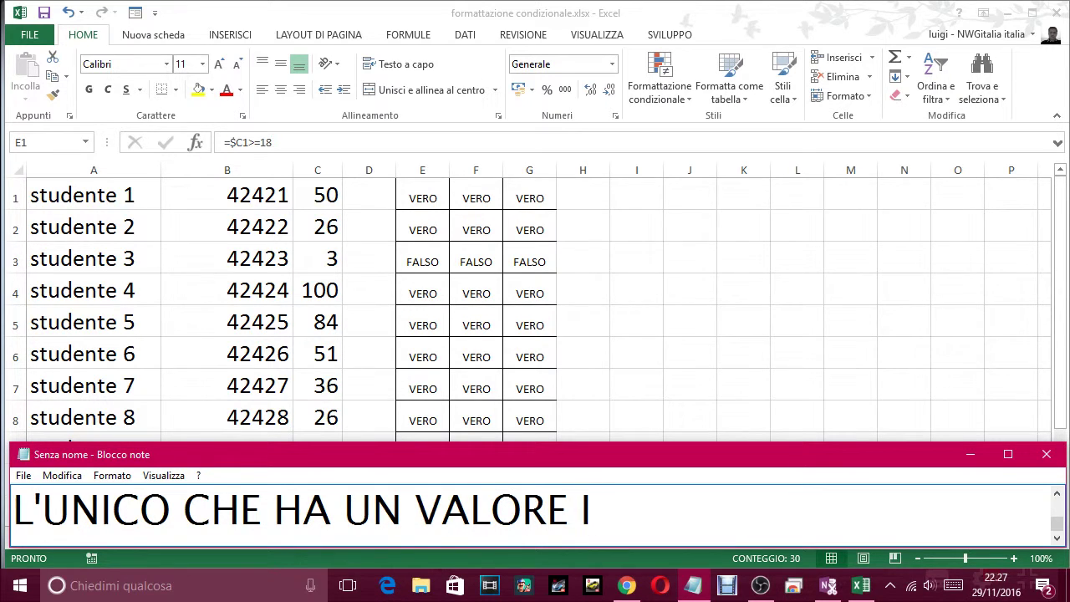
text(NFE)
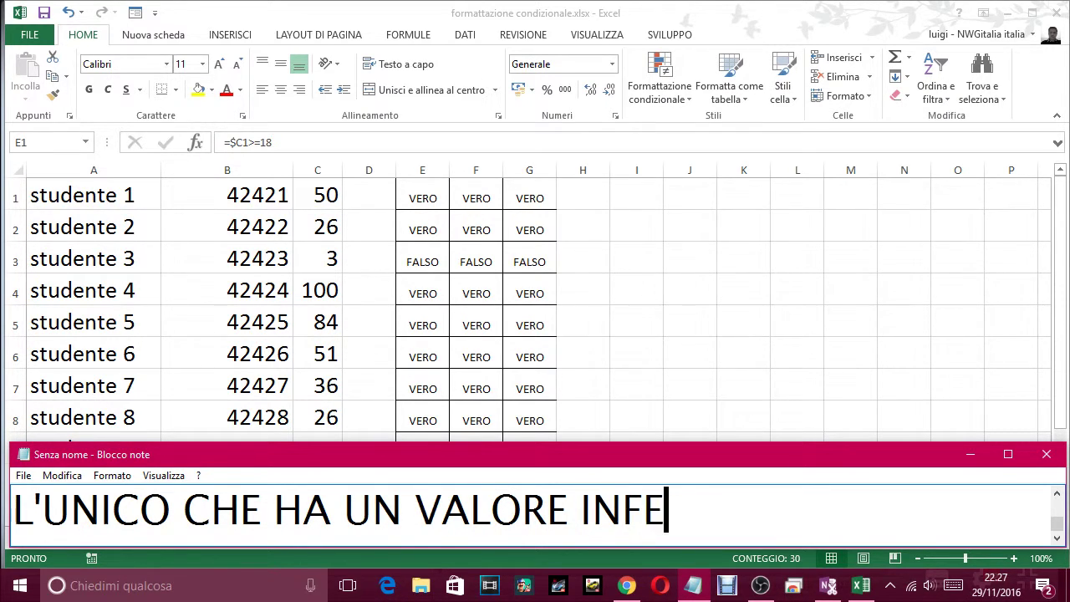
text(RIORE AL )
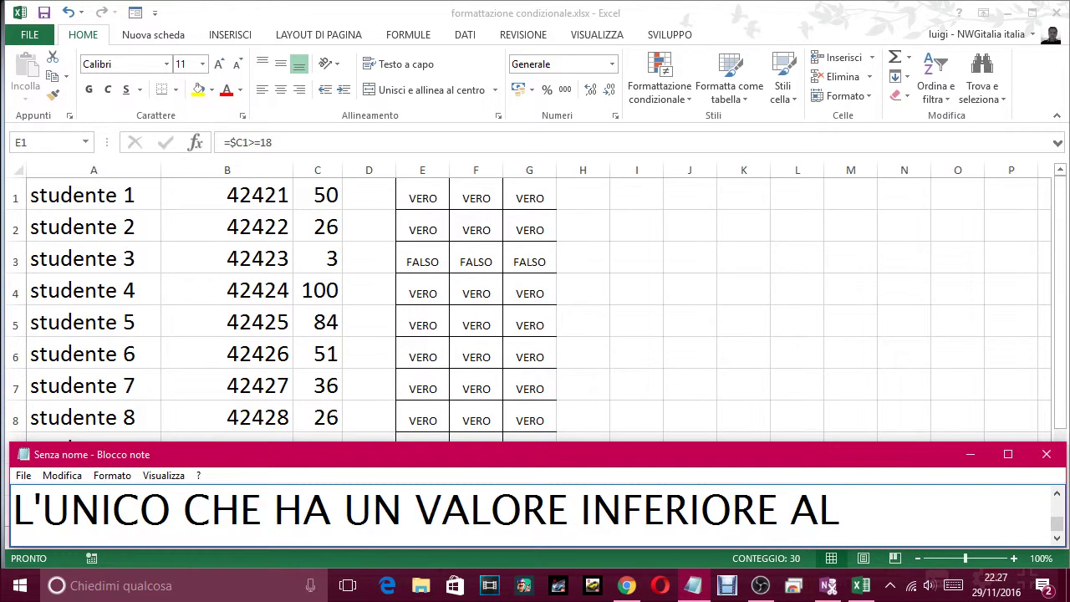
text(18 )
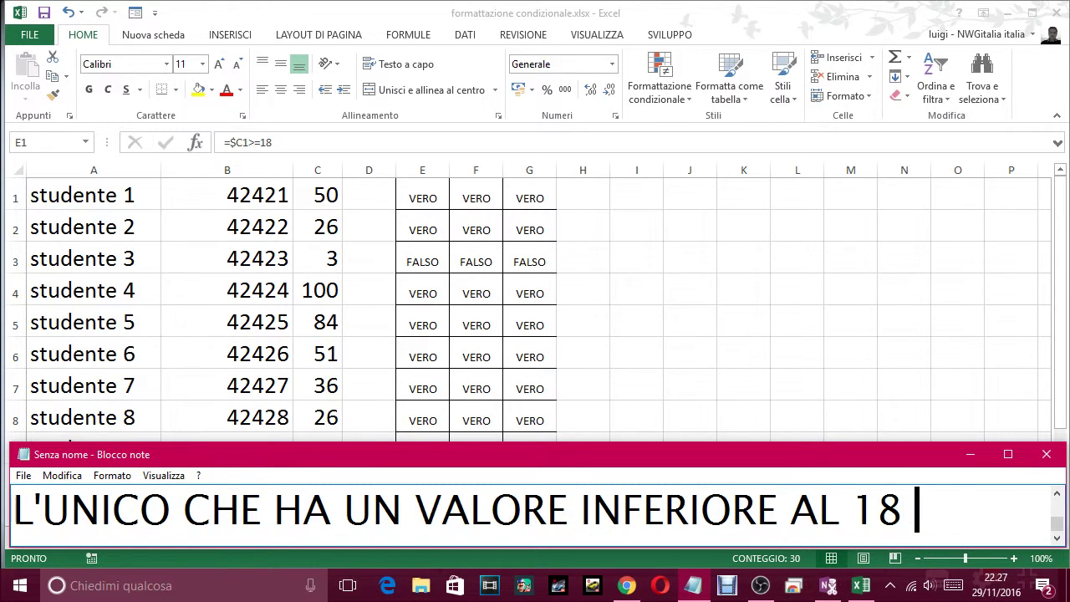
text(CHE AVEV)
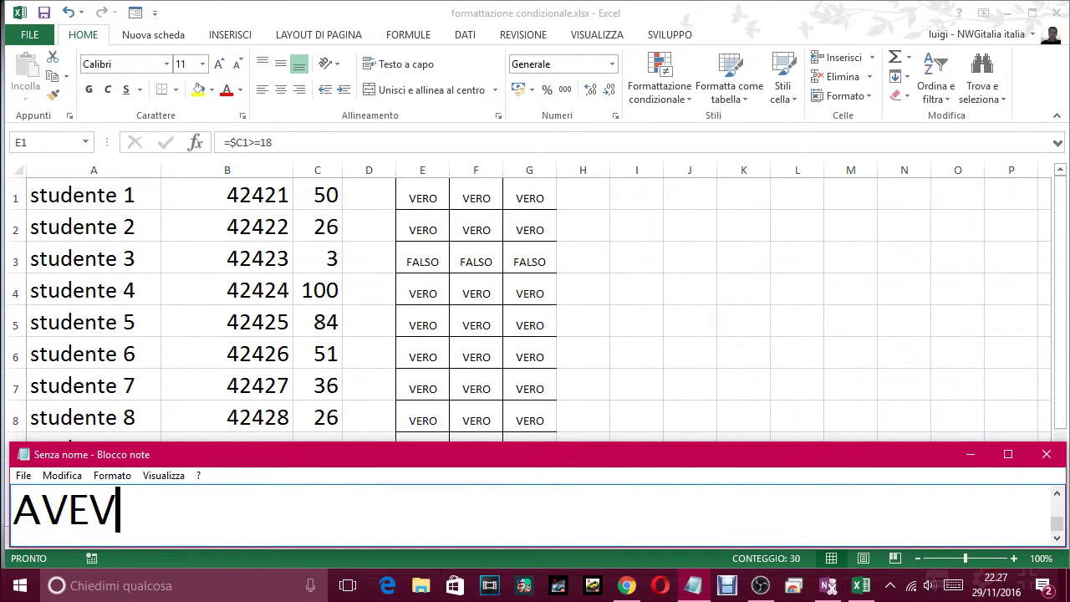
text(O MESSO NELLA)
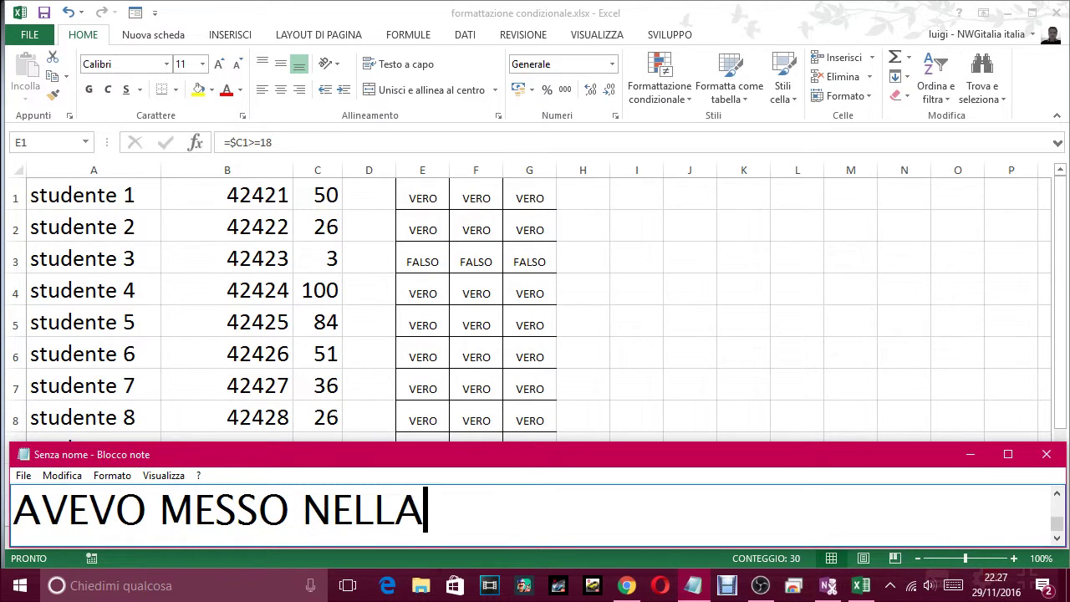
text( FORMULA)
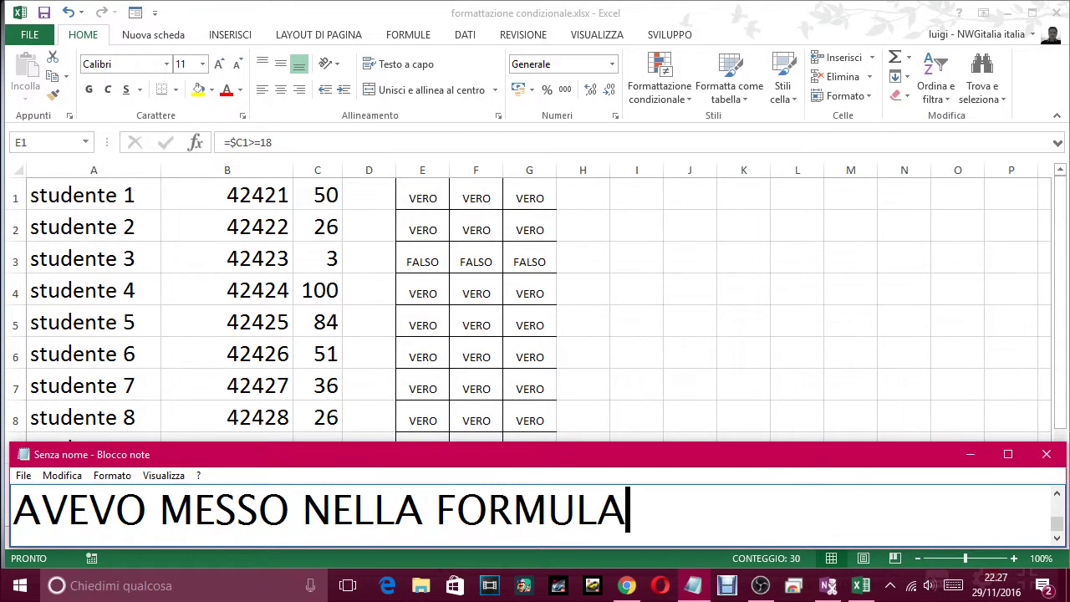
text(.)
Step: On a new line, explain that colouring the row directly shows the lowest value at a glance
key(Return)
text(ORA IN)
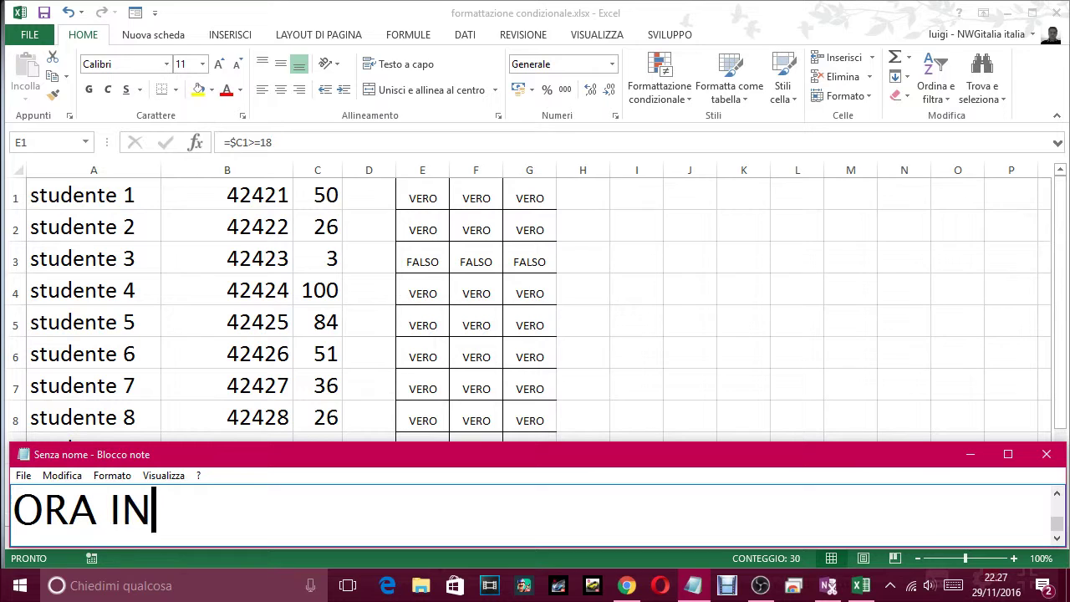
text(VEDE)
key(BackSpace)
key(BackSpace)
text(C)
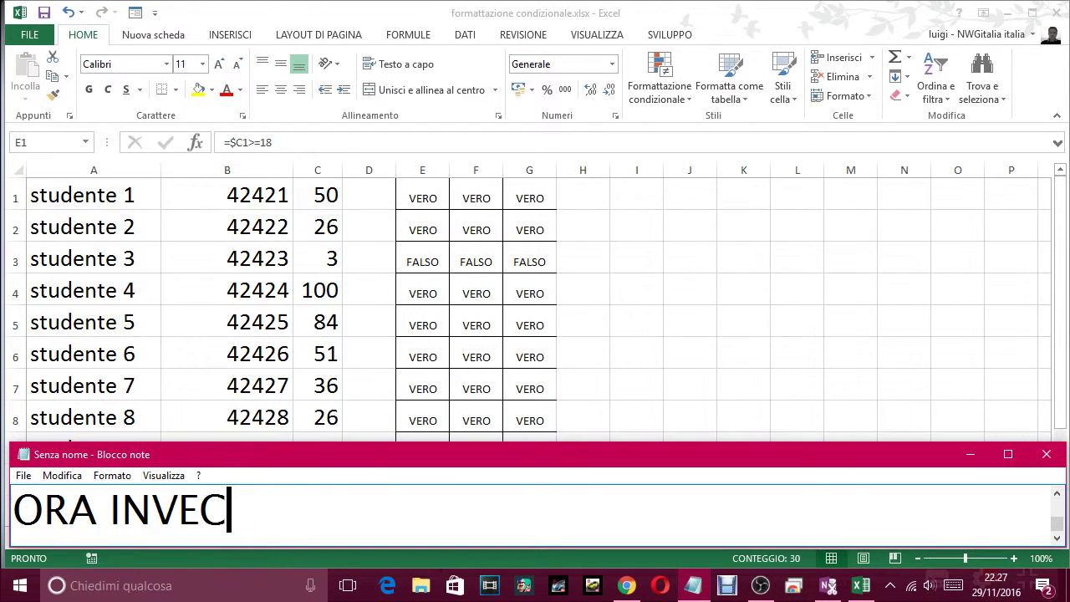
text(E DEL VERO O)
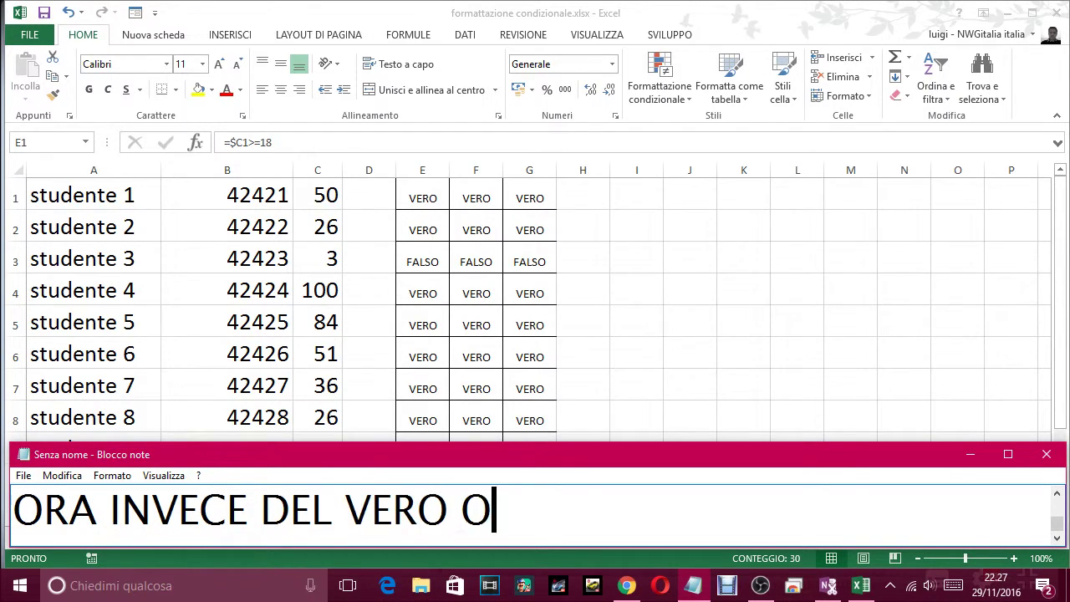
text( FALSO, )
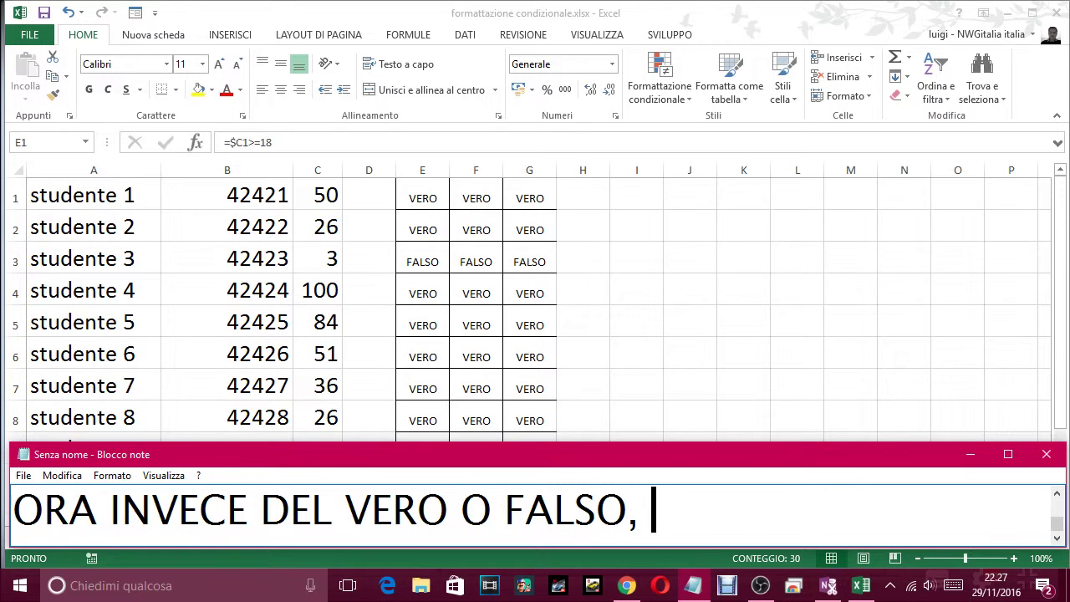
text(VOGLIOAMO )
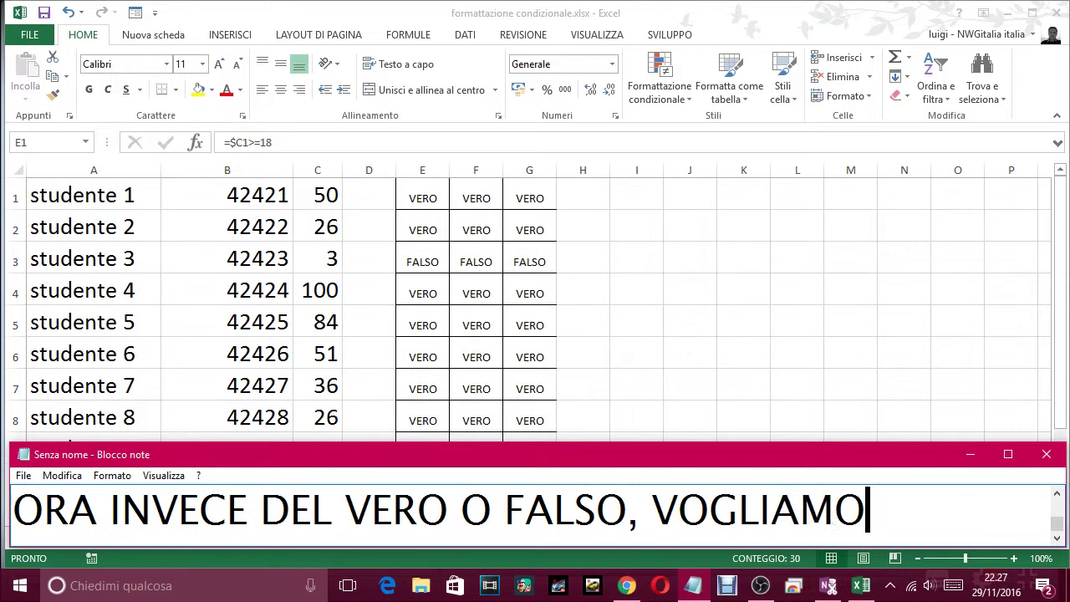
text(DARE UN CO)
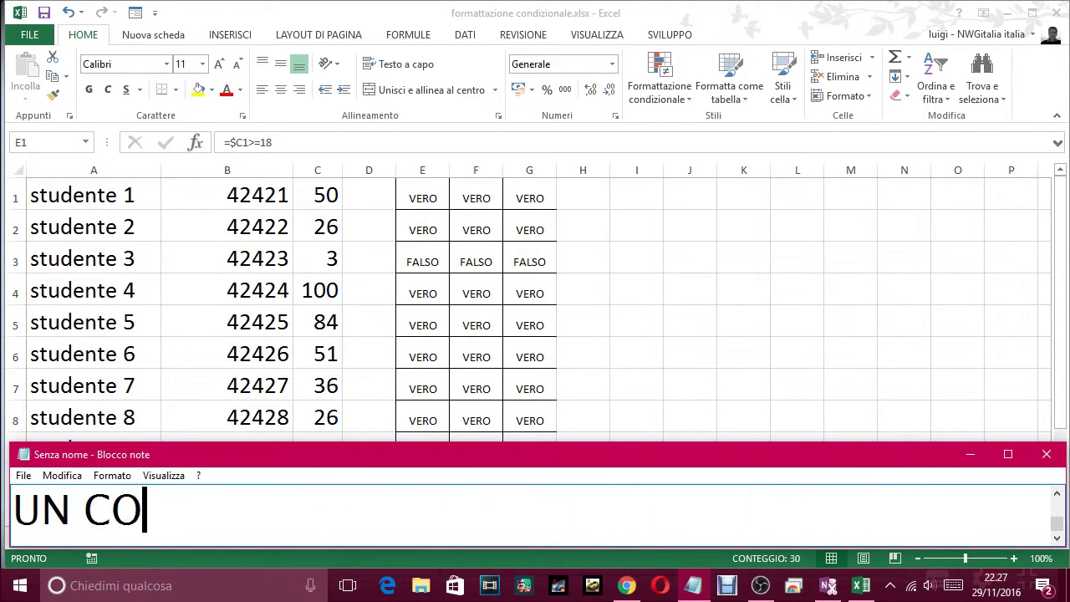
text(LORE DI)
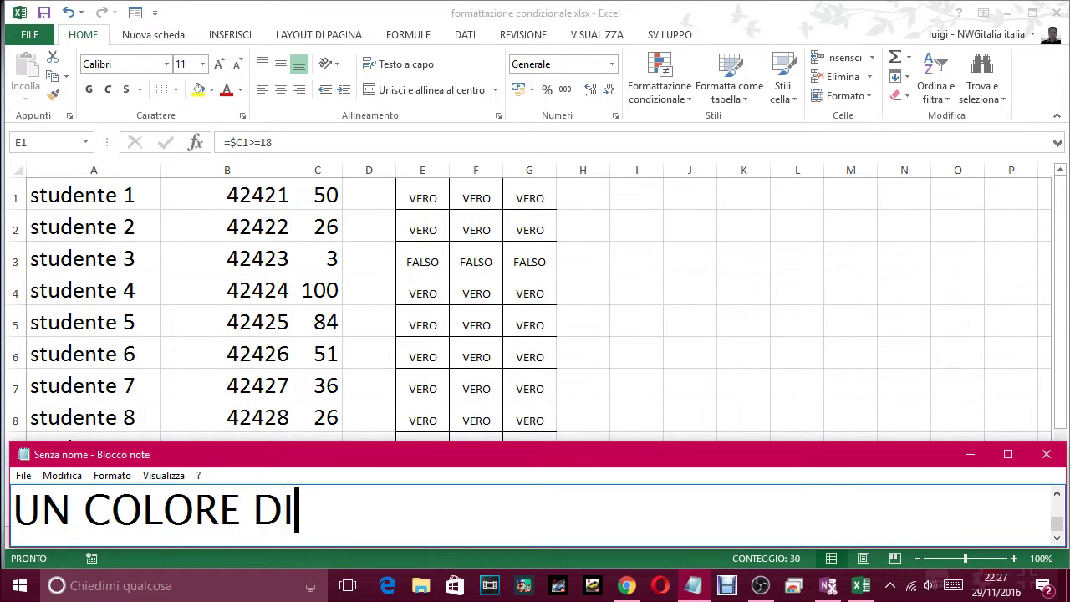
text(RETTAME)
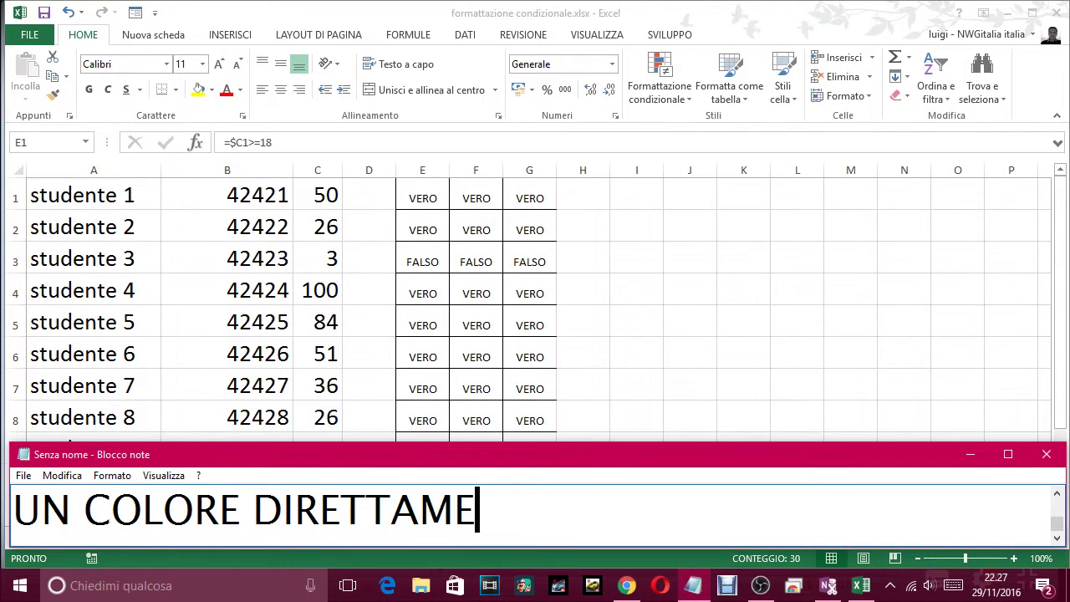
text(NTE SULLA)
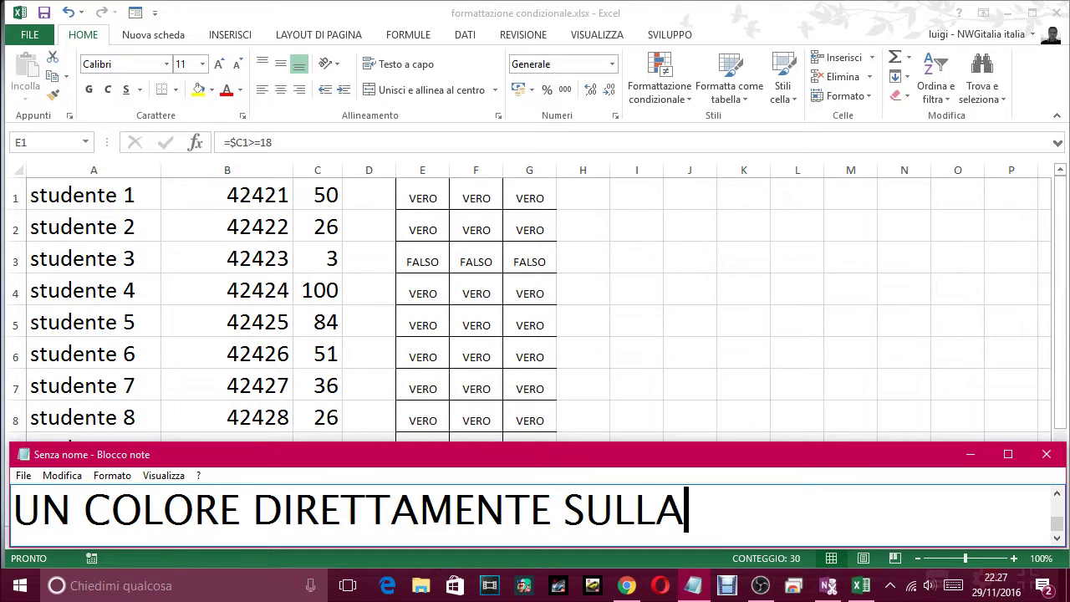
text( RIGA)
text(, I)
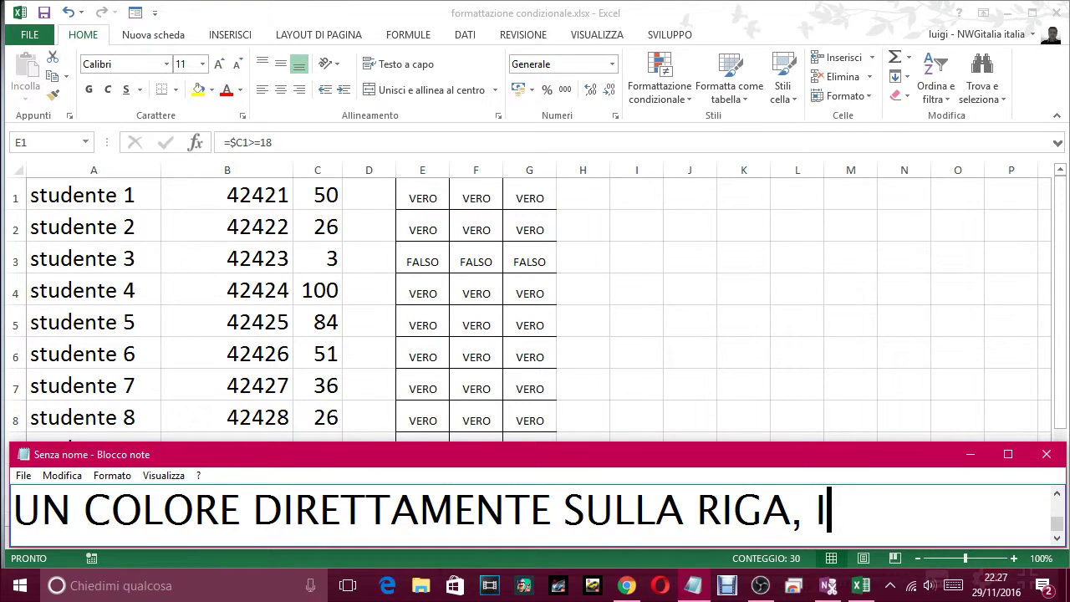
text(N MODO CHE)
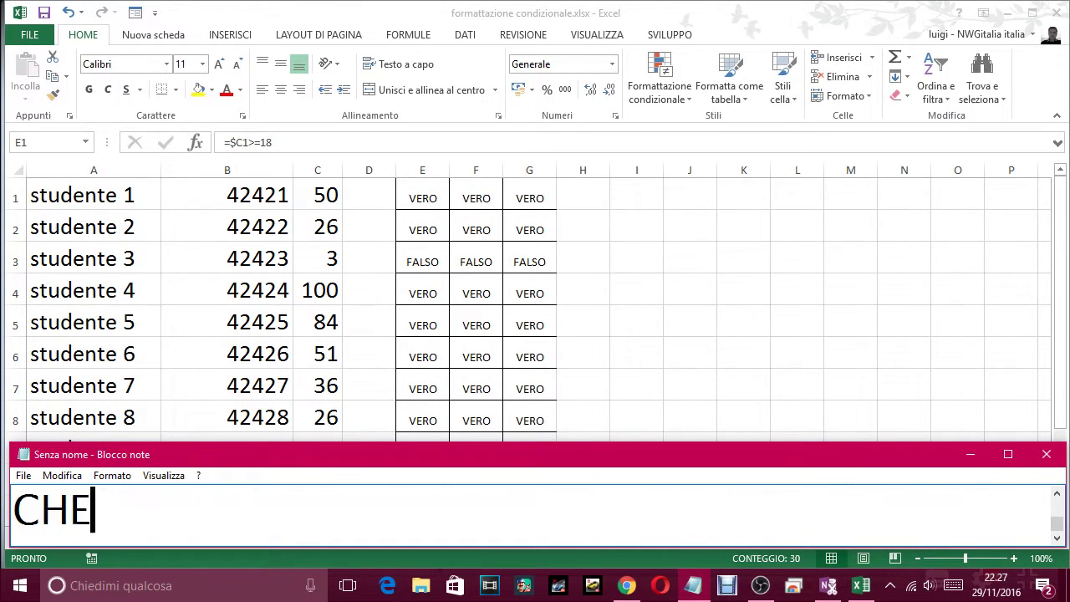
text( VIVIS)
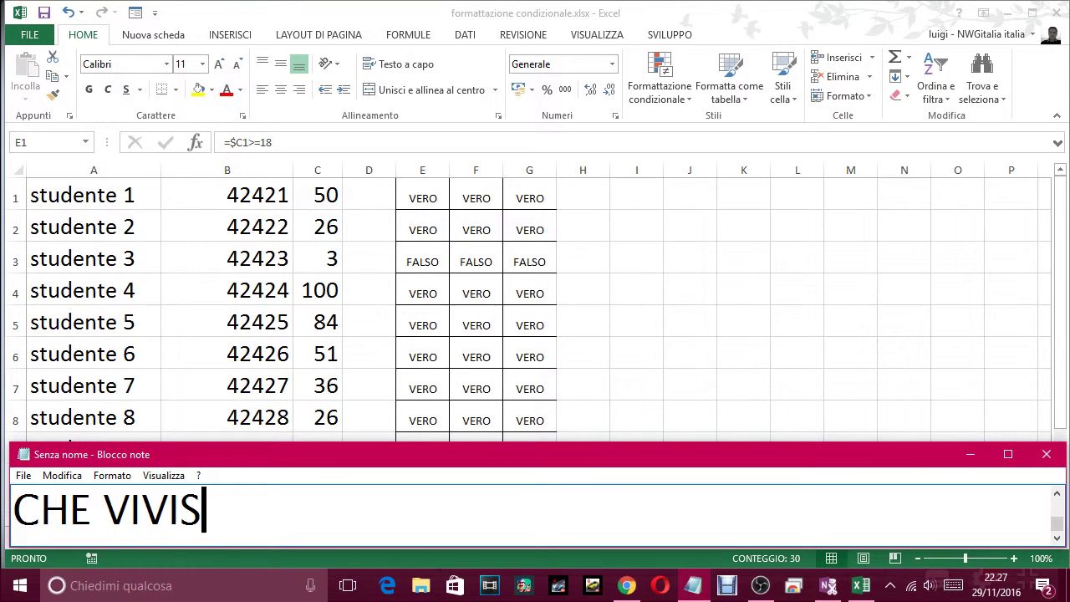
key(BackSpace)
key(BackSpace)
key(BackSpace)
text(SIS)
key(BackSpace)
text(VA)
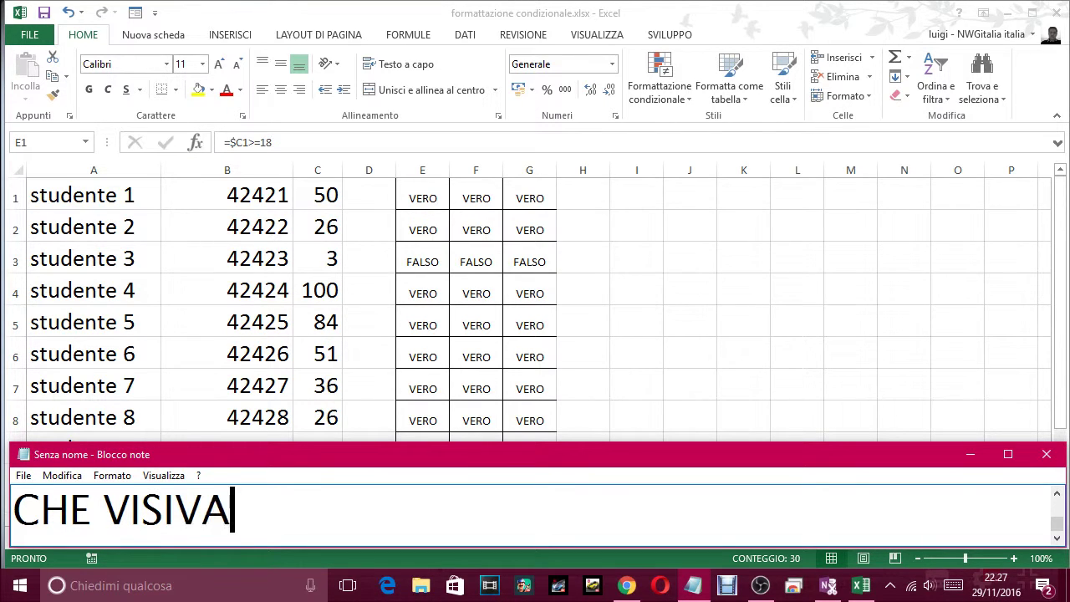
text(MENTE )
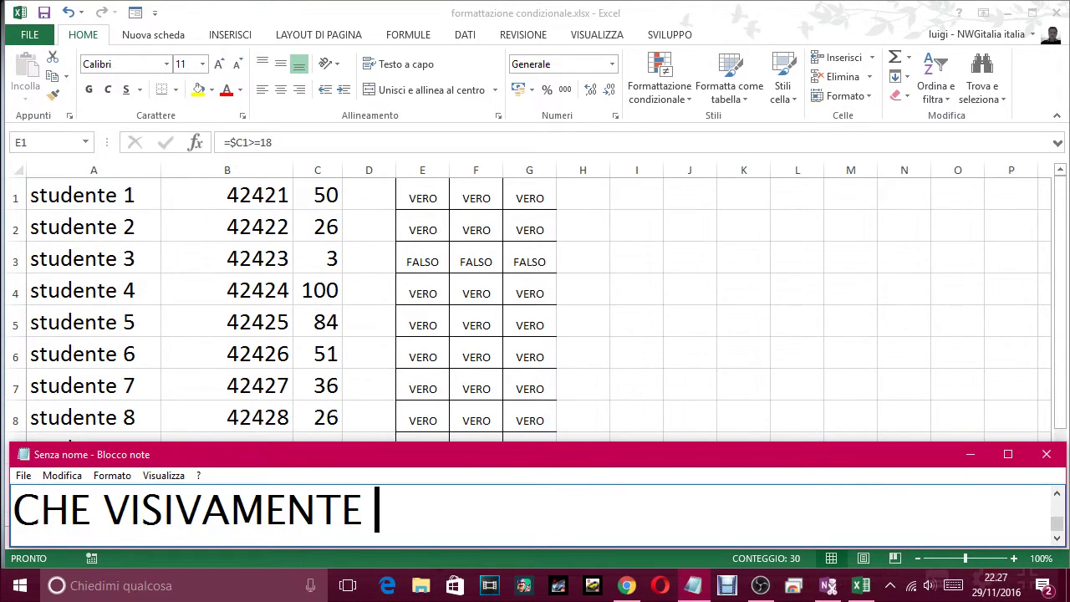
text(VEDIA)
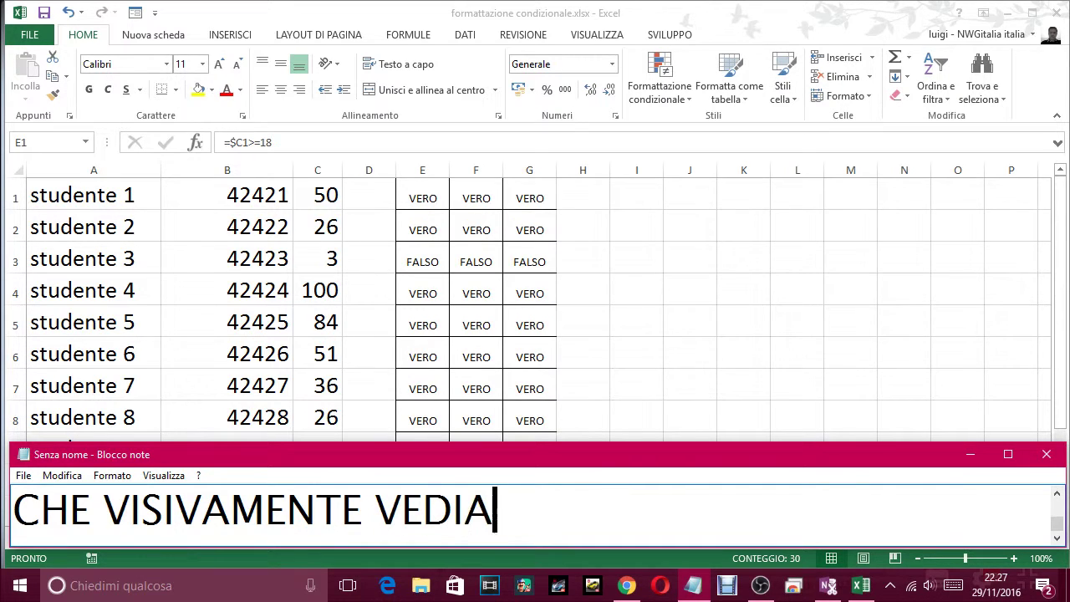
text(MO SUBITO IL V)
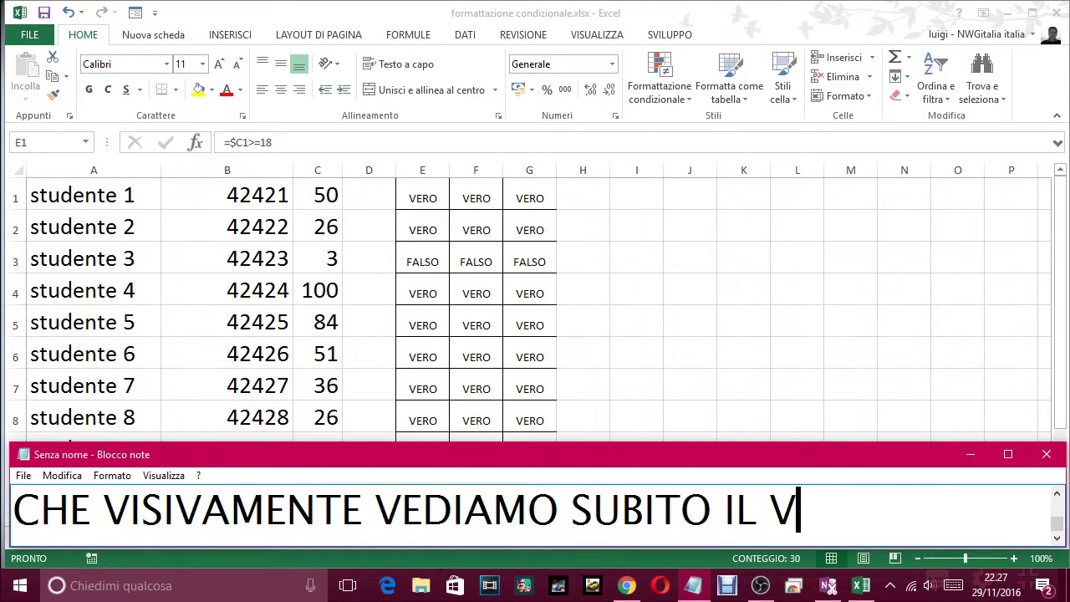
text(ALORE PIU)
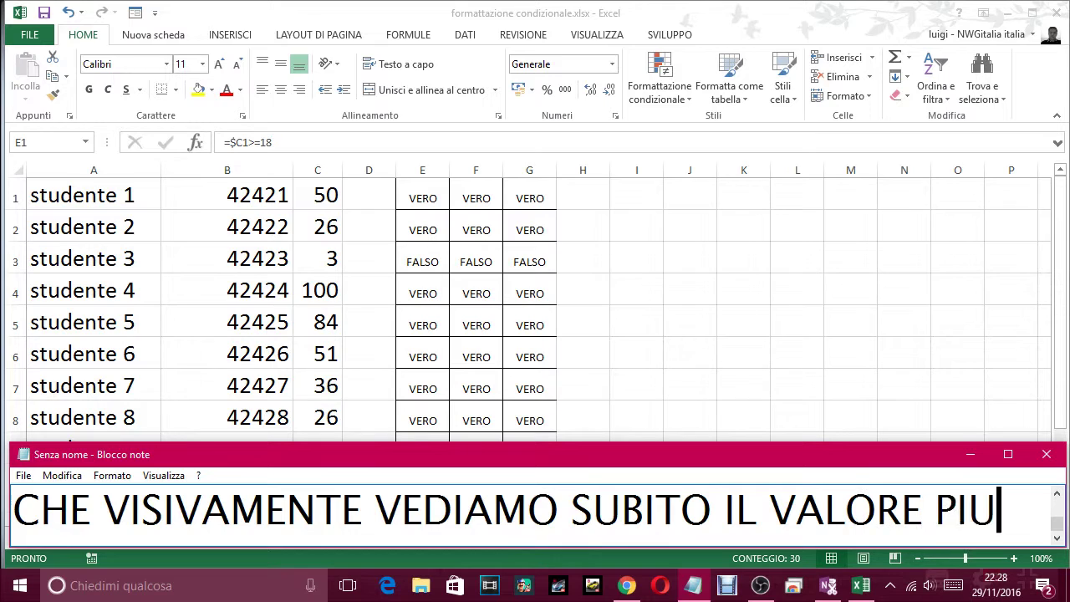
text(BASSO. )
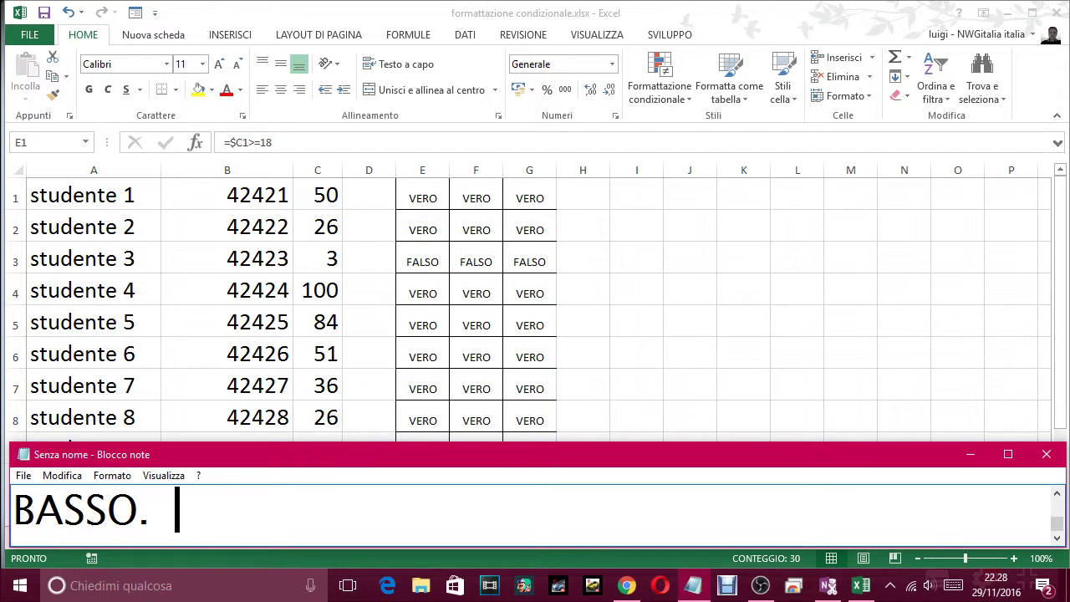
text( ABDA)
Step: Add 'USIAMO LA FORMATTAZIONE CONDIZIONALE. QUINDI PRENDIAMO LA FORMULA E' and an ellipsis on a new line
key(BackSpace)
key(BackSpace)
key(BackSpace)
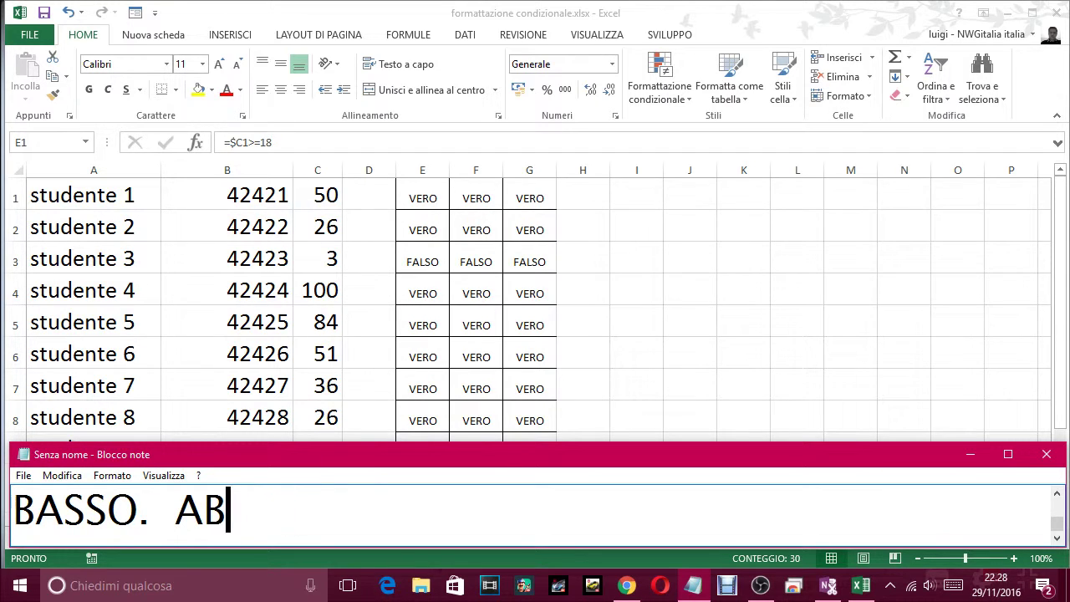
key(BackSpace)
key(BackSpace)
text(USIA)
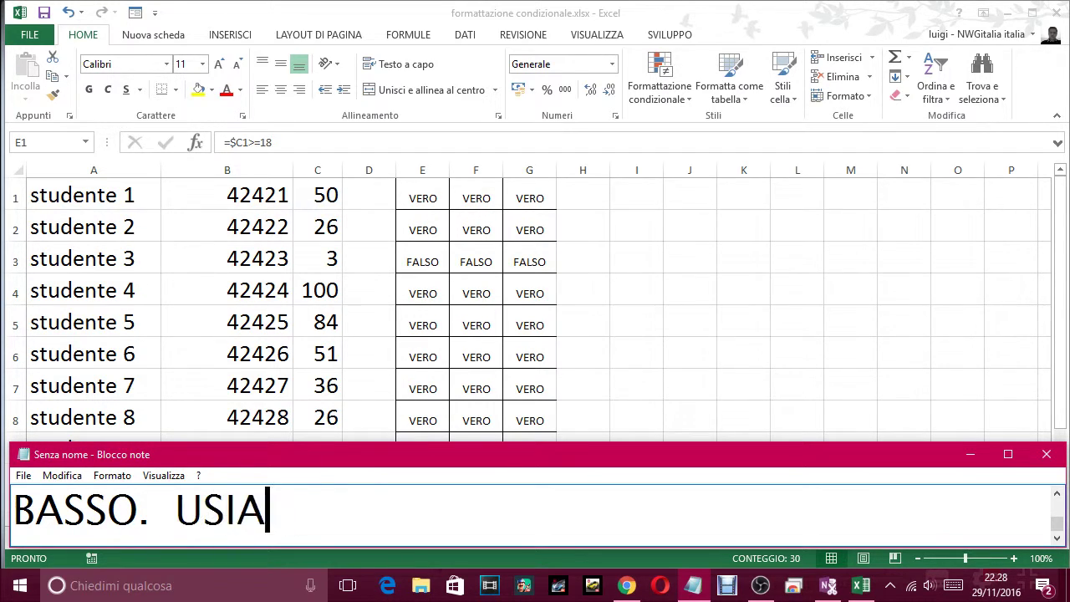
text(MO LA FORMA)
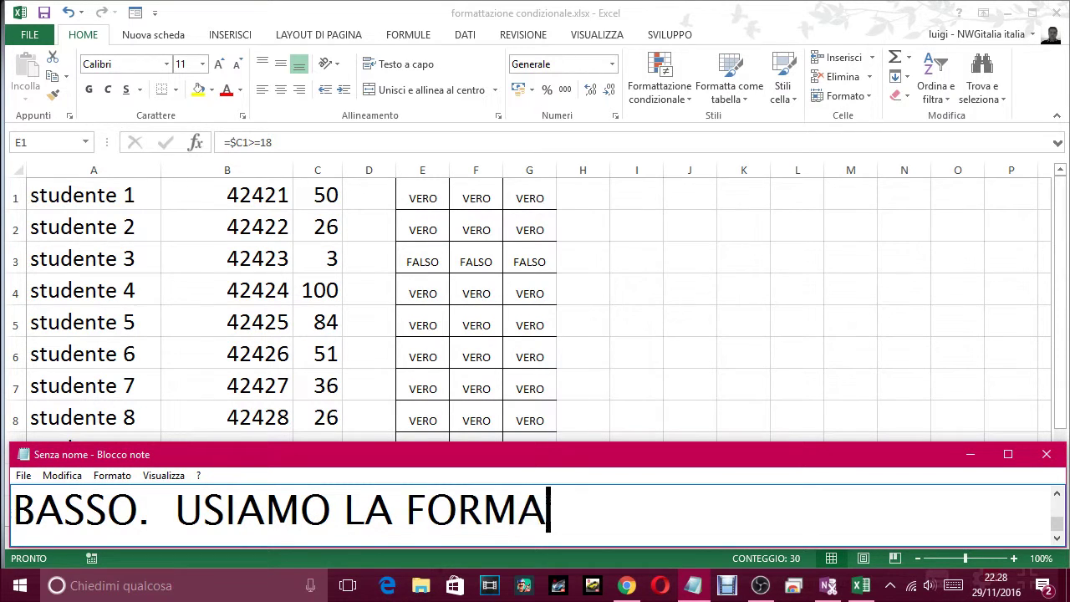
text(TTAZIONE CONDIZIO)
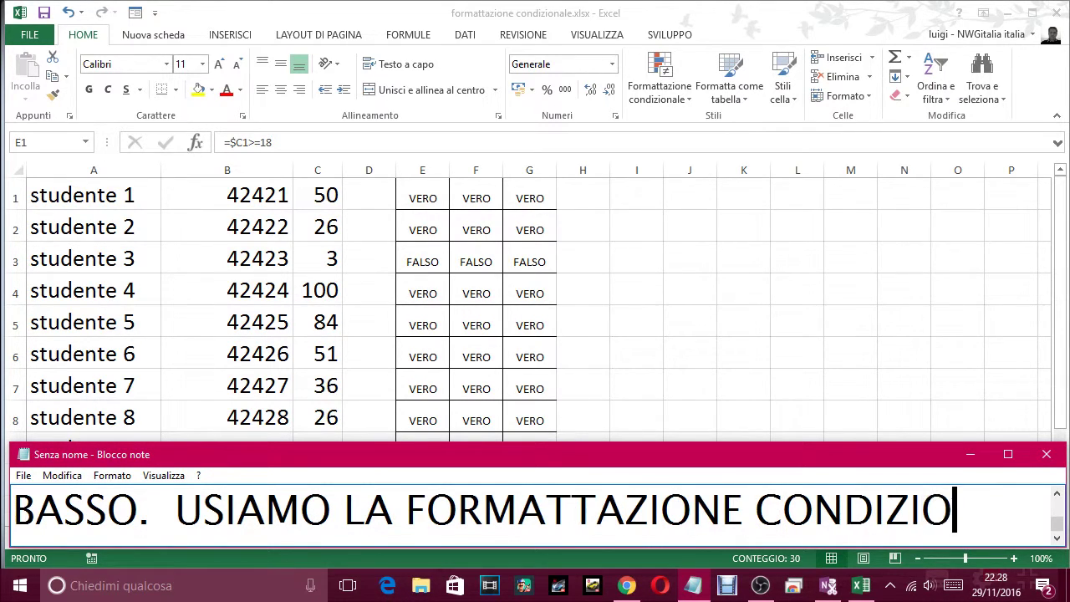
text(NDIZIONALE.)
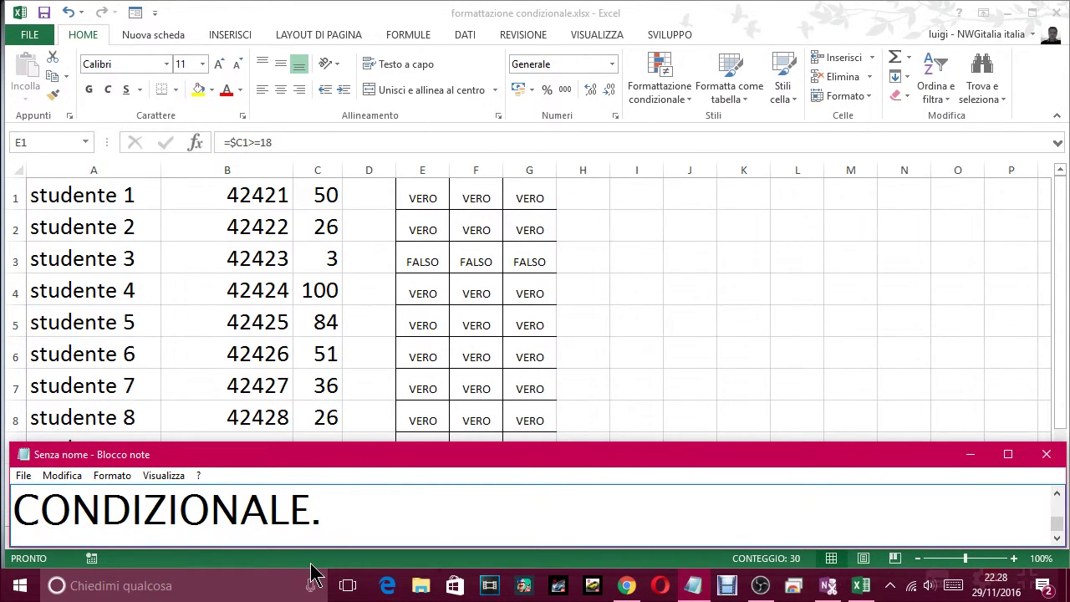
text(QUINDI )
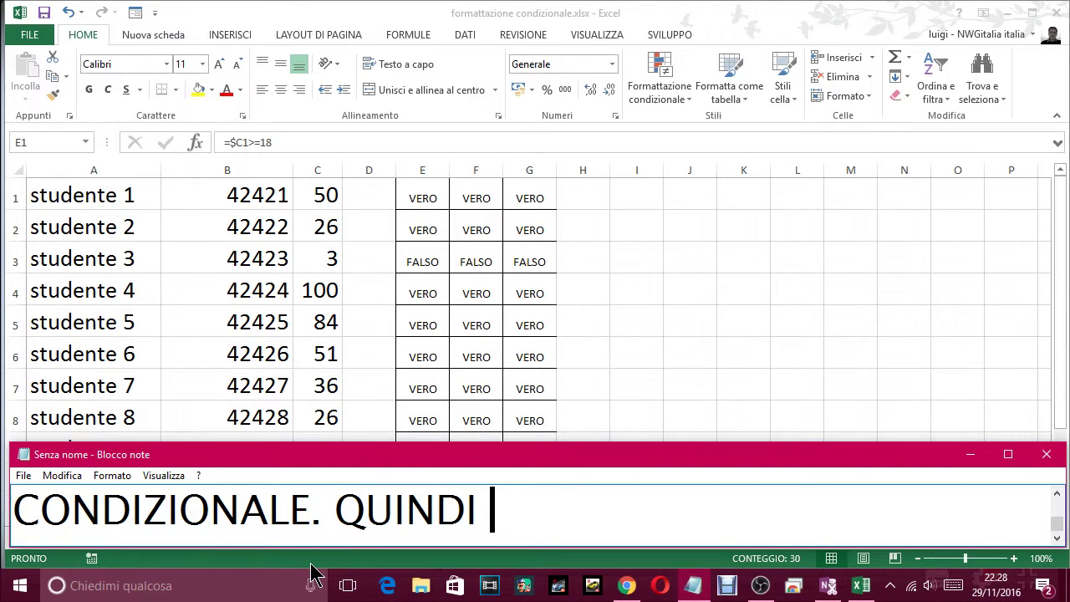
text(PREN)
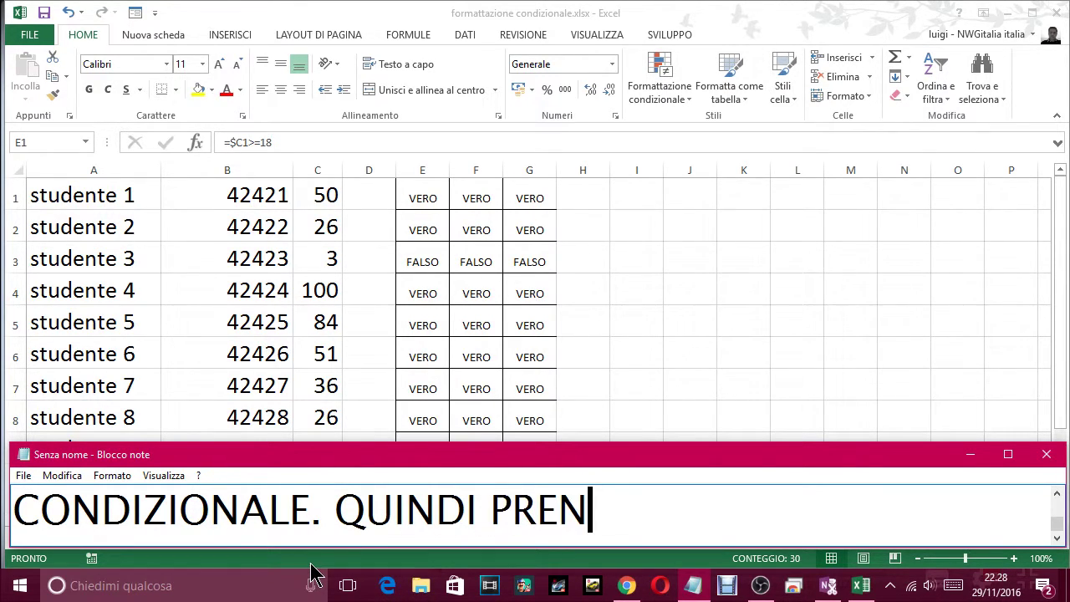
text(DIAMO LA FO)
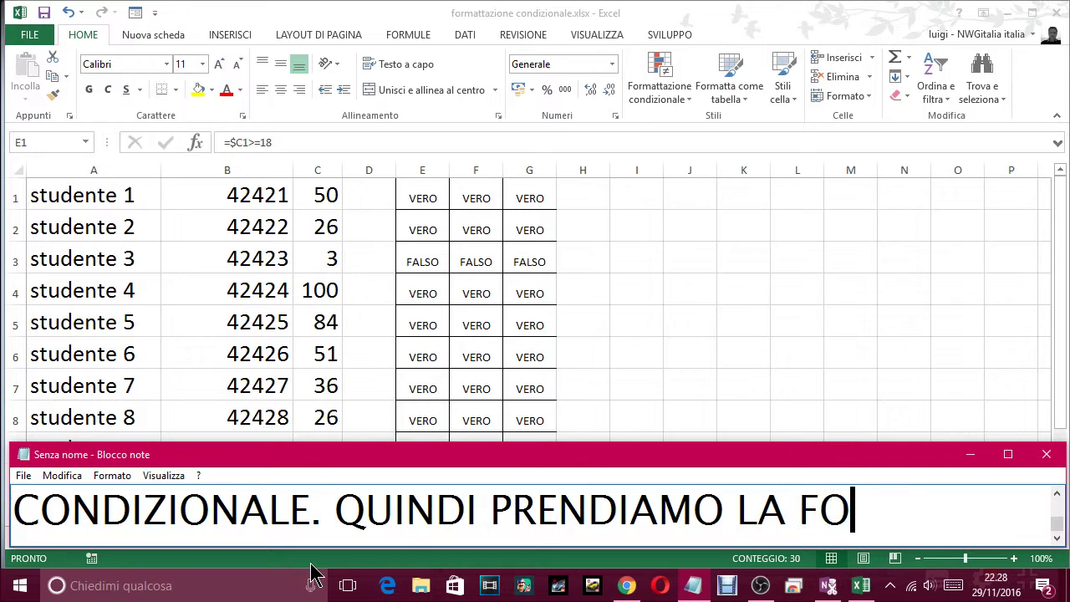
text(RMA)
key(BackSpace)
text(ULA )
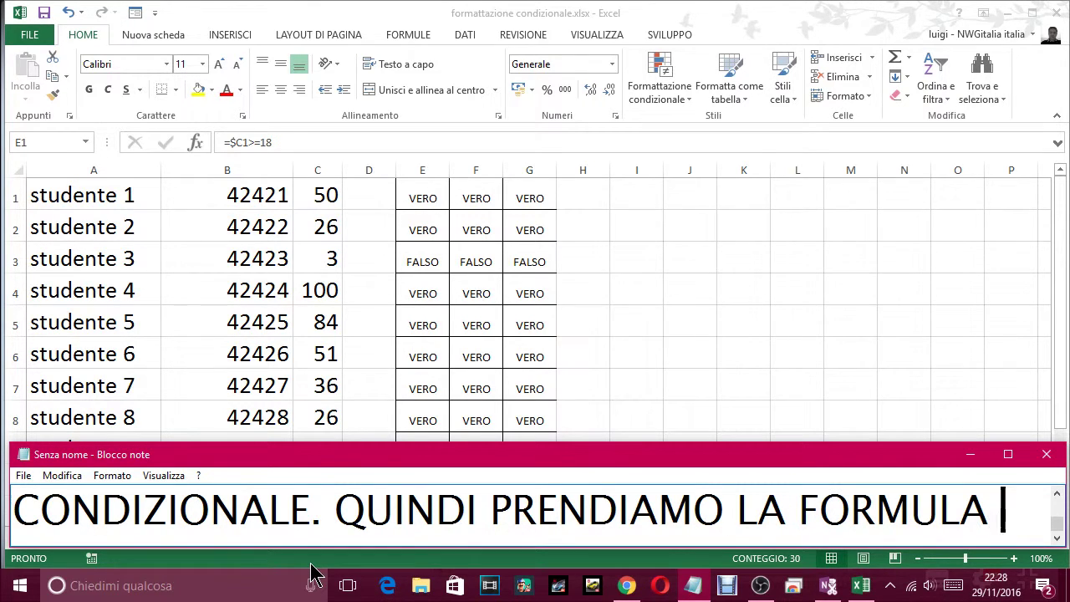
text(E)
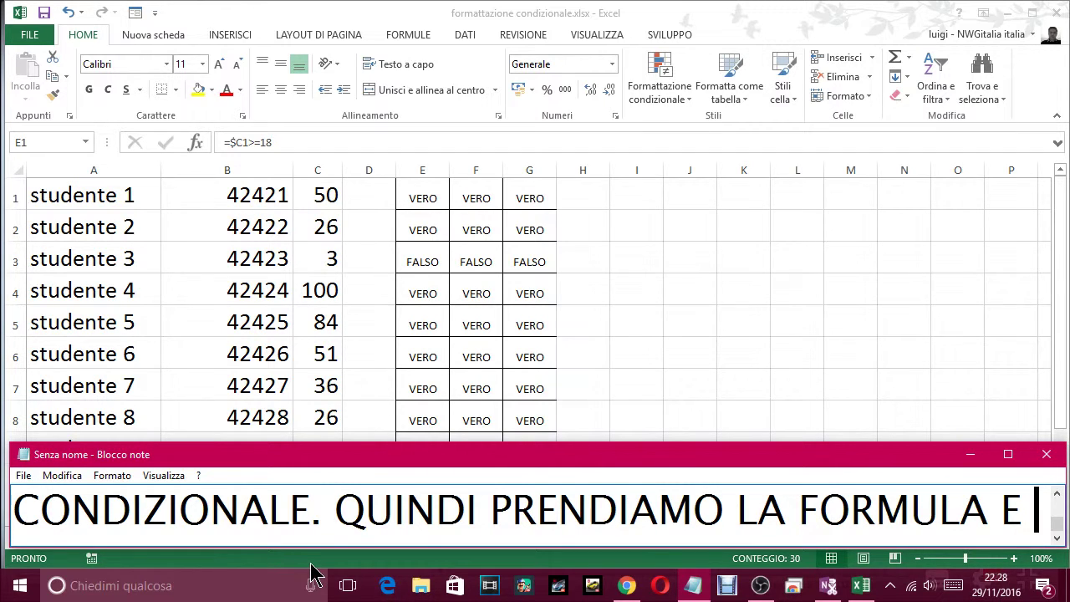
key(Return)
text(...)
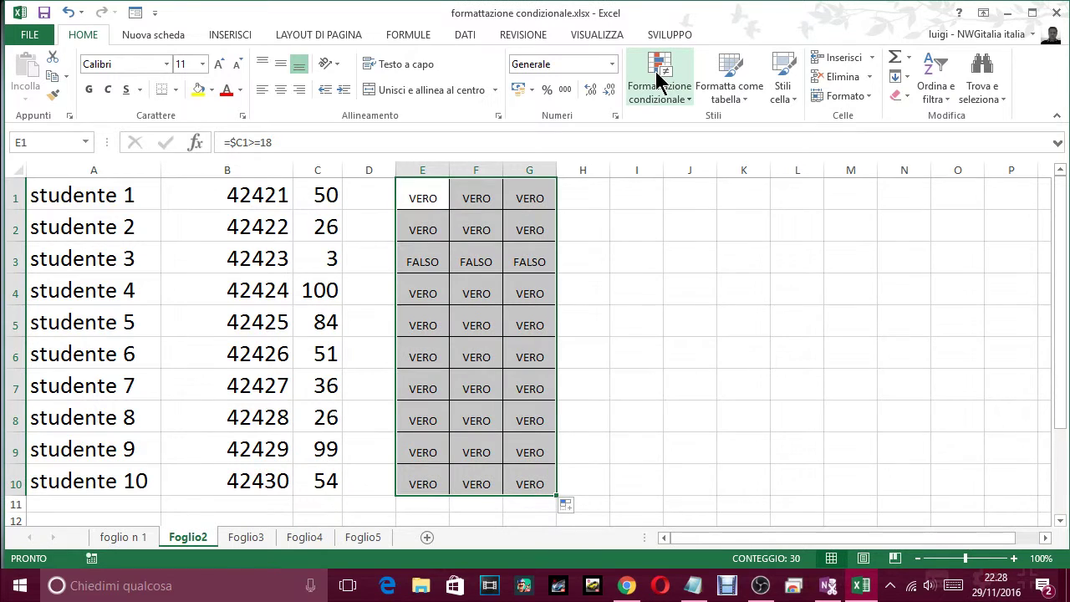
Step: Start a new formula-based conditional formatting rule with the formula =$E$1:$G$10
click(657, 79)
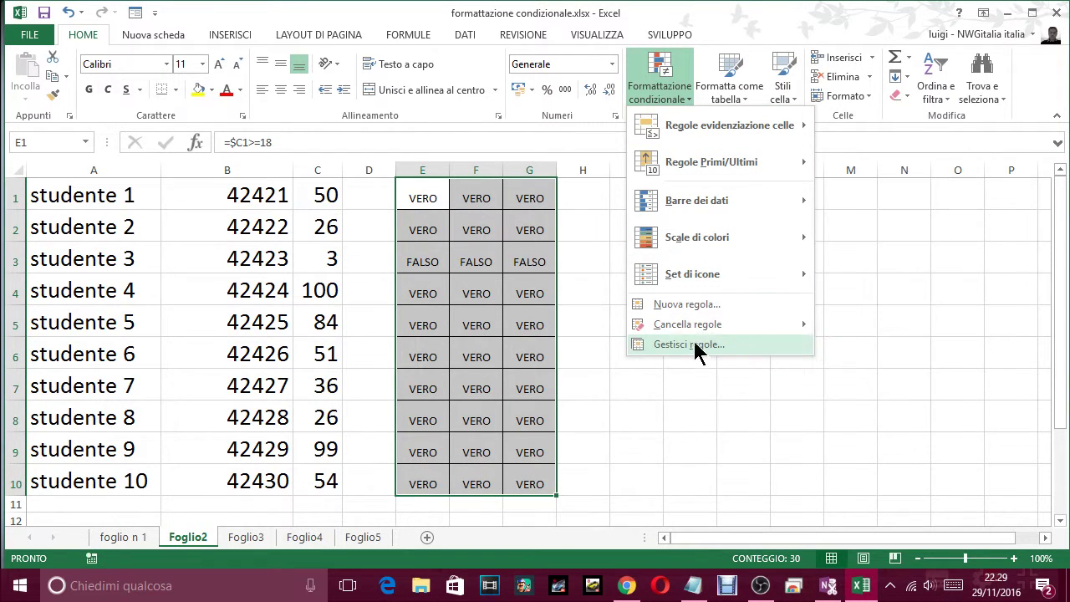
click(693, 302)
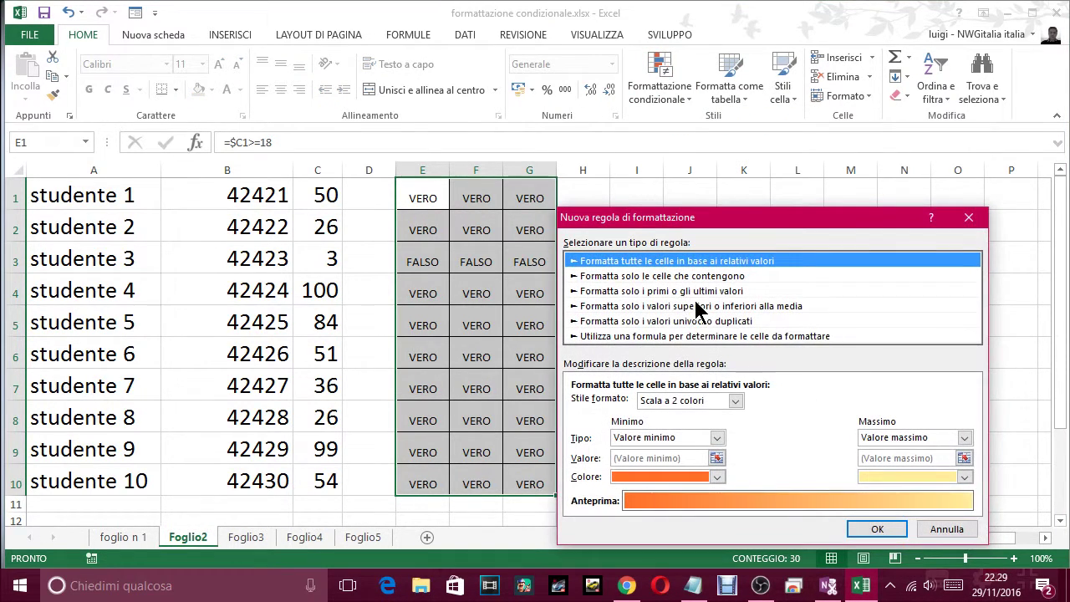
click(693, 336)
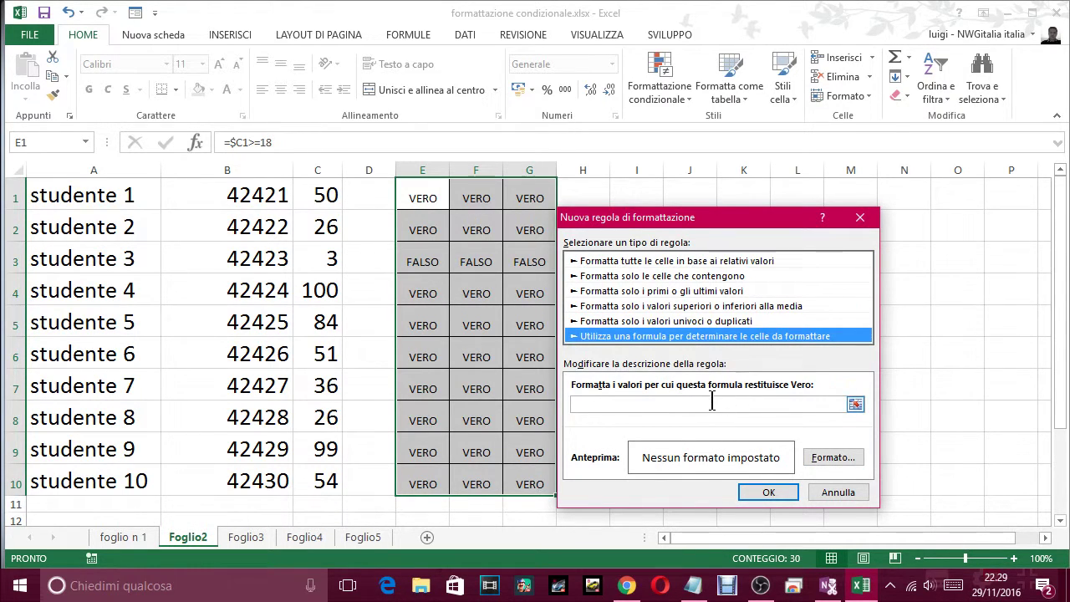
click(709, 403)
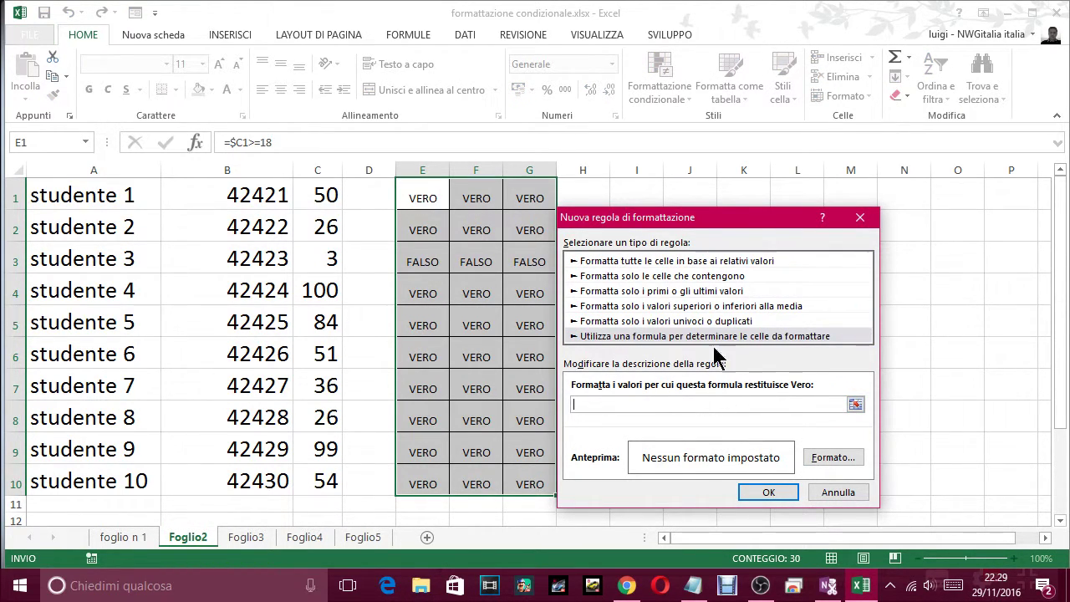
click(854, 401)
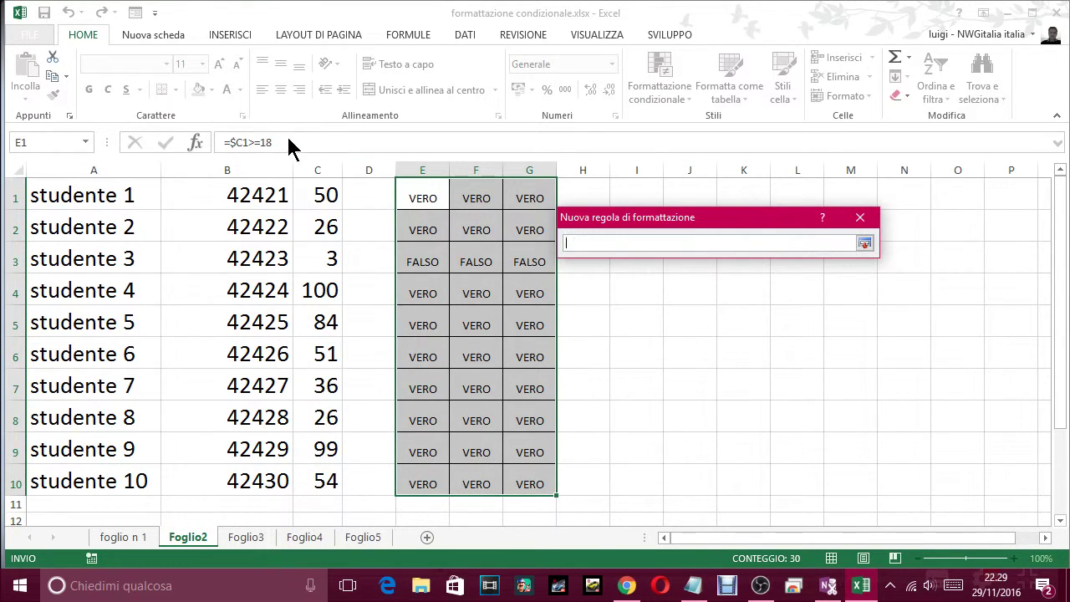
click(423, 200)
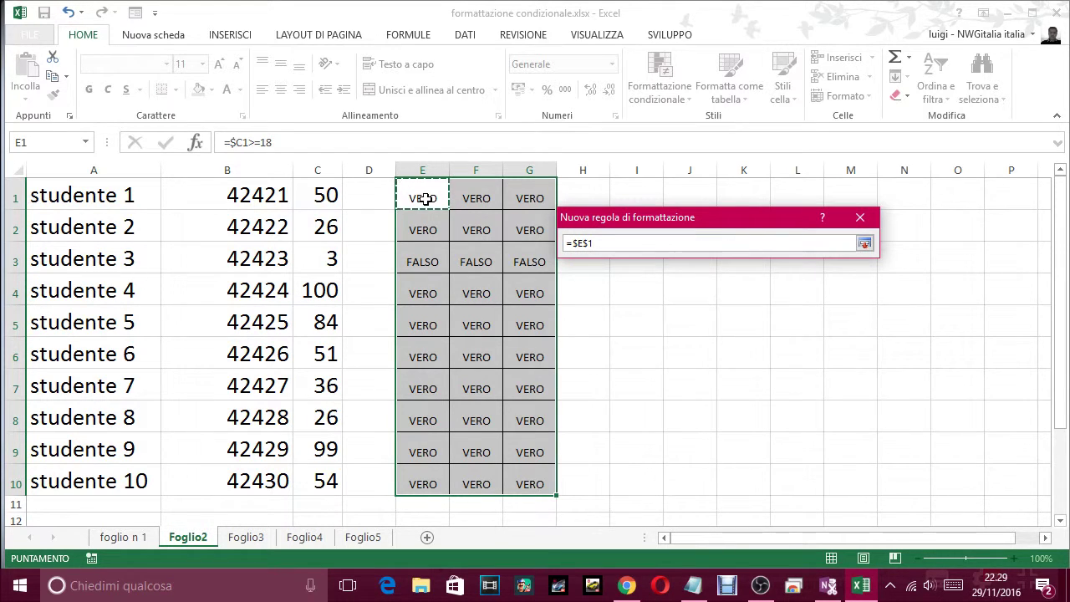
click(866, 242)
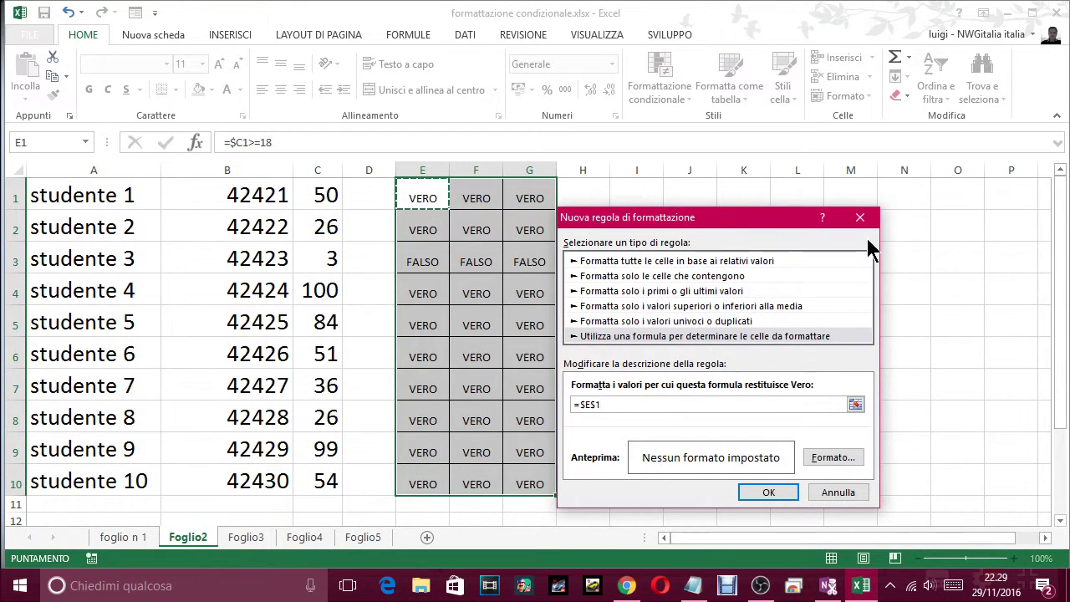
click(855, 404)
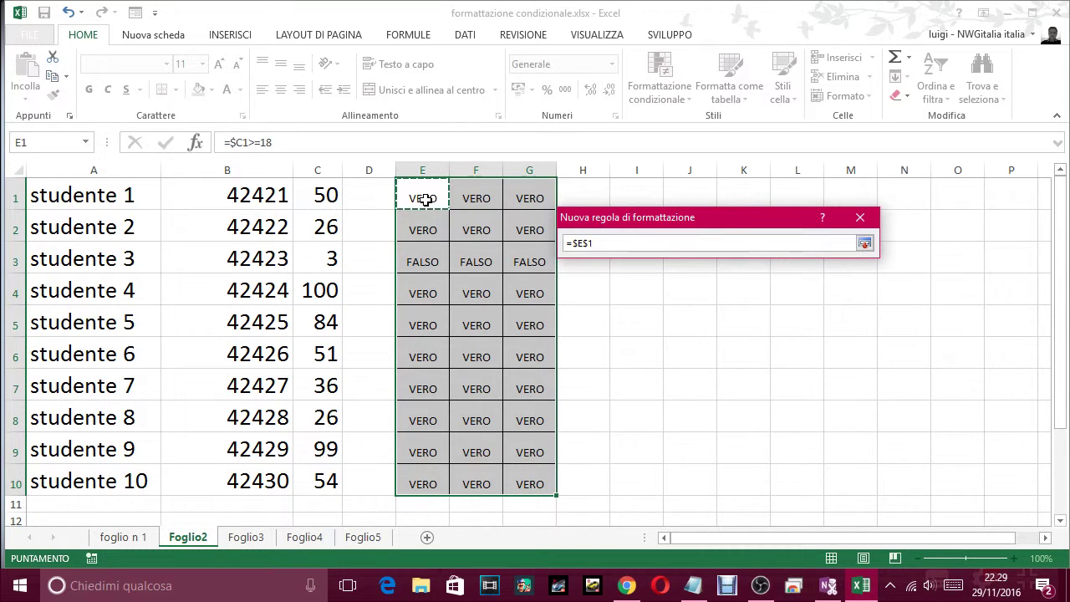
drag(426, 199, 525, 364)
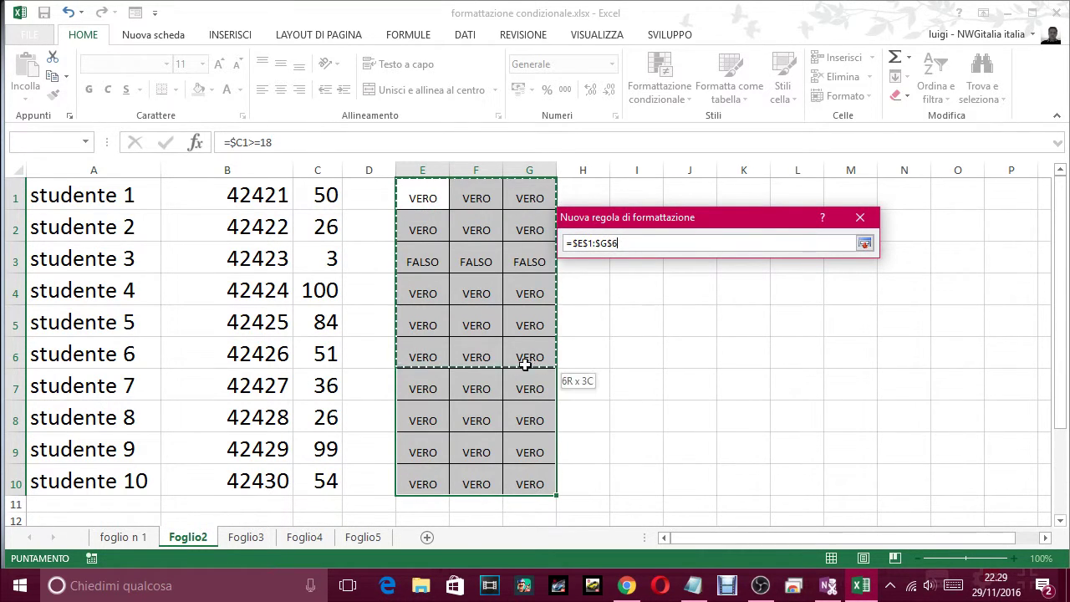
drag(525, 364, 545, 480)
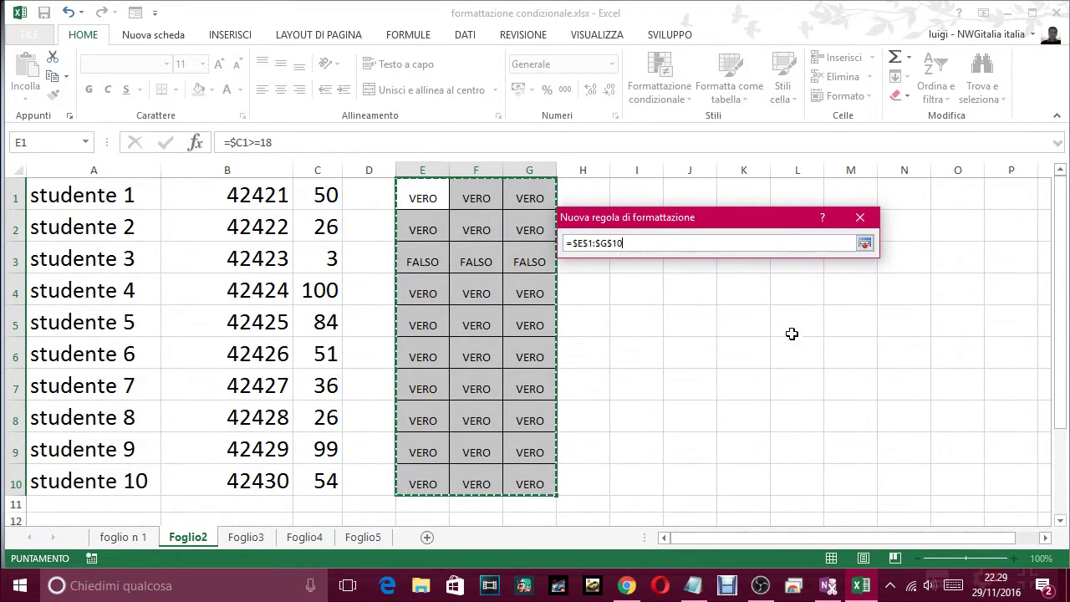
click(865, 244)
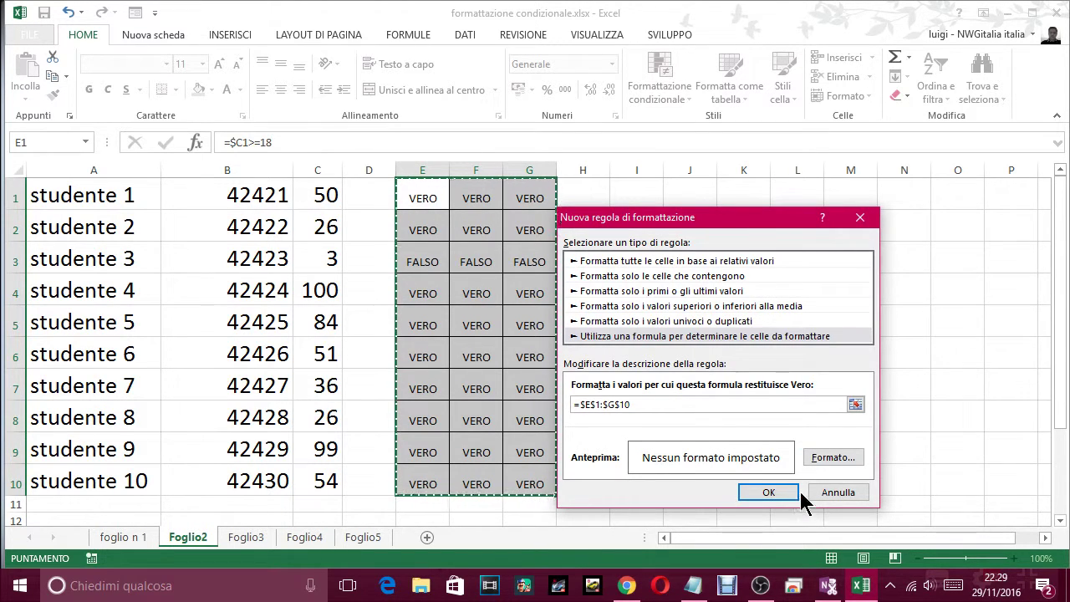
Step: Give the rule a light orange fill and submit it, which triggers a reference error
click(824, 450)
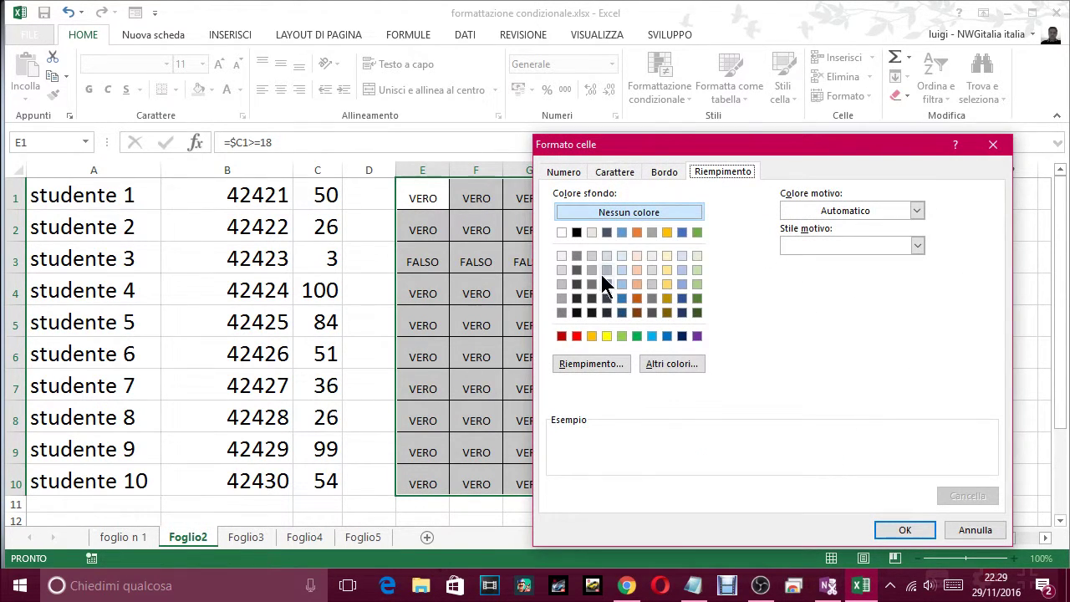
click(637, 283)
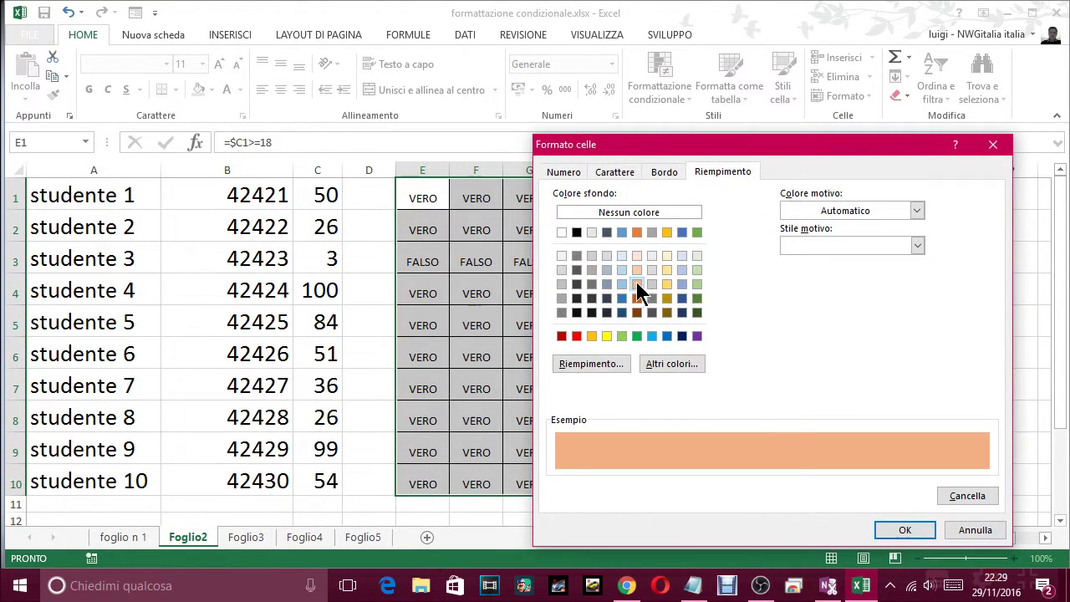
click(904, 532)
click(788, 494)
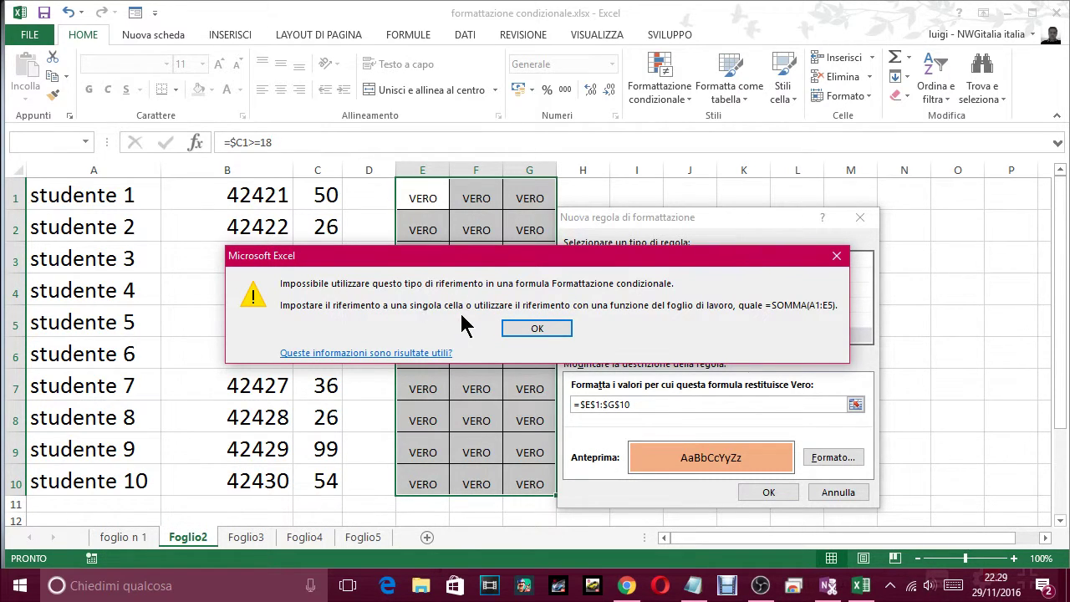
Step: Change the rule formula to =$E$1 and apply the orange fill to E1:G10
click(527, 328)
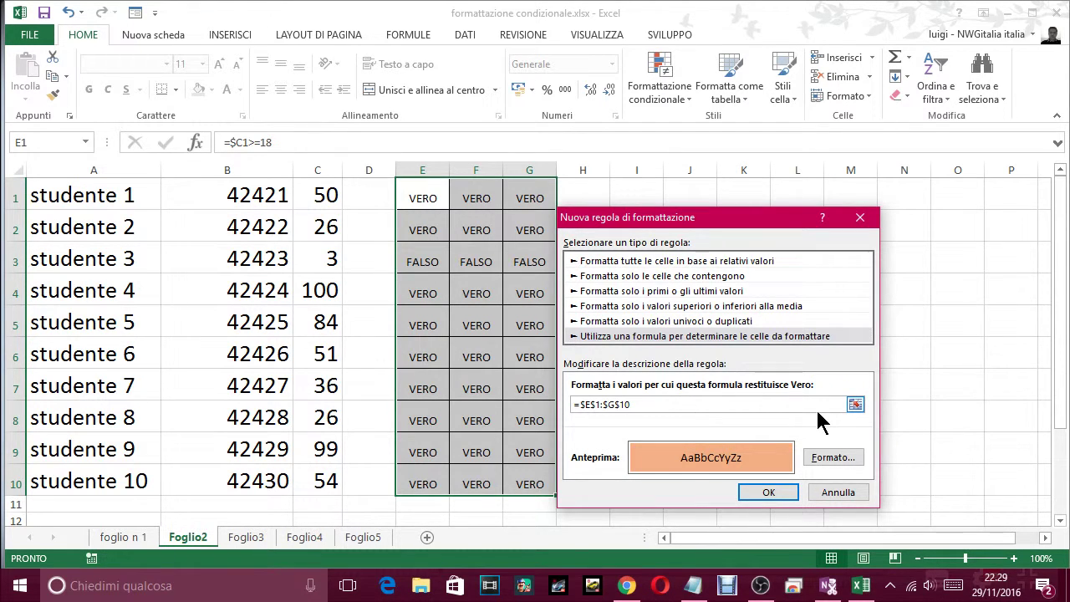
drag(711, 404, 572, 405)
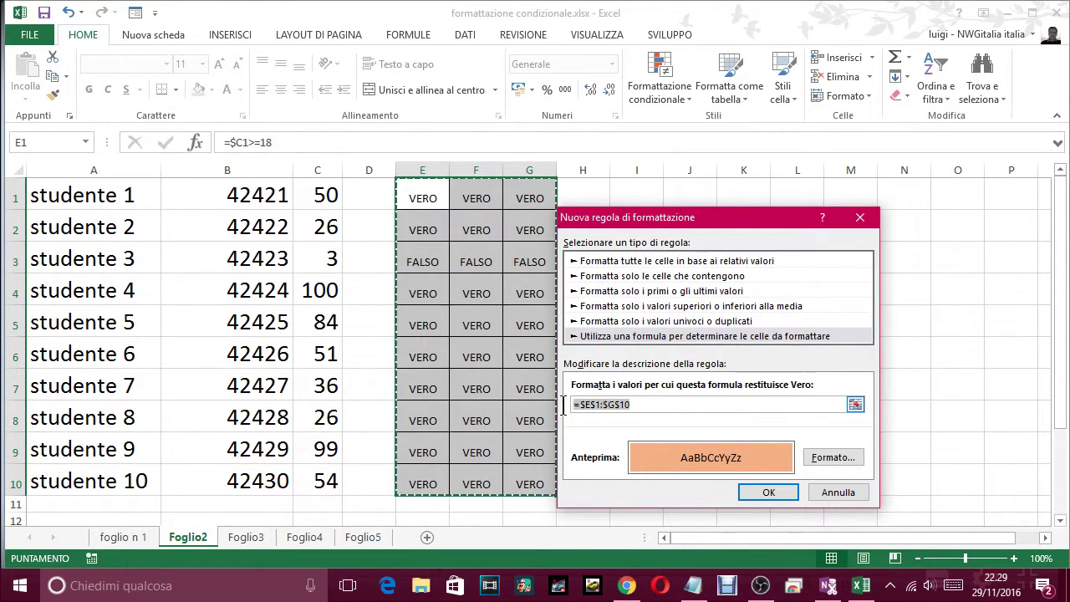
key(BackSpace)
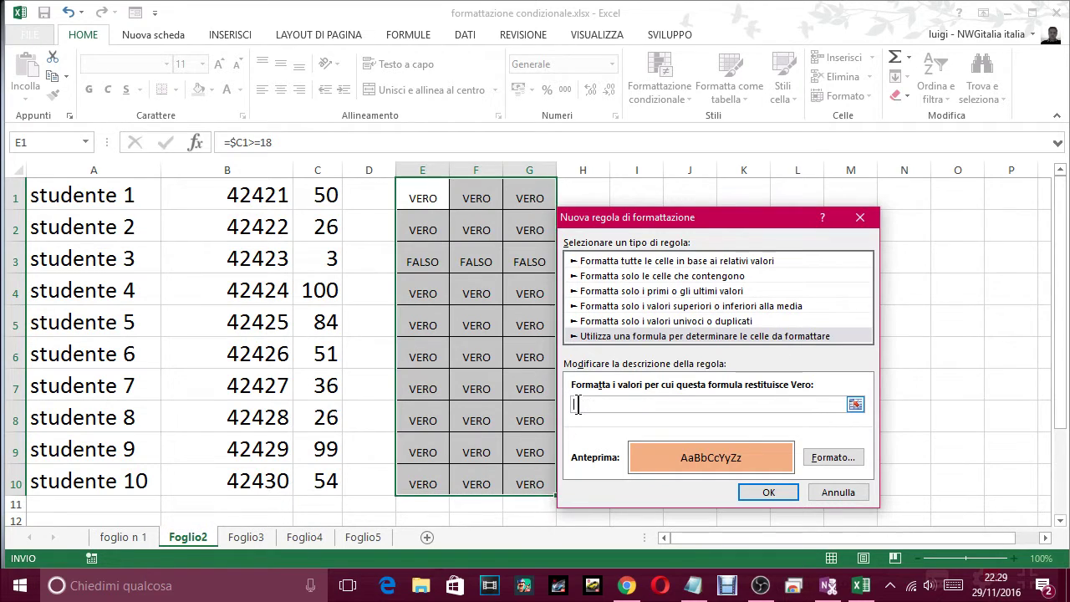
click(407, 198)
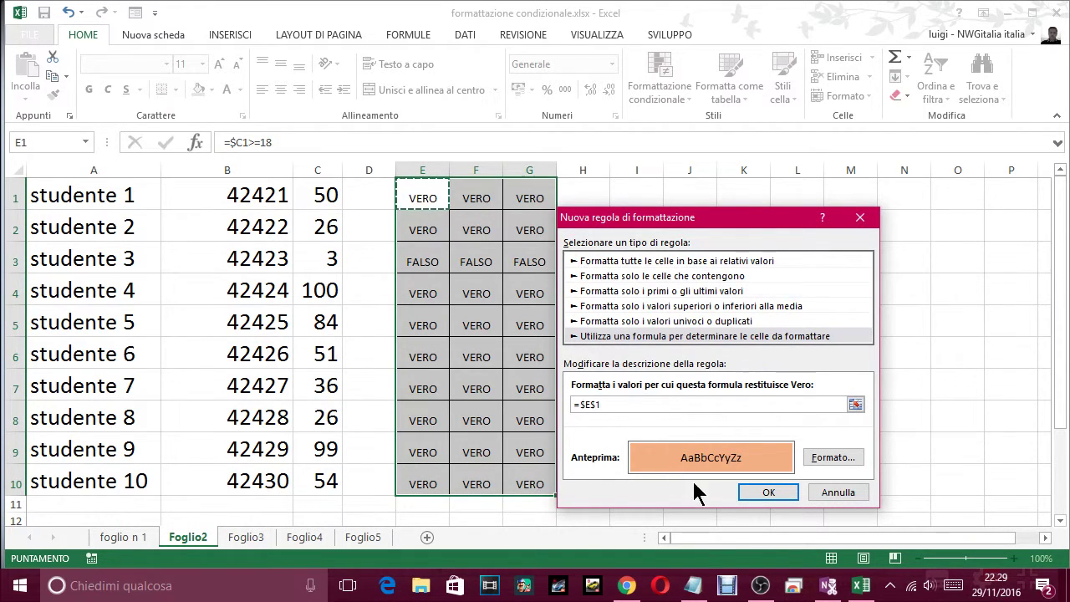
click(768, 493)
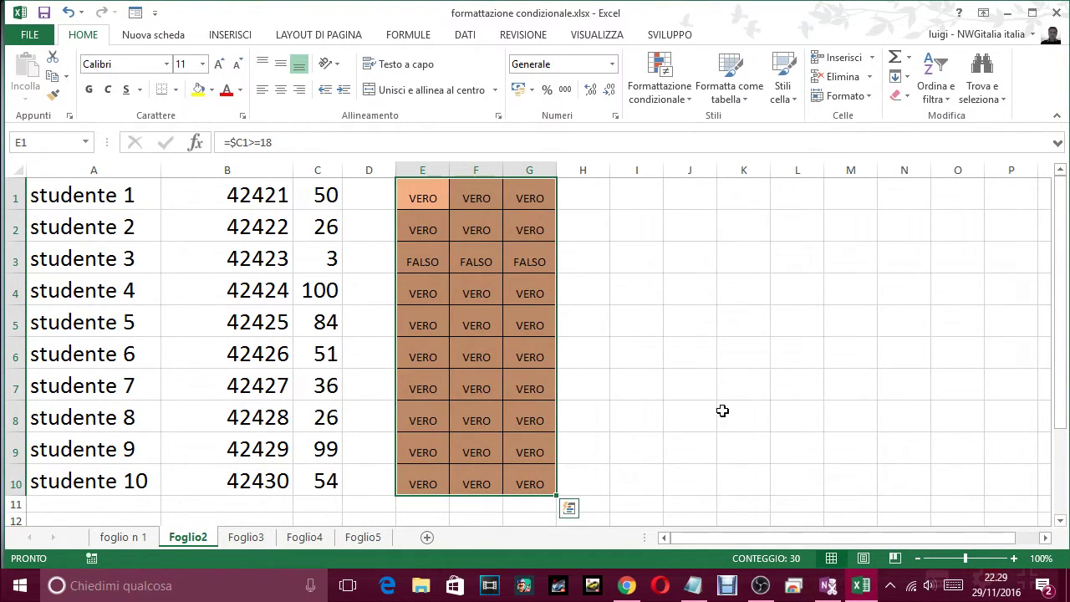
click(695, 380)
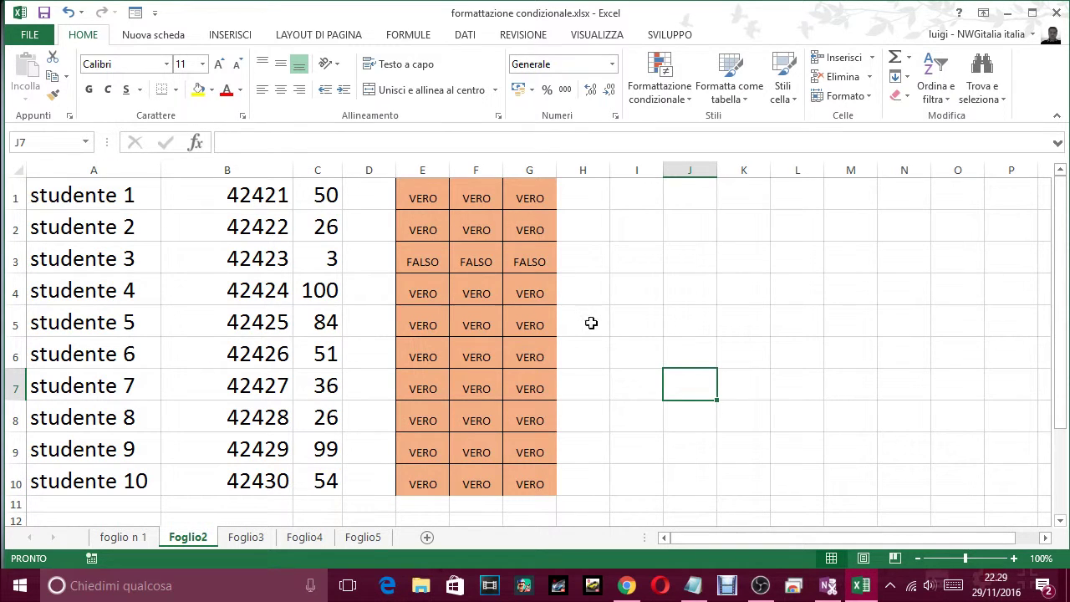
Step: Undo the orange conditional formatting so E1:G10 is uncoloured again
scroll(540, 289, down, 2)
scroll(540, 289, up, 1)
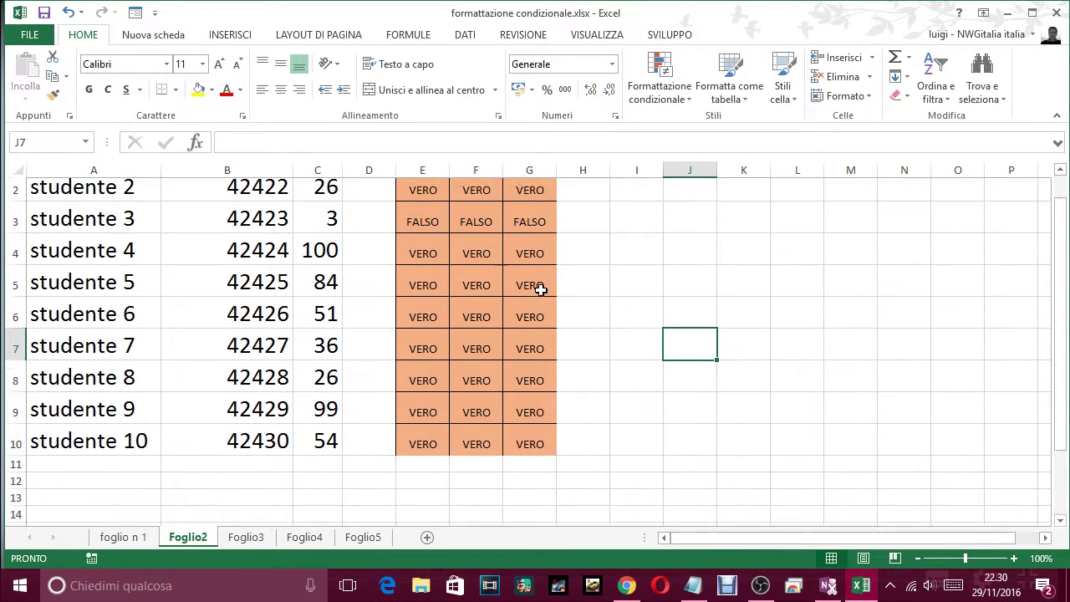
scroll(541, 290, up, 1)
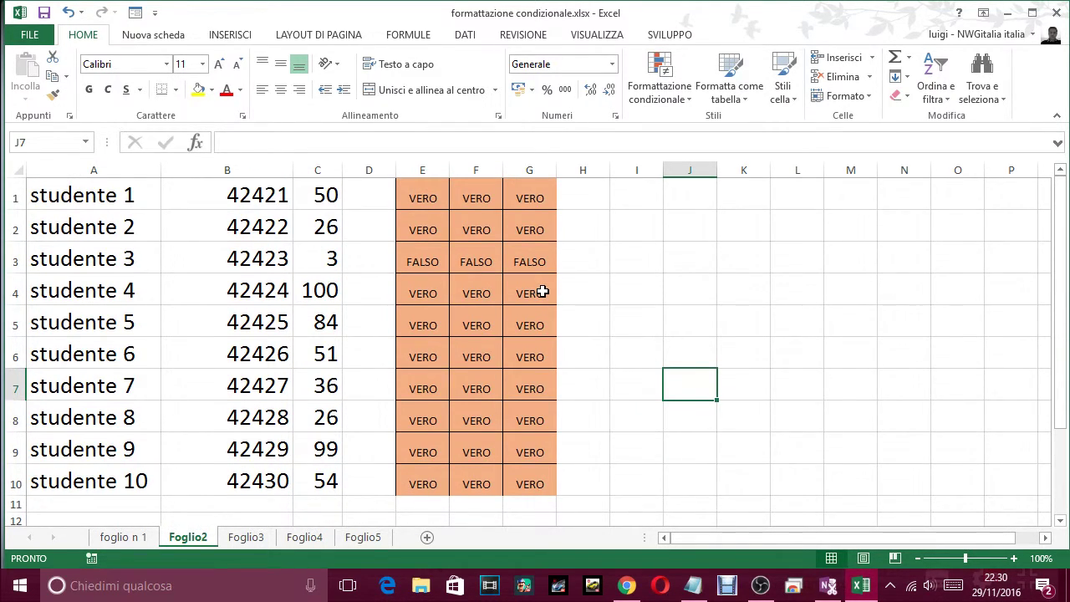
click(68, 12)
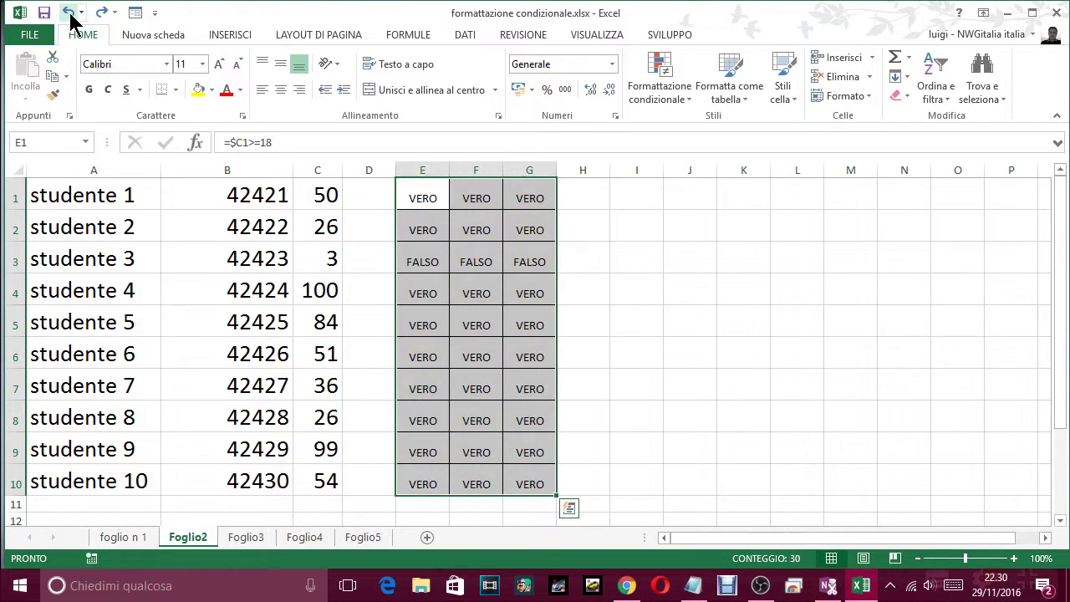
click(702, 339)
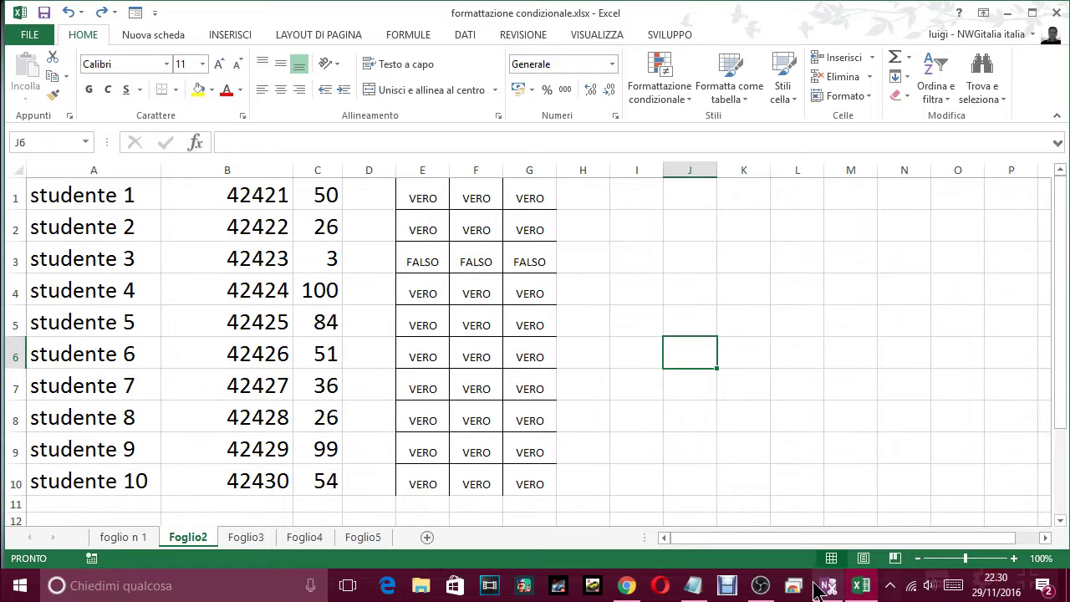
Step: Add the comment 'NON VA BENE COSI, RIFACCIAMO' to the Notepad note, then return to Excel
click(693, 585)
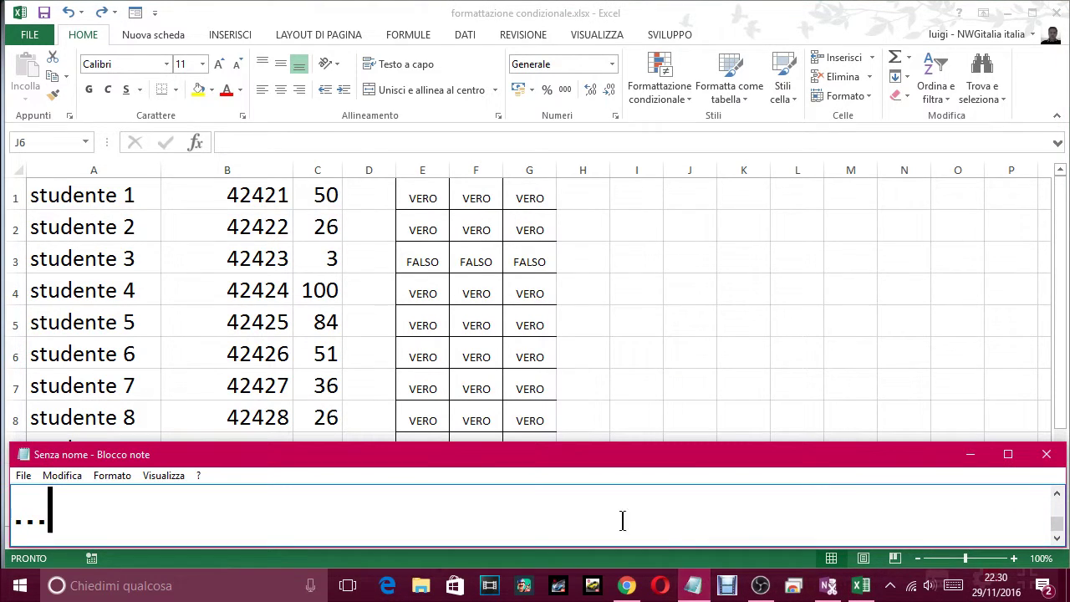
text(NON VA )
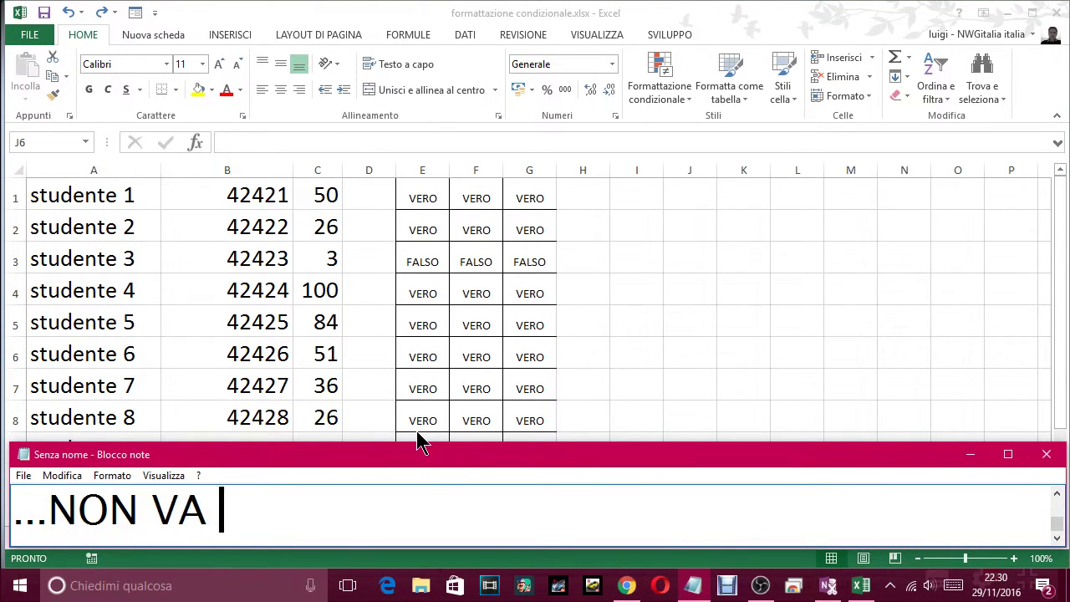
text(BENE CO)
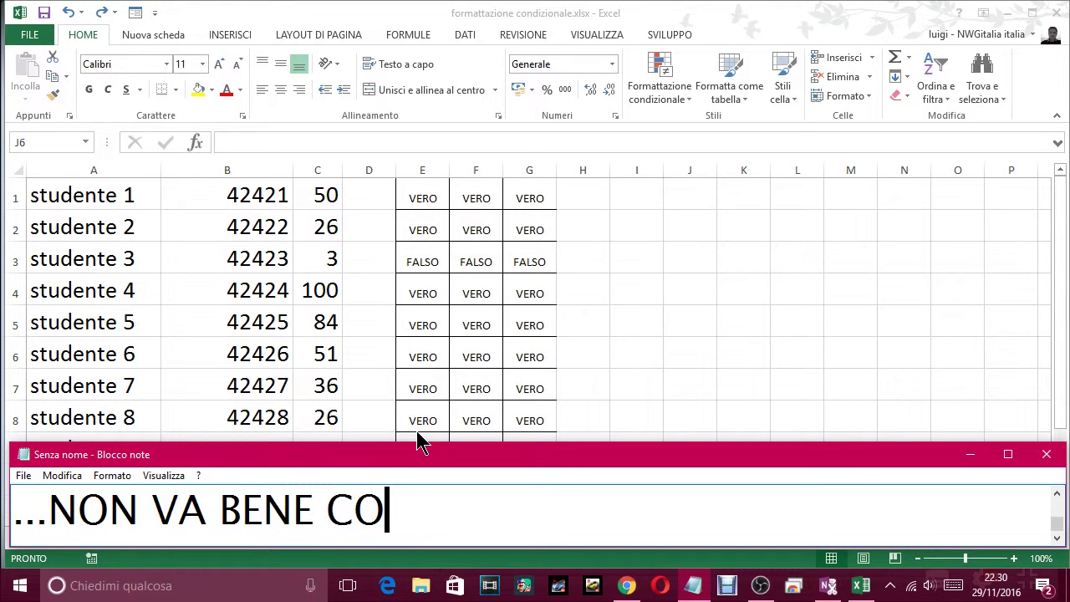
text(SI,)
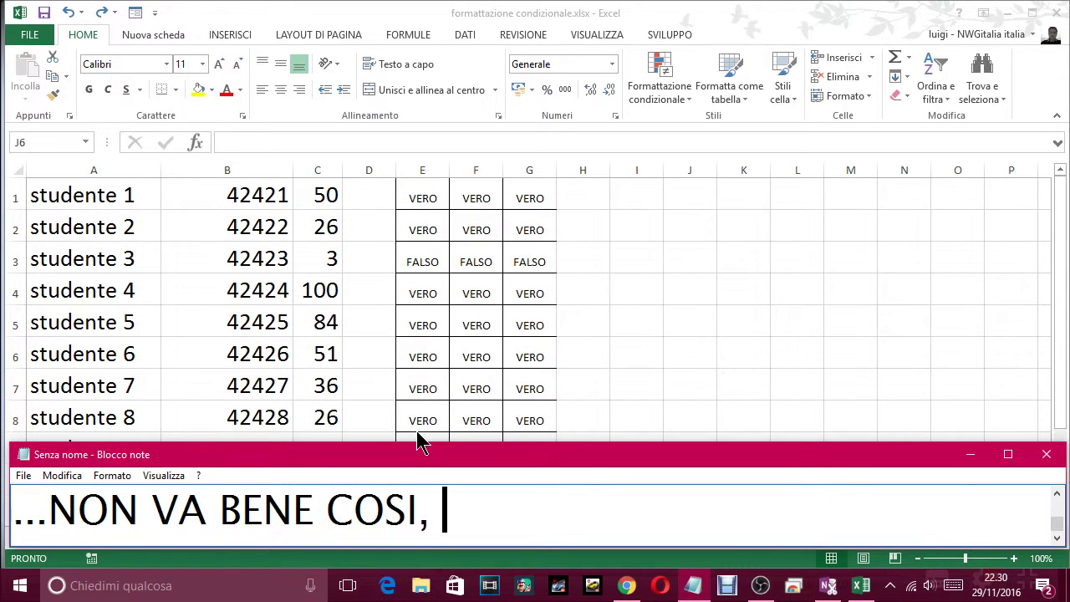
text(RIFACCIA)
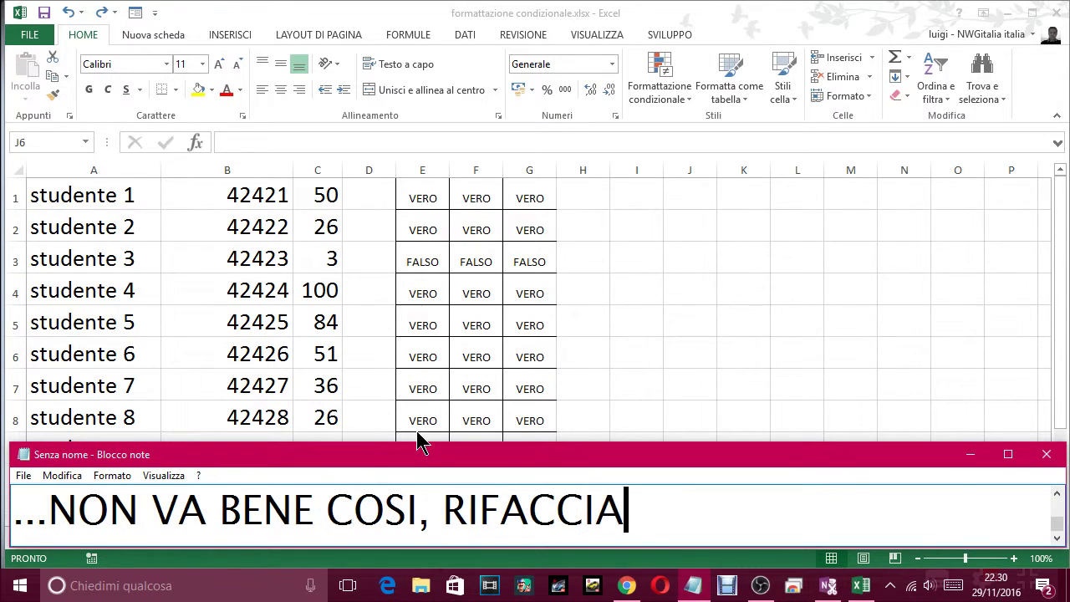
text(MO)
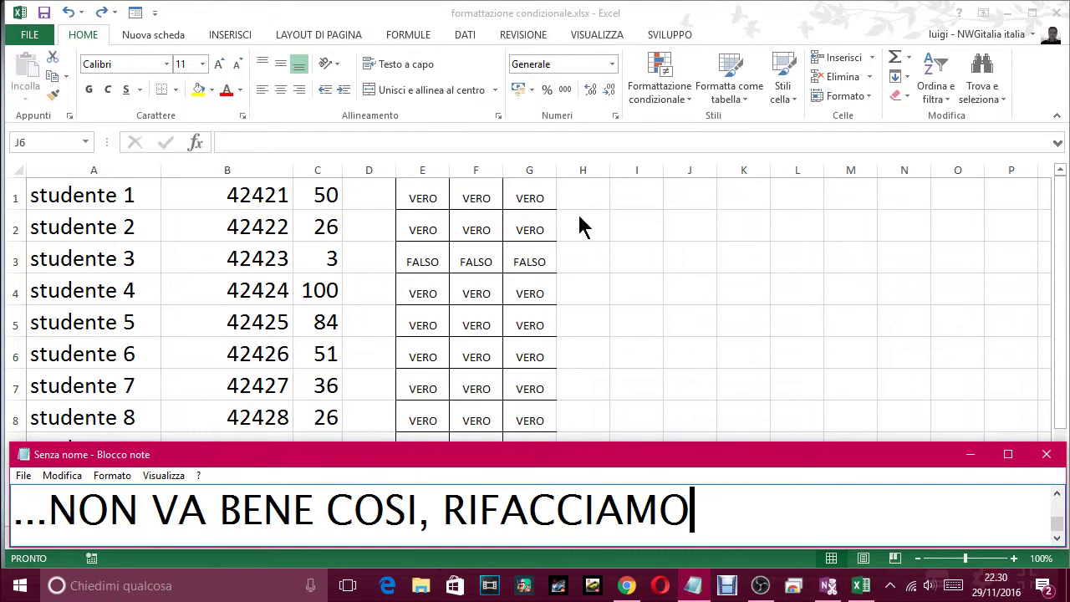
key(alt+Tab)
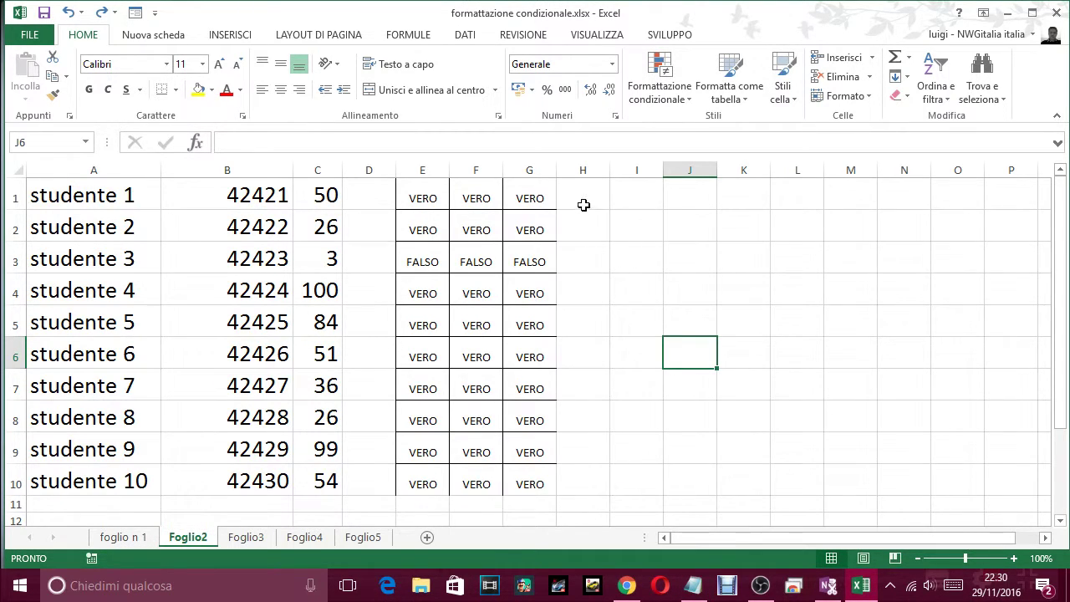
Step: Copy the =$C1>=18 formula text from cell E1, leaving E1 unchanged
click(251, 142)
click(426, 201)
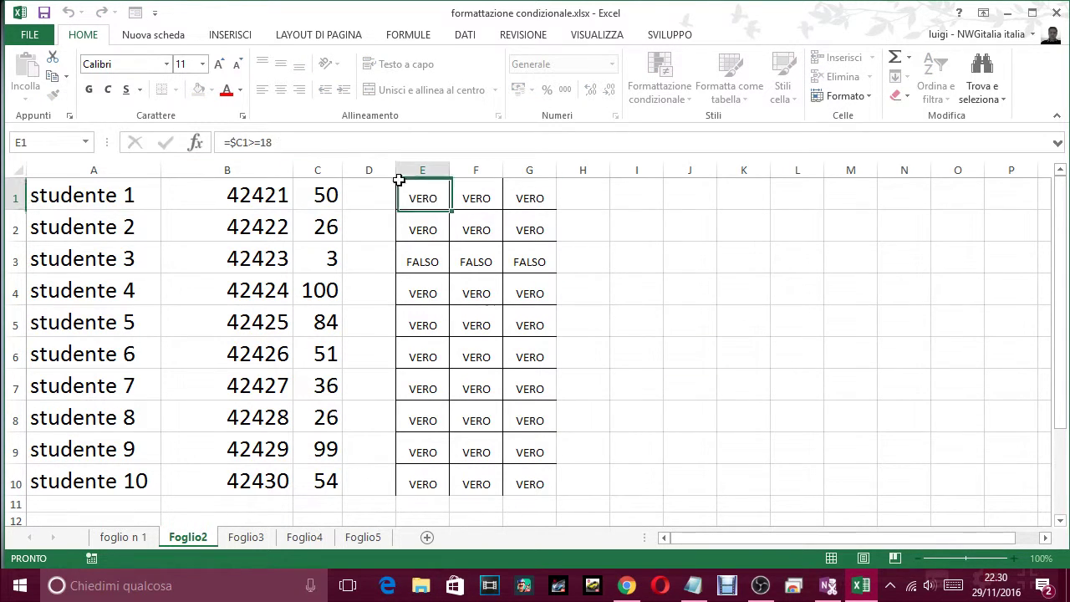
drag(323, 144, 109, 143)
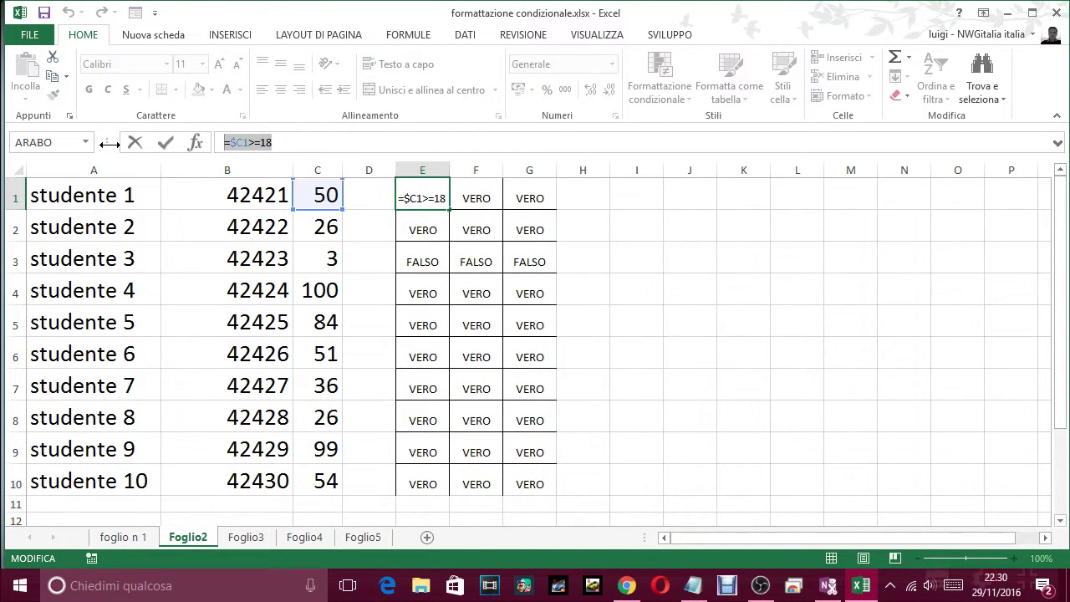
key(ctrl+c)
key(Escape)
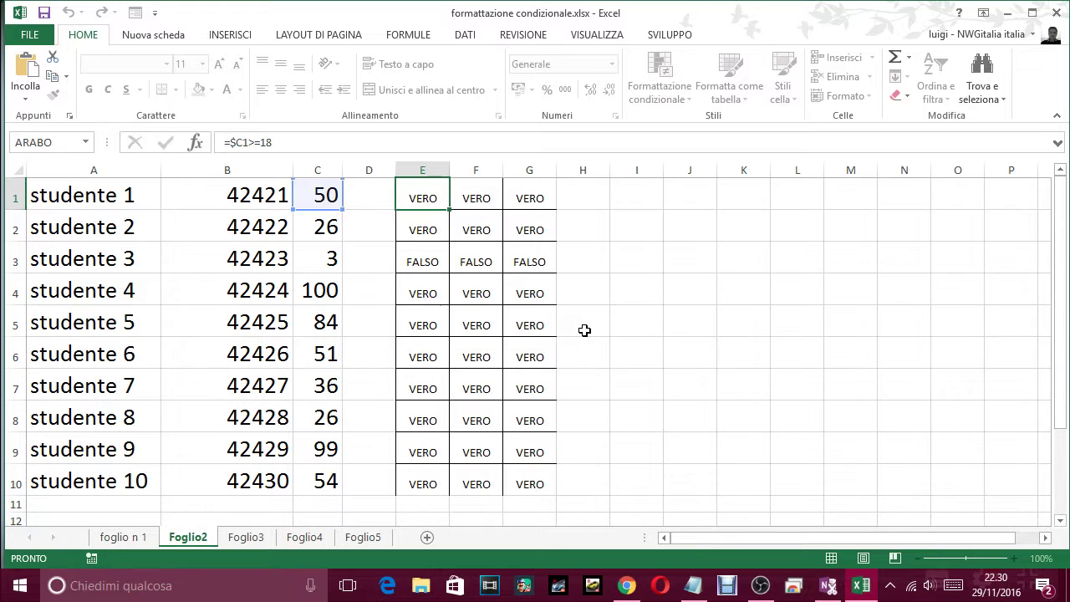
Step: Give A1:C10 a formula rule =$C1>=18 with a red fill, then deselect the table
mouse_move(84, 180)
mouse_down()
mouse_move(320, 329)
mouse_move(337, 478)
mouse_up()
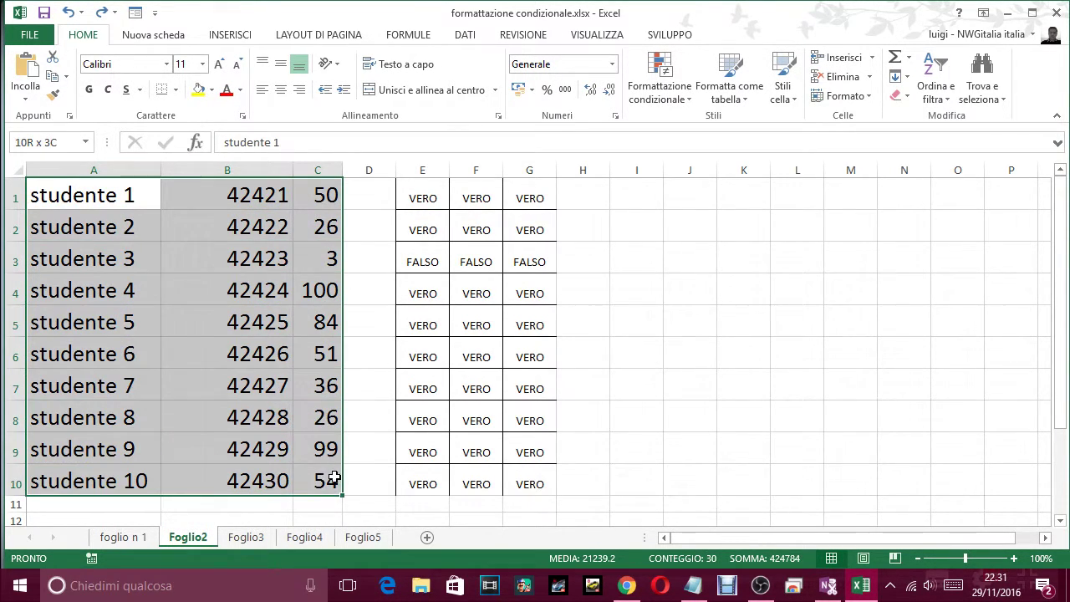
click(674, 90)
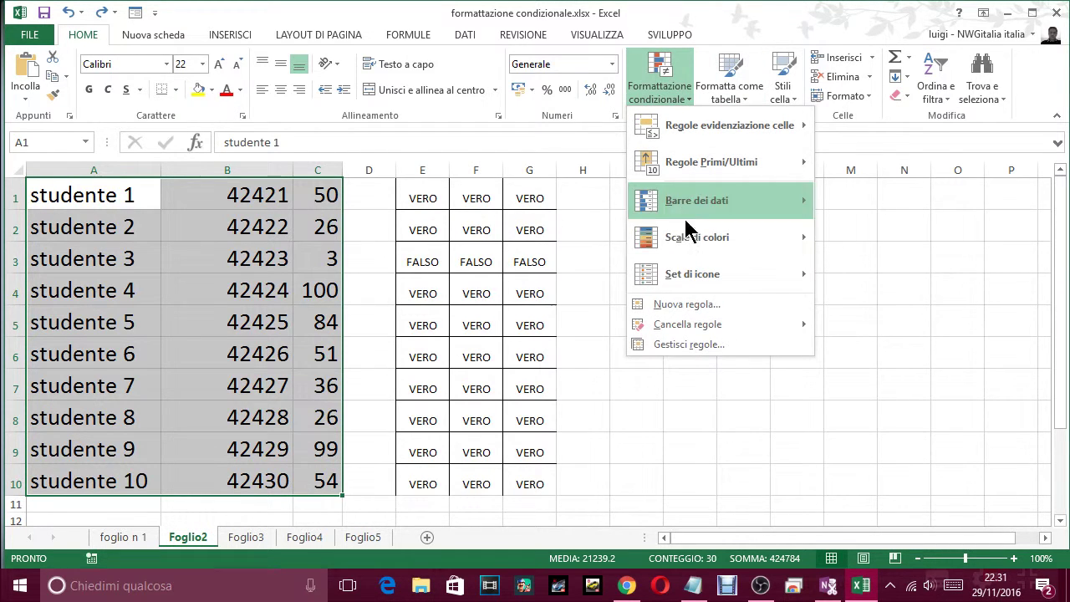
click(698, 301)
click(665, 318)
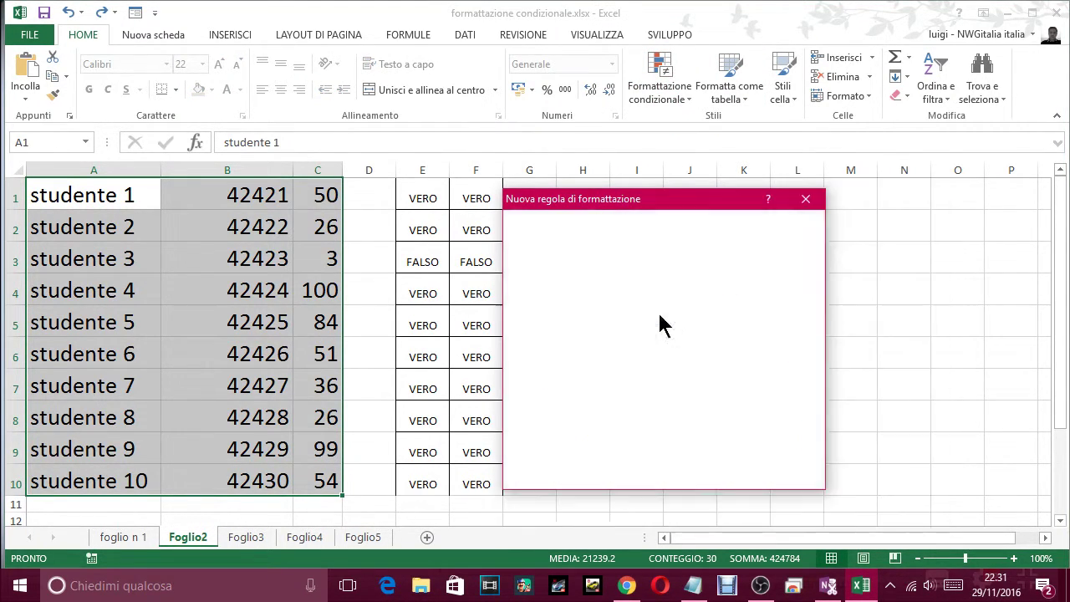
click(644, 386)
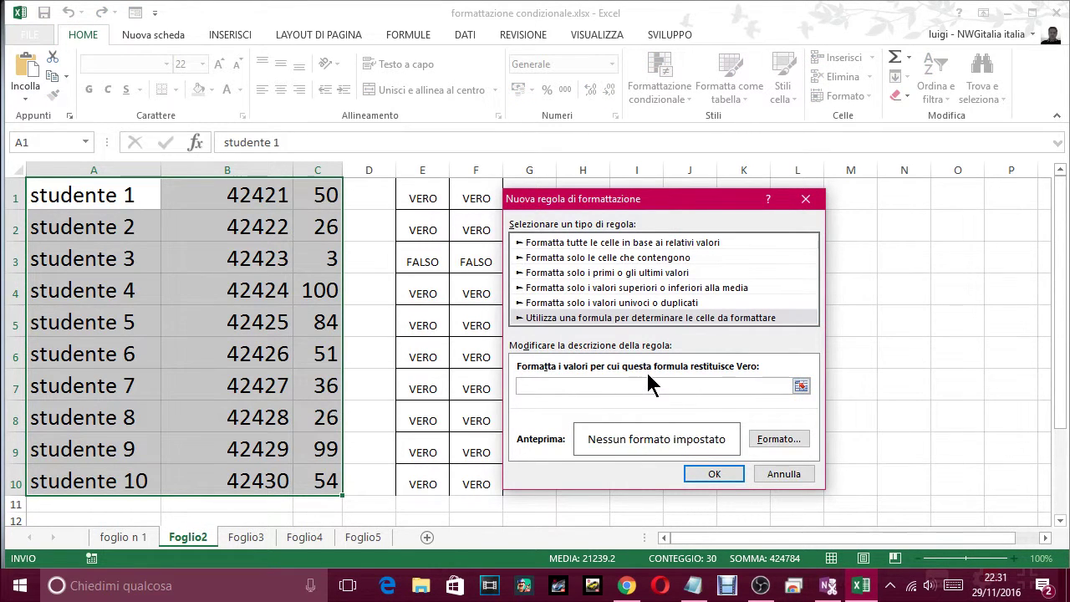
text(=$C1>=18)
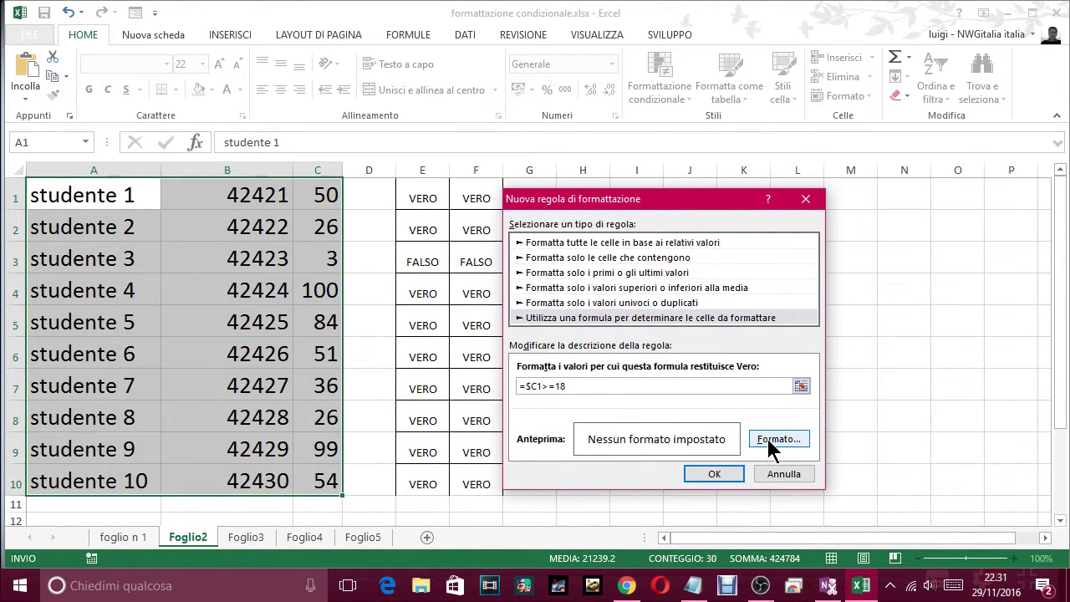
click(771, 439)
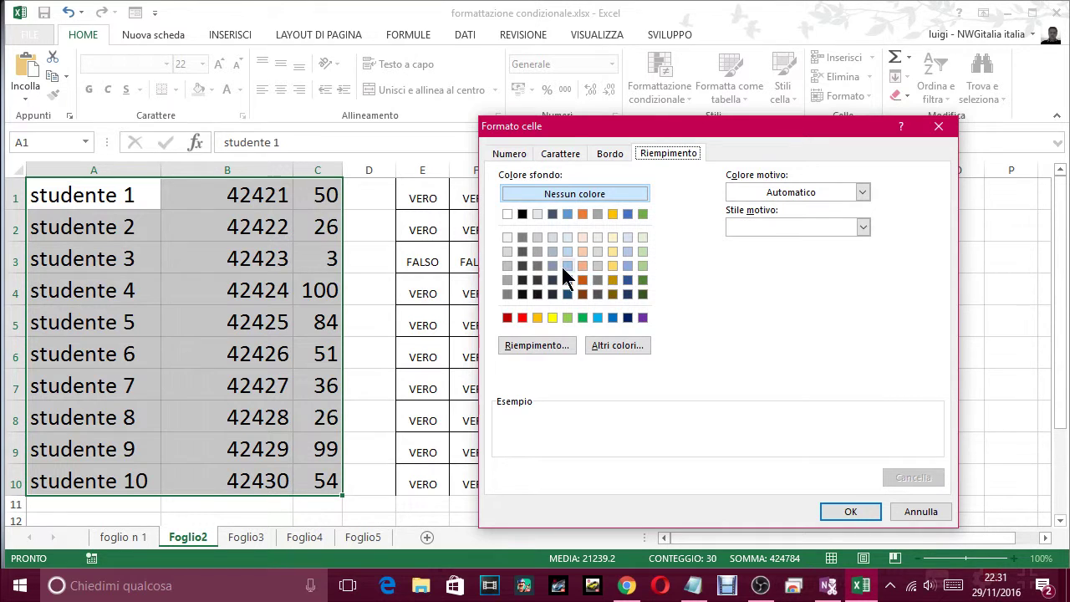
click(522, 317)
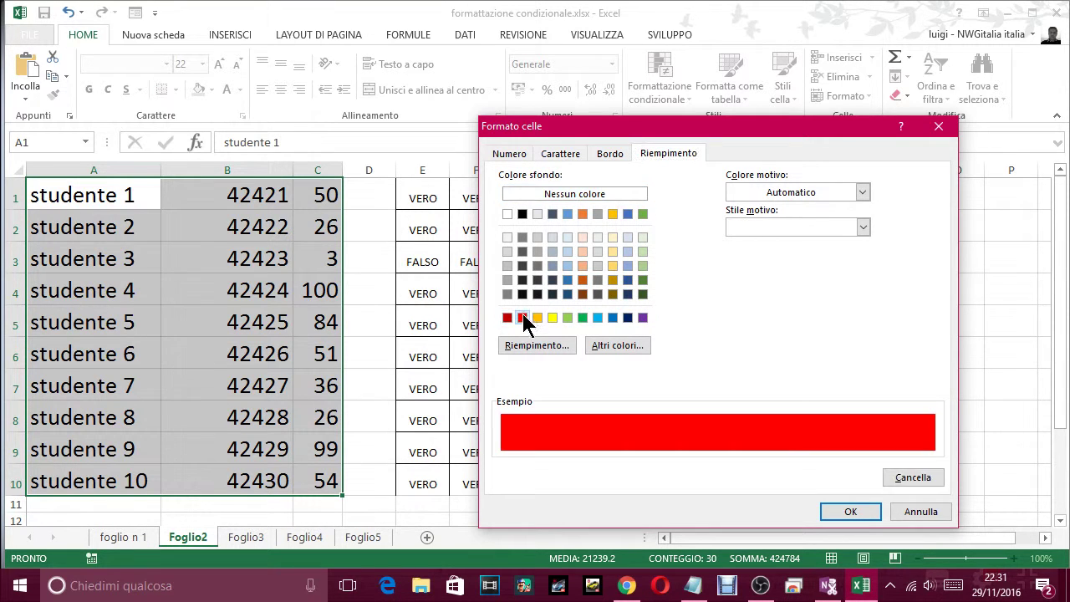
click(863, 506)
click(719, 471)
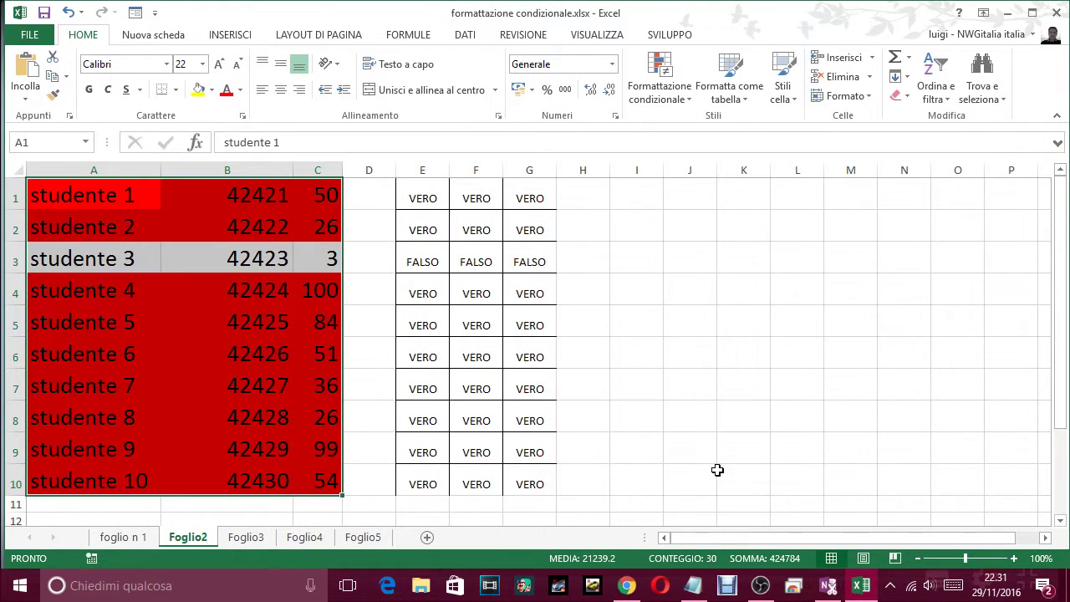
click(714, 443)
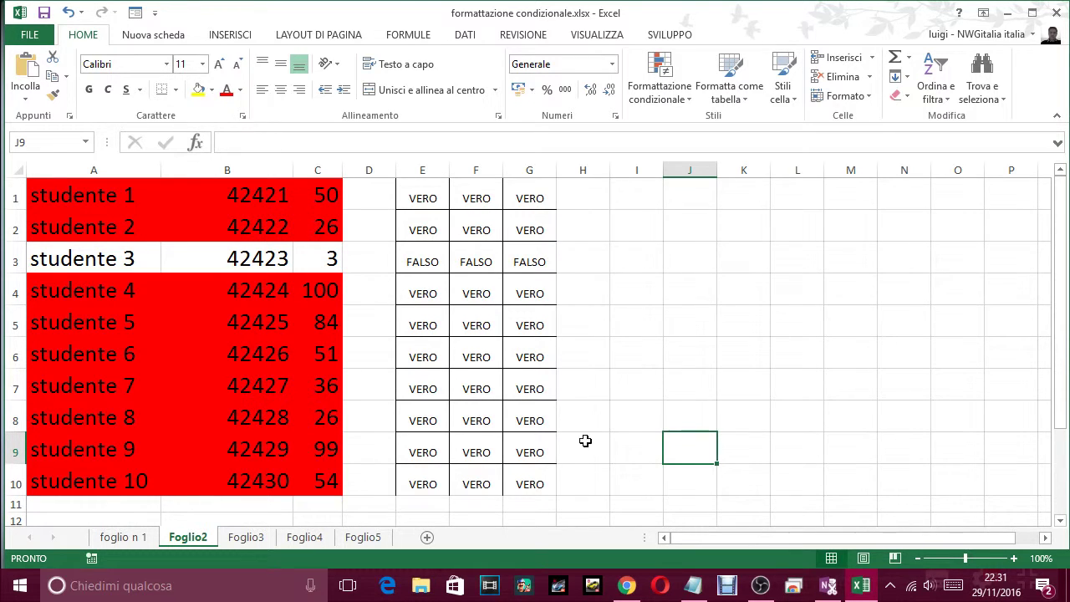
Step: Replace the Notepad note with a comment that only studente 3 isn't red, then return to Excel
click(693, 585)
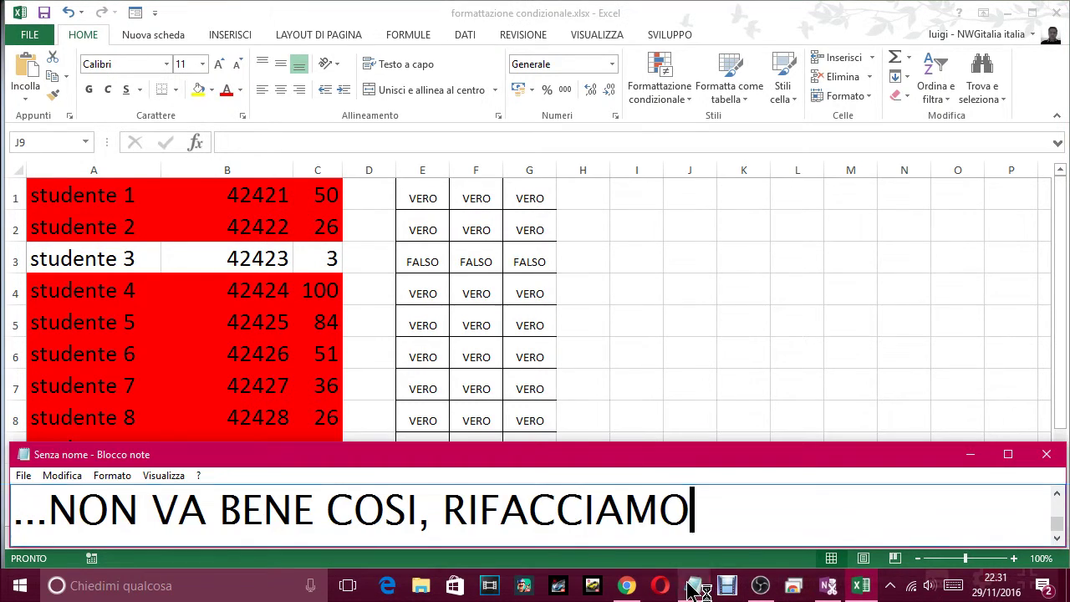
key(ctrl+a)
key(BackSpace)
text(E)
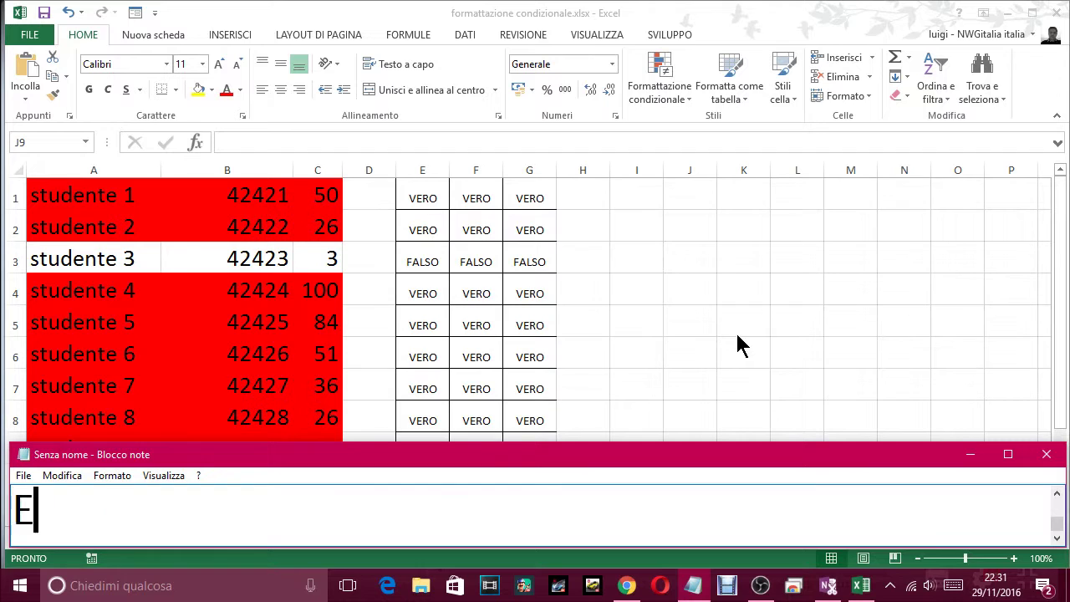
text(CCO, COME VE)
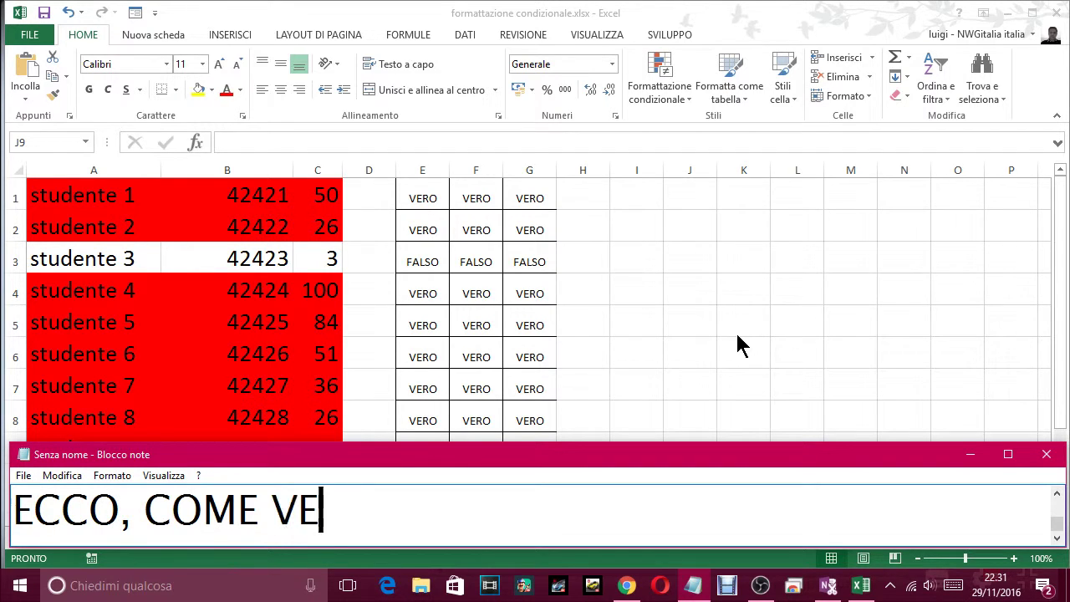
text(DI L'UNIC)
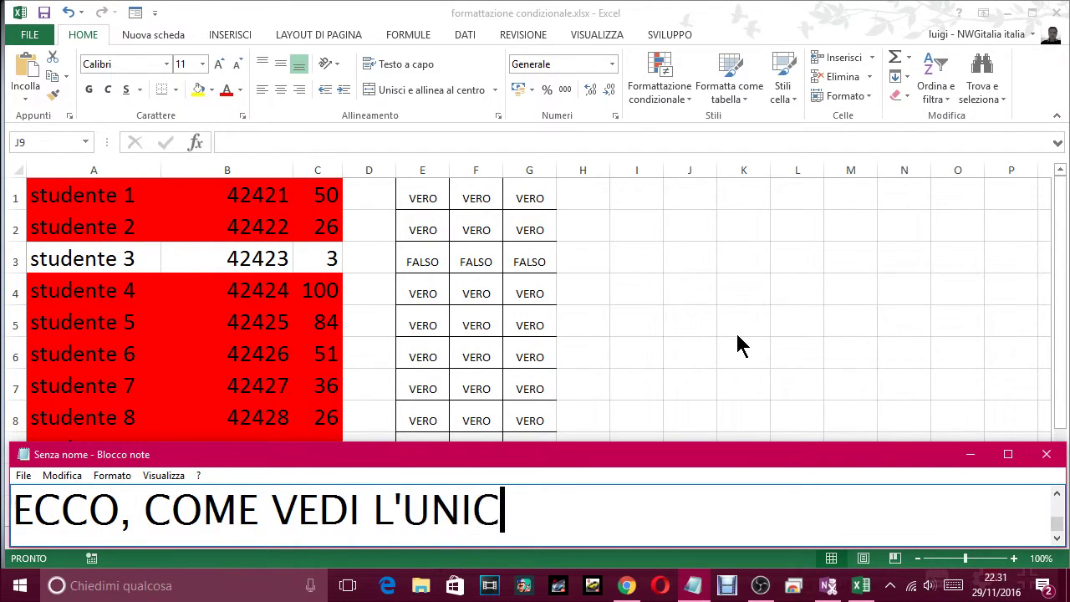
text(O )
text(AD A)
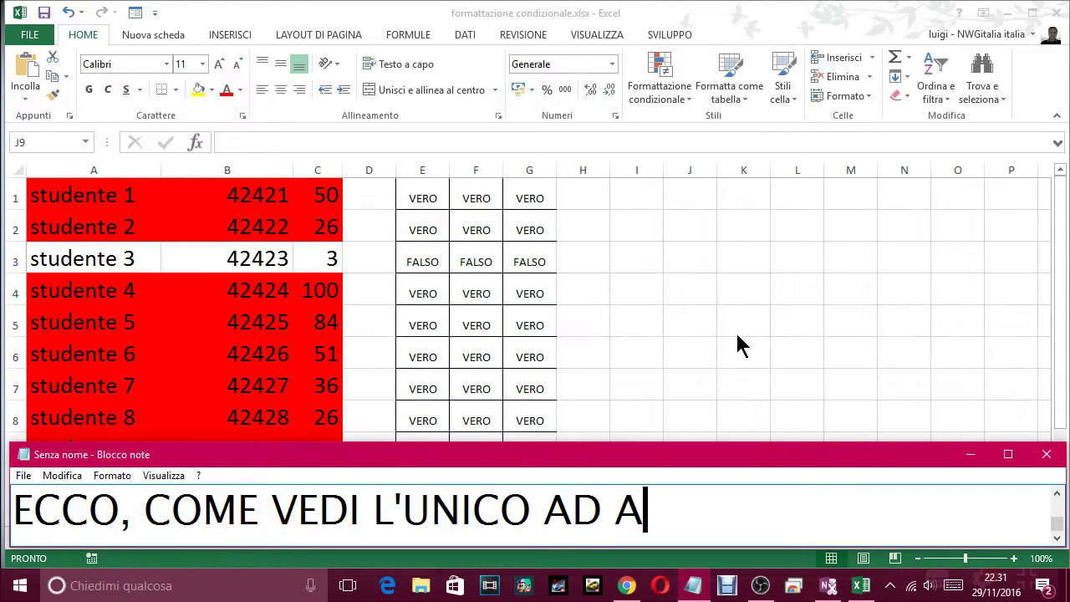
text(VERE UN COL)
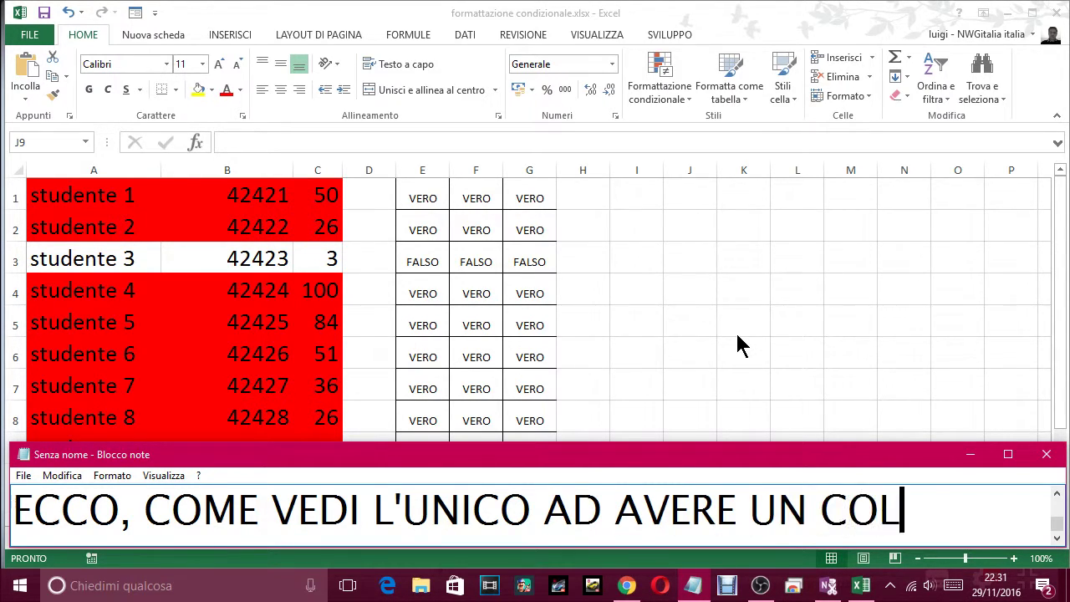
text(ORE )
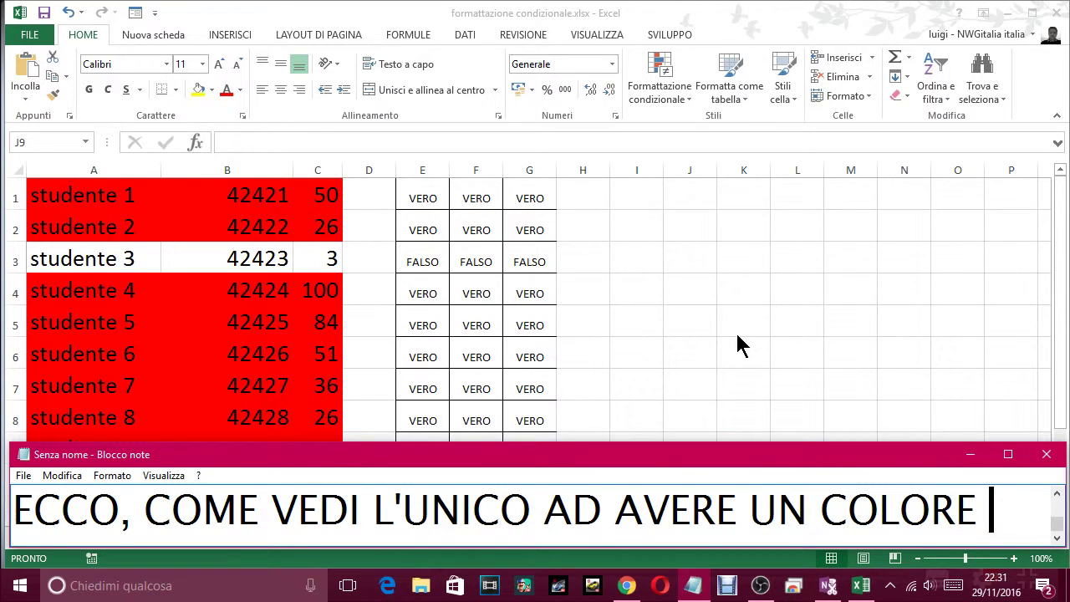
text(NON ROSSO è )
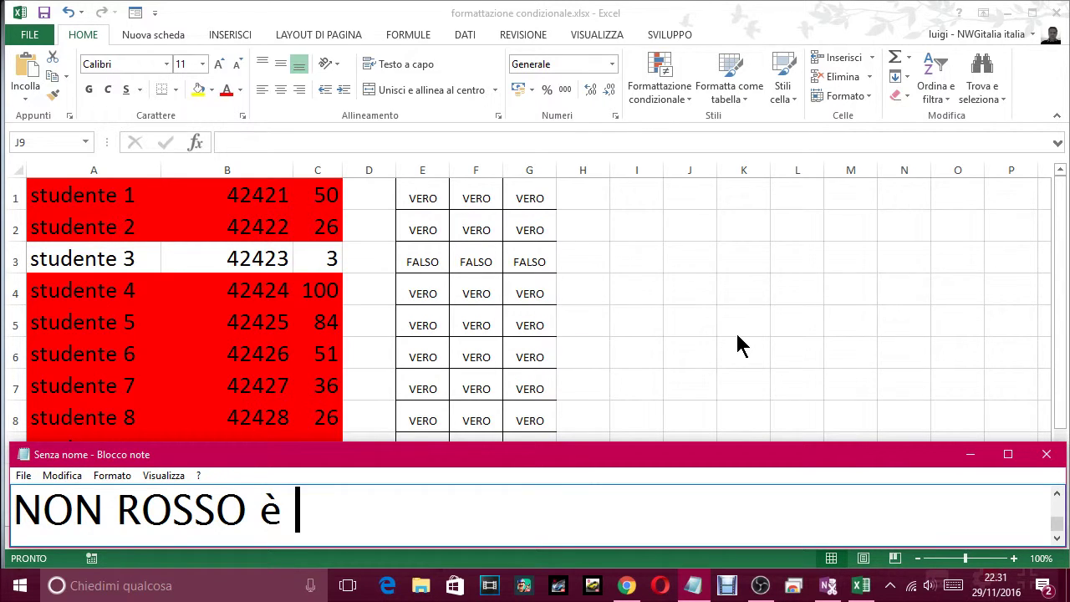
text(LOS)
key(BackSpace)
text(STU)
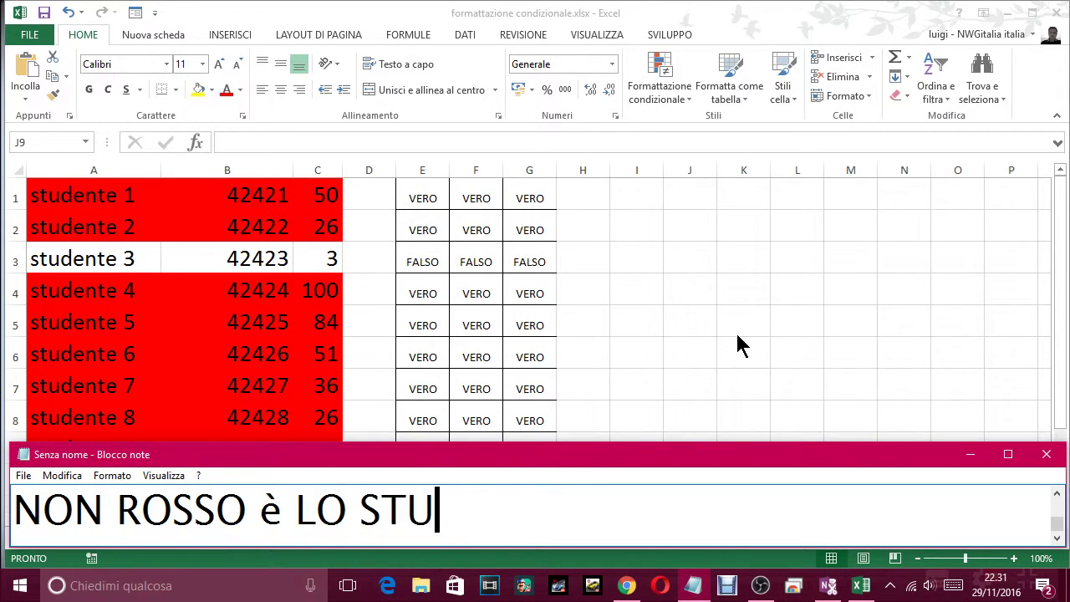
text(DENTE )
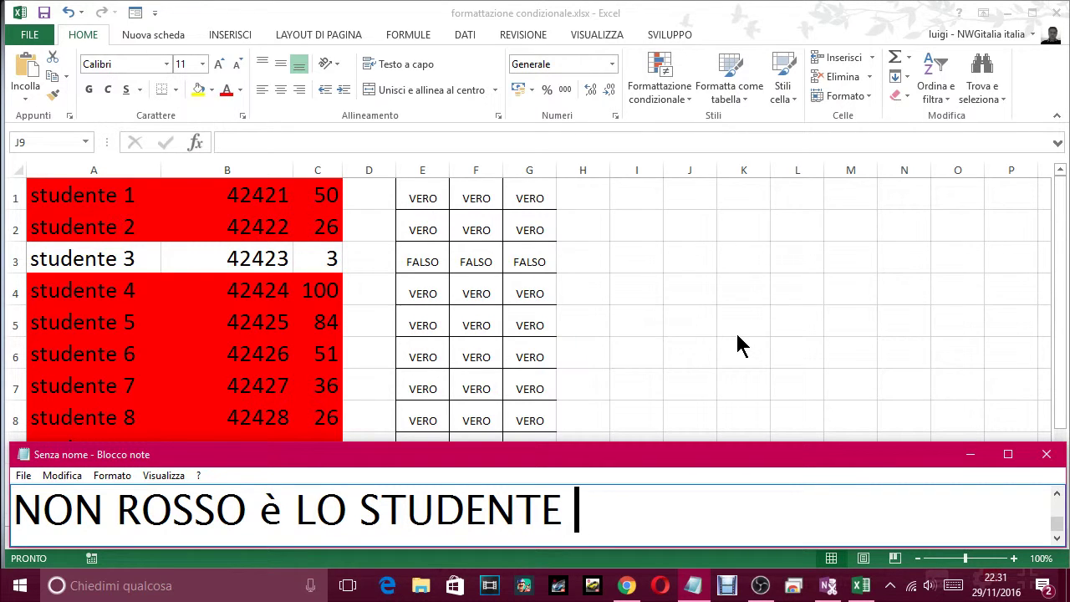
text(3)
text(. MAGARI POTE)
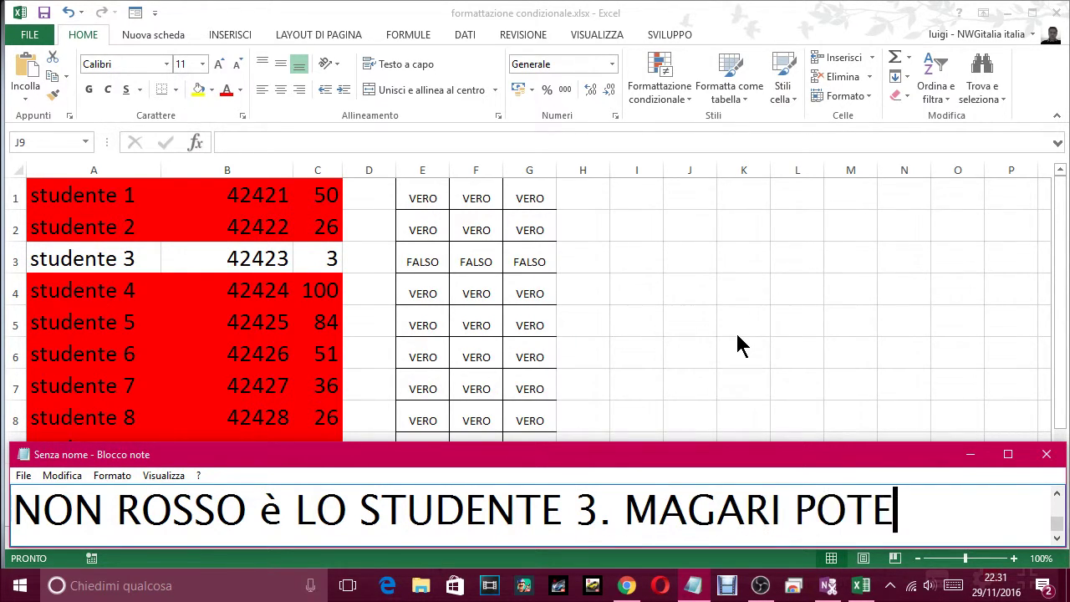
text(VO METTERE )
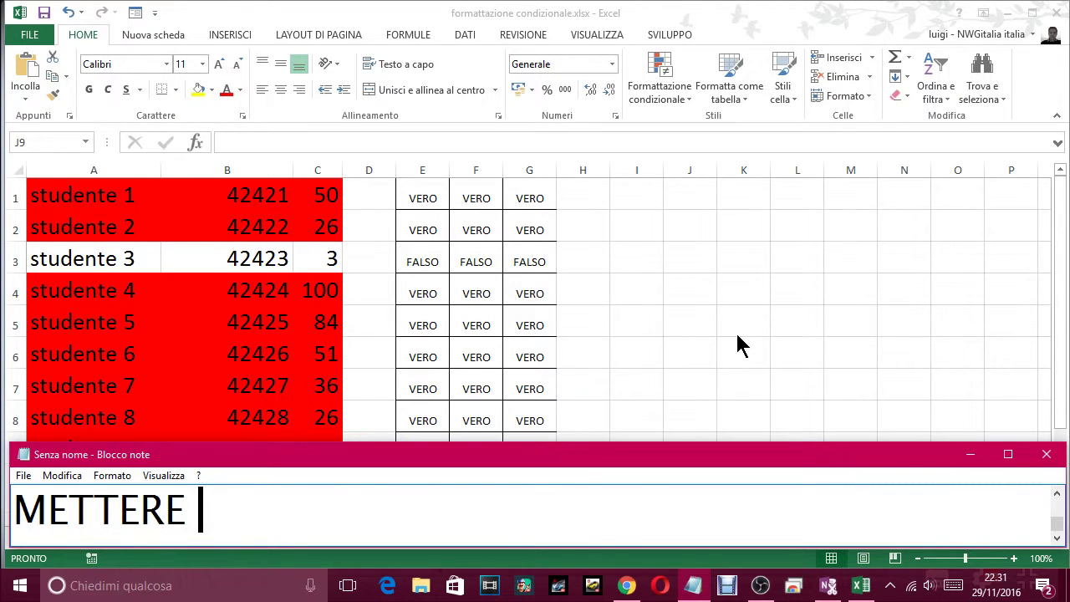
text(UN COLORE )
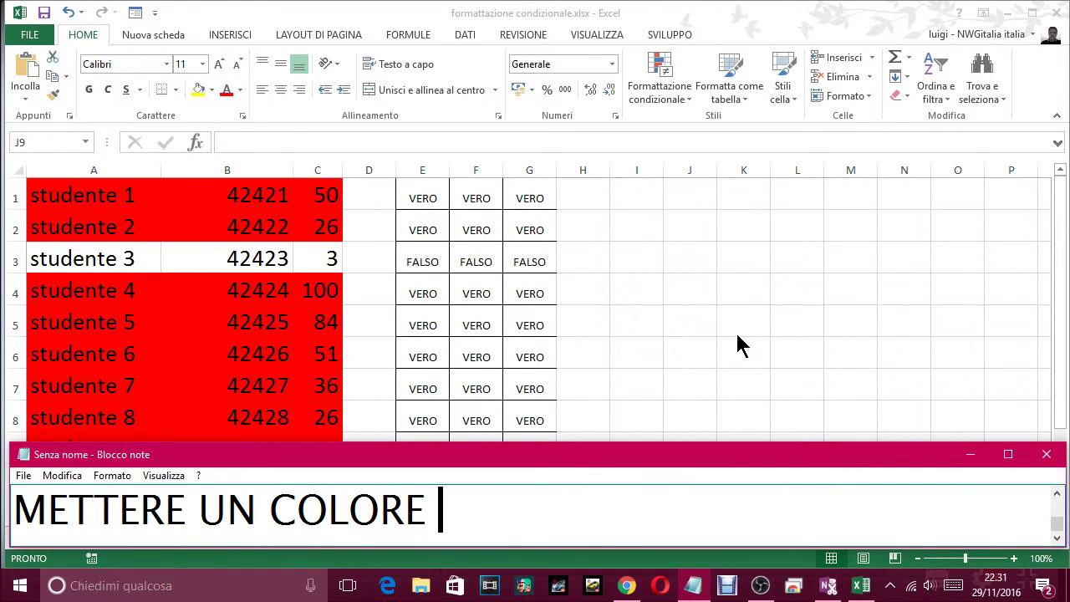
text(DIVERSO AN)
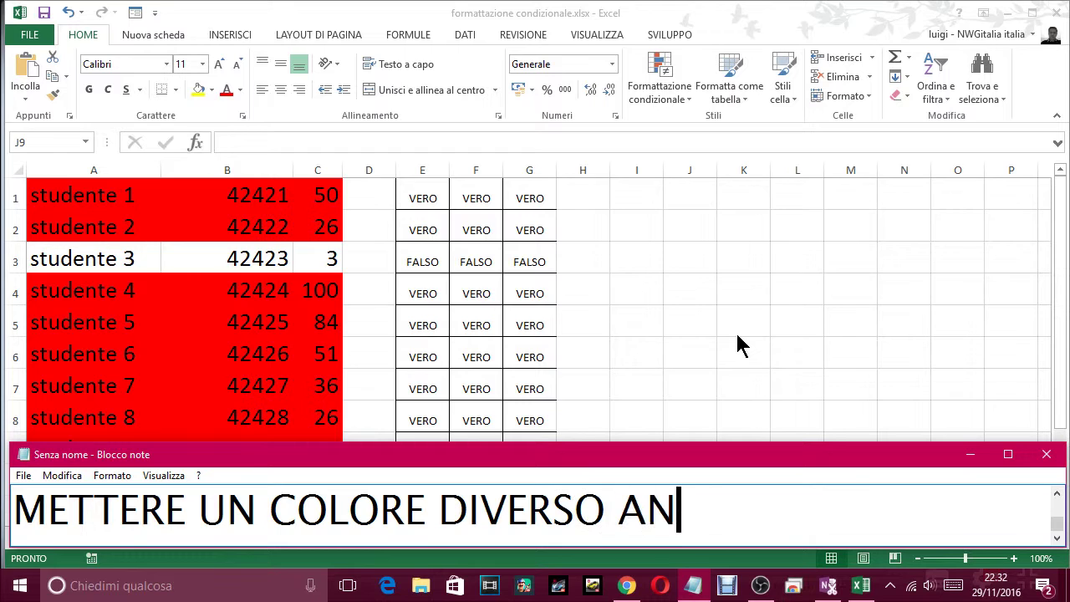
text(CHE, O)
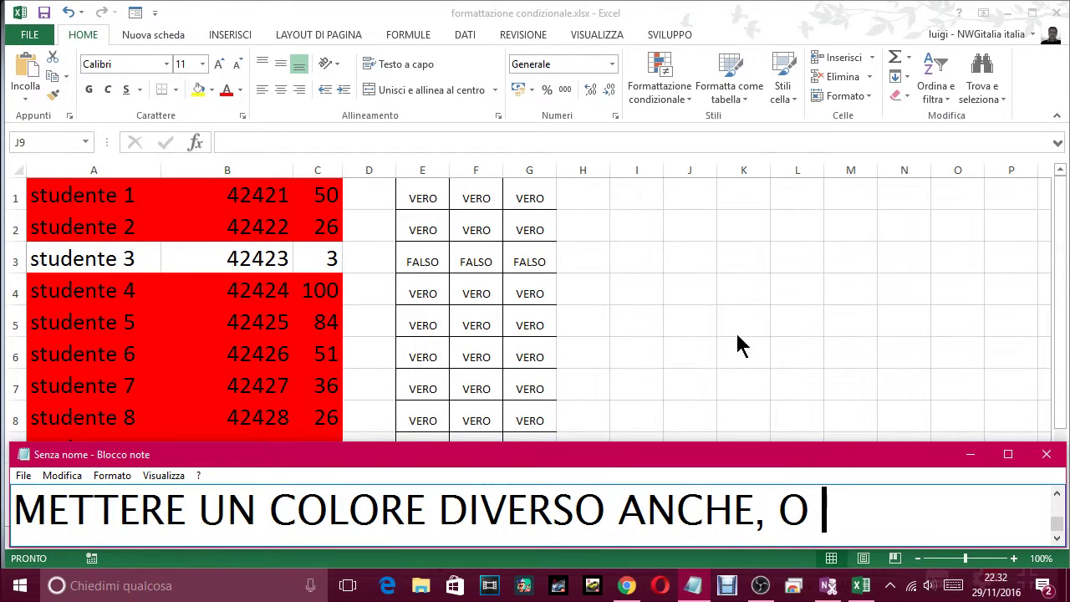
key(BackSpace)
key(BackSpace)
key(BackSpace)
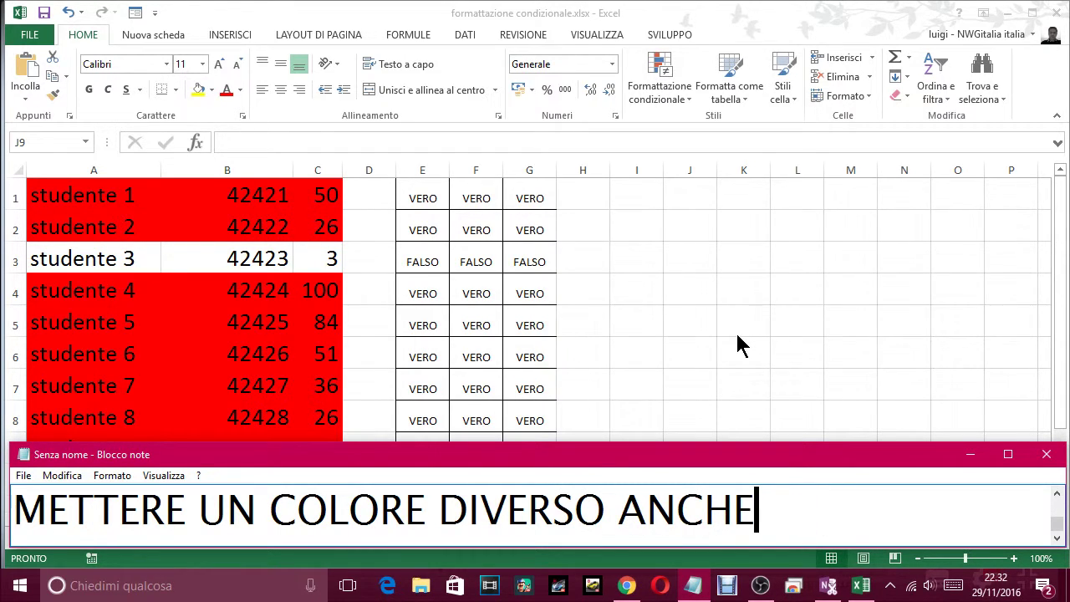
text(.)
key(alt+Tab)
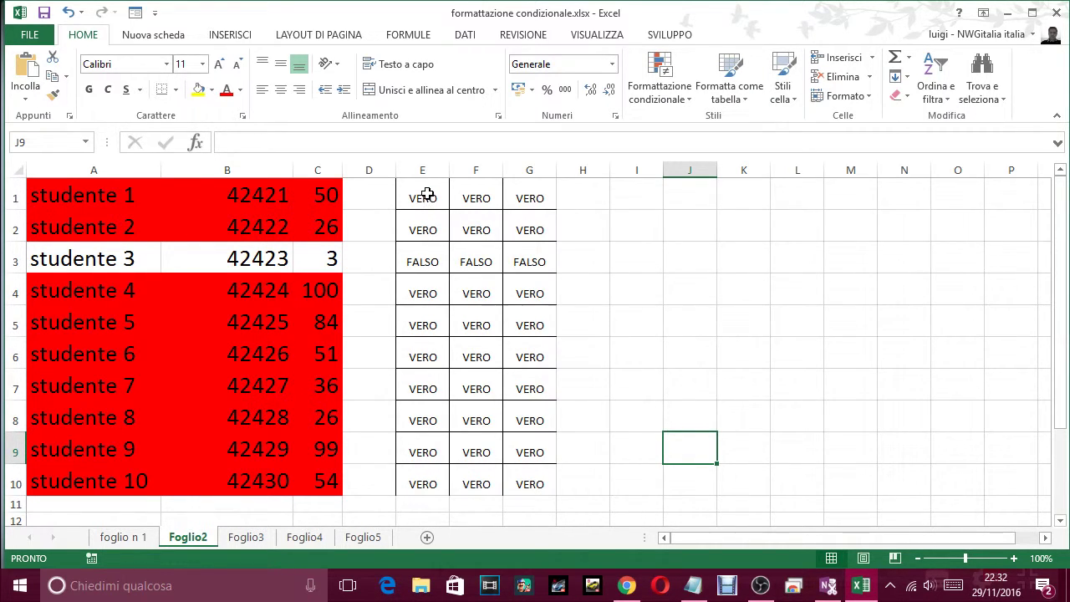
Step: Open the rules manager for A1:C10, toggling Stop If True on and back off for the red rule
drag(332, 485, 183, 341)
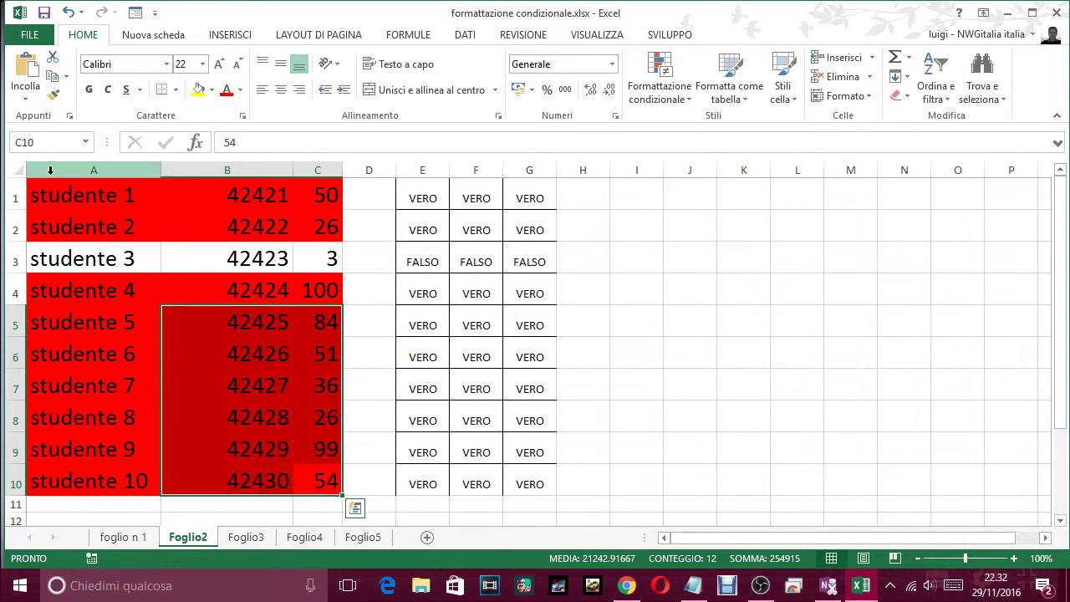
mouse_move(34, 185)
mouse_down()
mouse_move(252, 430)
mouse_move(340, 488)
mouse_up()
click(690, 93)
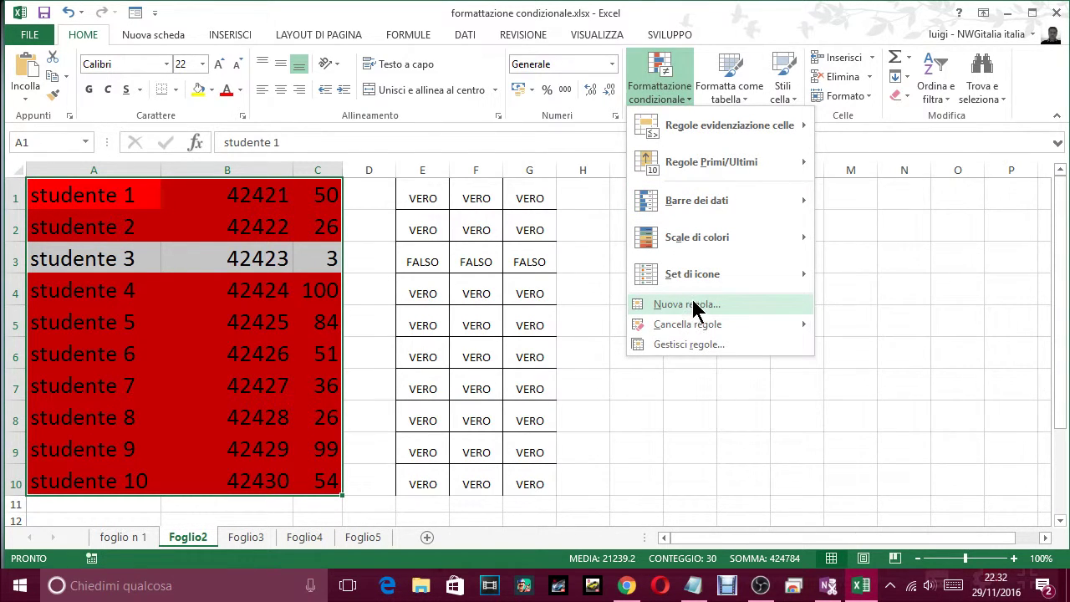
click(699, 341)
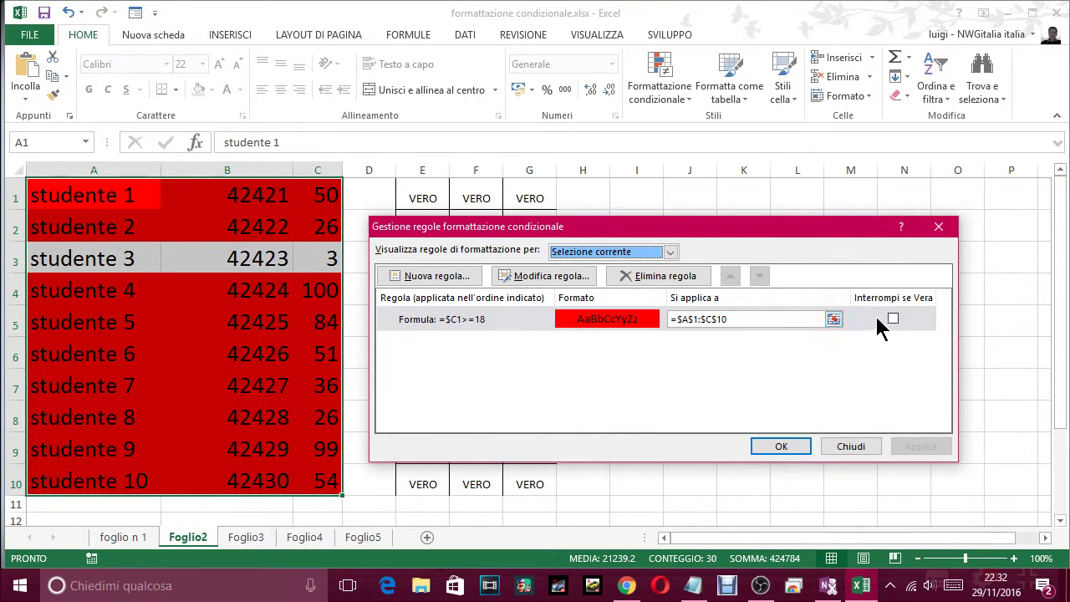
click(892, 319)
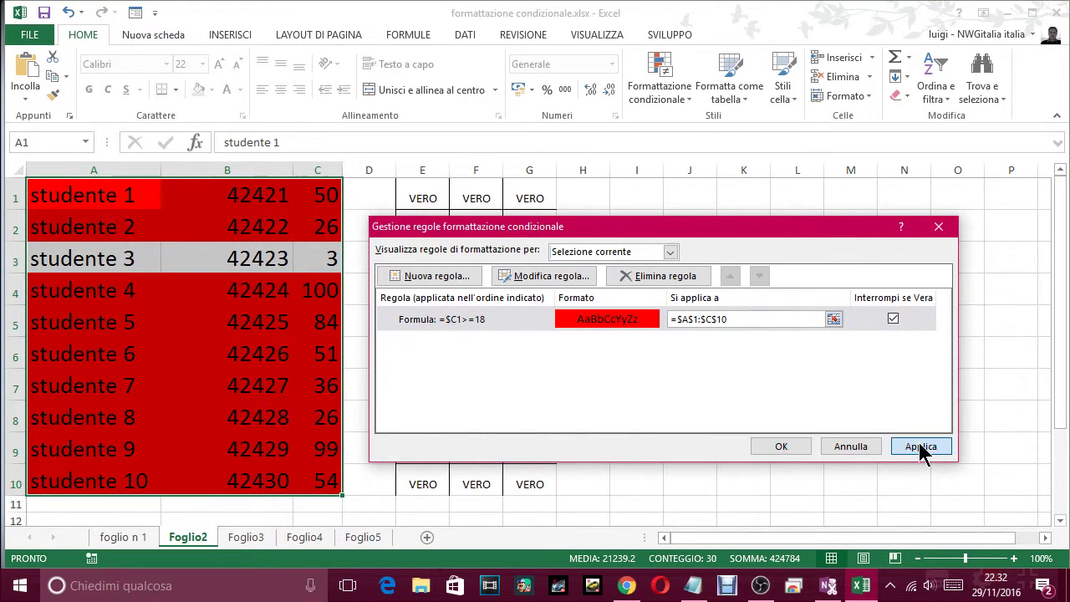
click(920, 446)
click(893, 320)
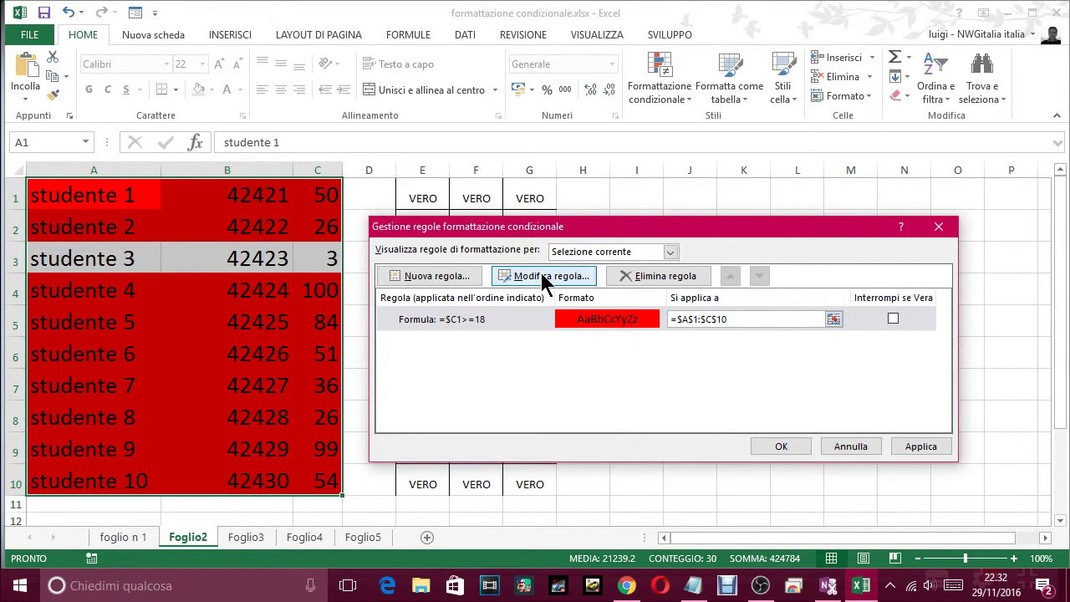
Step: Change the =$C1>=18 rule's fill from red to orange, apply it and close the rules manager
click(545, 276)
click(776, 439)
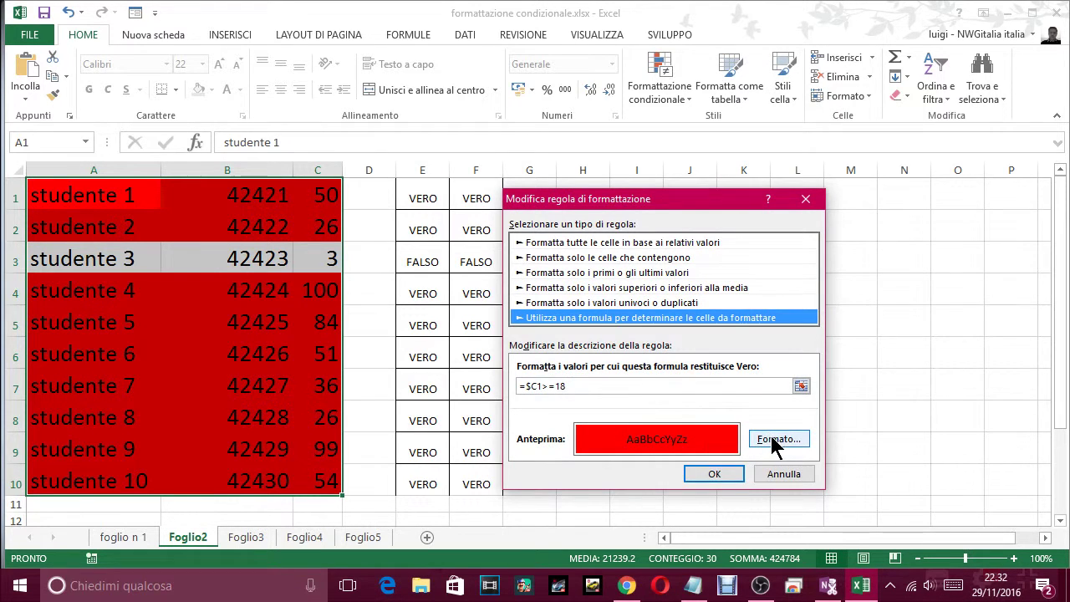
click(482, 299)
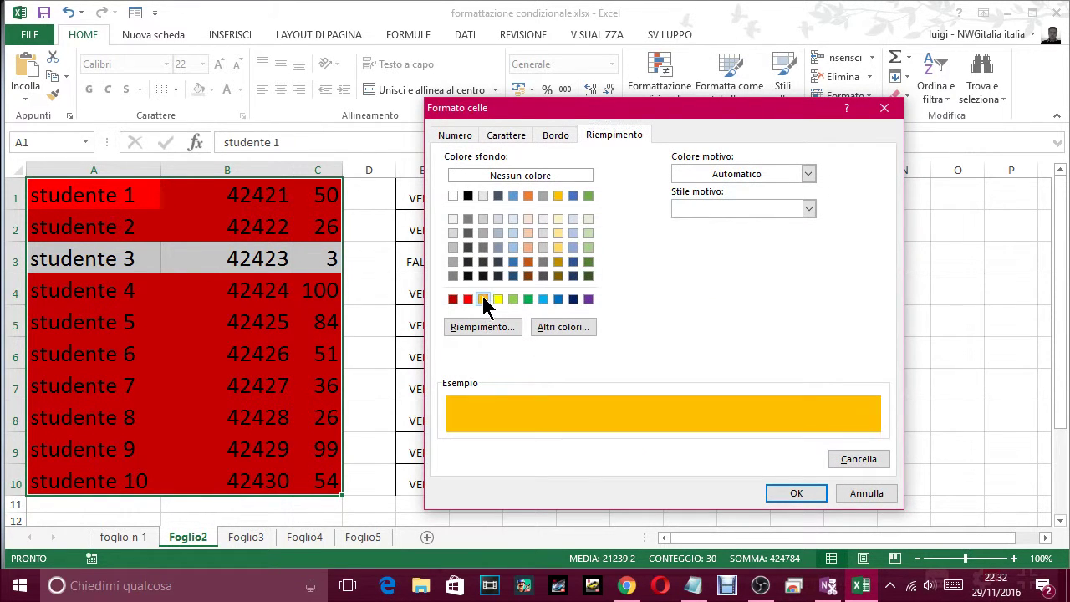
click(814, 493)
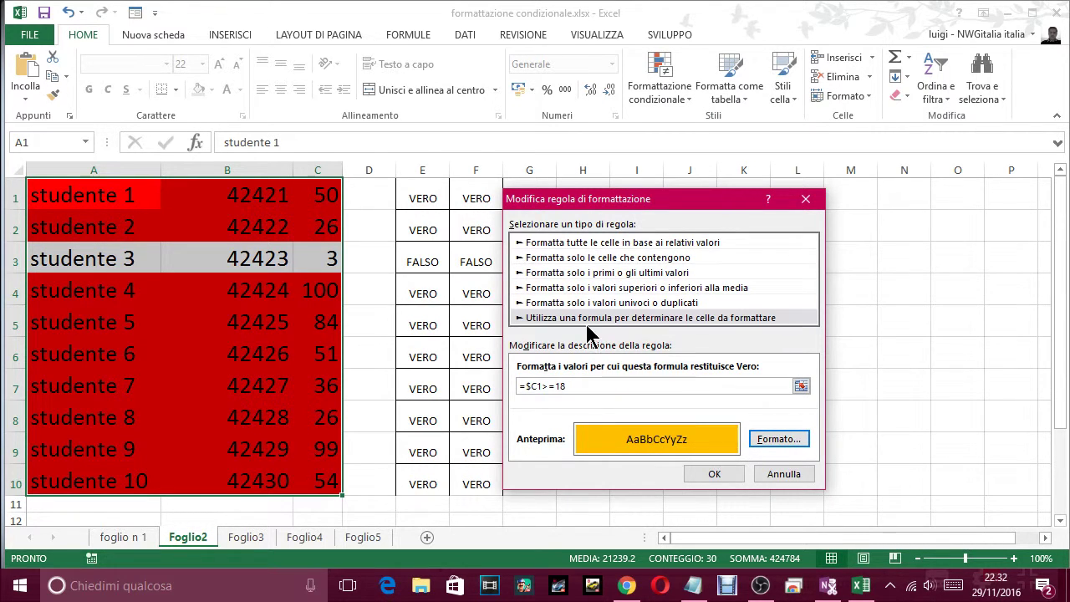
click(713, 475)
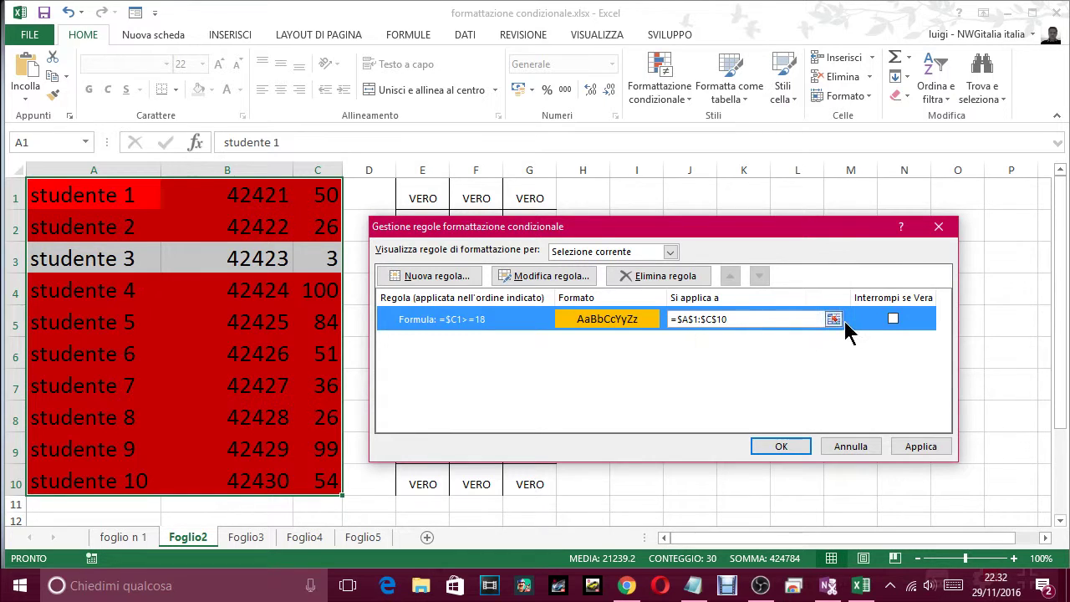
click(932, 448)
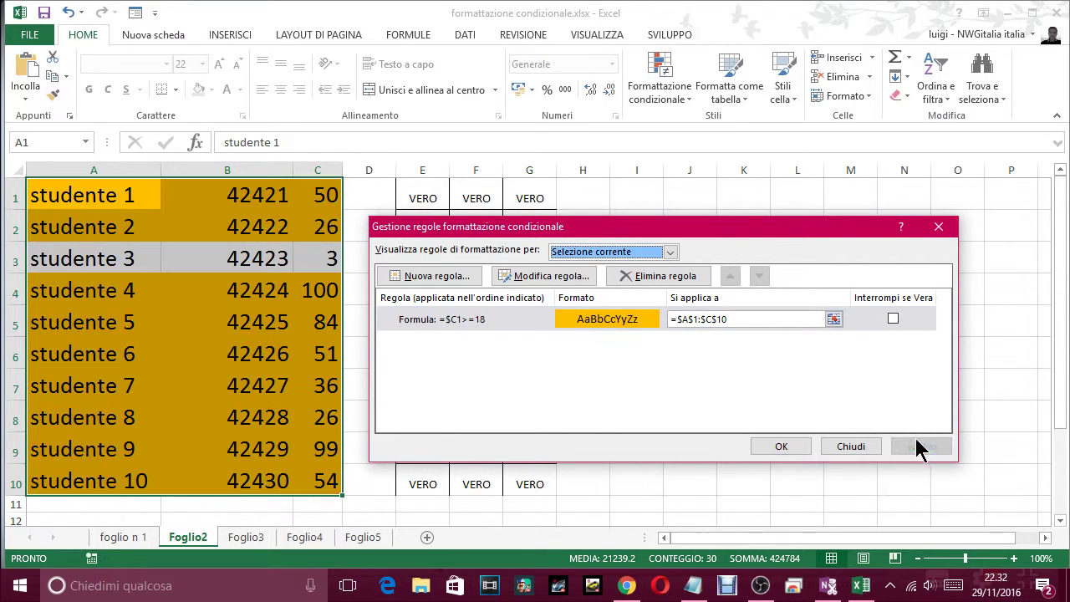
click(777, 450)
click(193, 305)
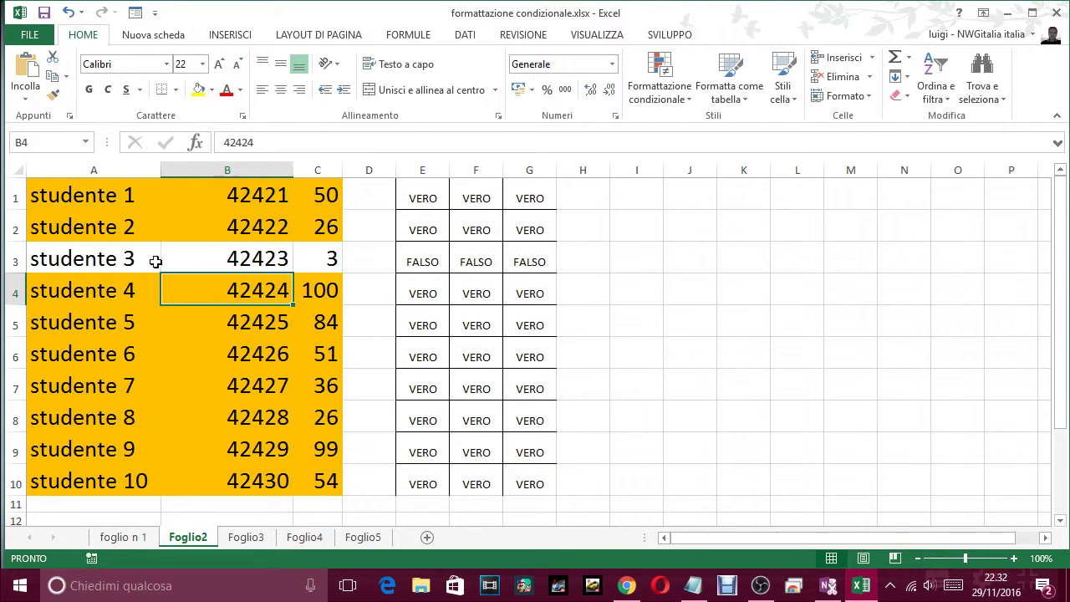
Step: Inspect studente 3's cells A3, F3 and B3, then switch to the foglio n 1 sheet
click(116, 253)
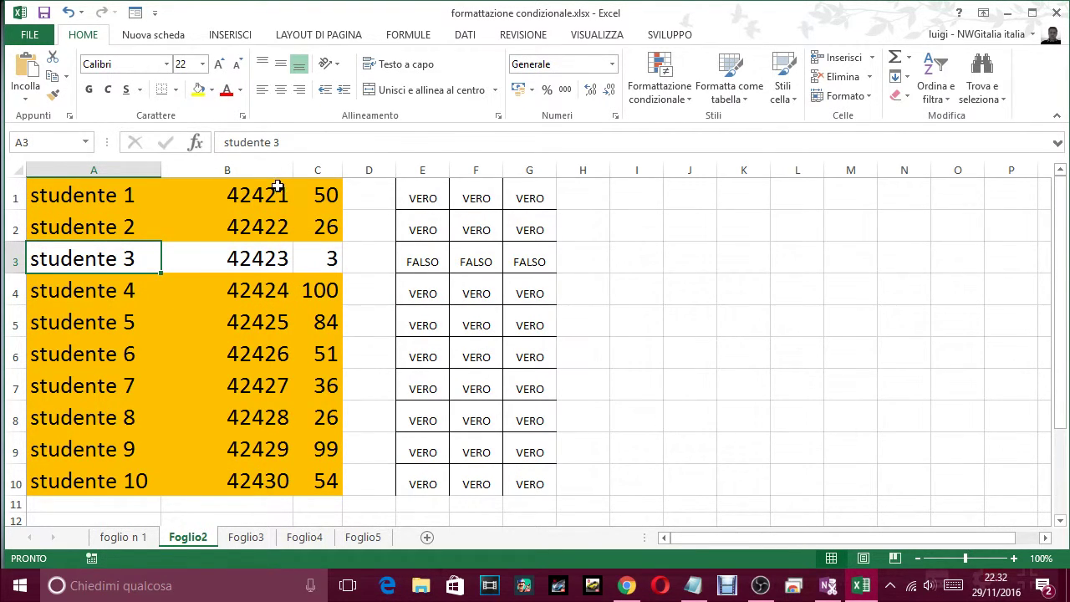
click(502, 266)
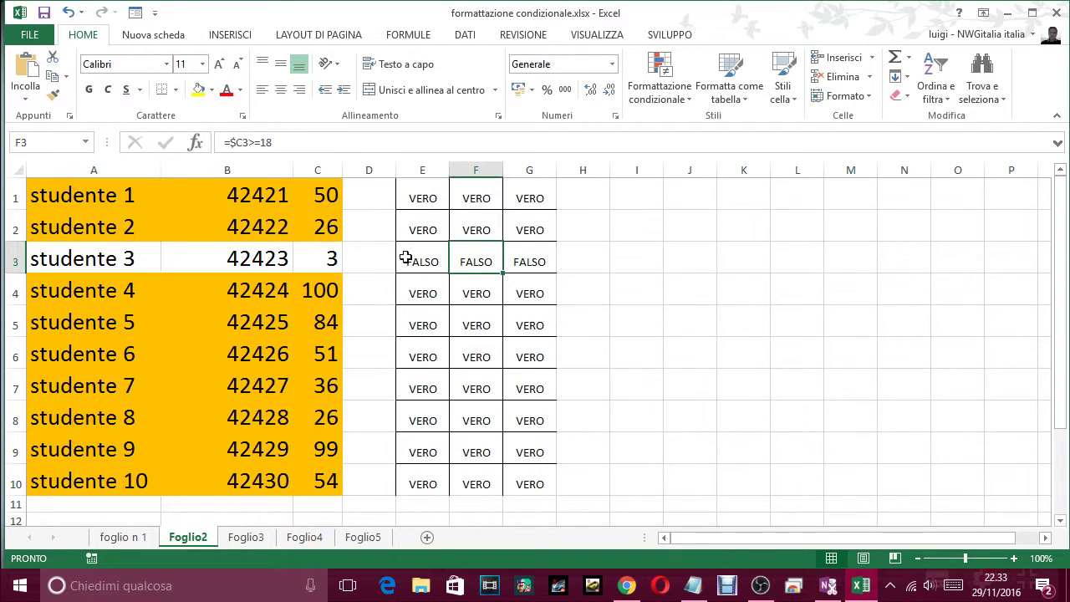
click(224, 259)
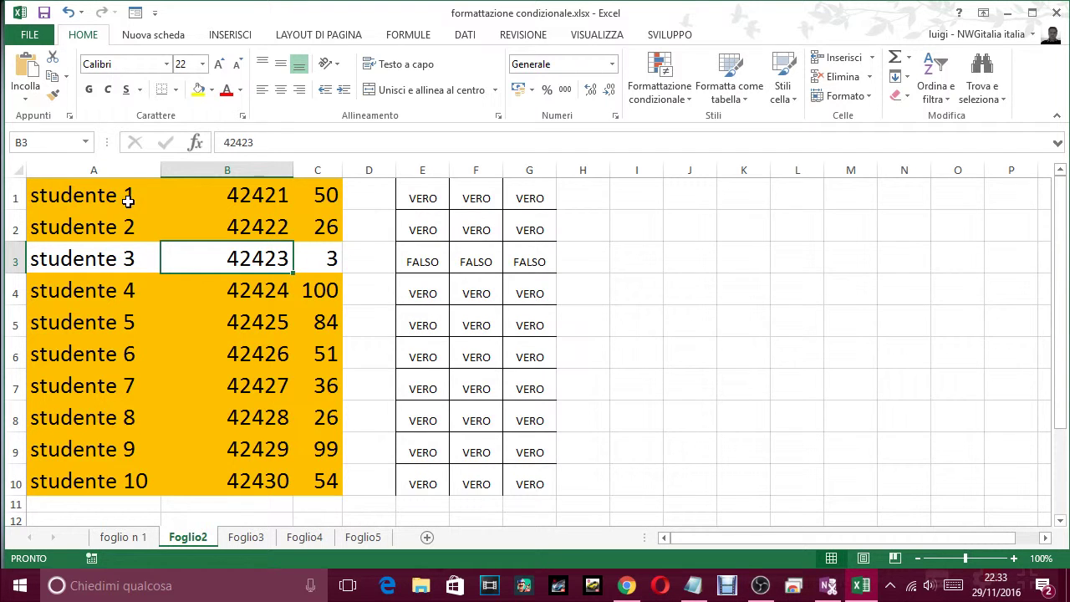
click(125, 537)
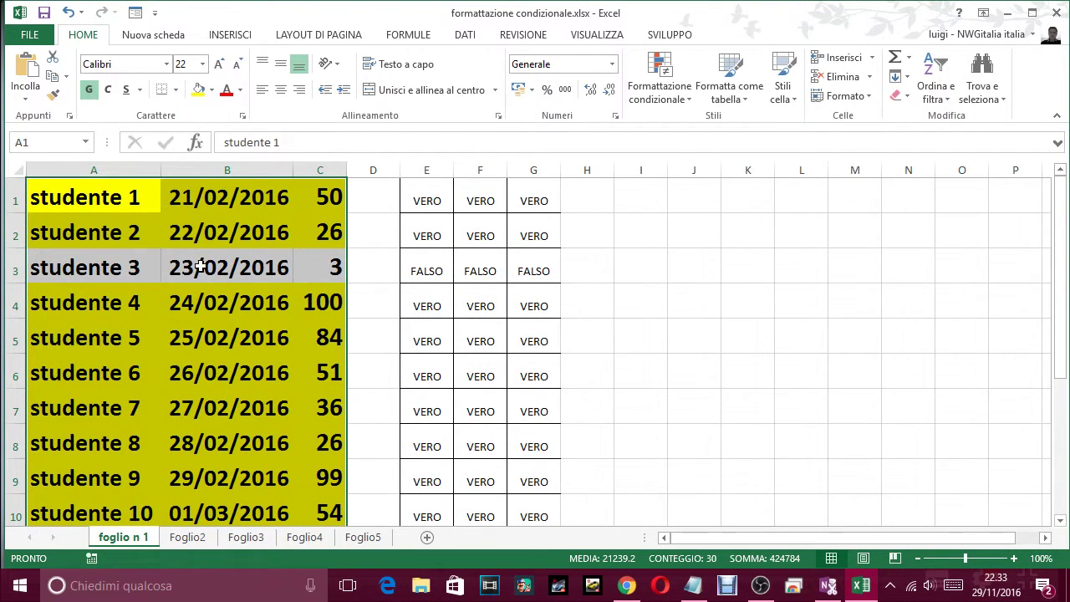
Step: Check studente 3's date and name cells on foglio n 1, then return to Foglio2's cell E1
click(206, 299)
click(208, 270)
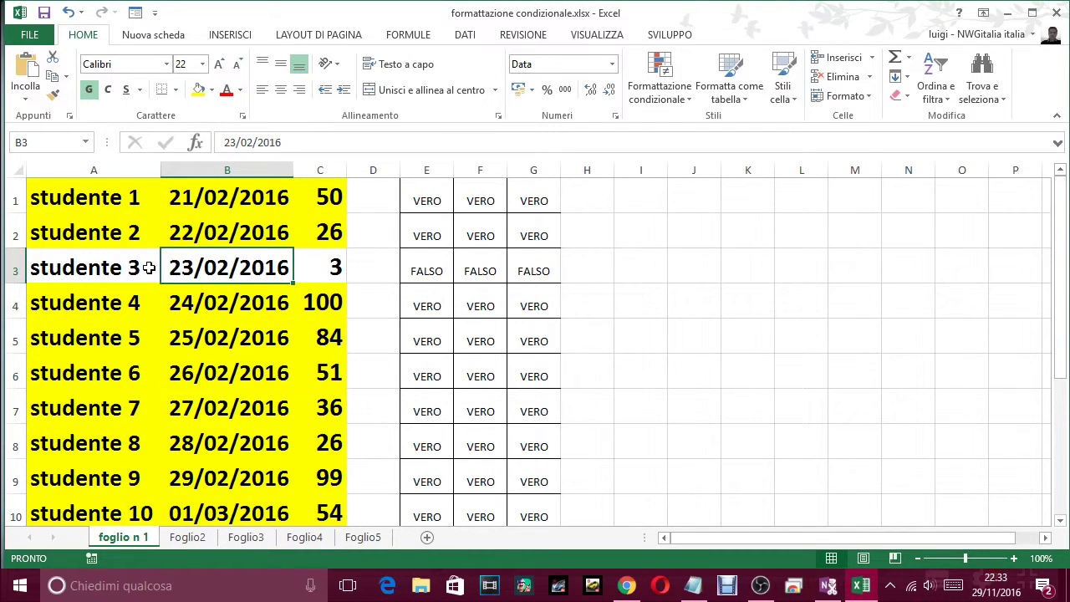
click(90, 266)
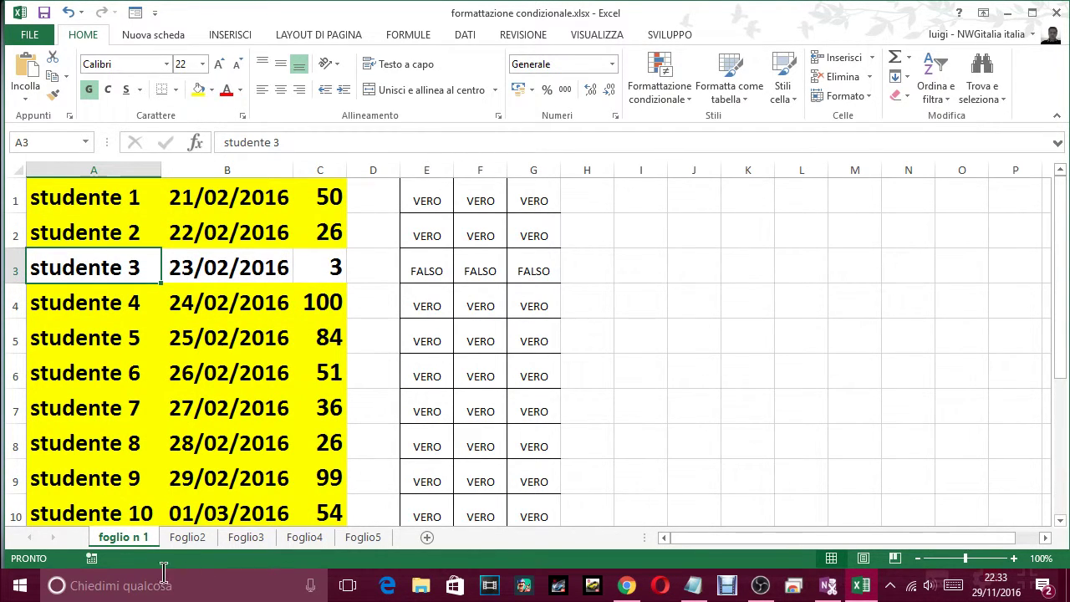
click(192, 540)
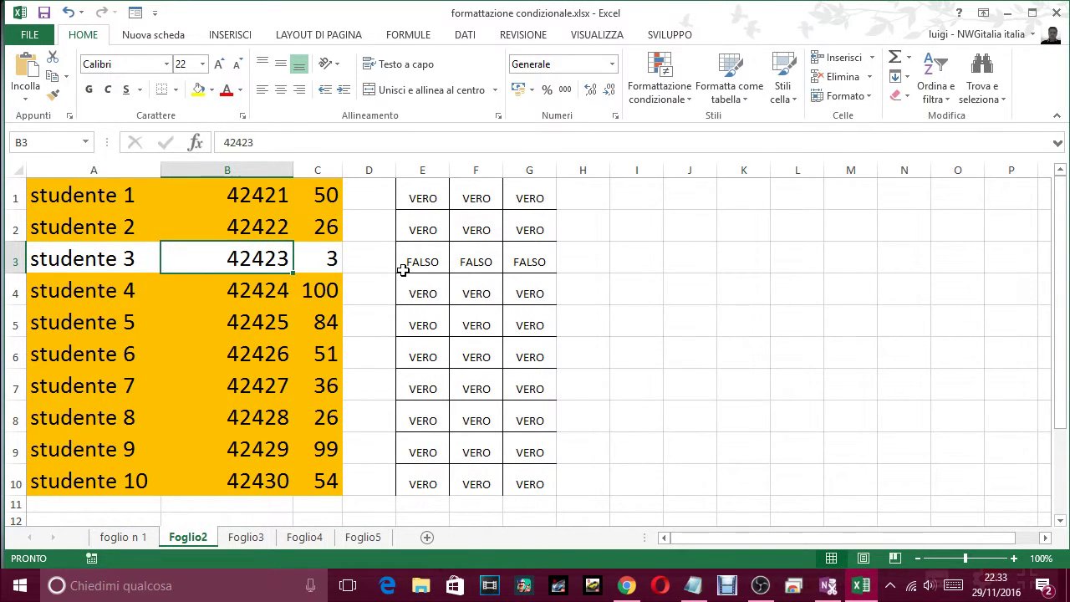
click(418, 197)
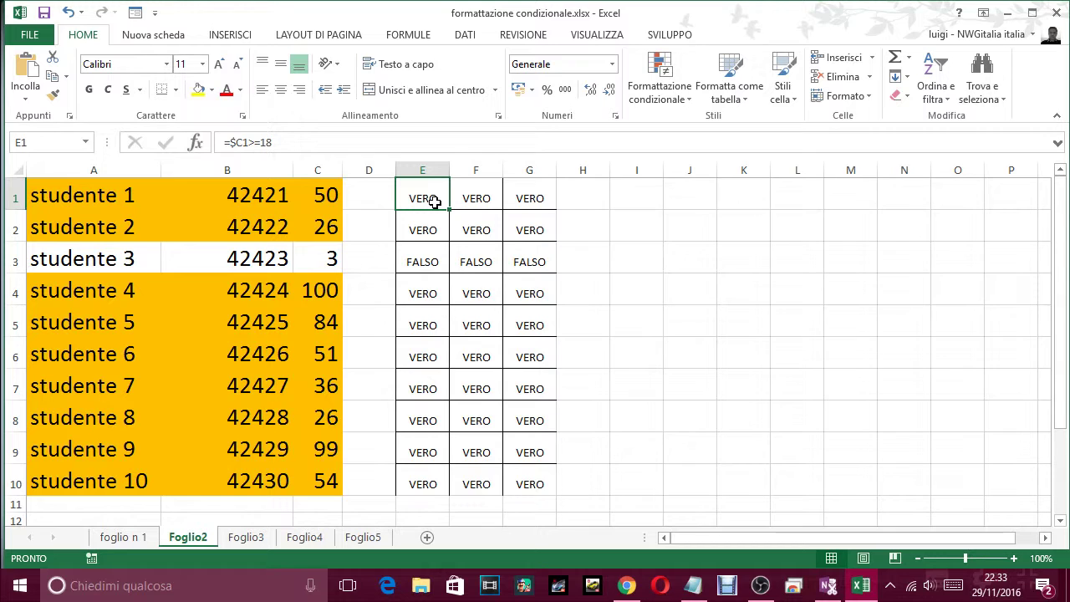
Step: Enter =C1<=18 in cell E1, which returns FALSO for the score of 50
text(=)
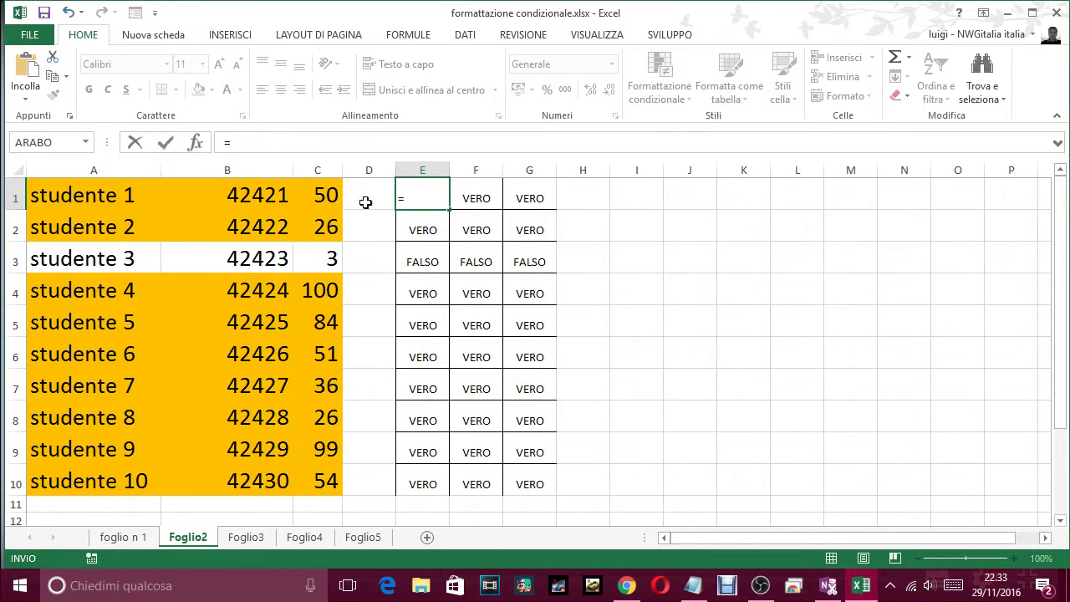
click(326, 197)
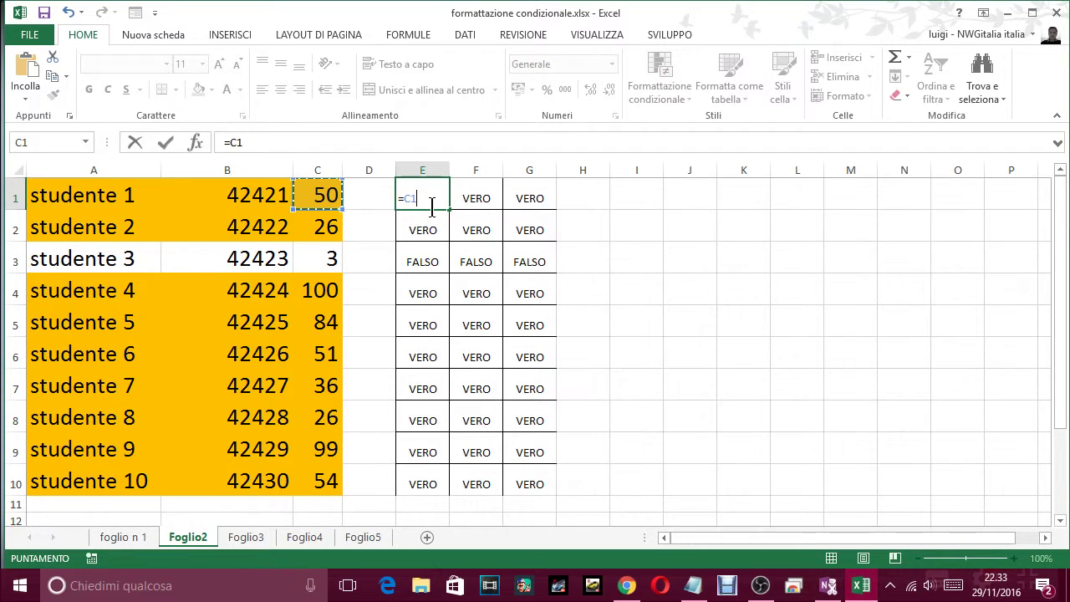
text(>)
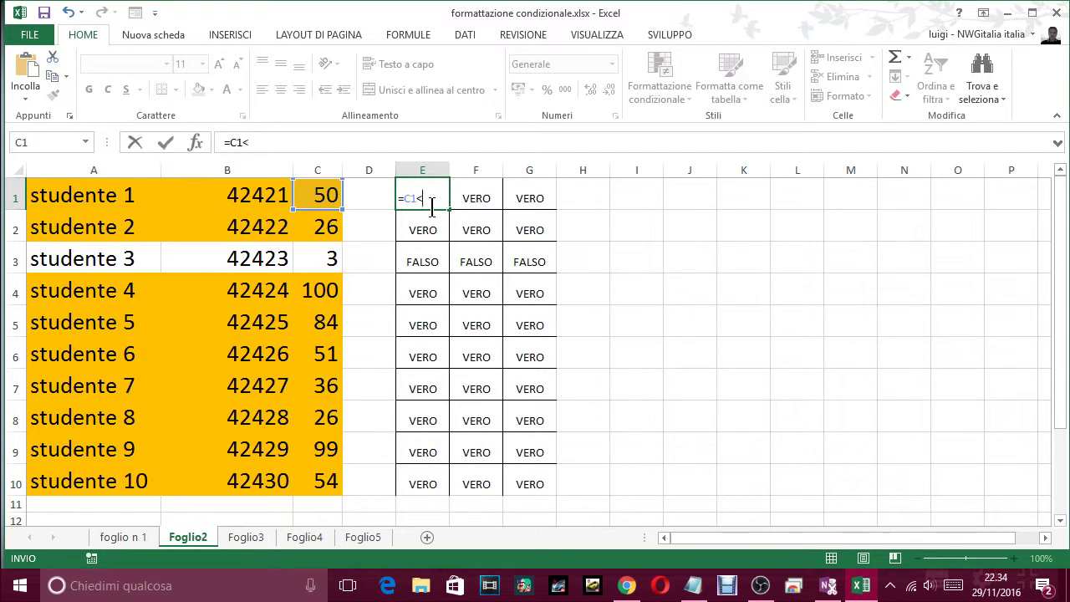
text(18)
key(Return)
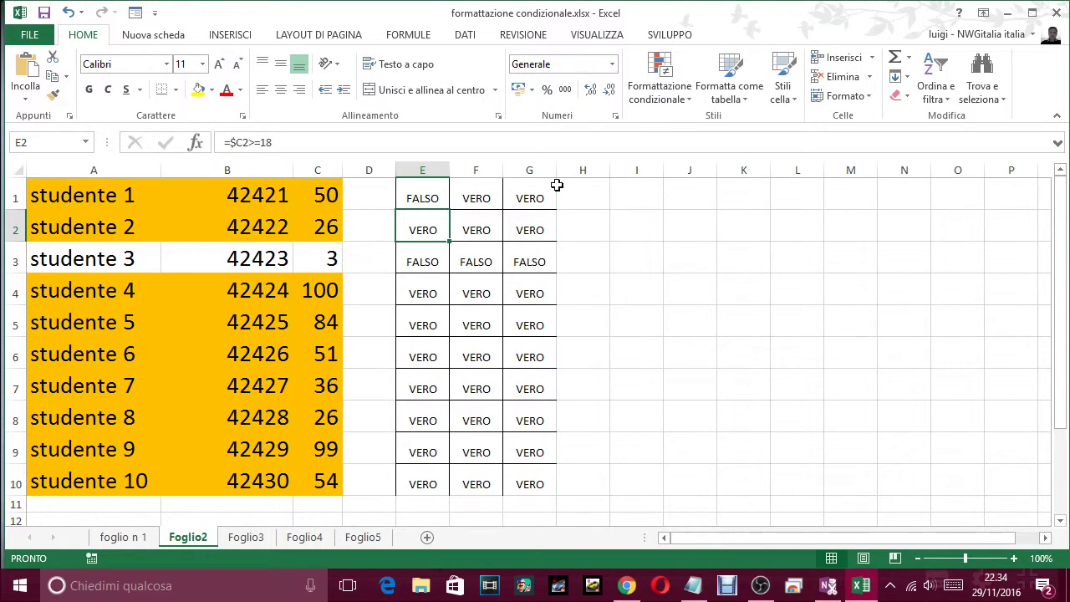
Step: Lock the column reference in E1's formula so it reads =$C1<=18
click(438, 199)
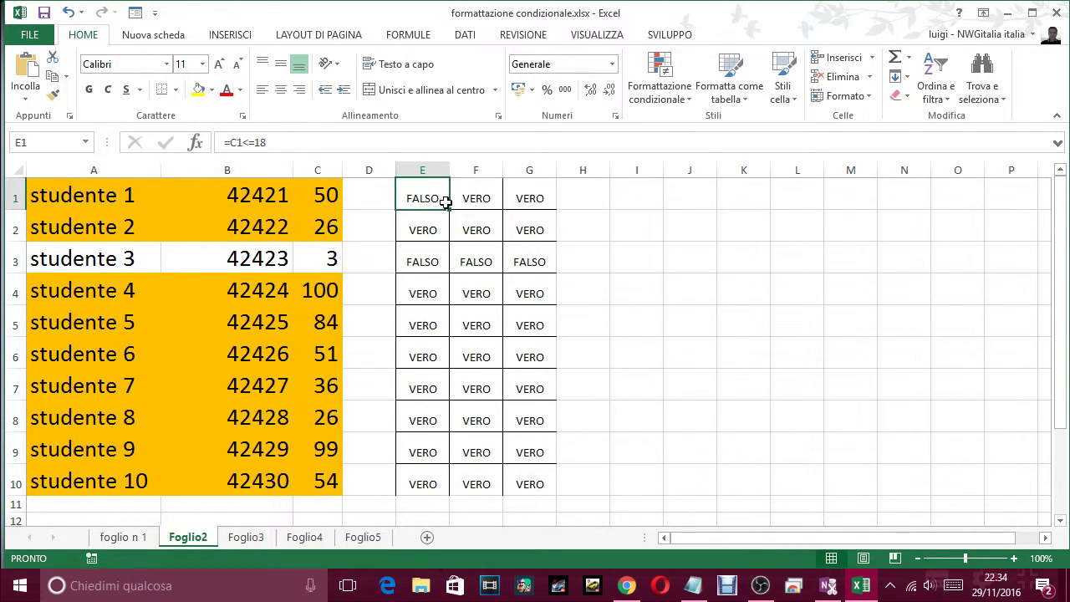
click(238, 142)
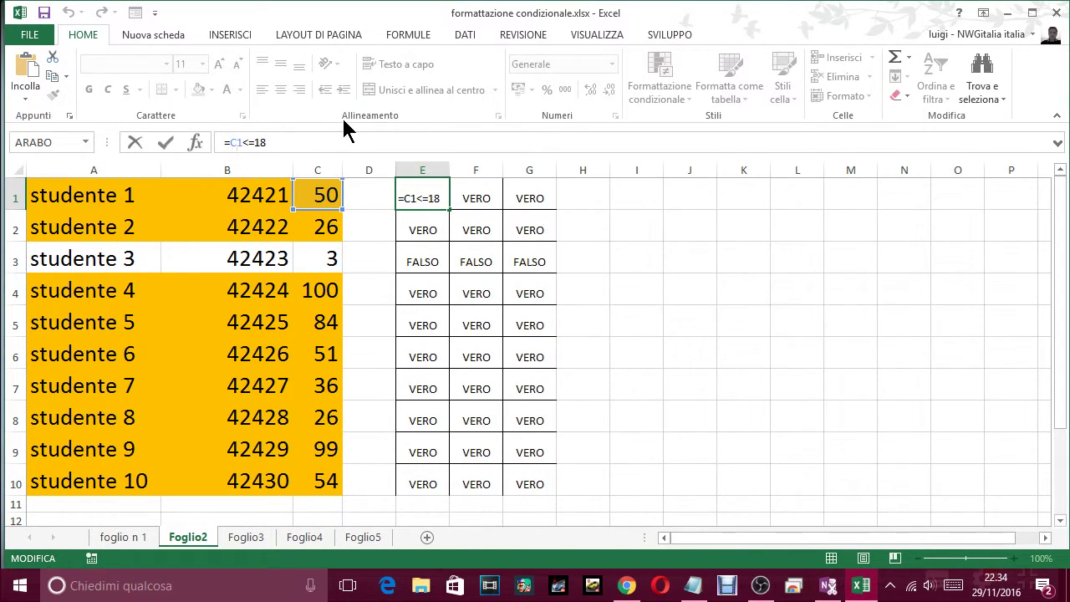
key(F4)
key(F4)
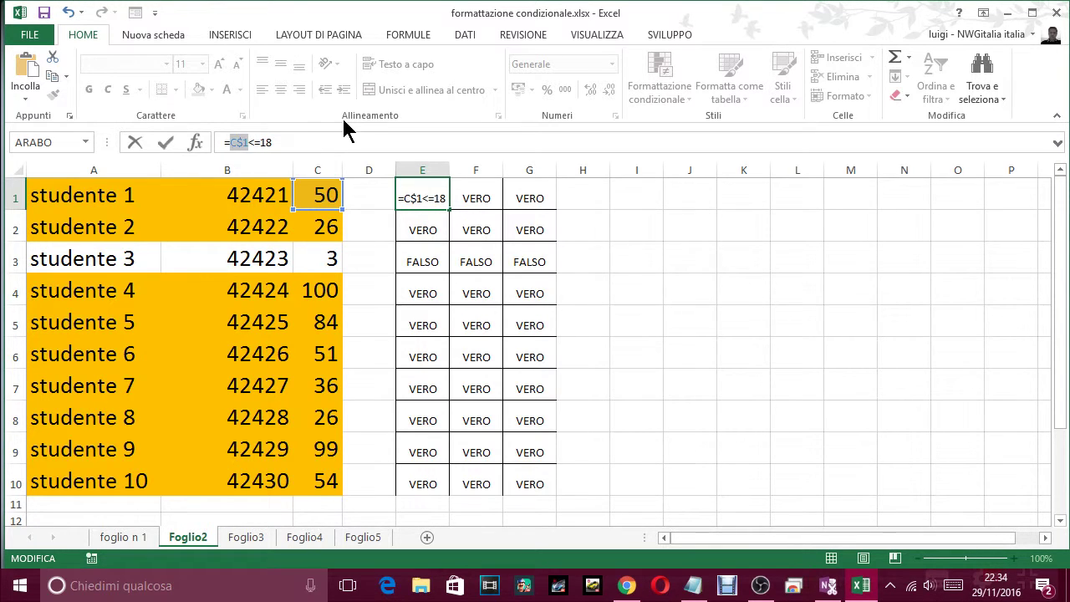
key(F4)
key(Return)
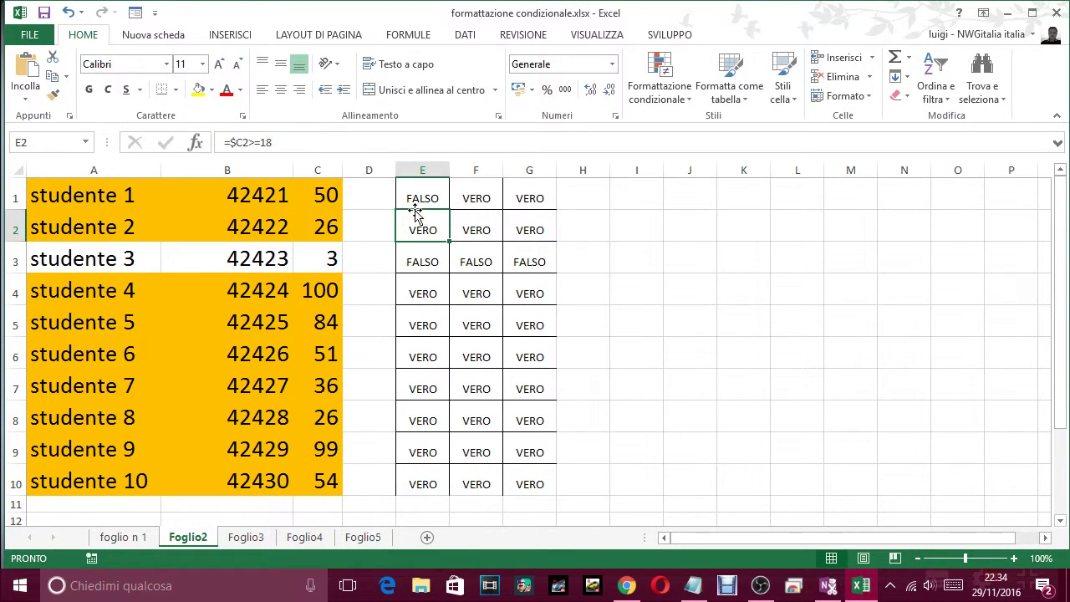
Step: Fill the =$C1<=18 test across E1:G10 and recheck E1's formula text
click(432, 192)
mouse_move(452, 210)
mouse_down()
mouse_move(551, 211)
mouse_move(540, 490)
mouse_up()
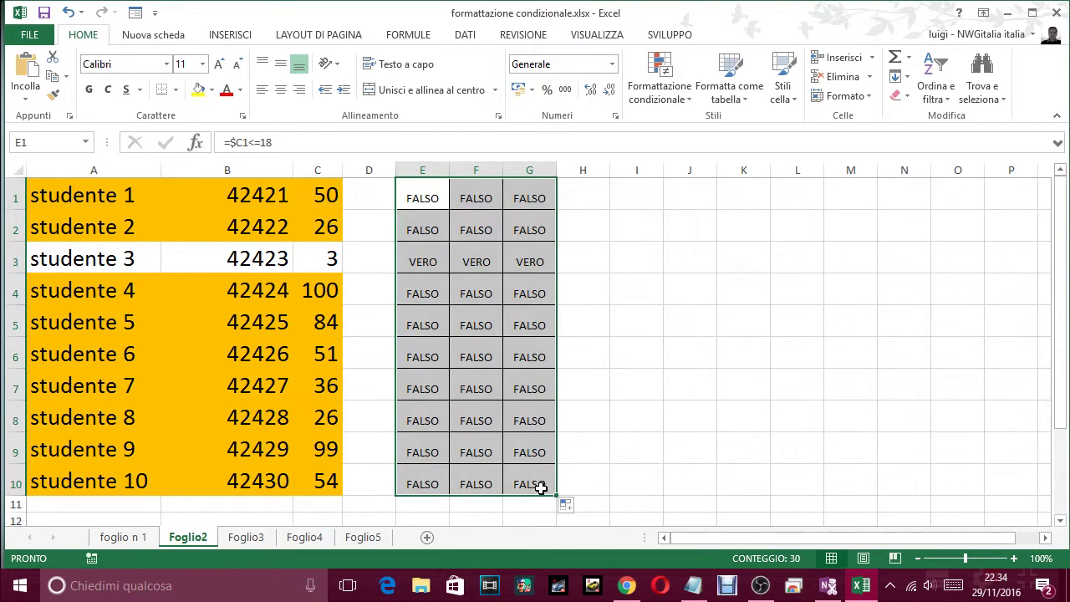
click(636, 264)
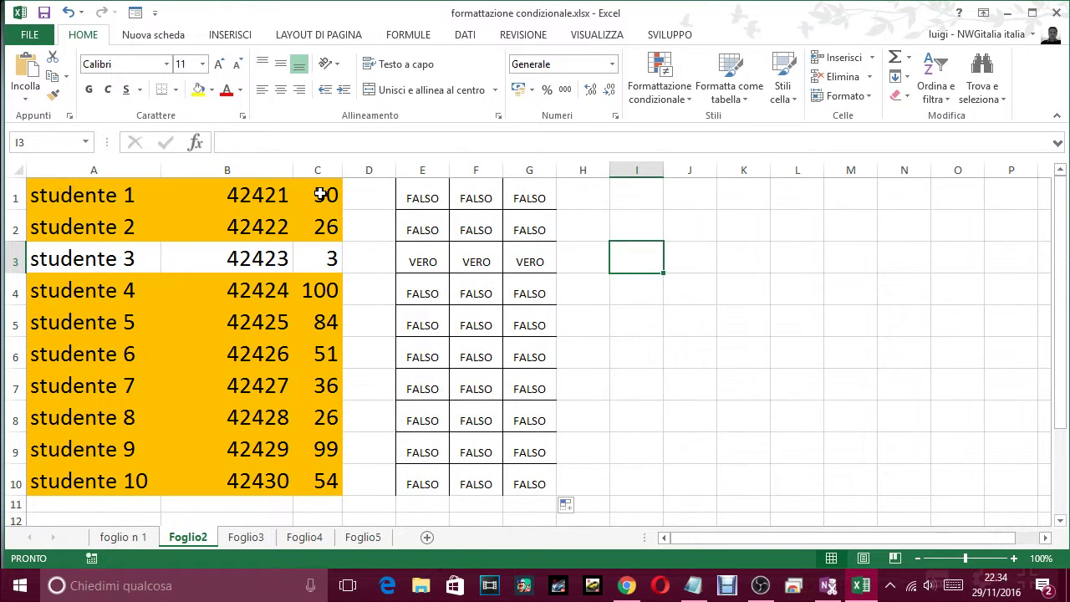
click(409, 200)
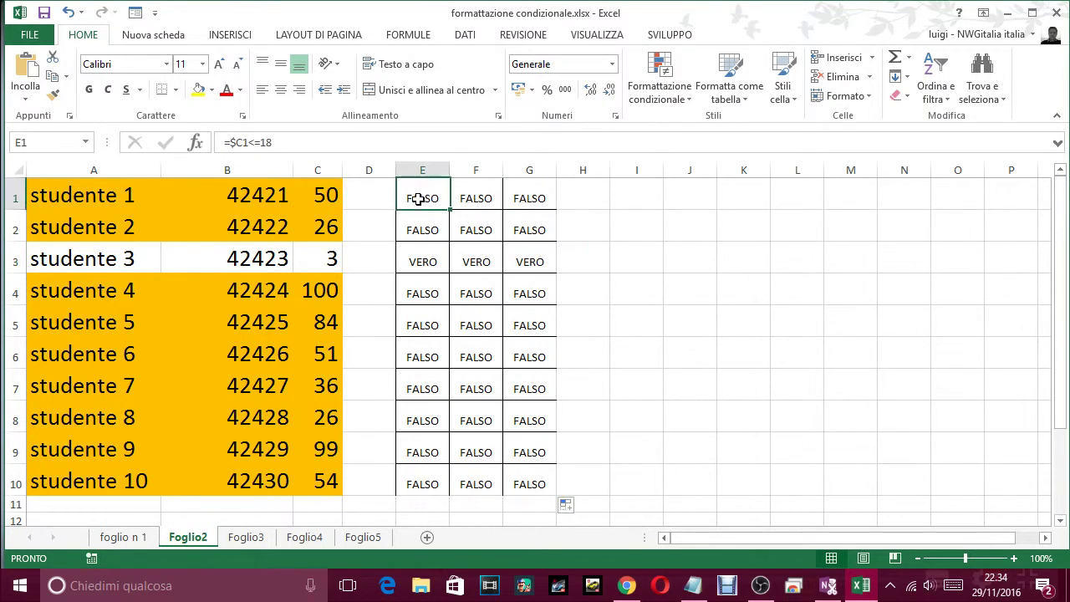
drag(286, 143, 149, 139)
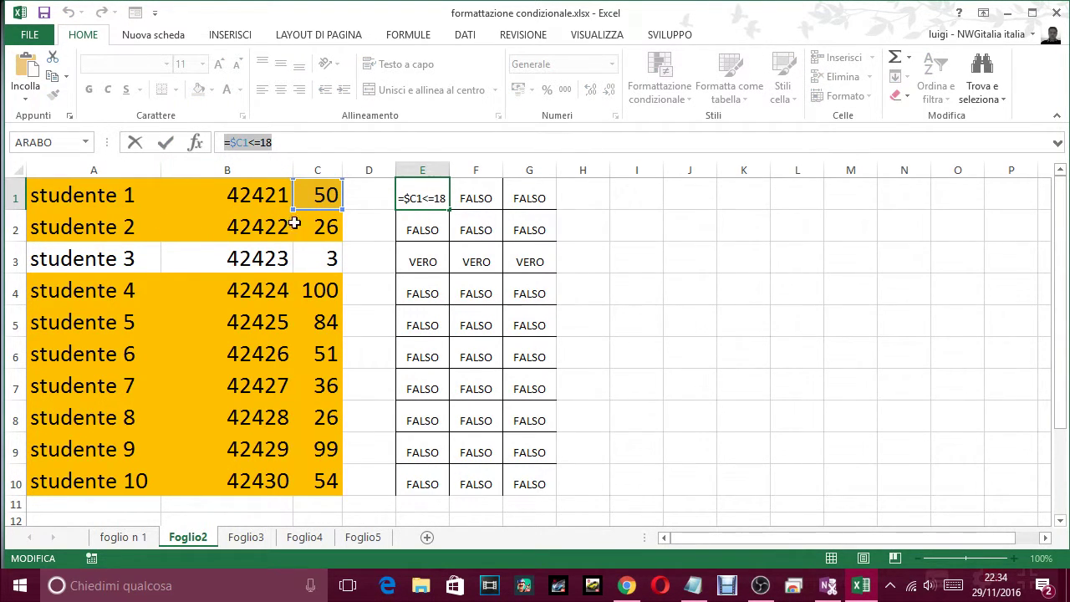
Step: Add a second formula rule =$C1<=18 to A1:C10 with a blue fill
key(Escape)
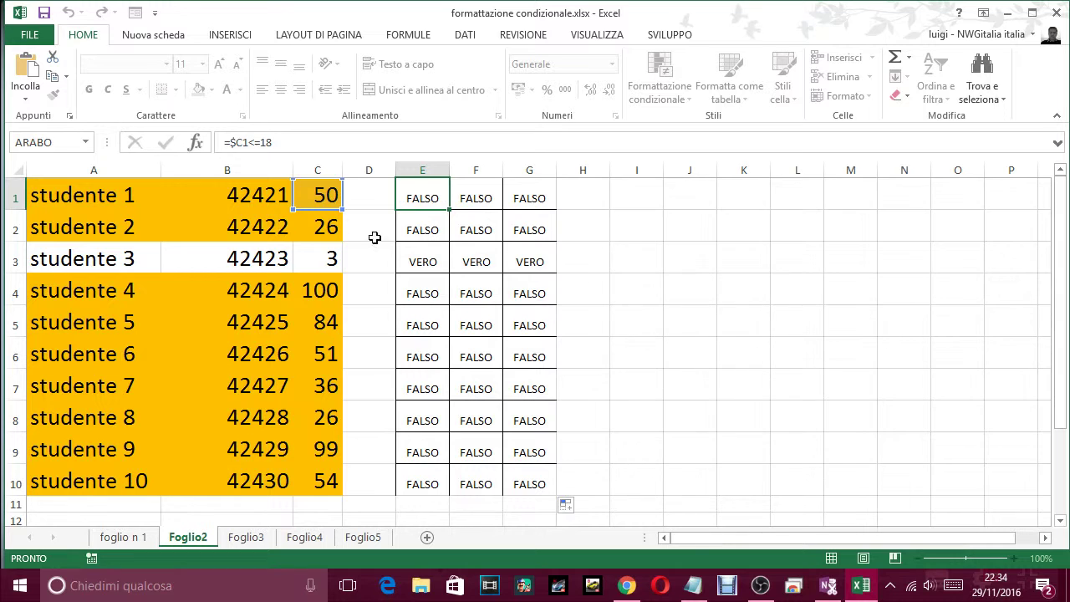
drag(90, 186, 306, 233)
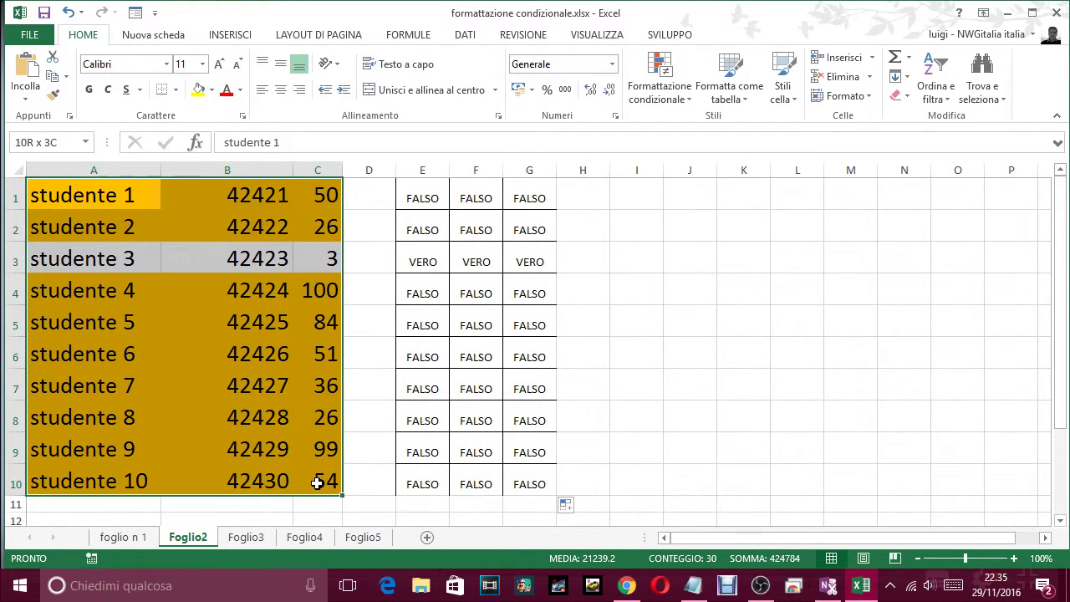
drag(306, 232, 318, 481)
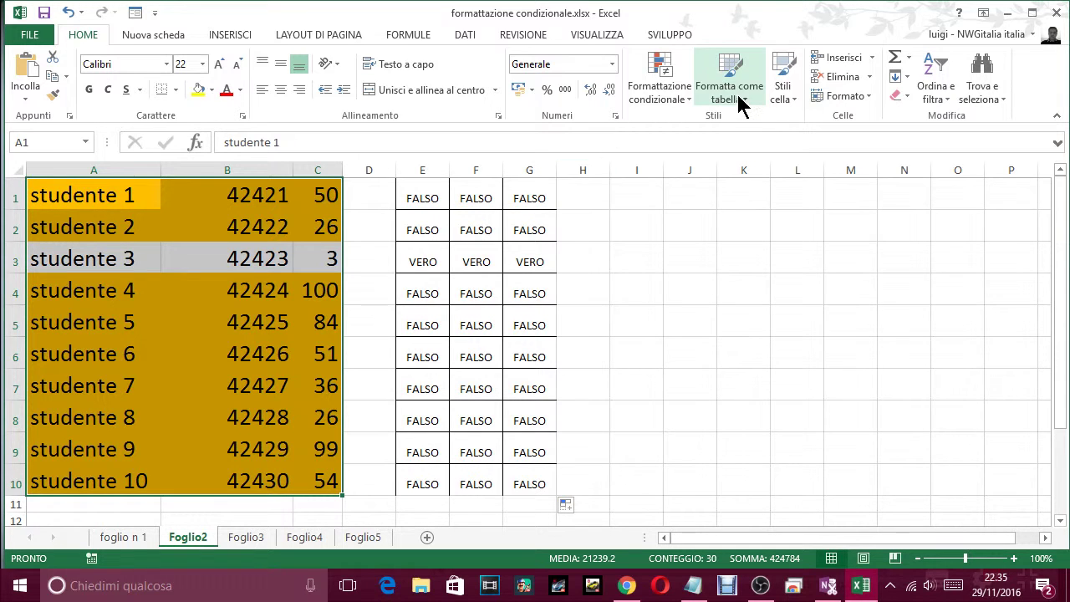
click(666, 78)
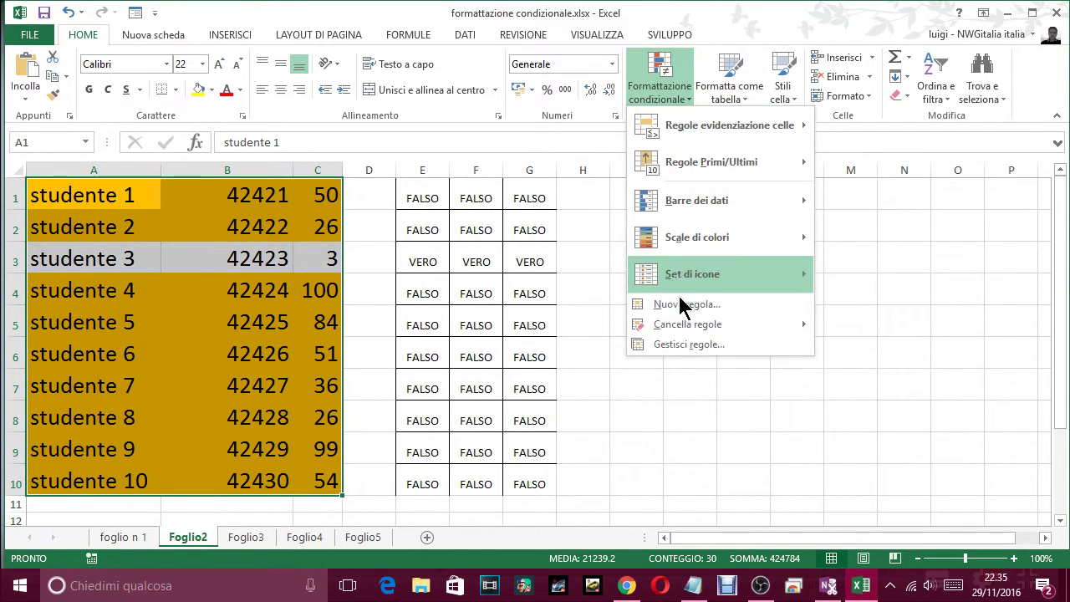
click(679, 303)
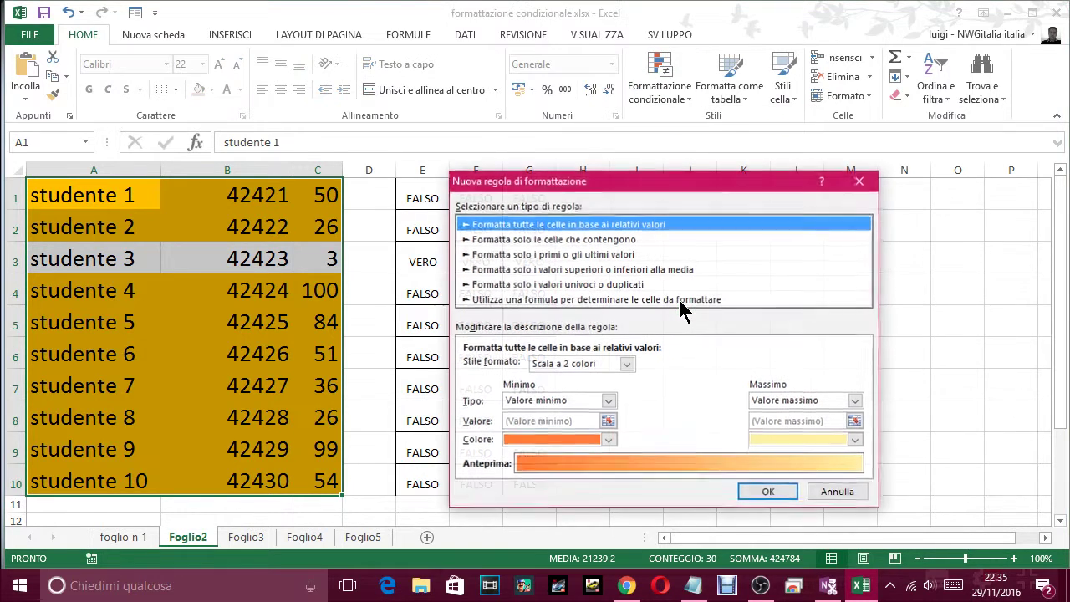
click(616, 300)
click(545, 367)
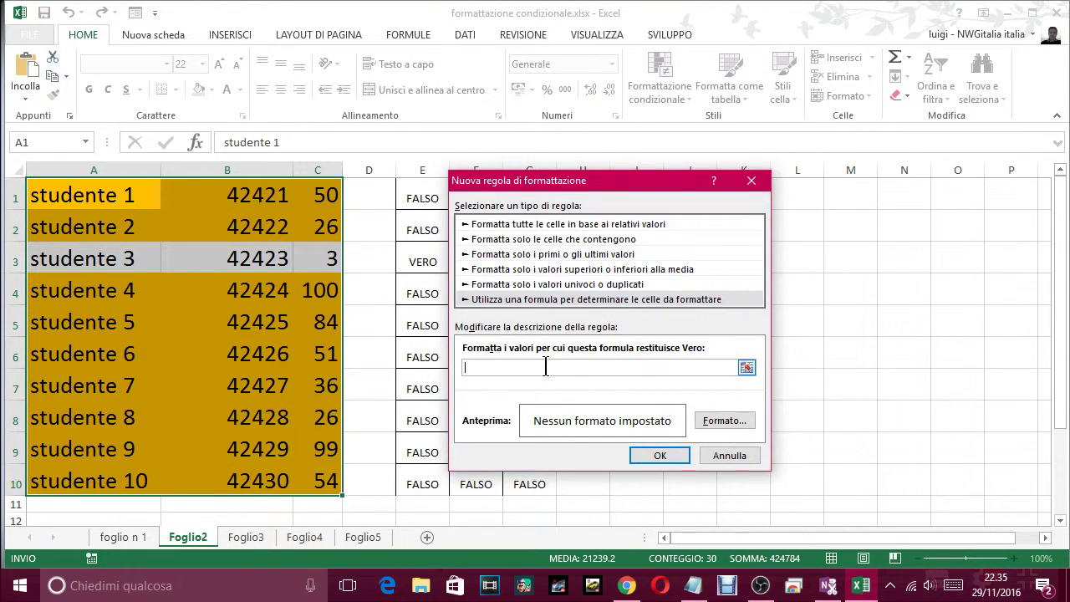
text(=$C1<=18)
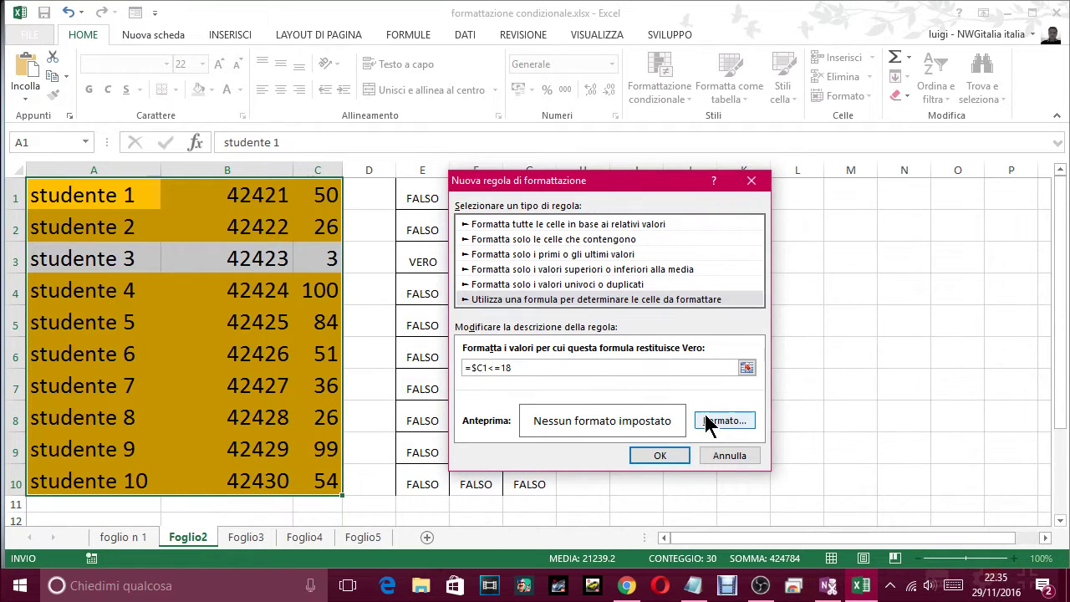
click(720, 414)
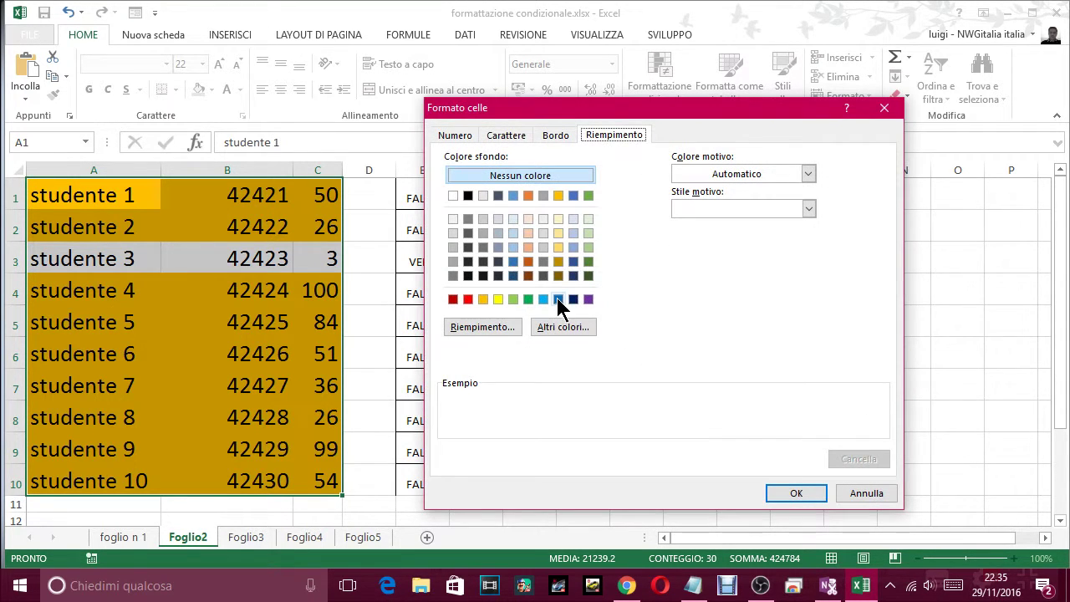
click(558, 298)
click(793, 489)
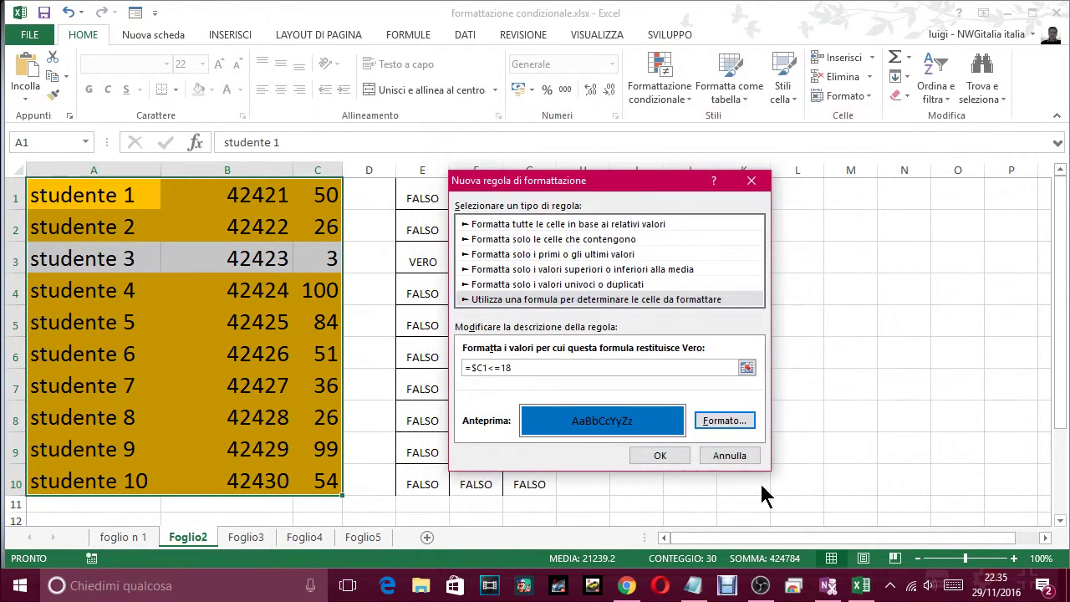
click(673, 452)
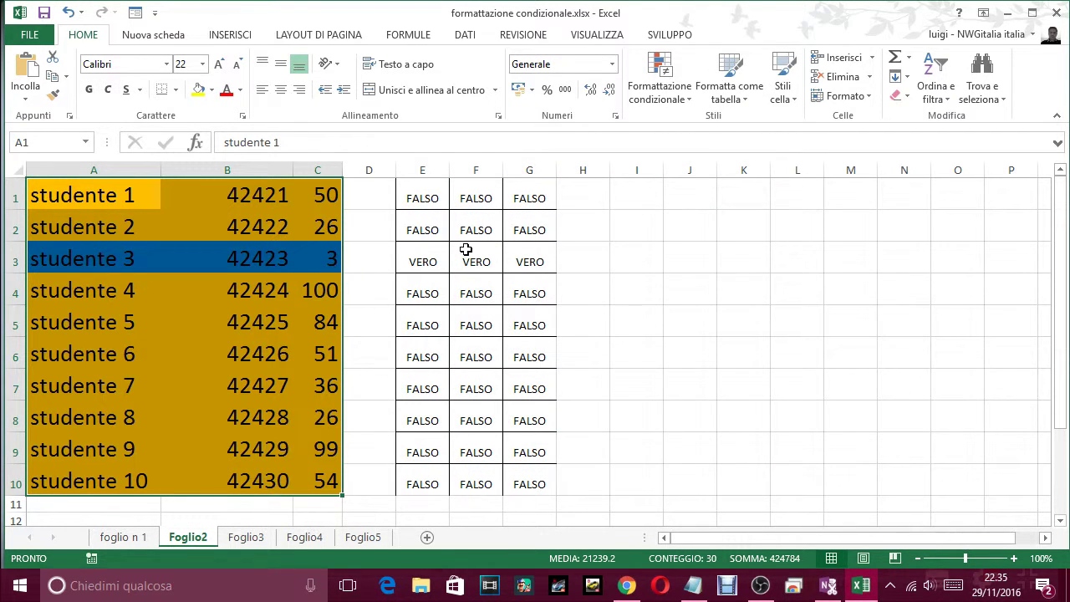
click(659, 254)
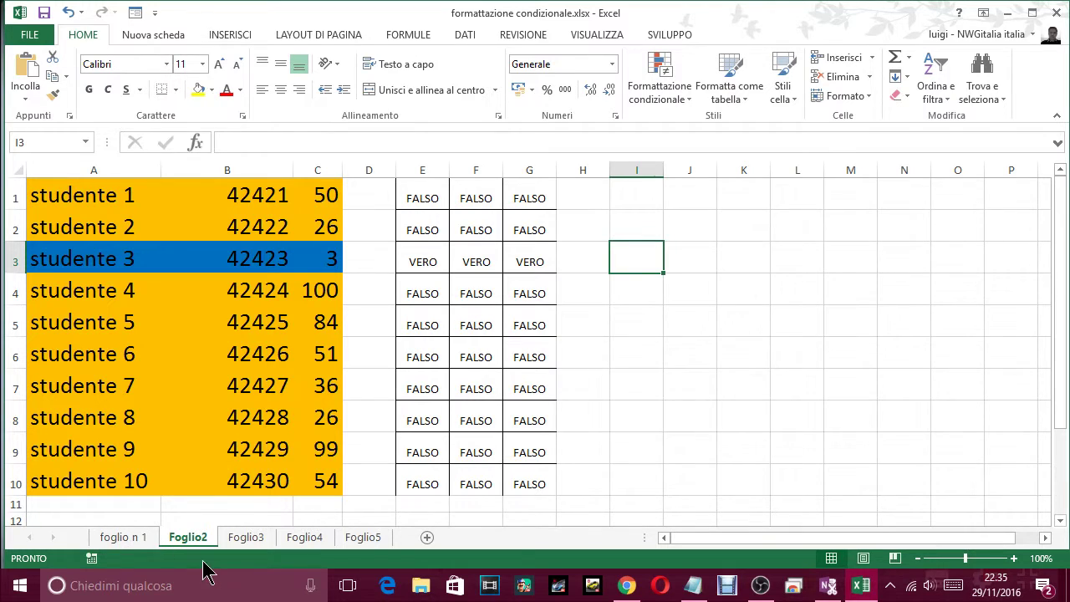
Step: Write a Notepad note that the second rule colours scores below 18 blue, then 'SE IO CAMBIO IL VALORE , VEDIAMO...'
click(693, 586)
key(Return)
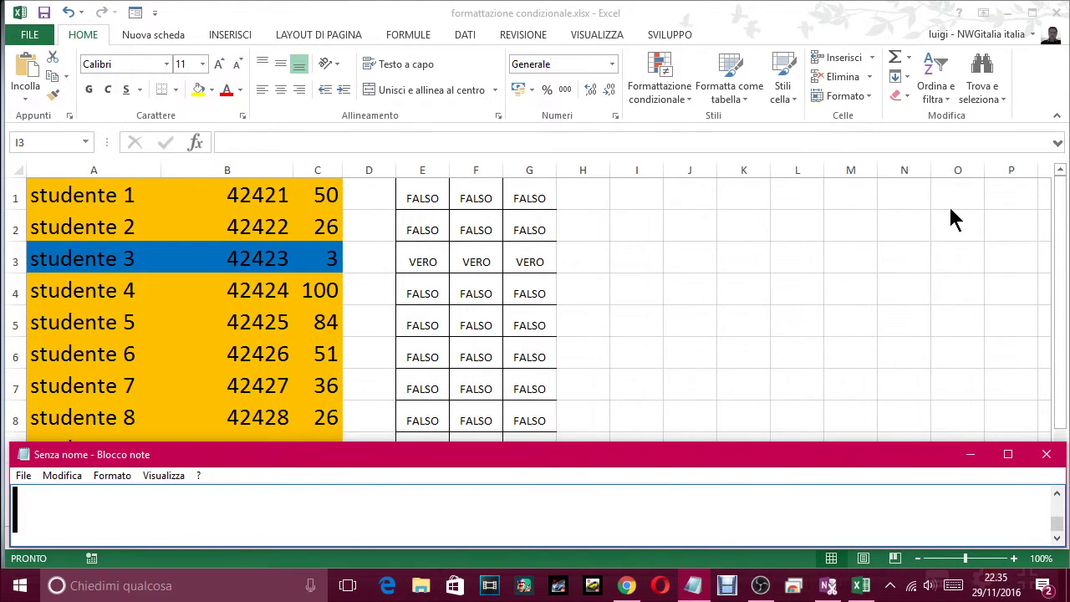
text(COME VEDI N)
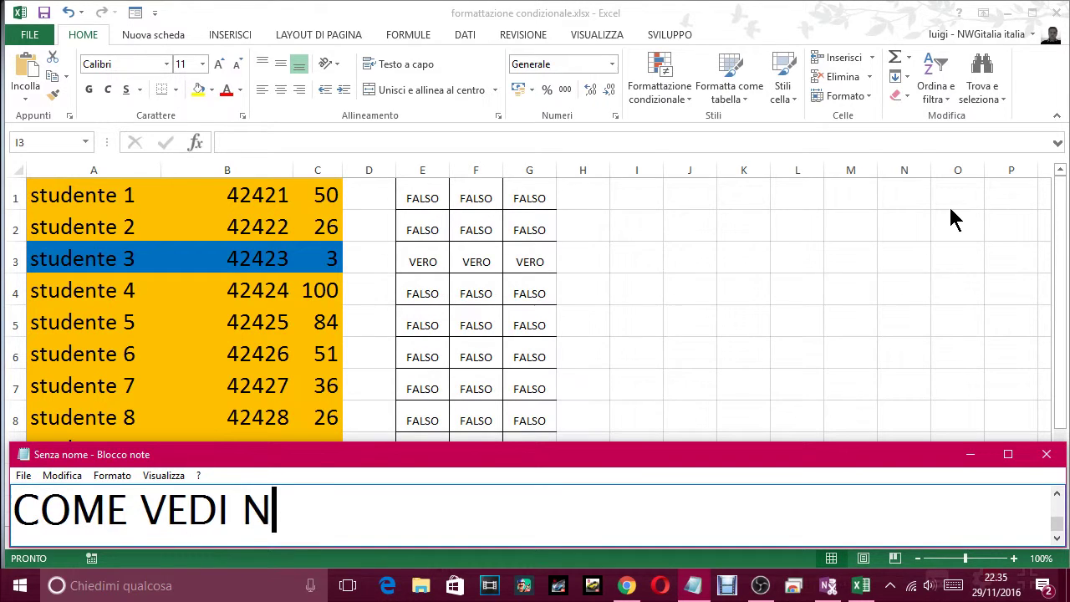
text(EL SECONDO)
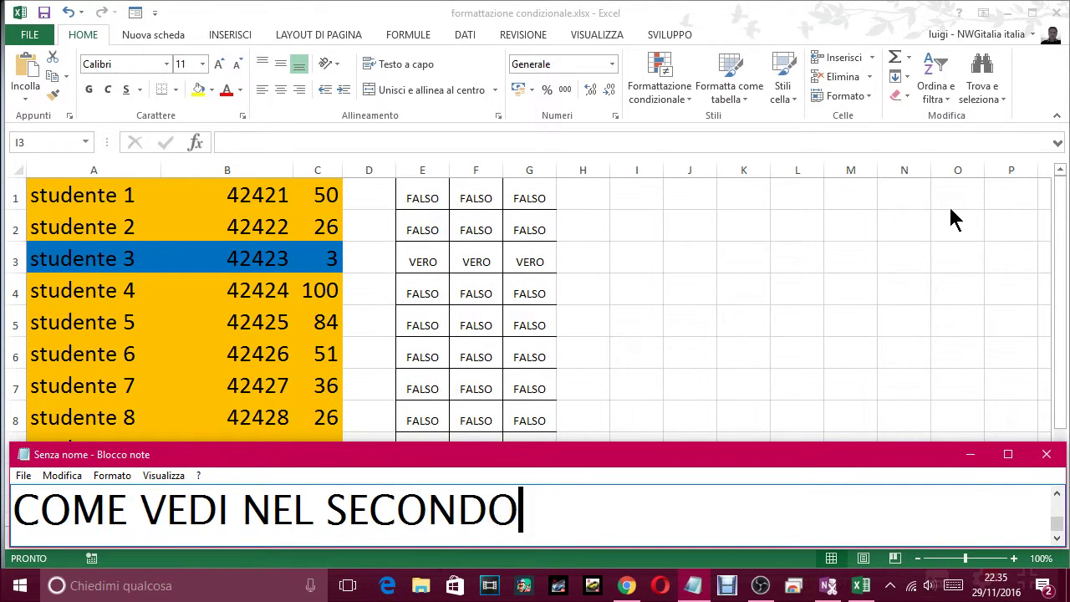
text( ESEMPIO HO)
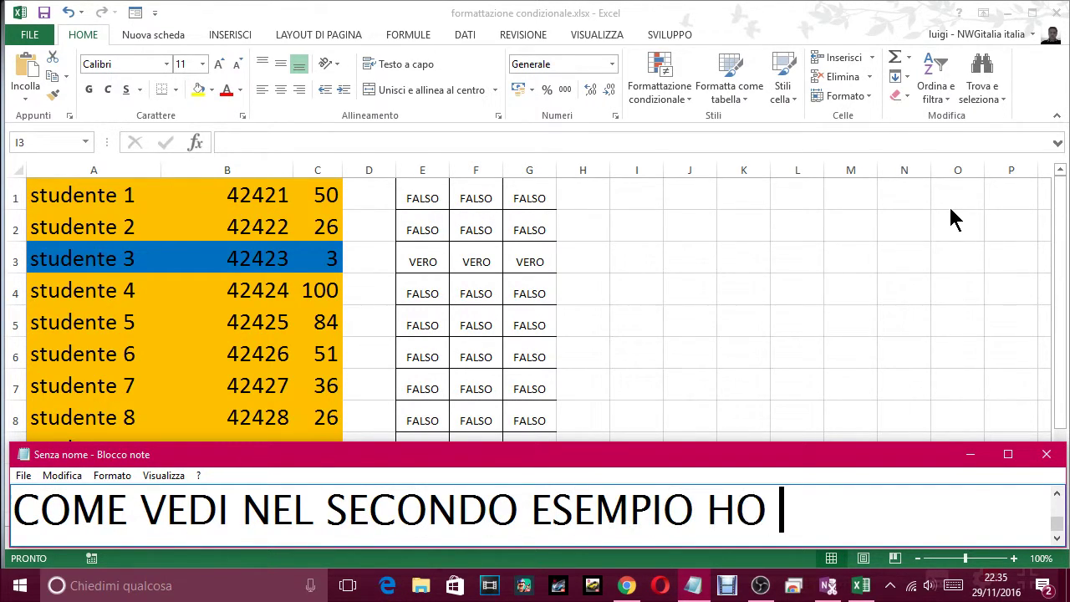
text( F)
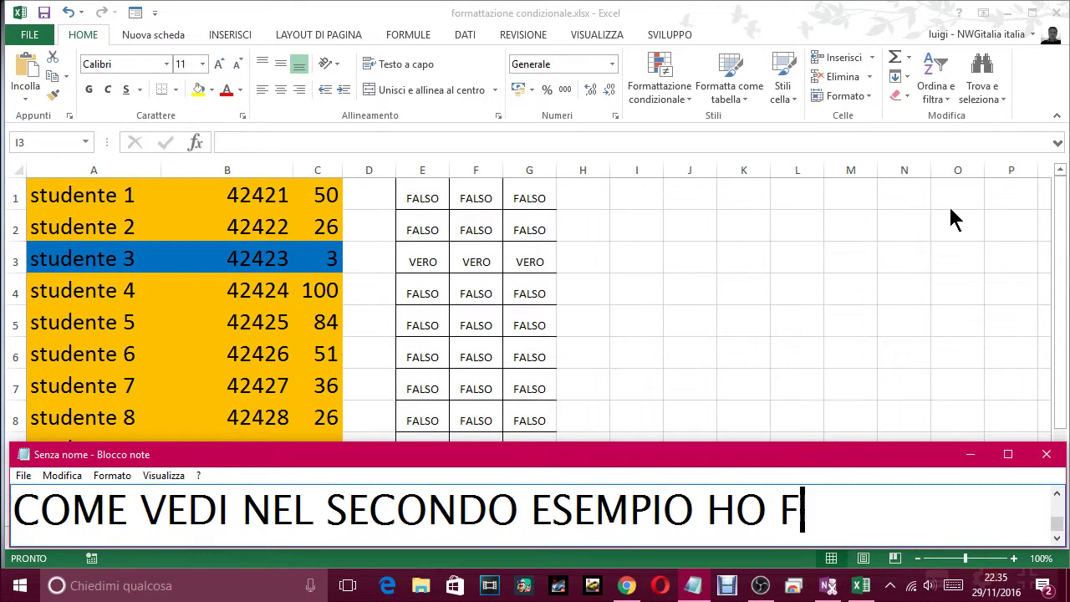
text(ATTO)
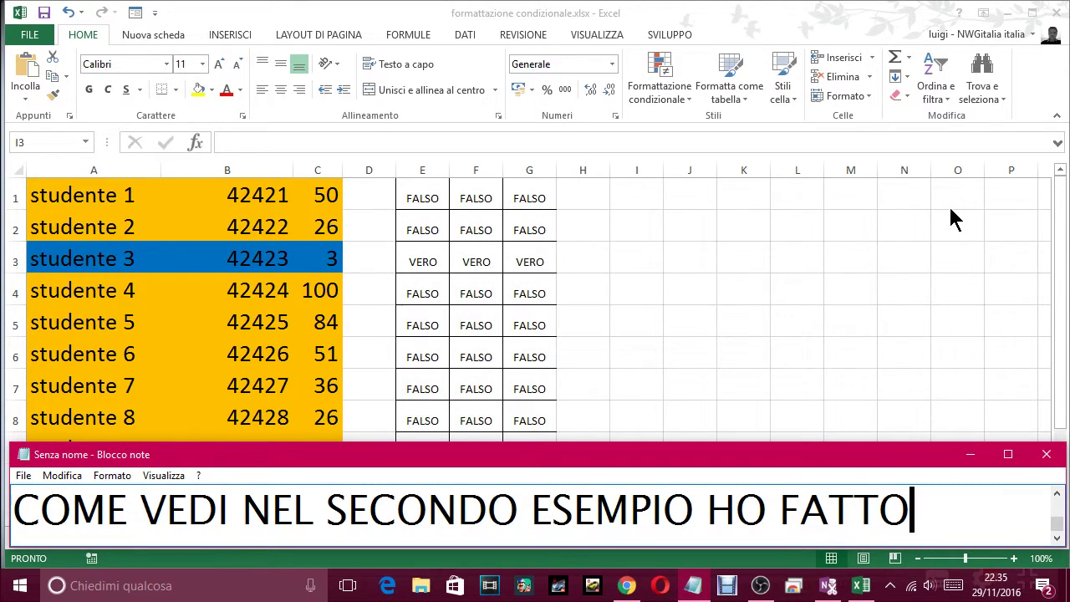
text( SE)
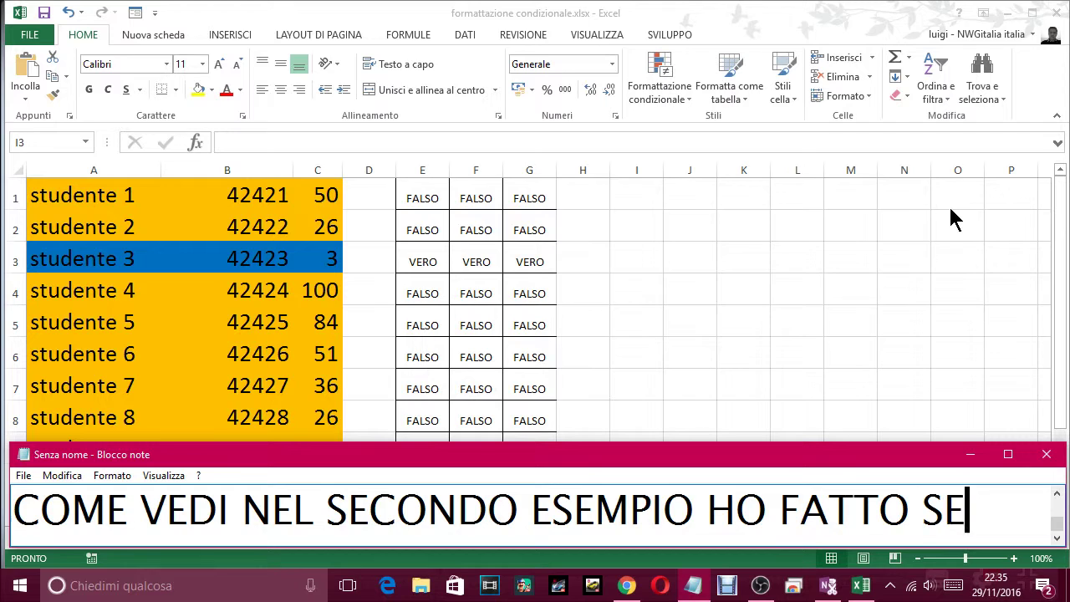
text(MPLICEMEN)
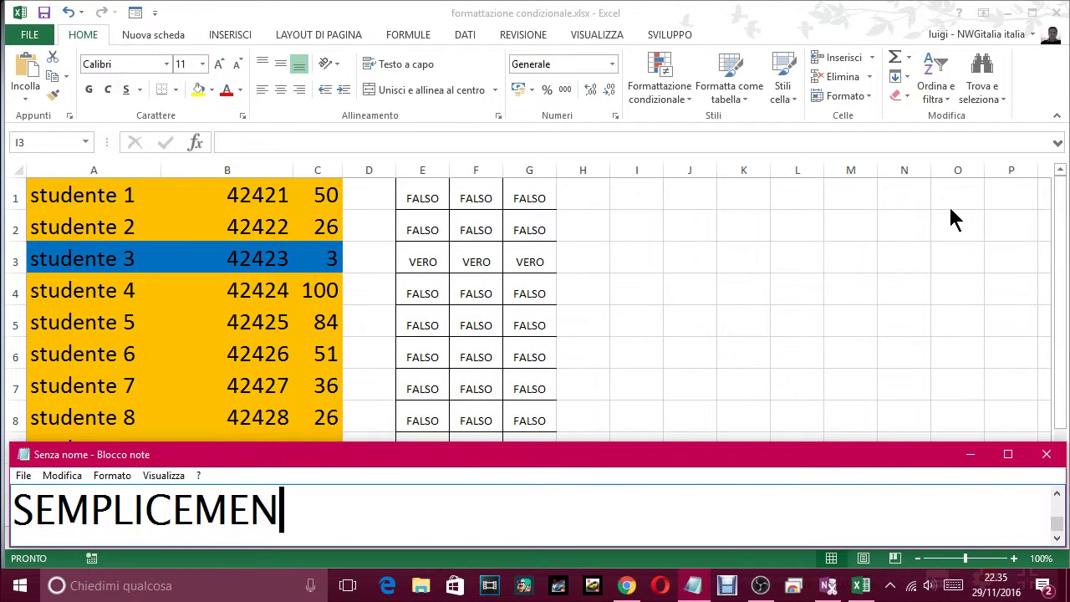
text(TE ILCONTR)
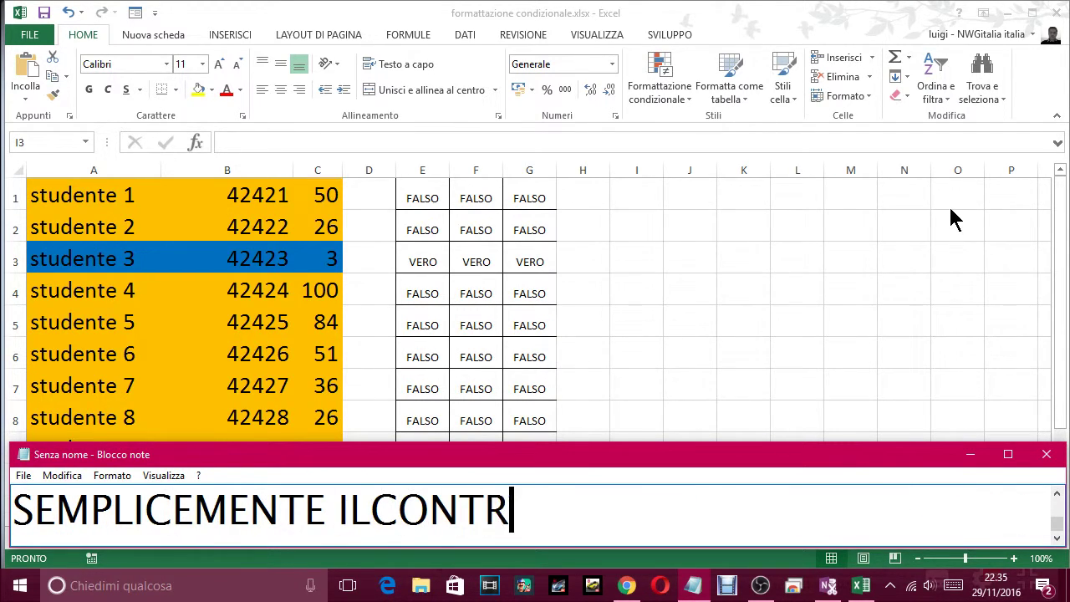
text(ARIO, E IL )
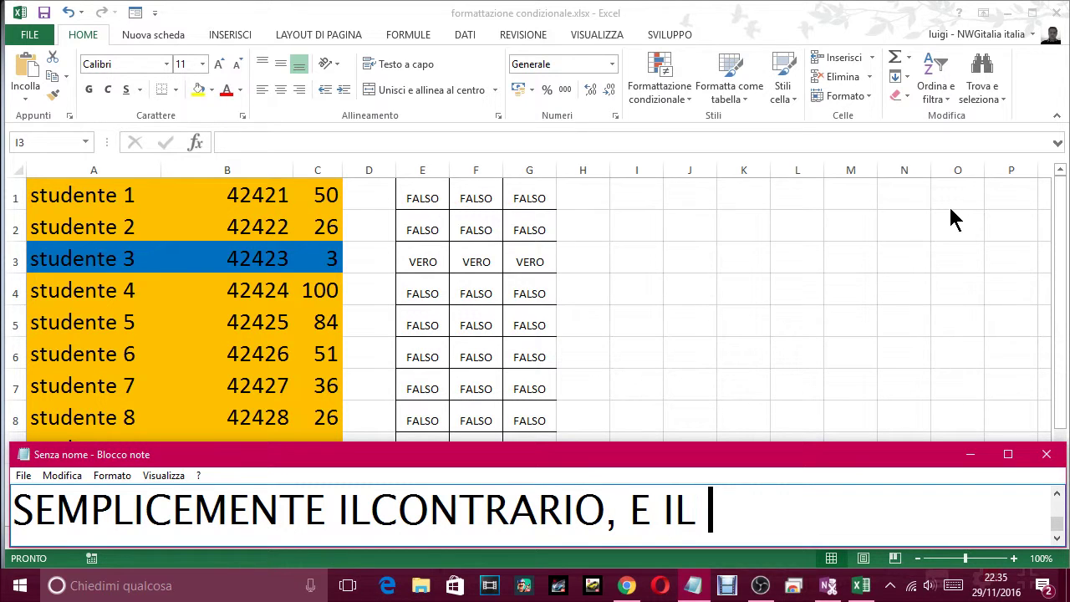
text(COLORE BL)
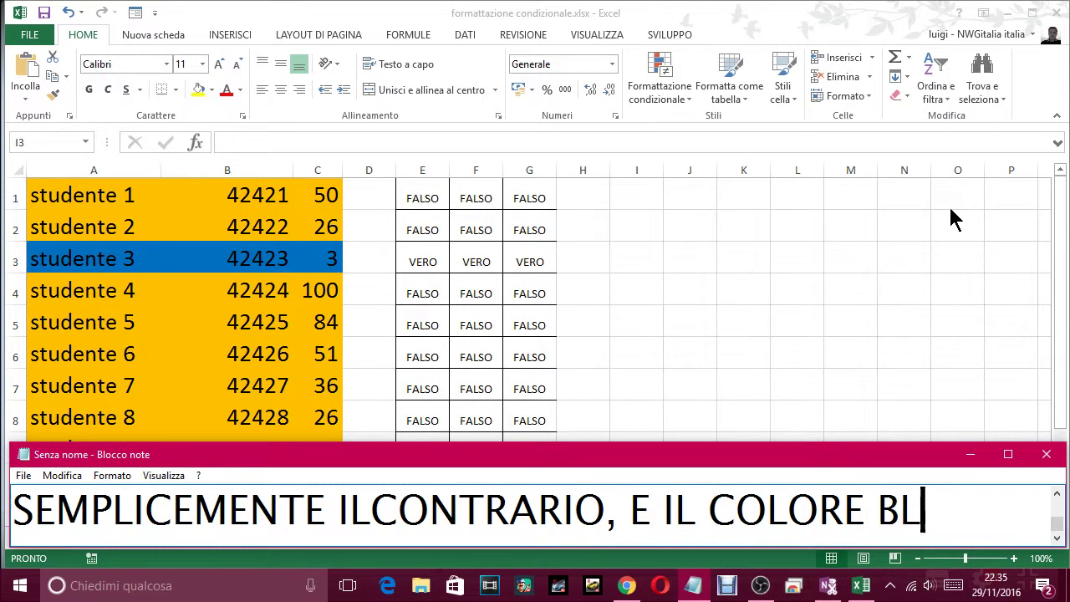
text(U )
text(L'HO)
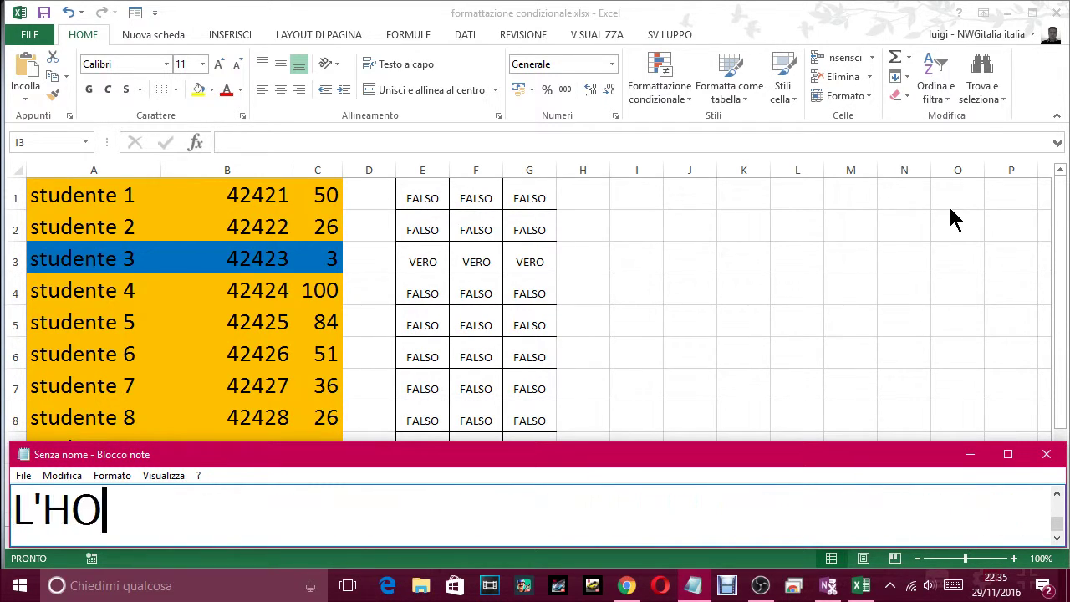
text( DATO AL )
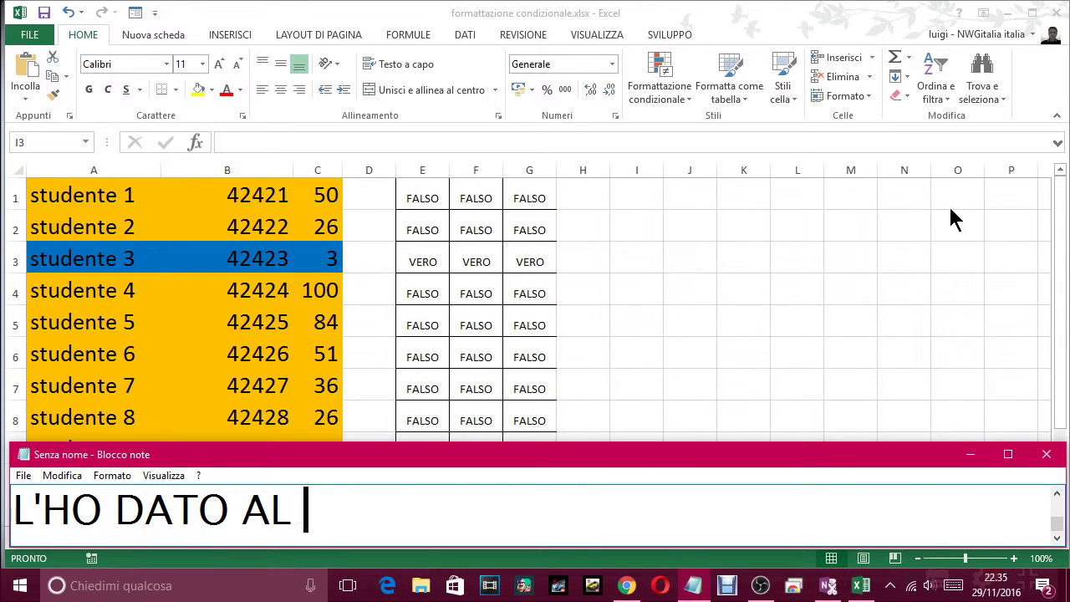
text(VALO)
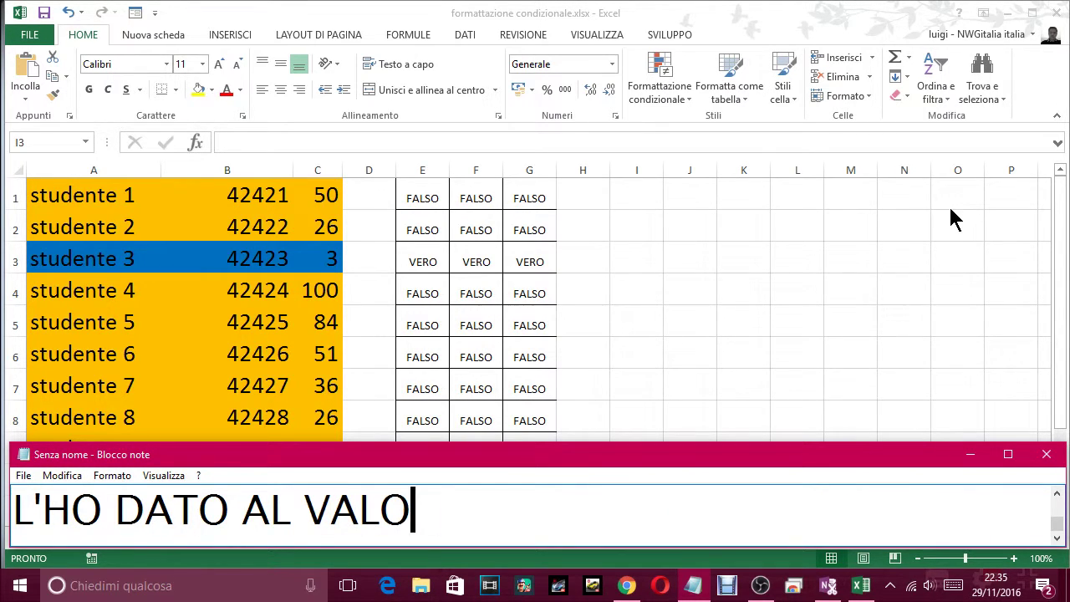
text(RE P)
text(IU )
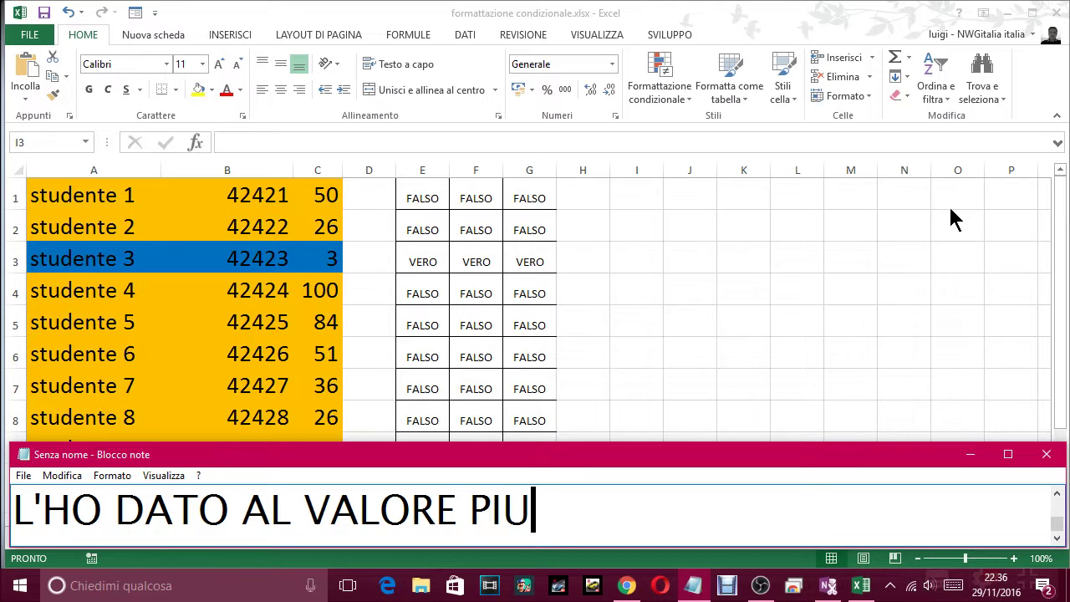
text(BASSO DI )
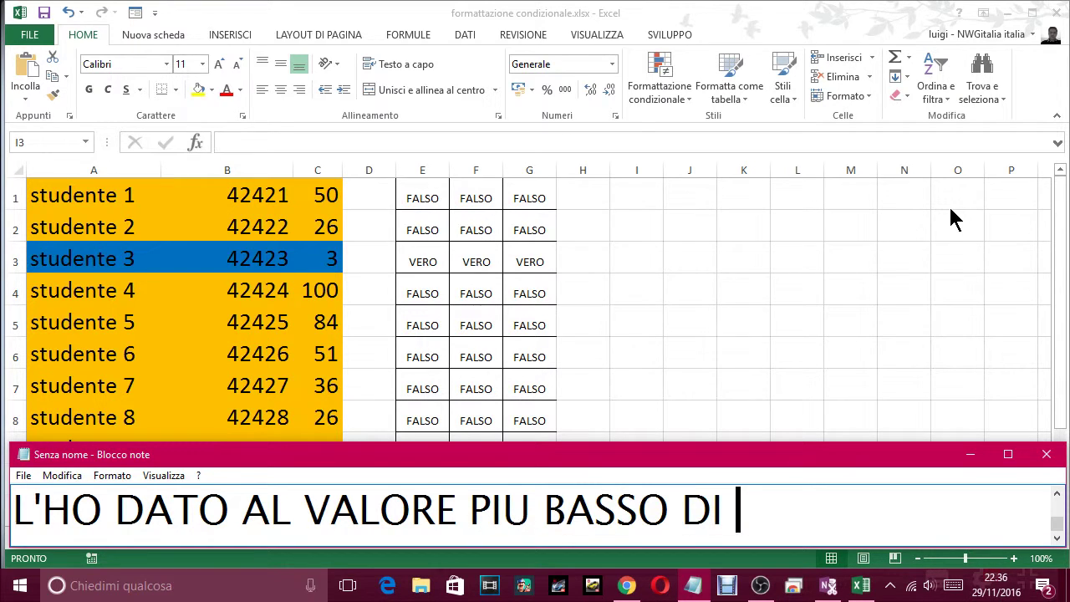
text(18)
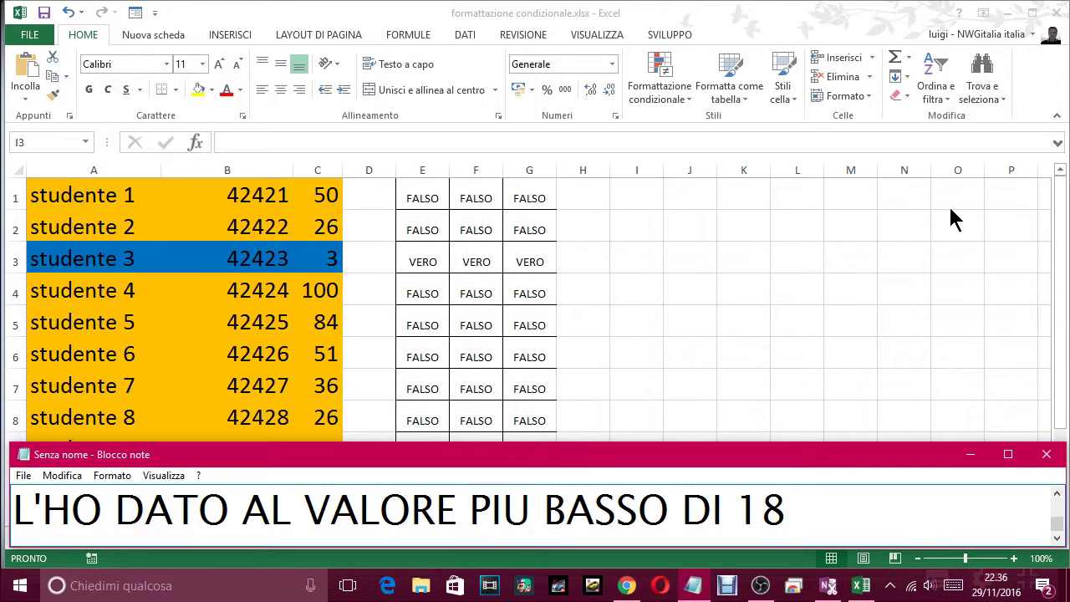
text(, IN )
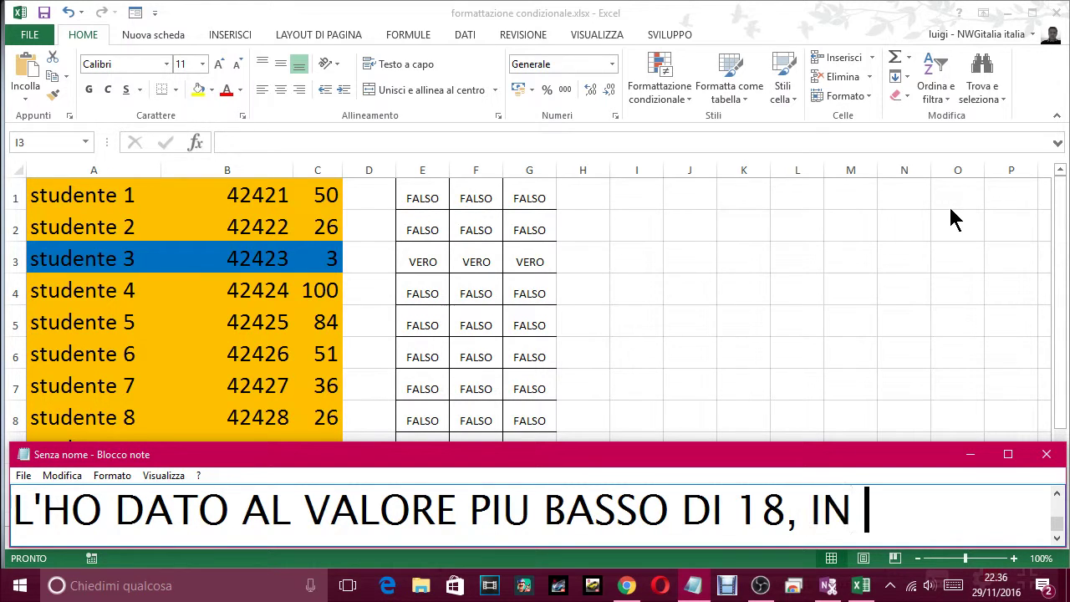
text(MANA)
key(BackSpace)
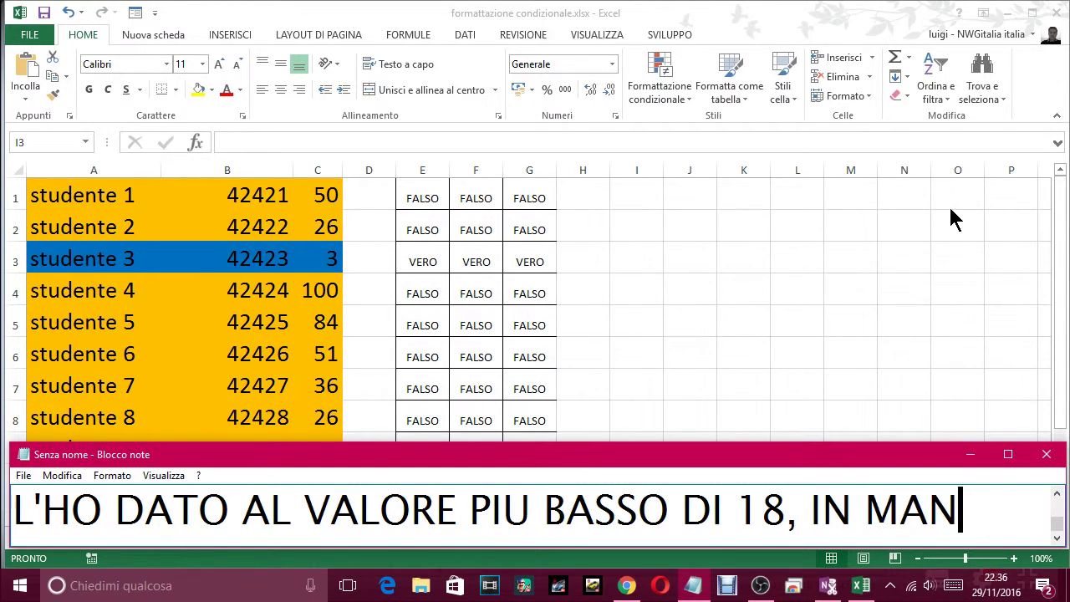
text(IERA CONDIZION)
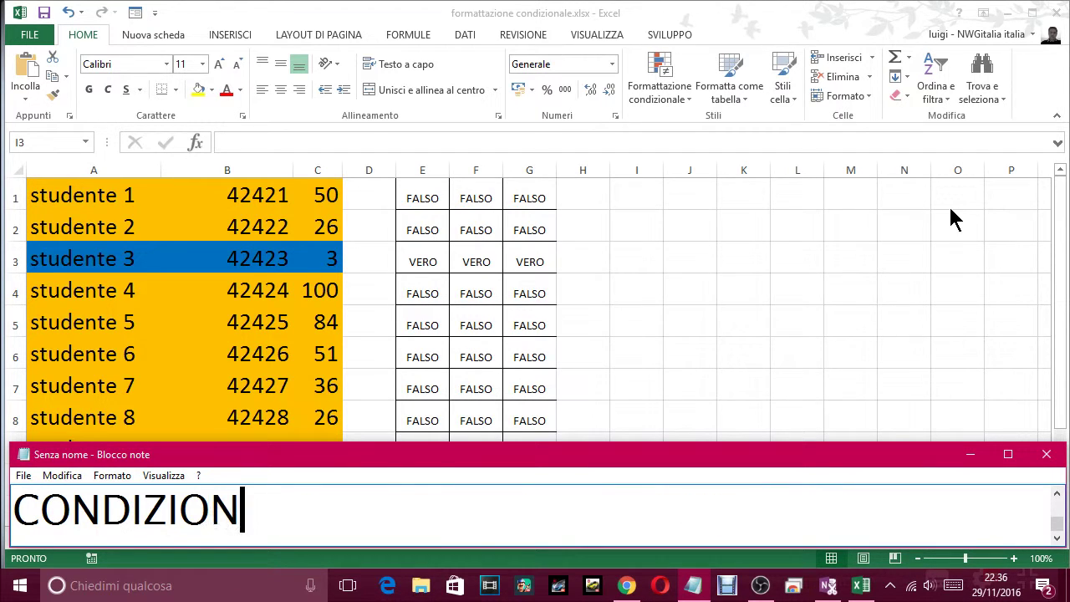
text(ALE,)
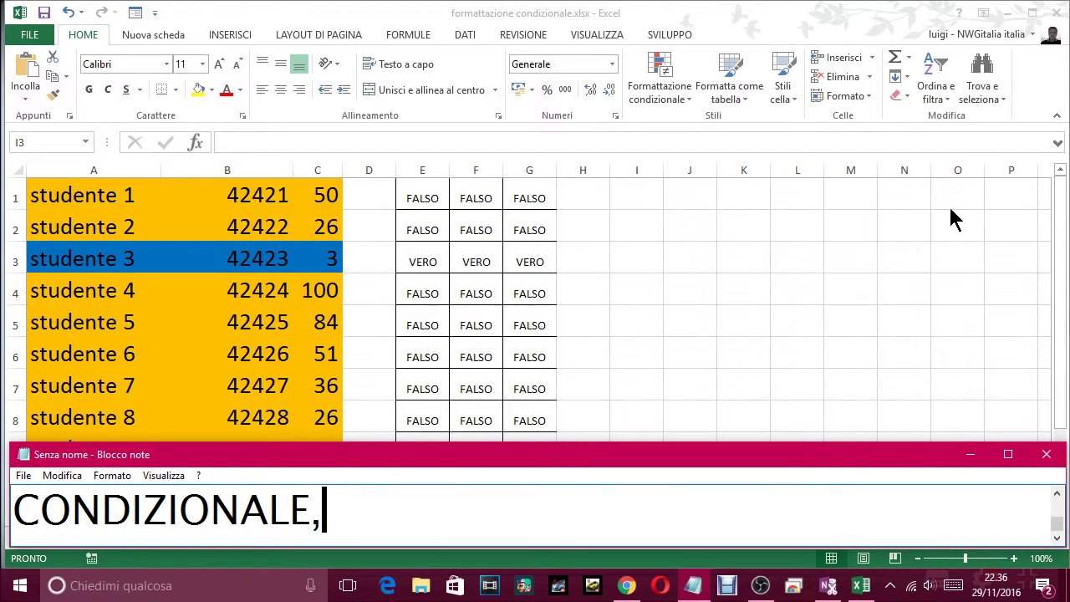
key(Return)
text(SE IO )
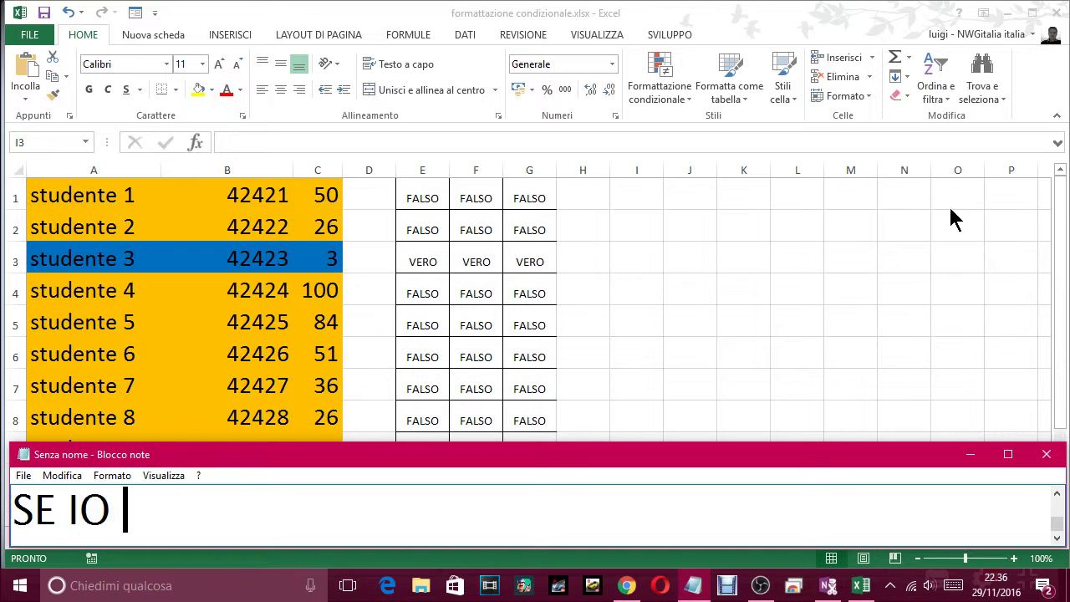
text(CAMBIO )
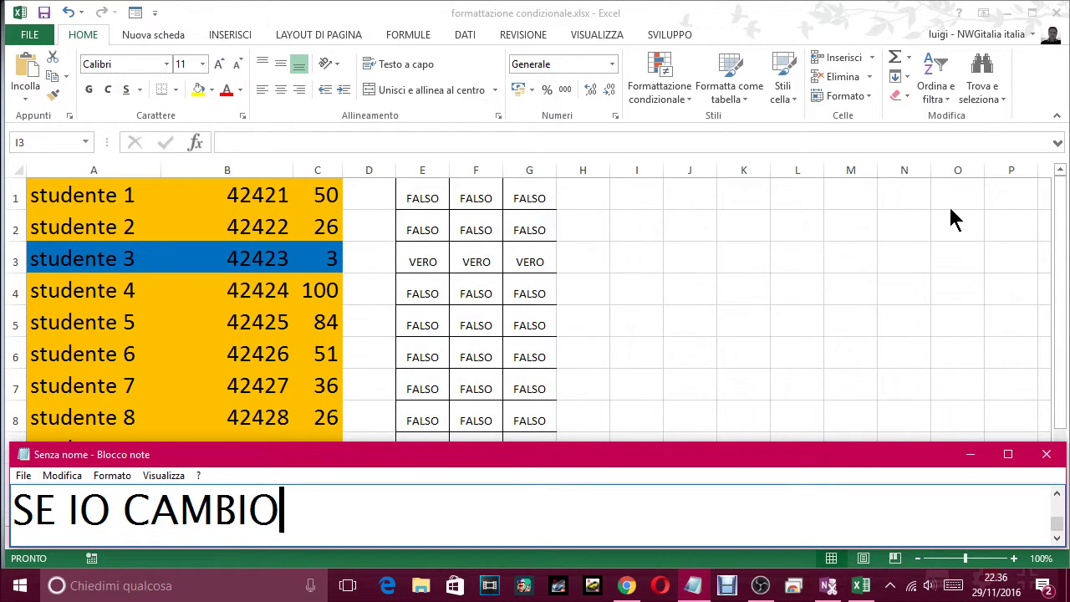
text(IL VAL)
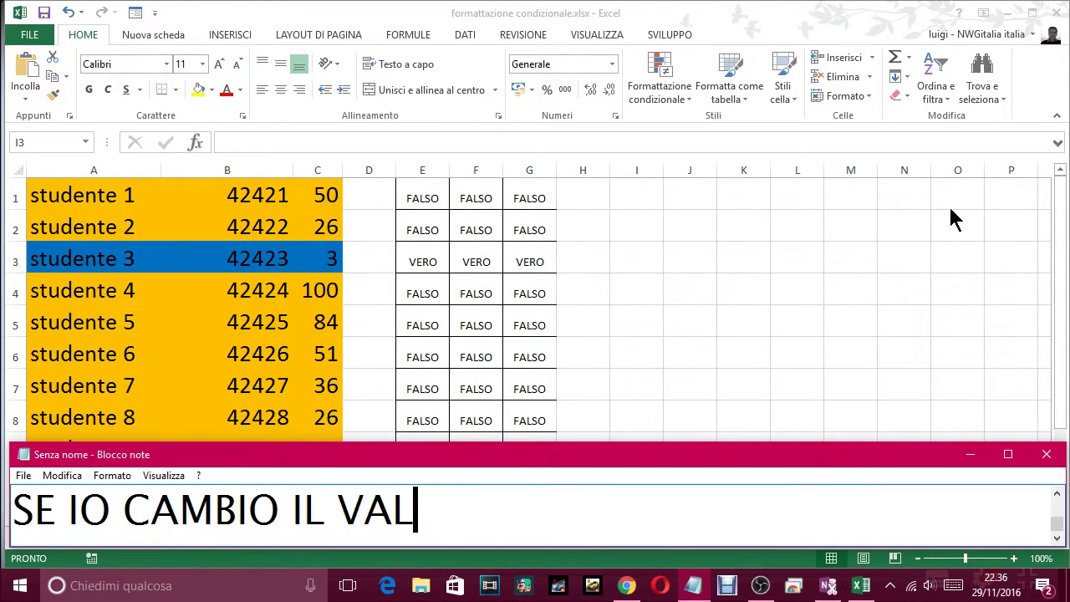
text(O)
text(RE)
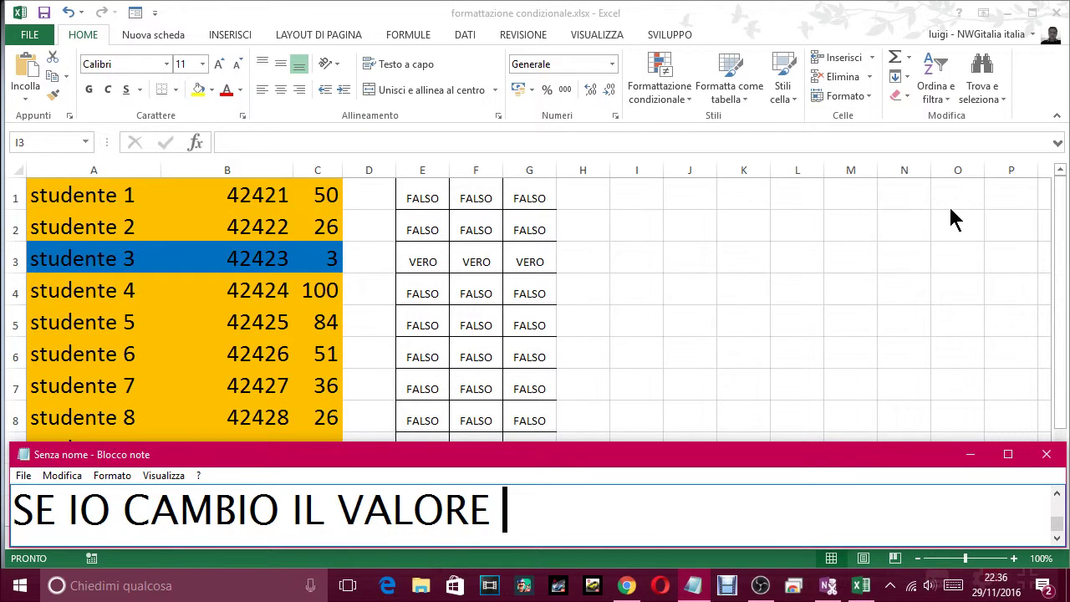
text( , VEDIAMO.)
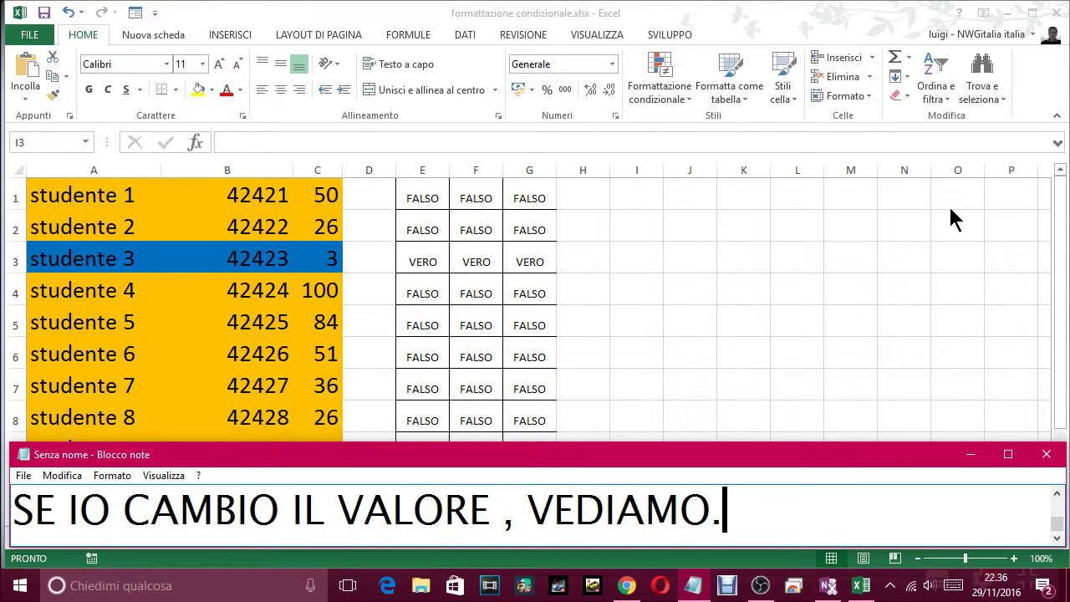
text(..)
Step: Enter 23 in C3 so studente 3's row switches from blue to orange
click(329, 258)
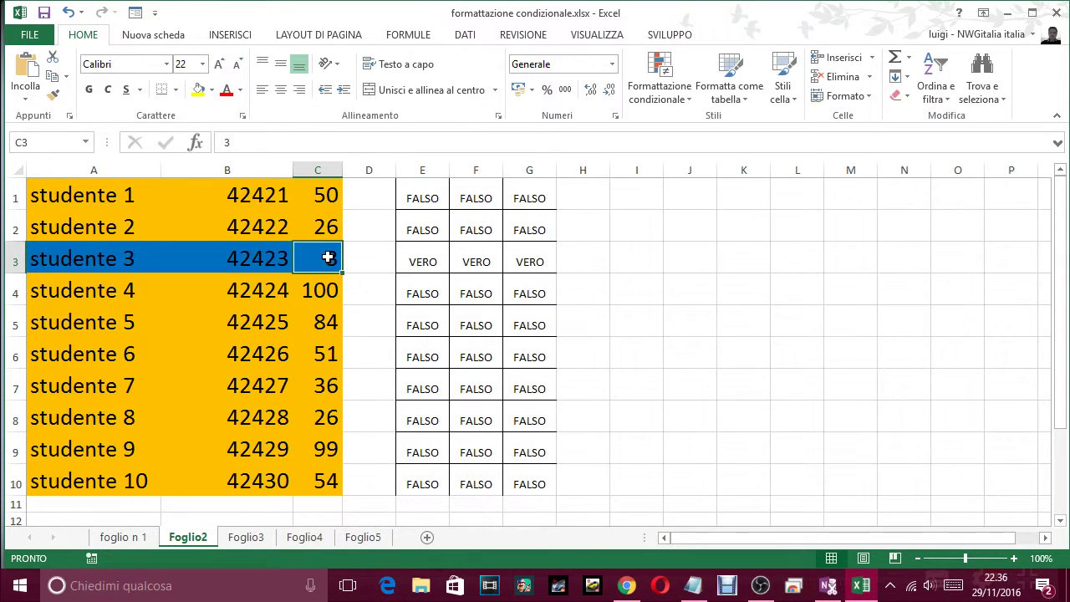
text(23)
key(Return)
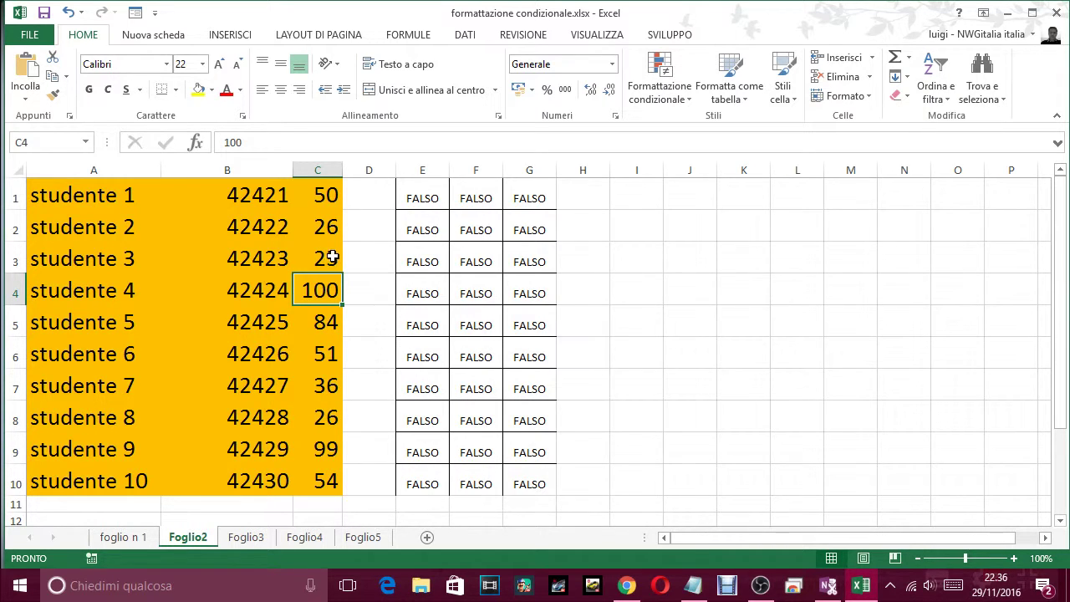
Step: Enter low scores in C3, C8 (2) and C10 (4) so those students' rows turn blue
click(333, 257)
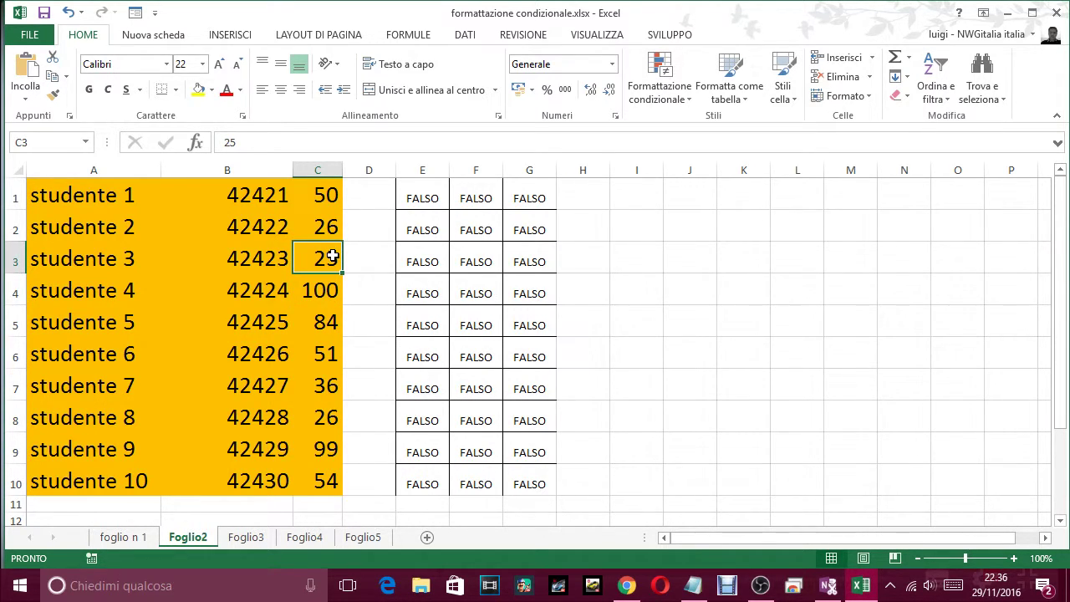
text(3)
key(Return)
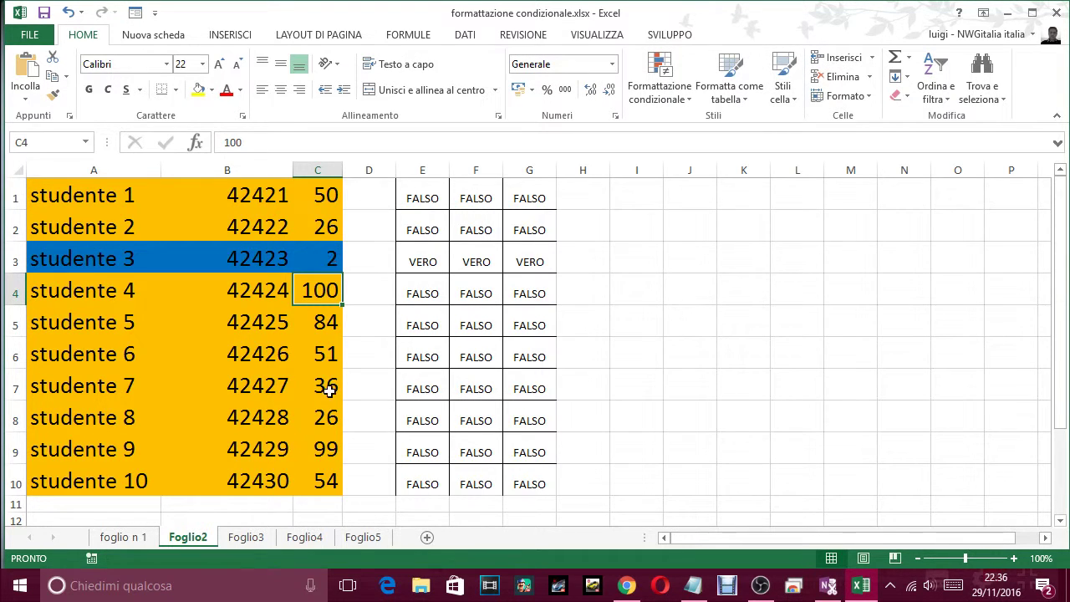
click(329, 421)
text(2)
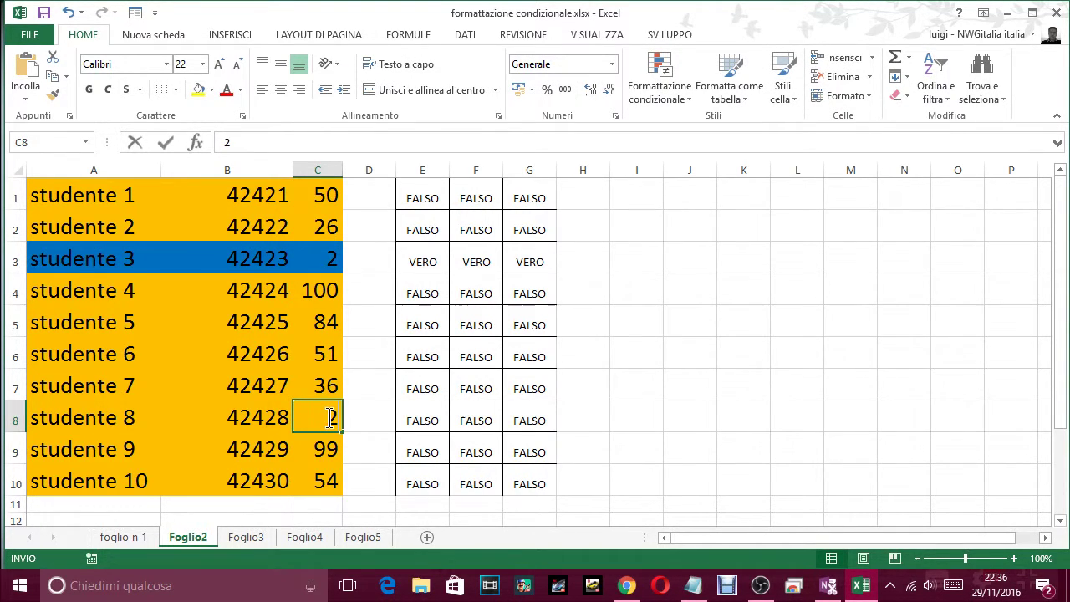
key(Return)
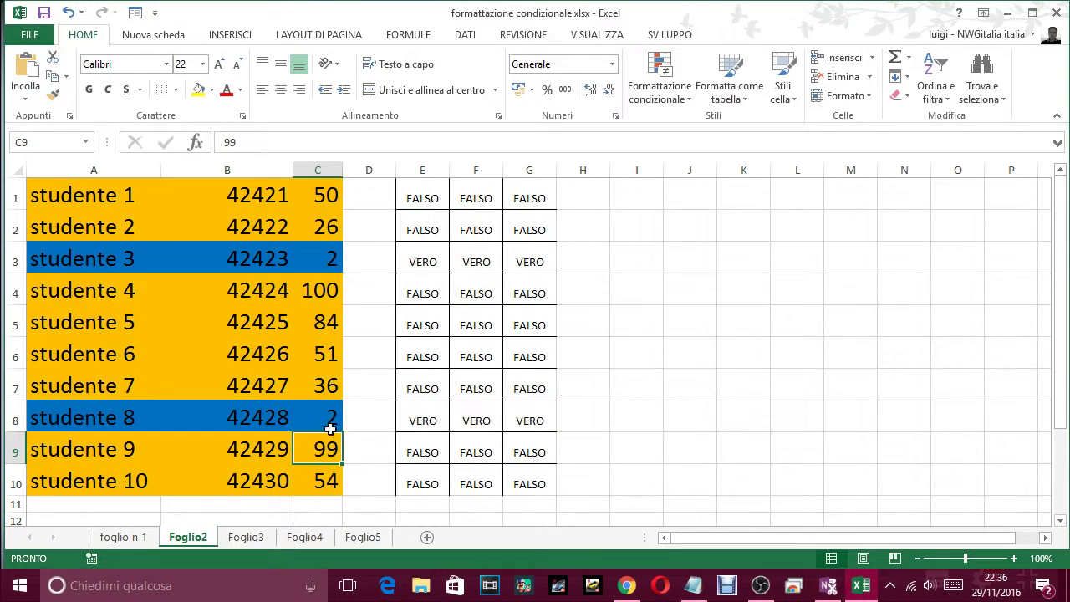
click(323, 484)
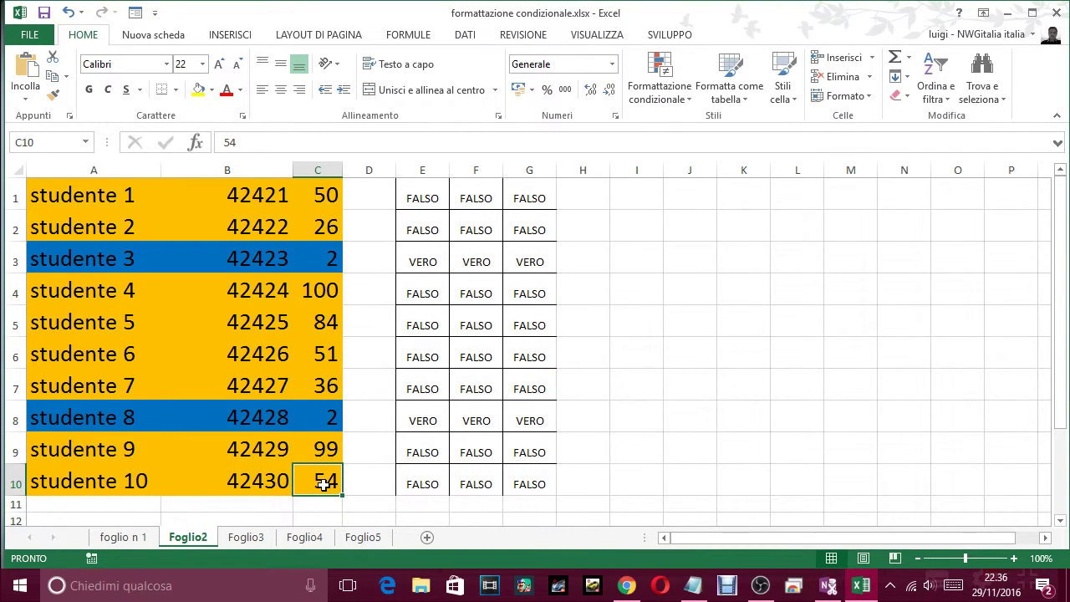
text(4)
key(Return)
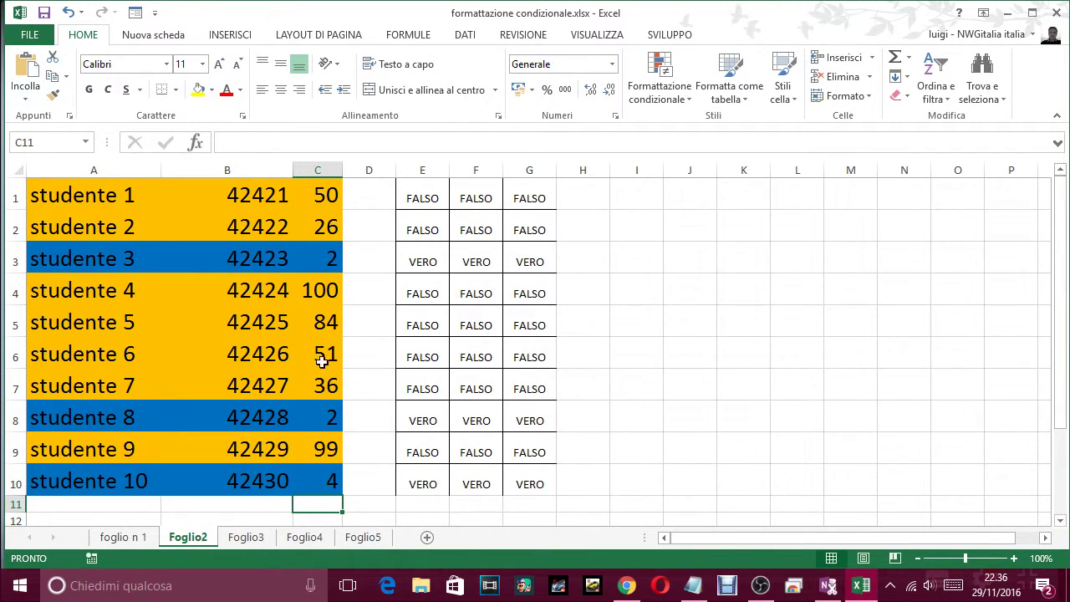
Step: Re-enter student 1's score in C1 several times, ending at 14 so row 1 turns blue
click(320, 196)
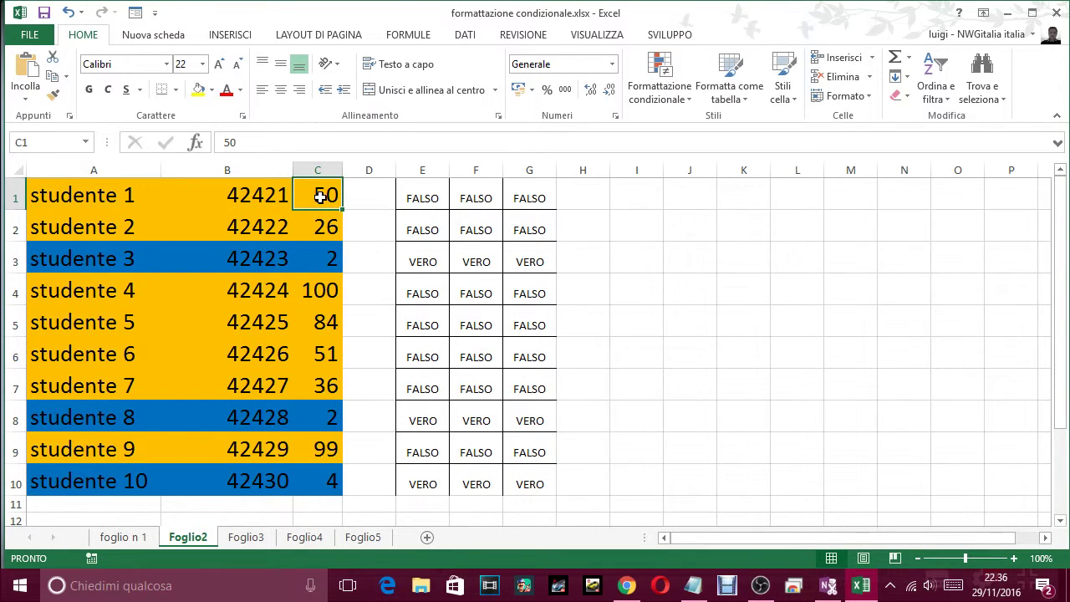
text(8)
key(Return)
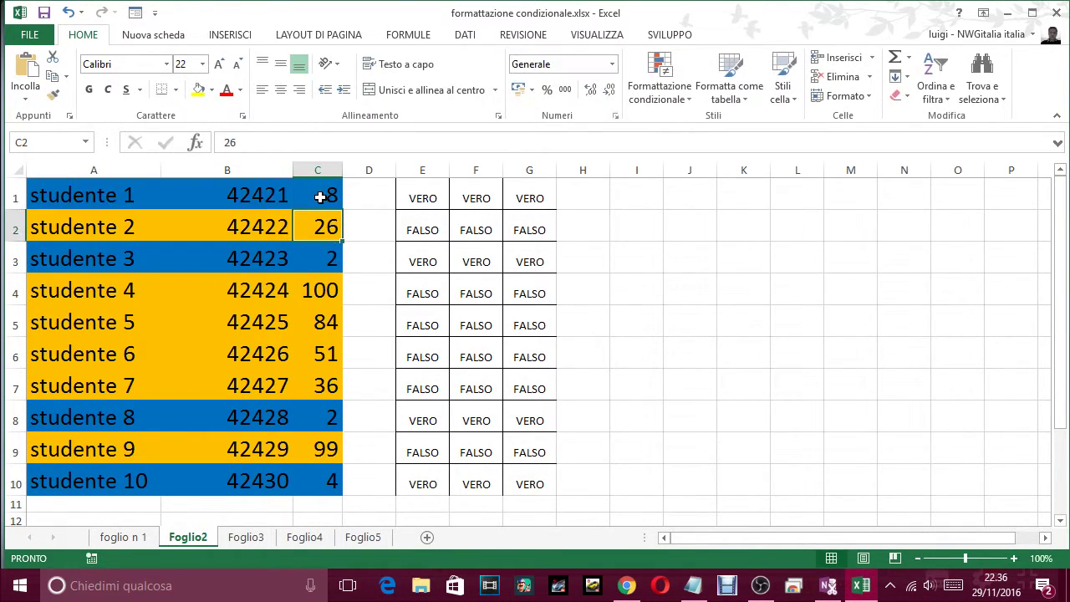
click(321, 196)
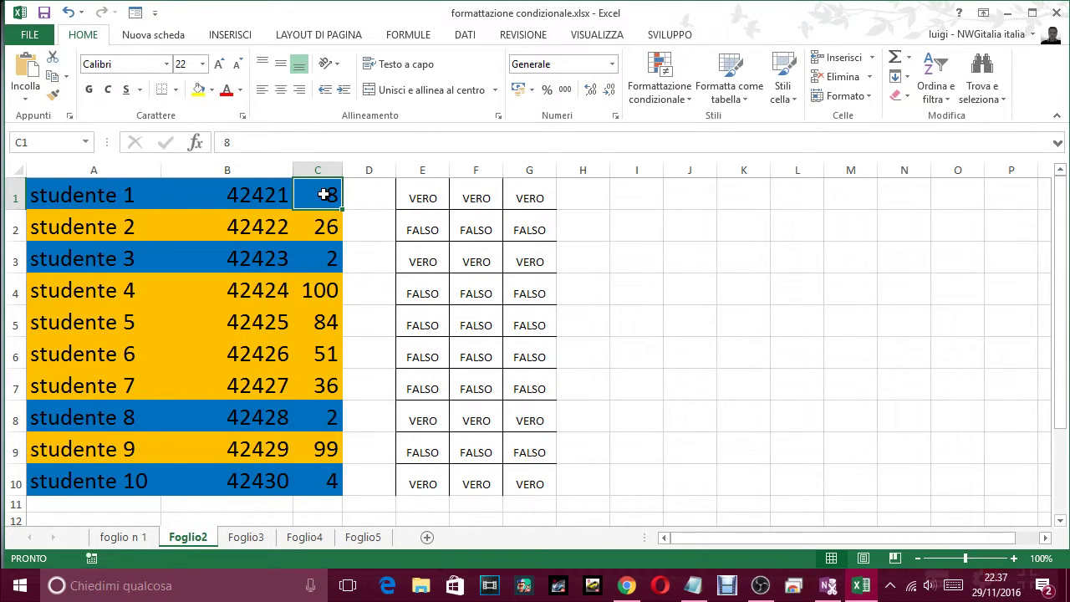
text(19)
key(Return)
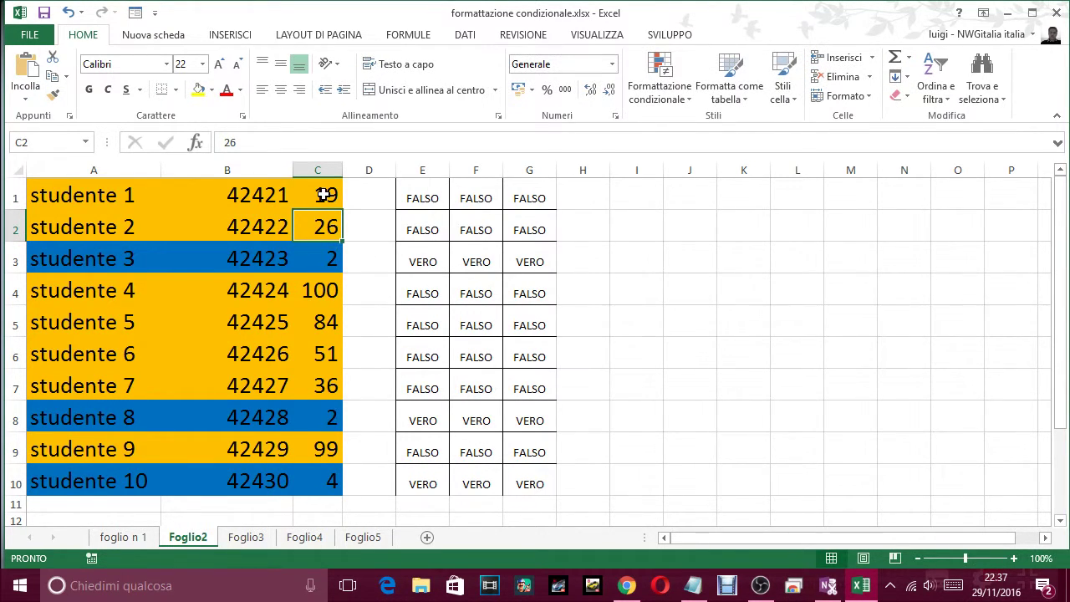
click(323, 195)
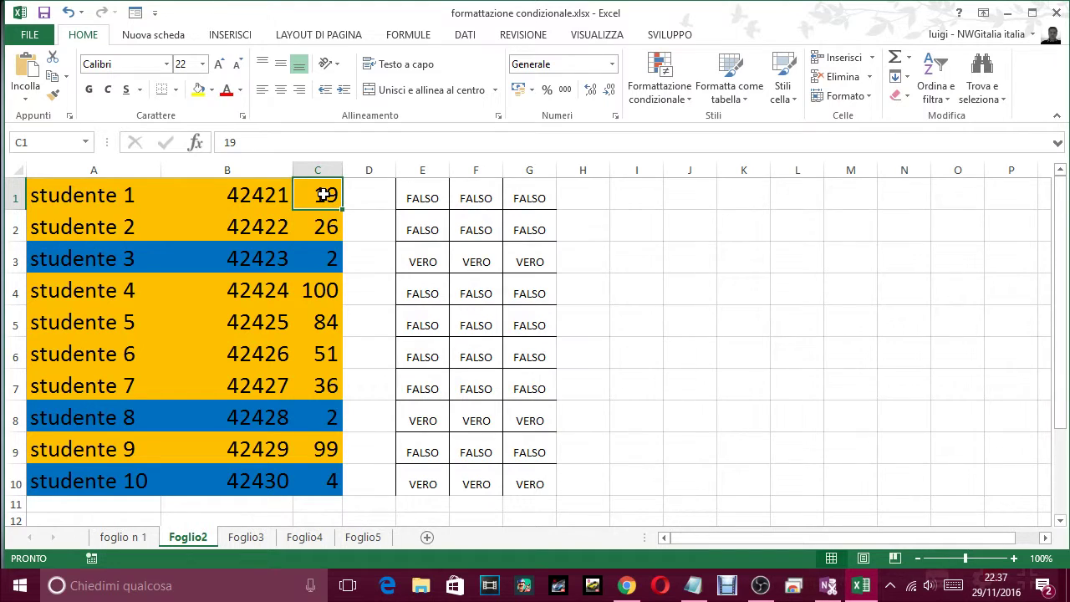
text(34)
key(Return)
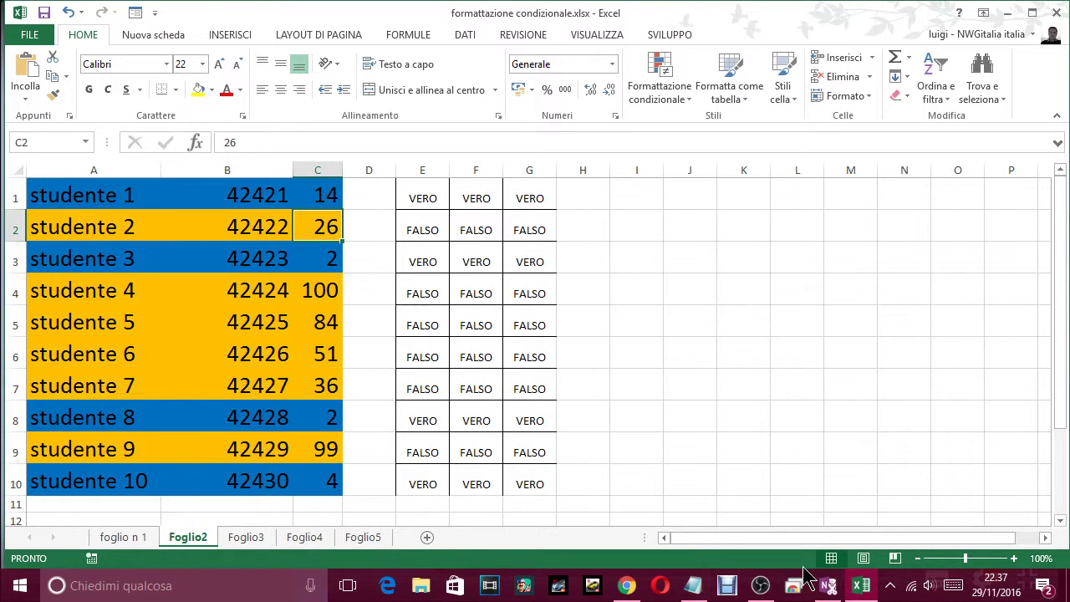
Step: Write in Notepad that values at or below 18 turn blue, hence 'FORMATTAZIONE CONDIZIONALE'
click(703, 587)
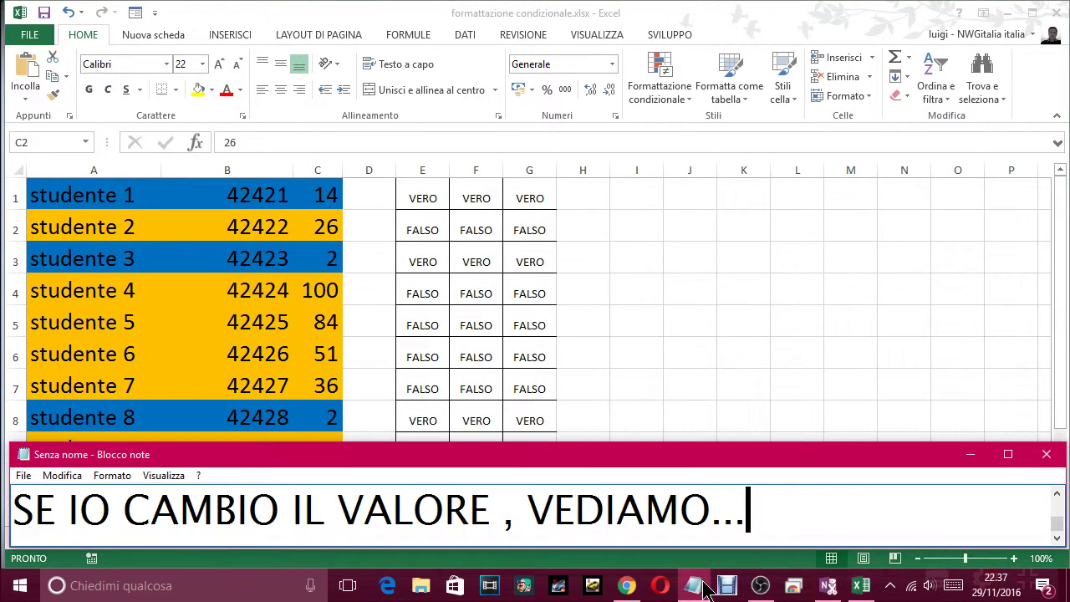
text(COME V)
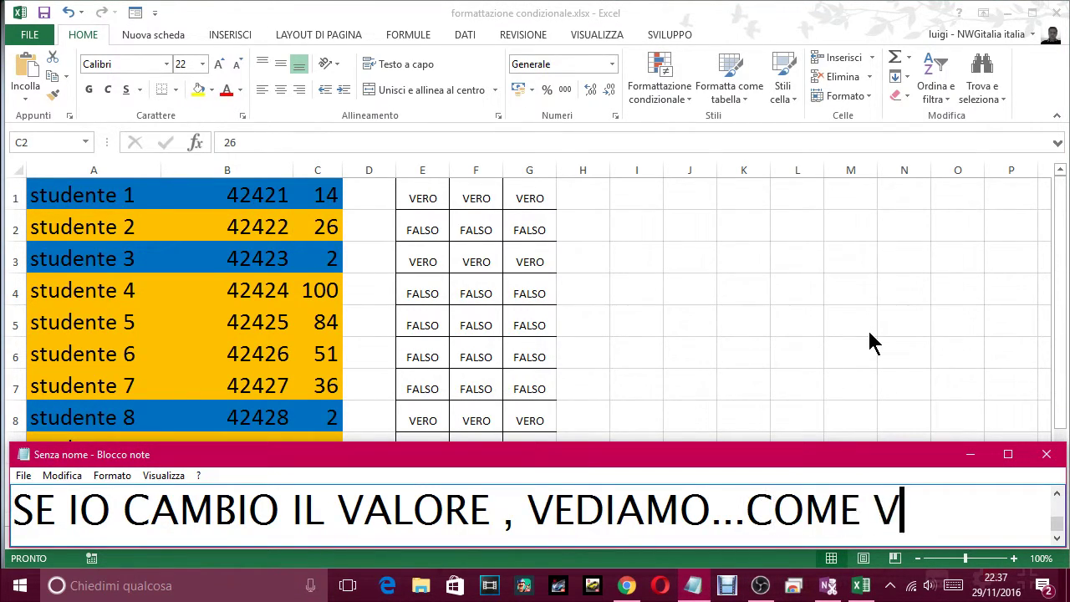
text(EDI TUTTI I)
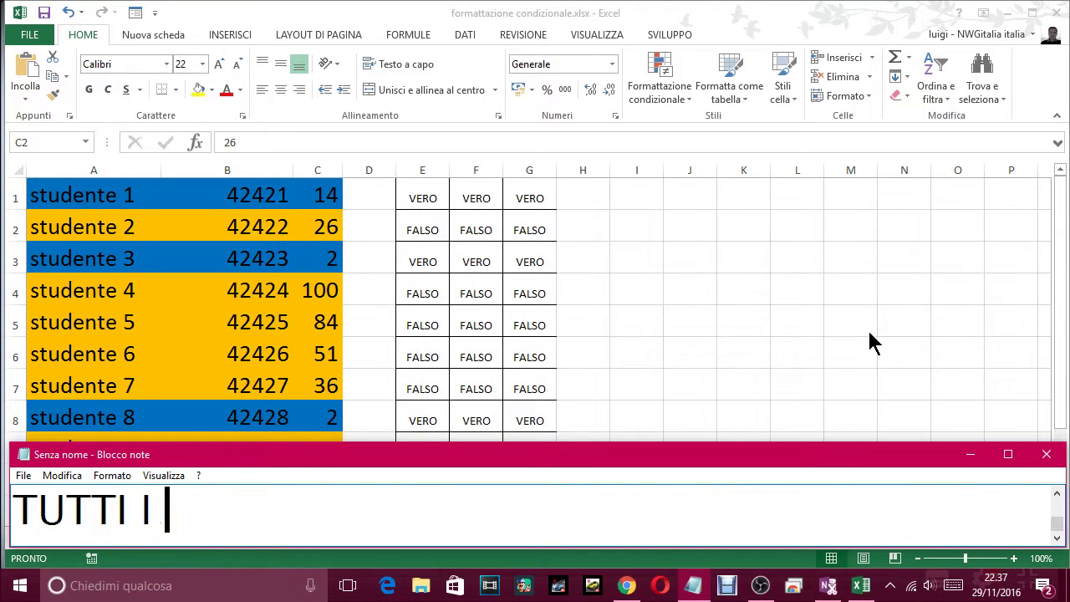
text( VALORI )
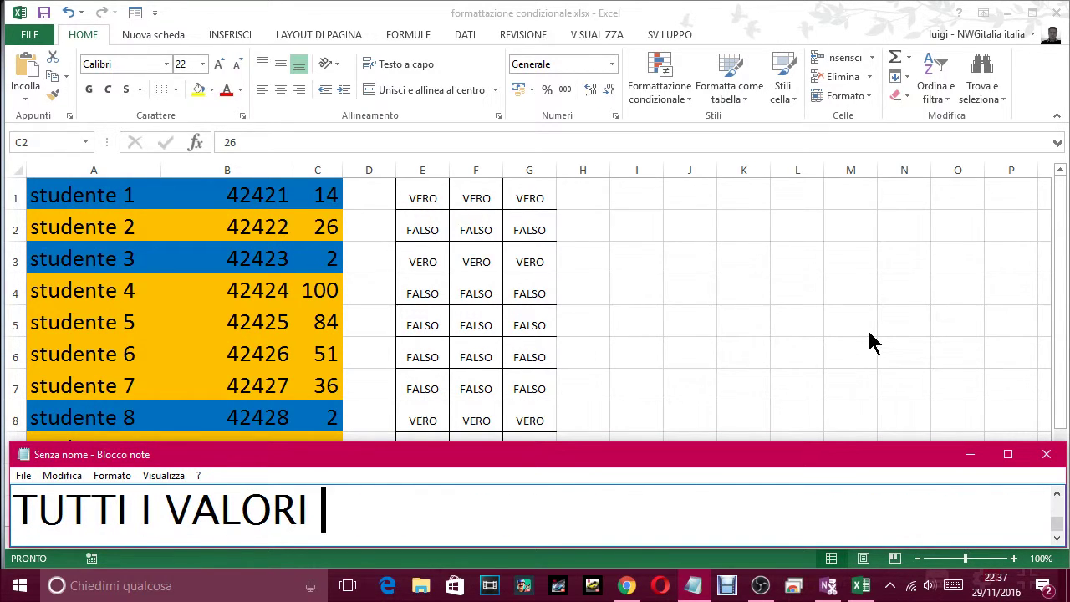
text(CHE VAN)
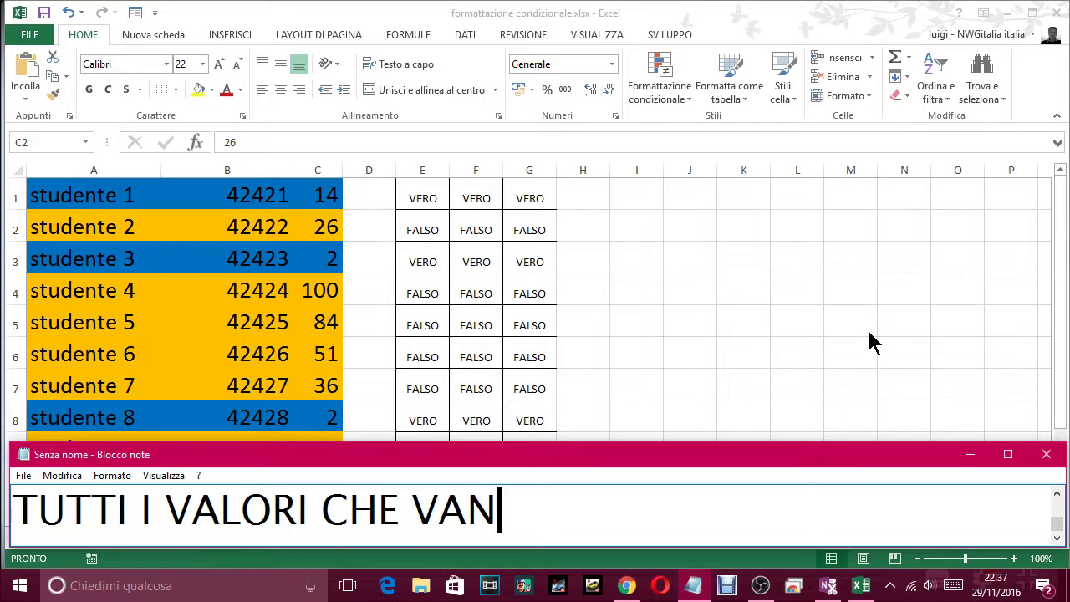
text(NO AL DIS)
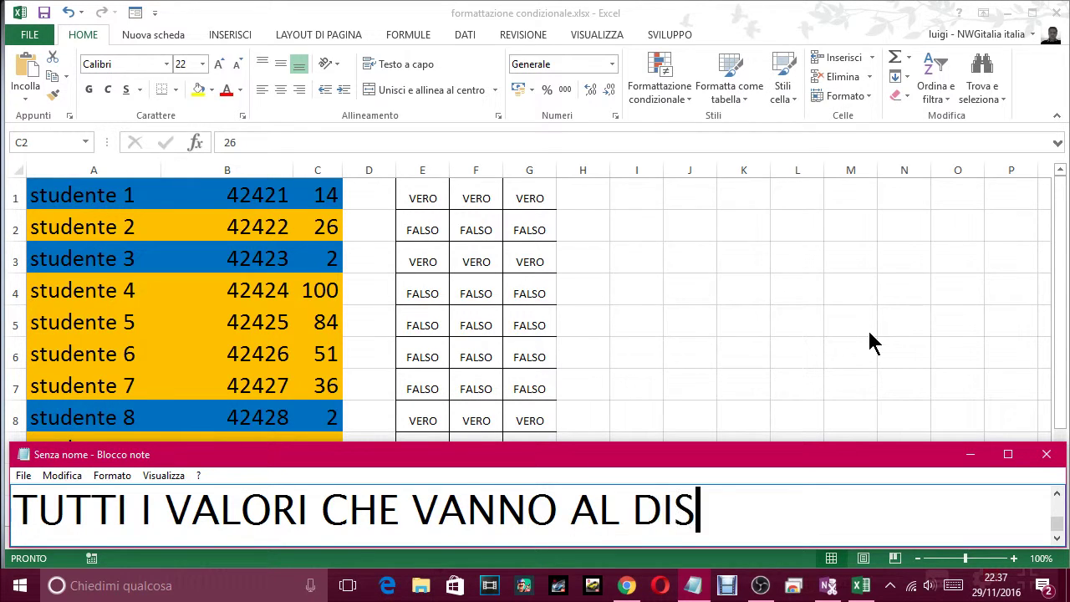
text(TTO)
key(BackSpace)
key(BackSpace)
key(BackSpace)
key(BackSpace)
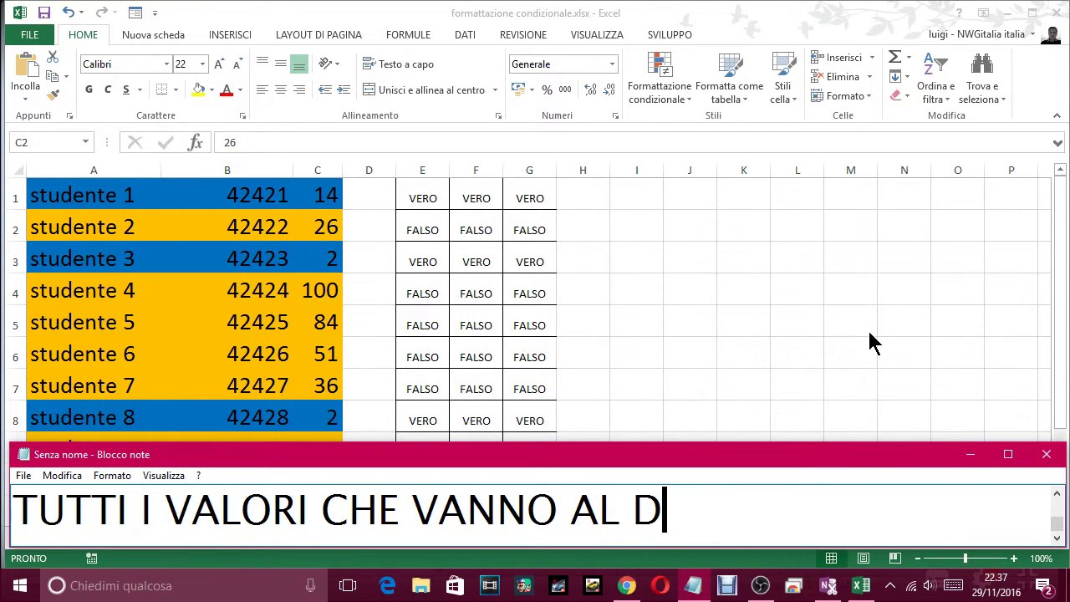
text( I SOT)
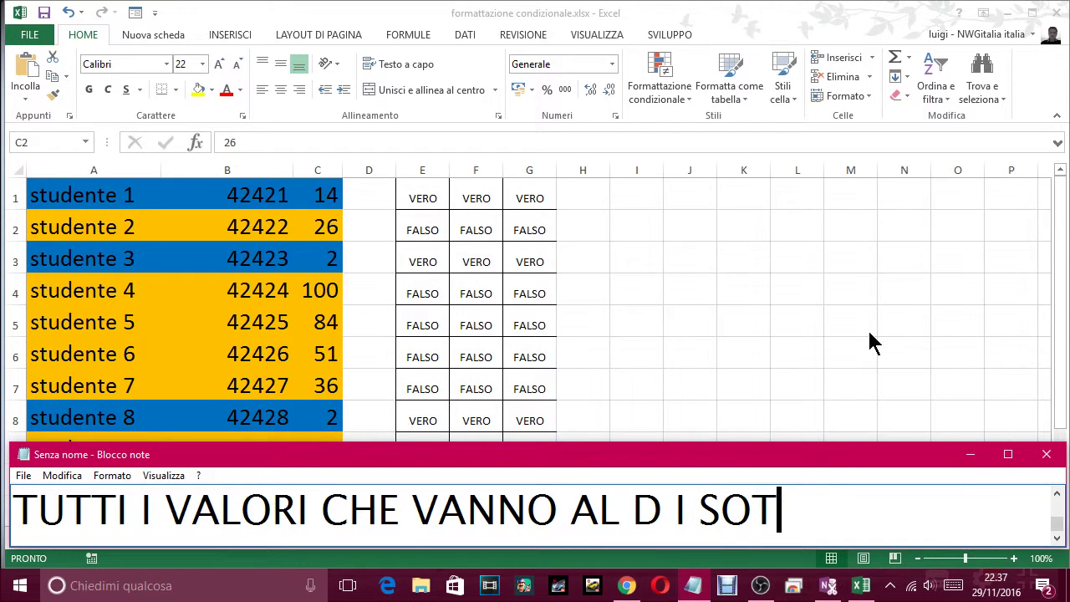
text(TO DEL 1)
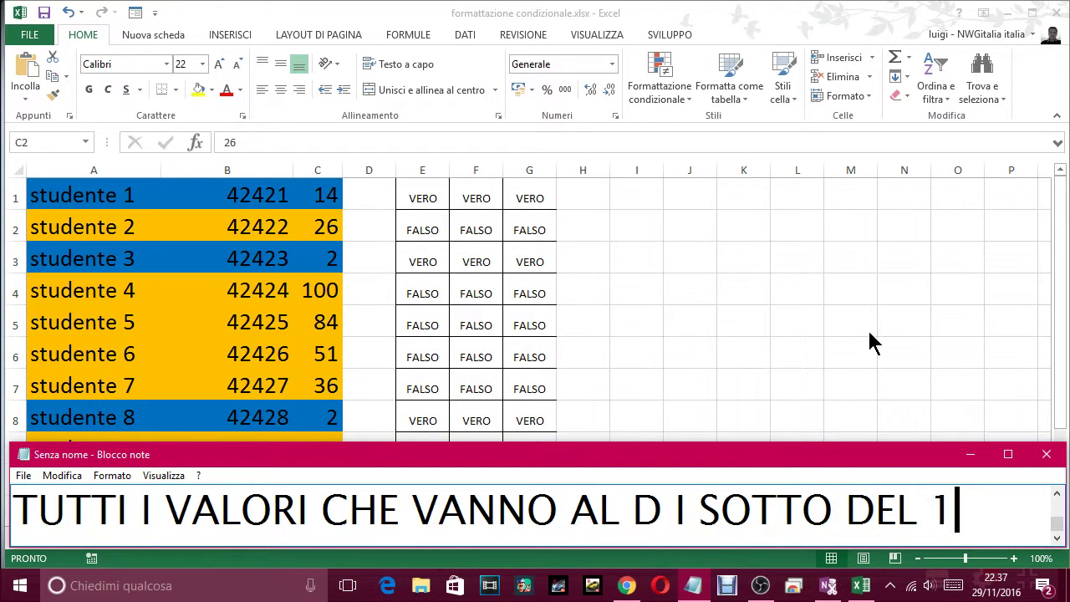
text(8 DIVENTA)
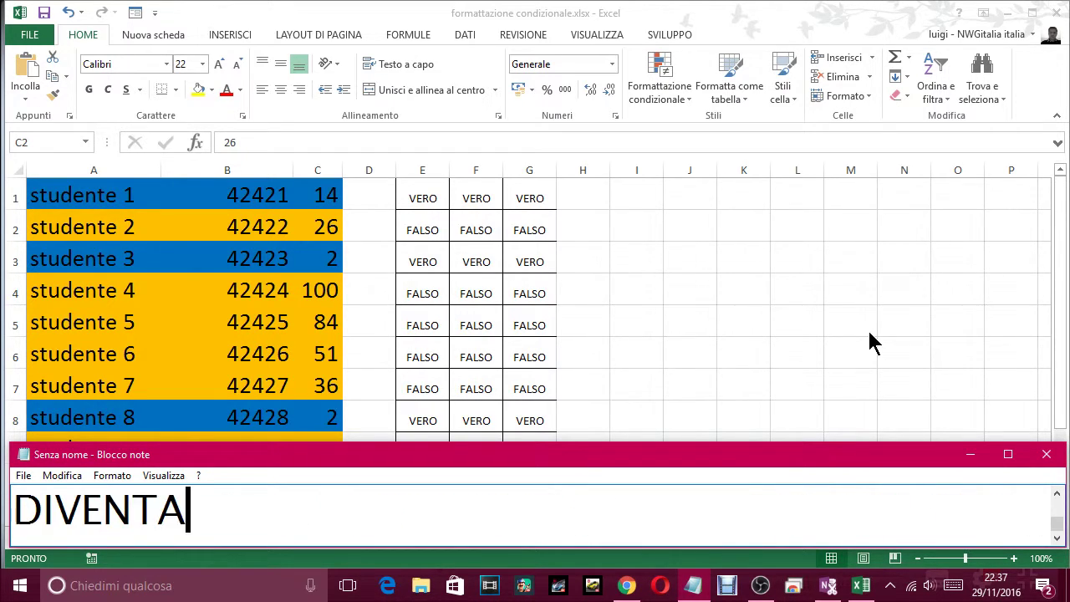
text(NO BLU.)
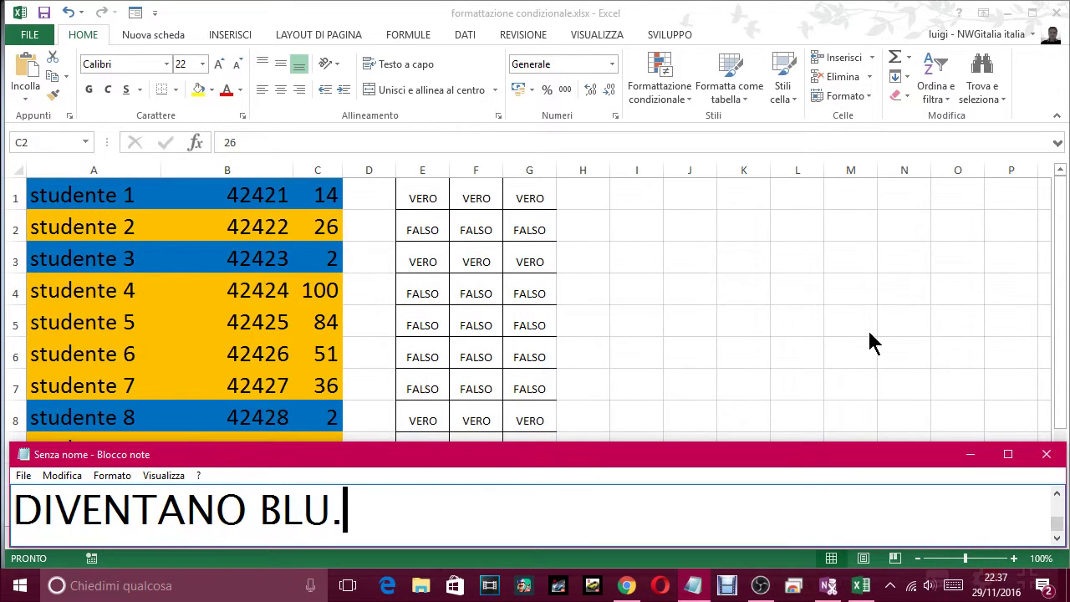
text( I)
key(BackSpace)
text(ECCO )
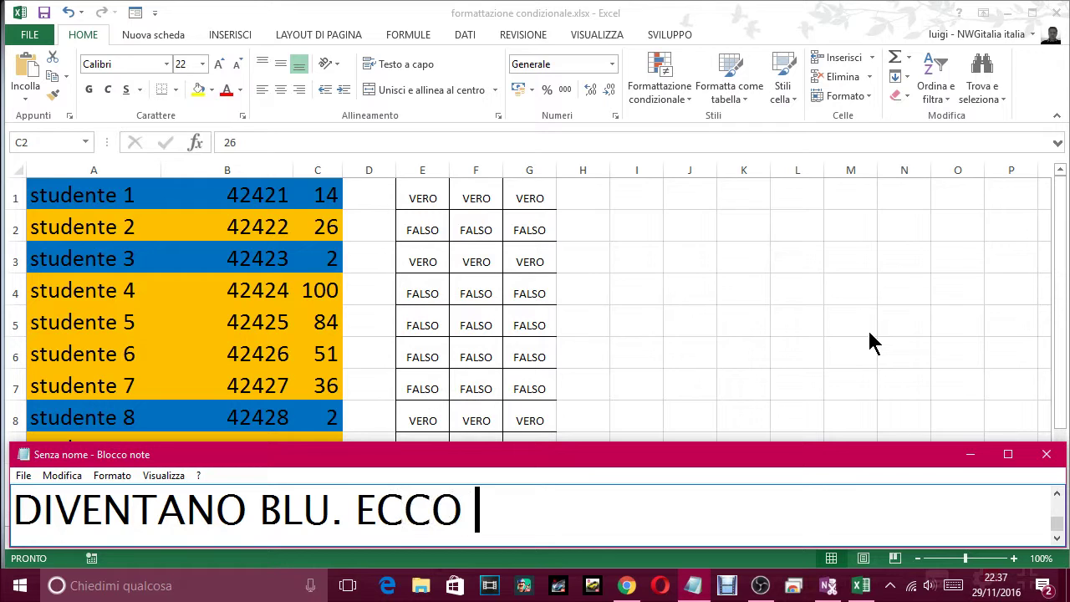
text(PERCHE SI CHIA)
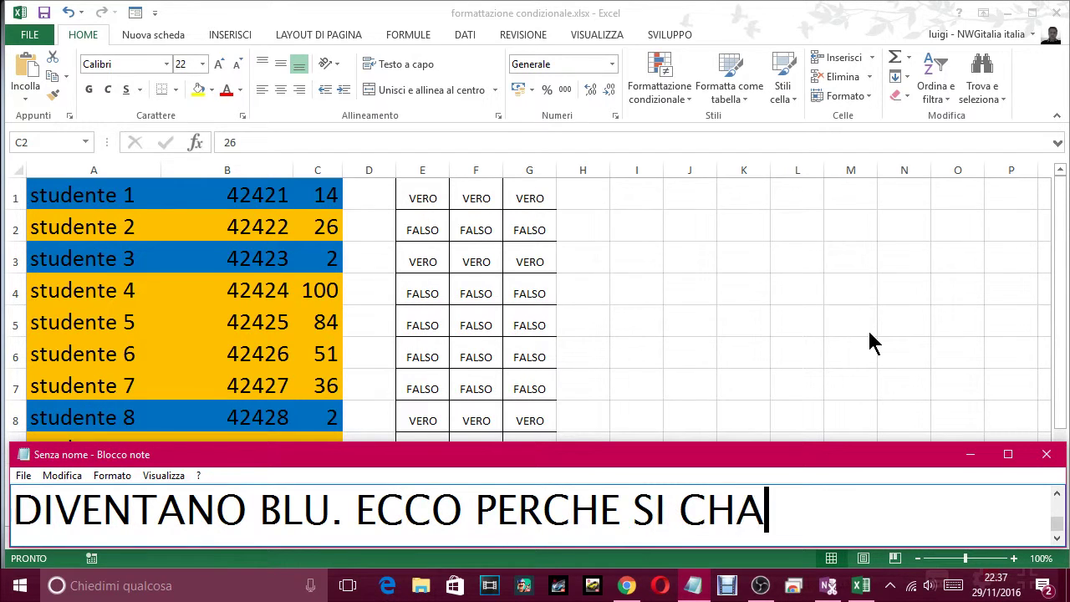
key(BackSpace)
text(IAMA FOR)
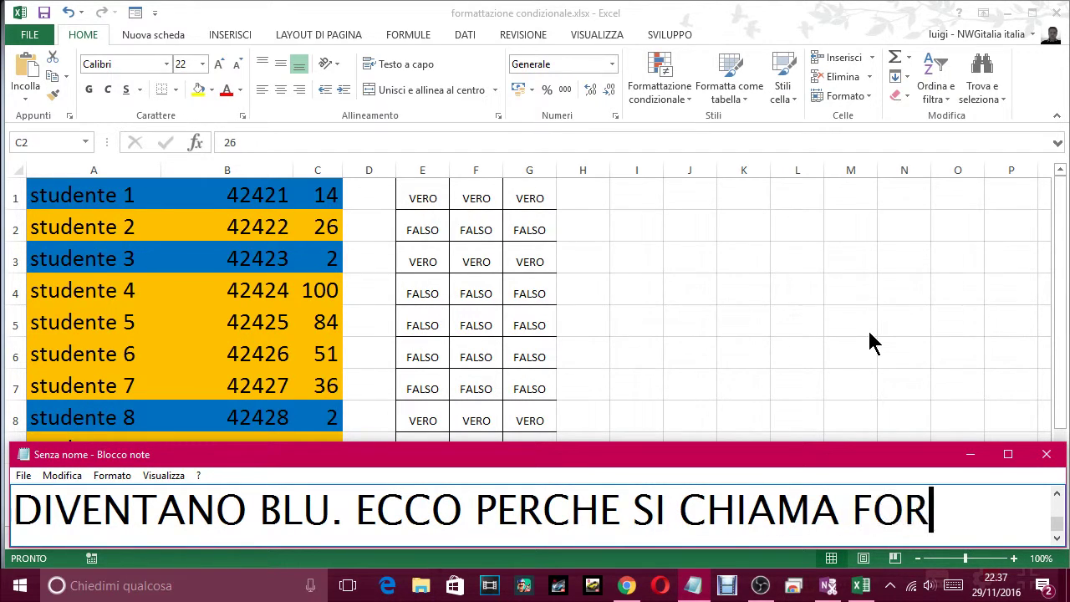
text(MATTZIO)
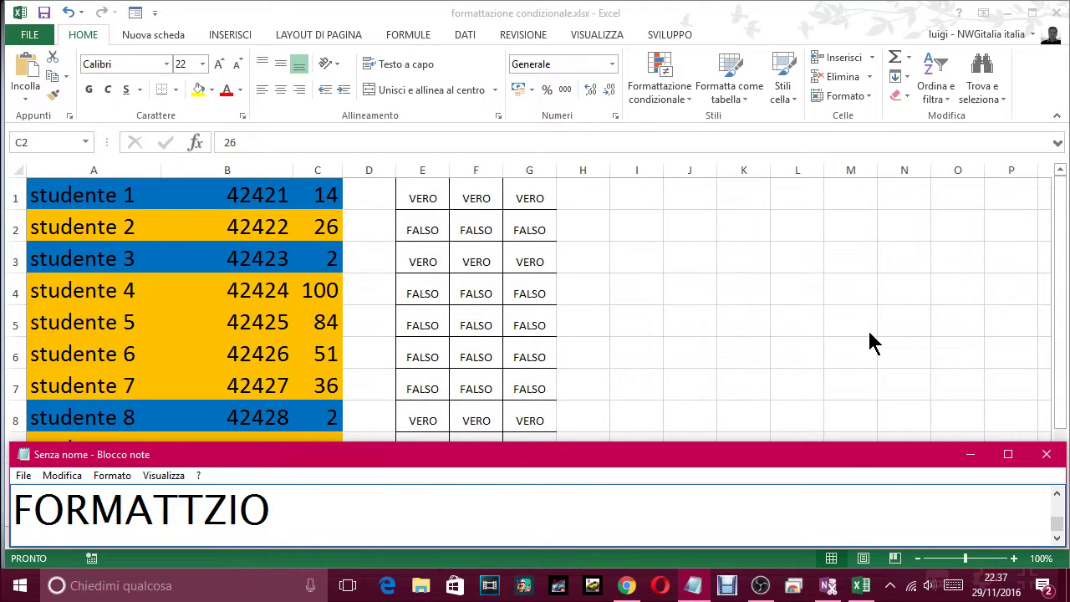
text(NE CONDIZION)
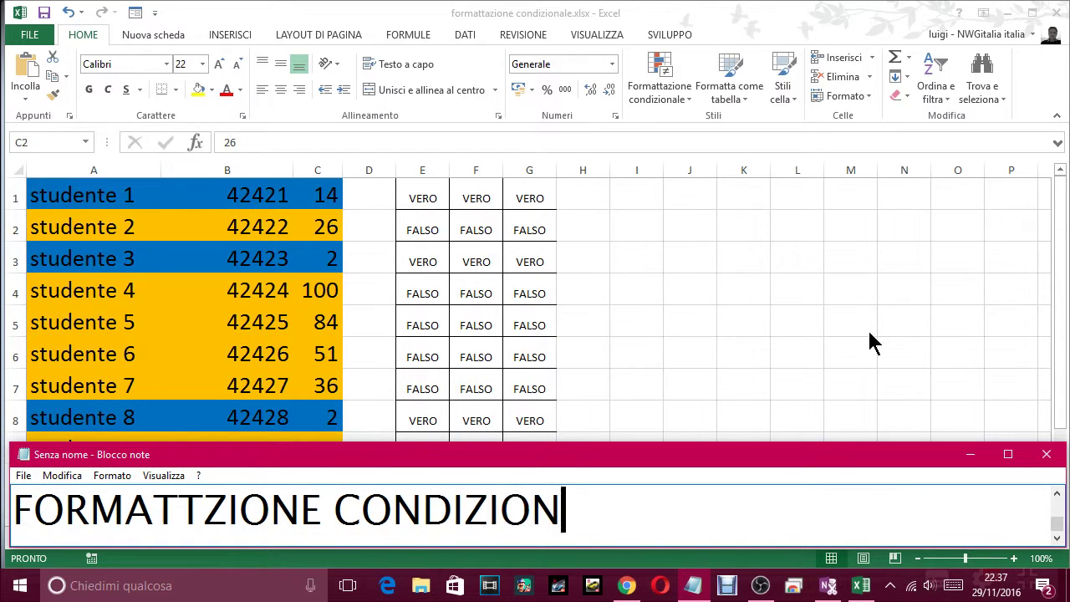
text(ALE.)
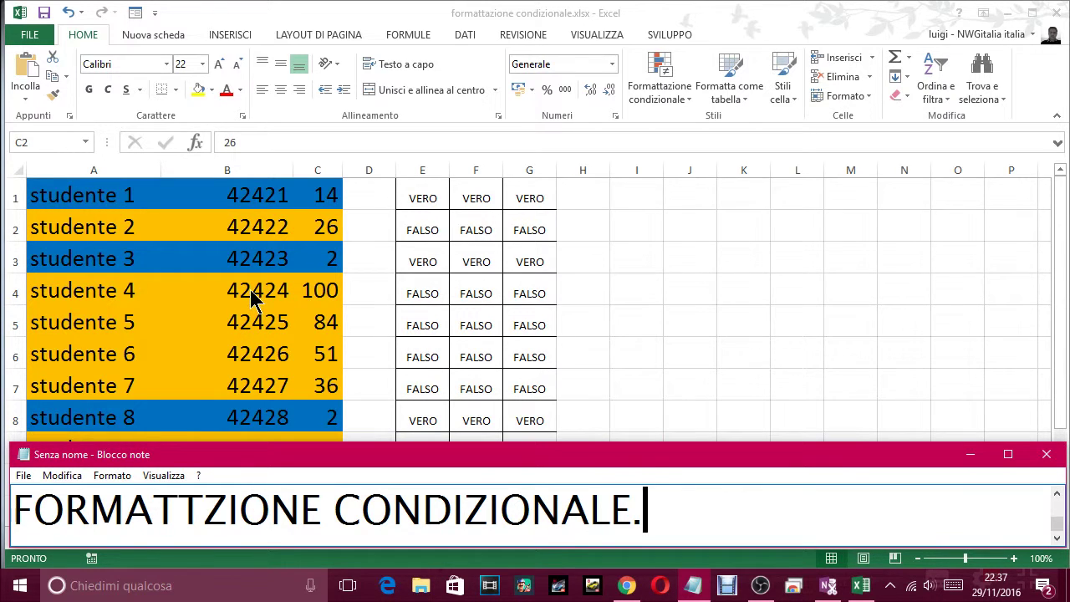
Step: Enter 21, then 15, then 58 in C4, watching row 4 switch between blue and orange
click(324, 290)
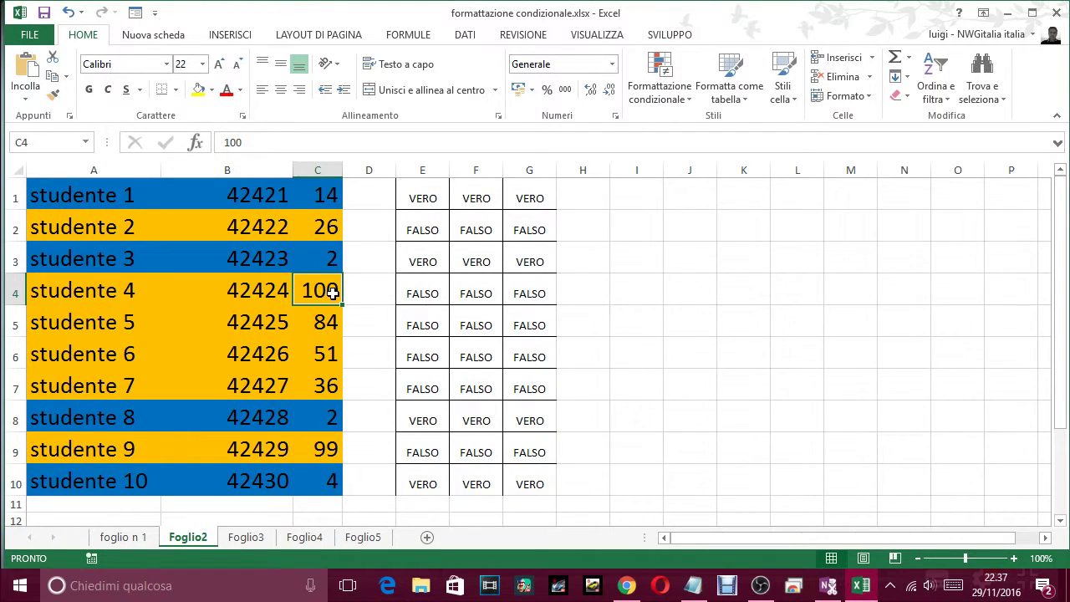
text(21)
key(Return)
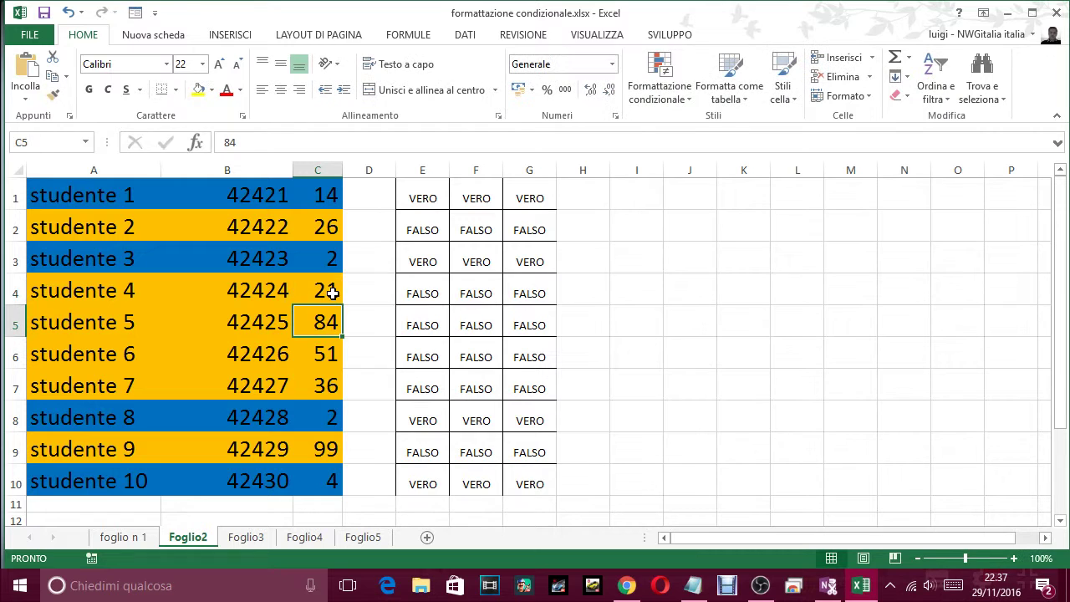
click(332, 293)
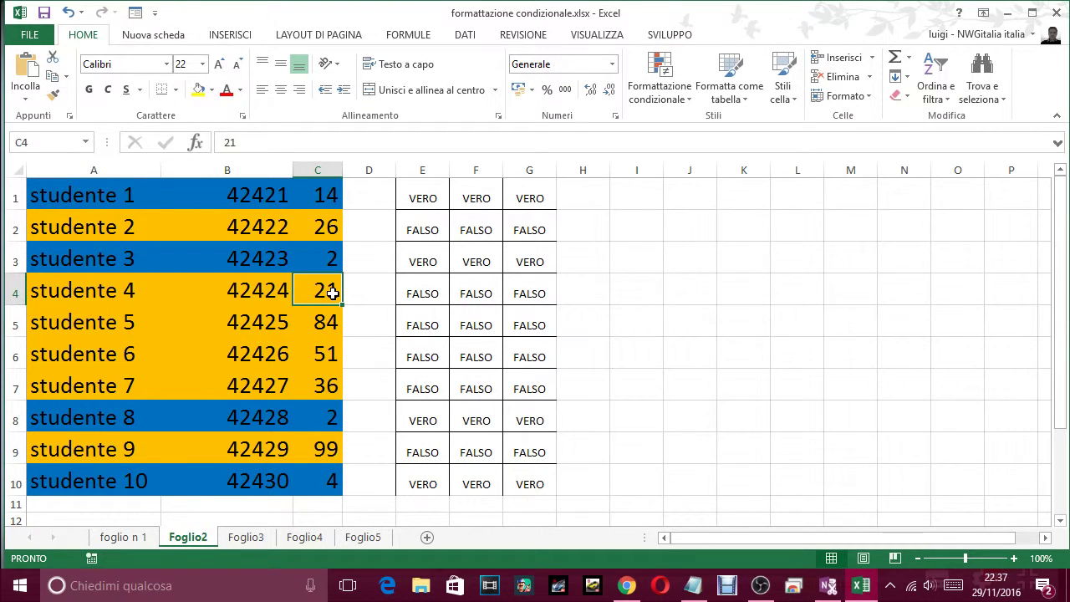
text(15)
key(Return)
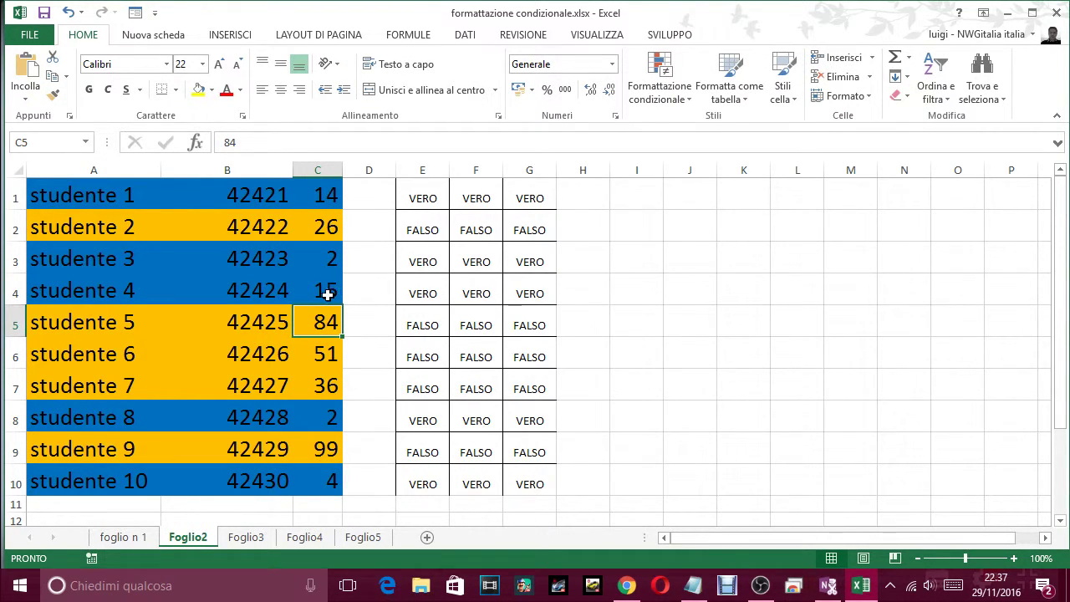
click(323, 295)
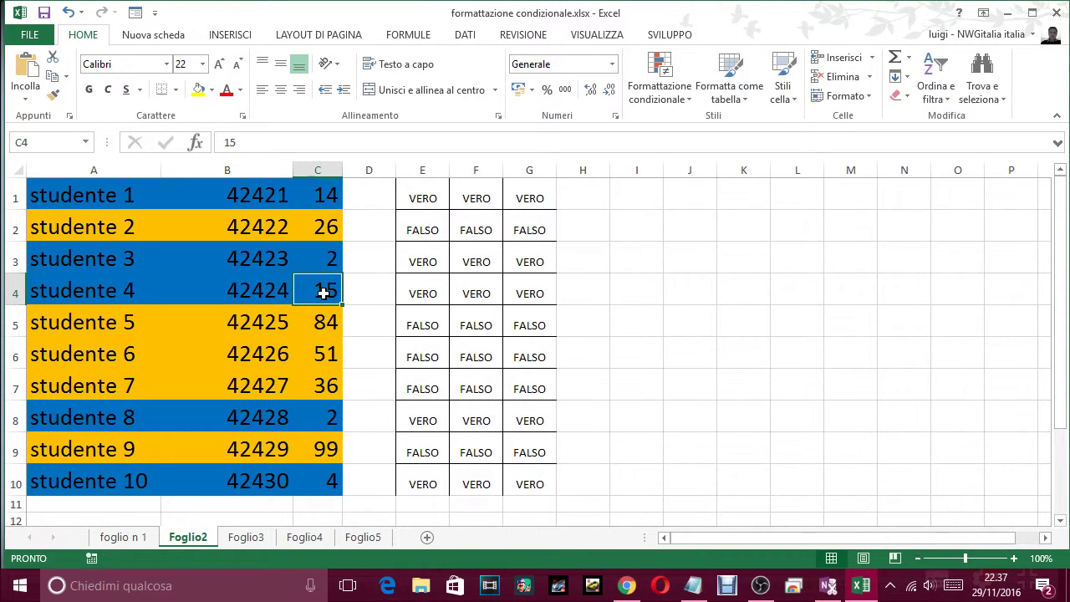
text(58)
key(Return)
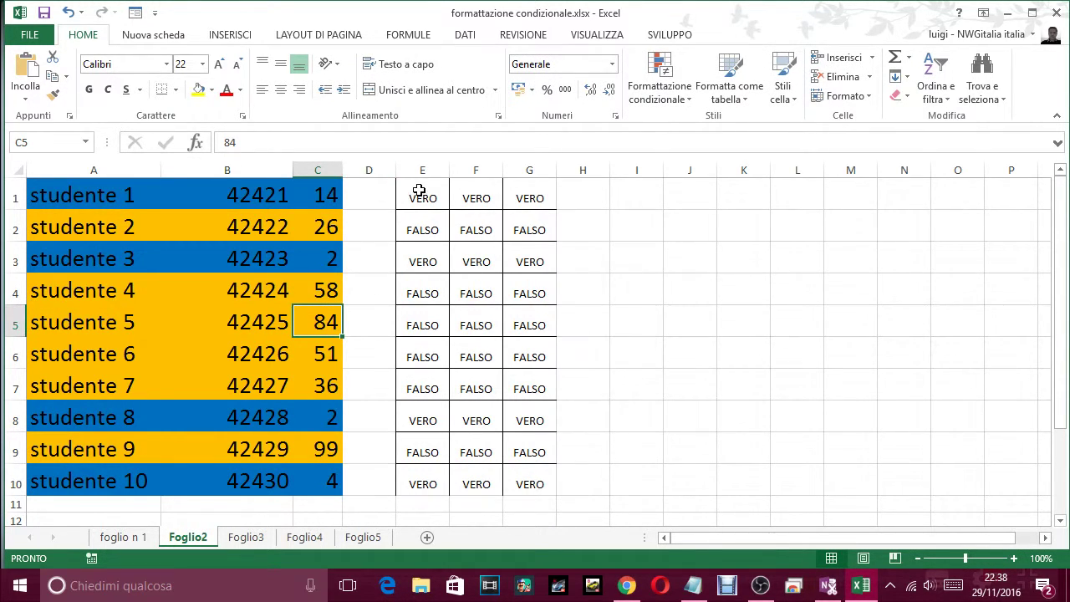
Step: Select E1:G10 and apply Cancella tutto to wipe the VERO/FALSO helper cells
drag(419, 190, 535, 489)
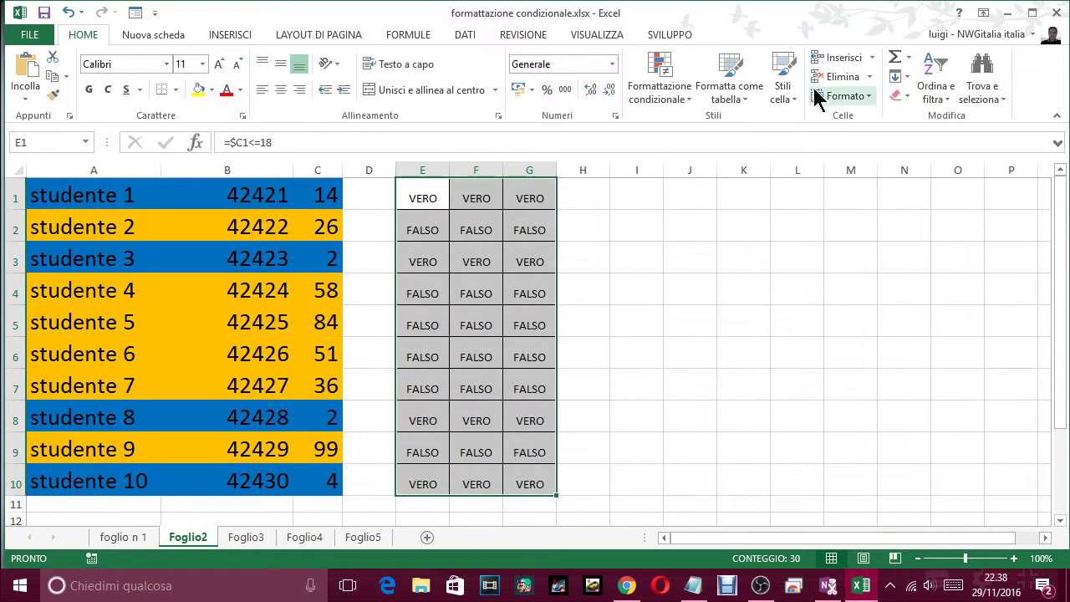
click(900, 95)
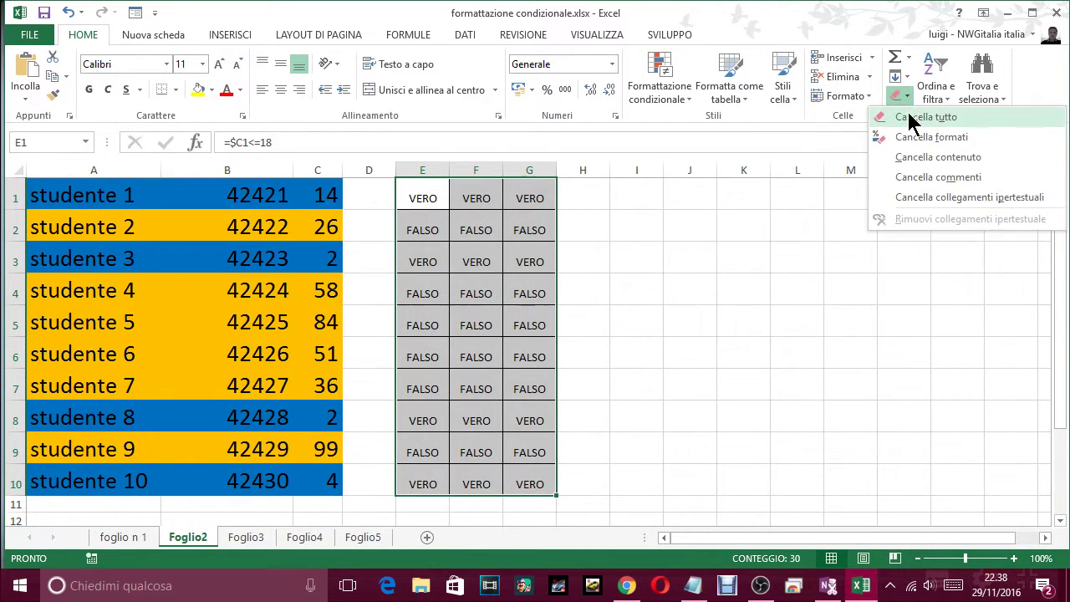
click(911, 117)
click(798, 253)
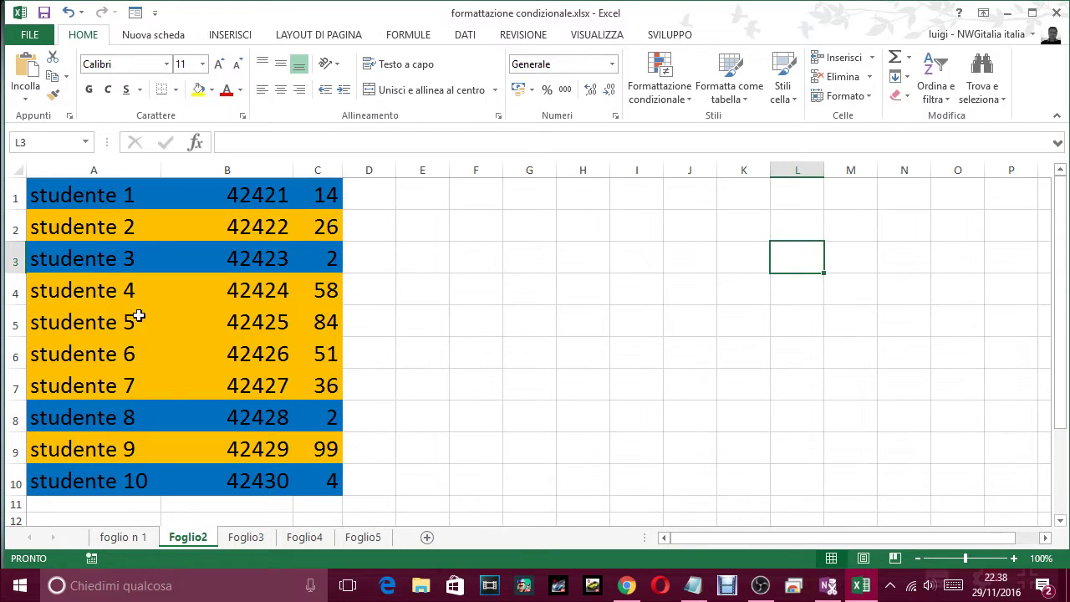
Step: Set C5 to 0 so row 5 turns blue, then to 19 so it turns orange
click(73, 323)
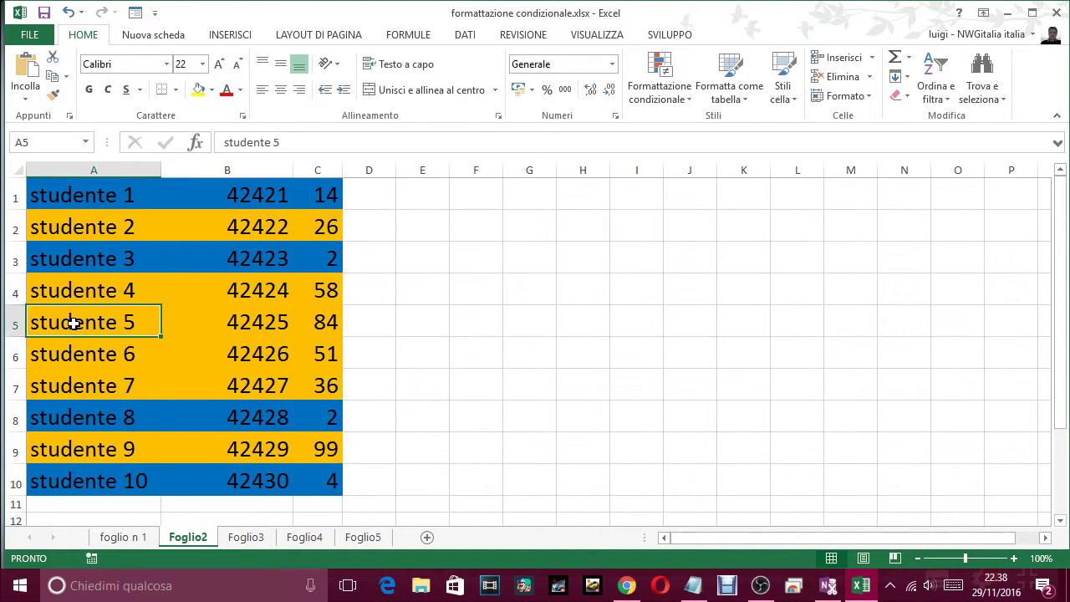
click(323, 324)
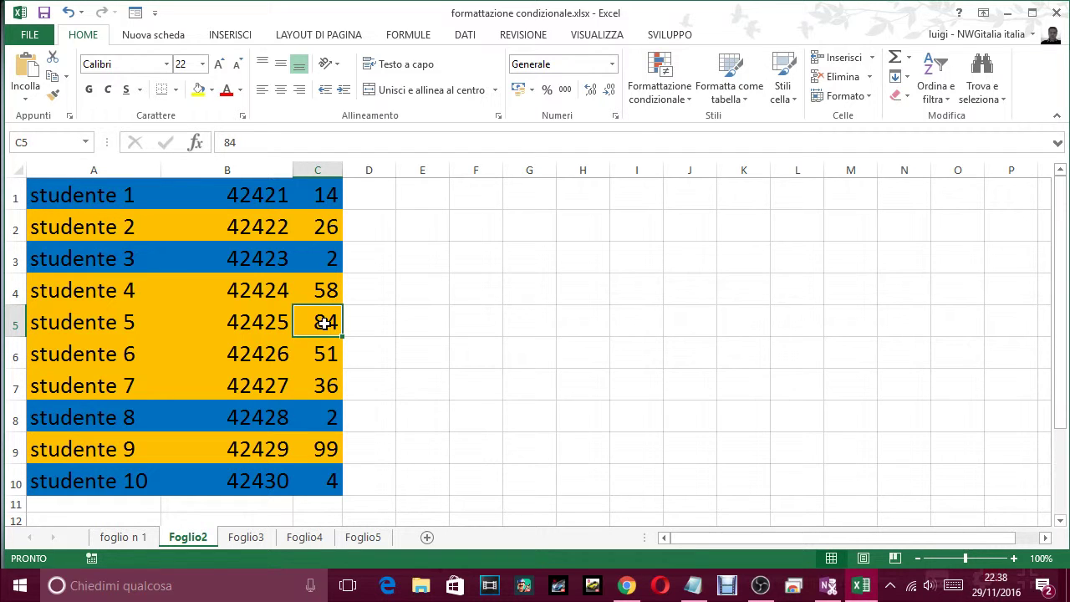
text(0)
key(Return)
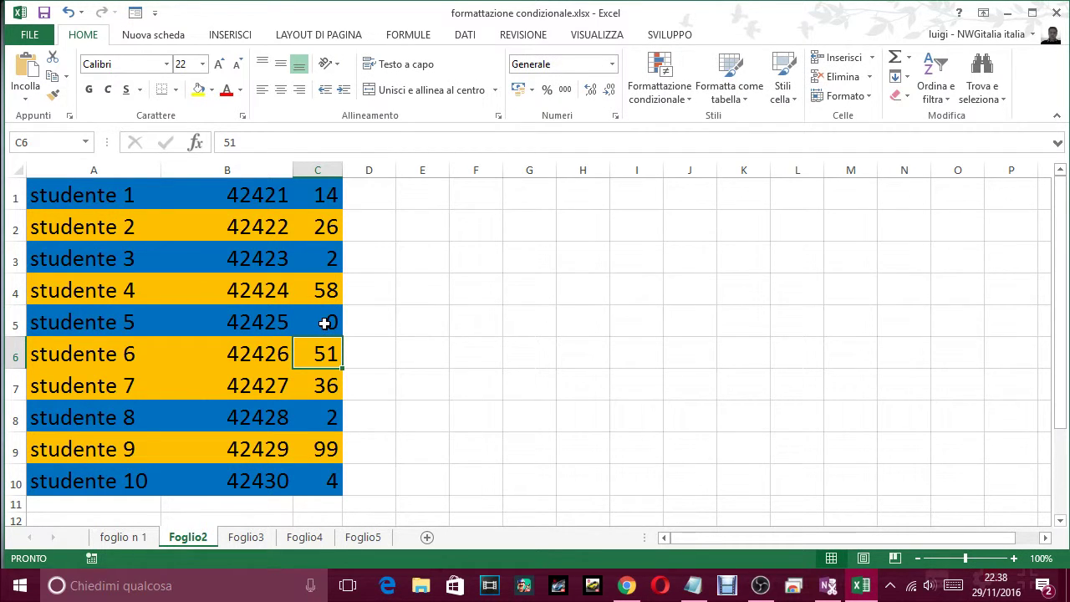
click(324, 323)
text(19)
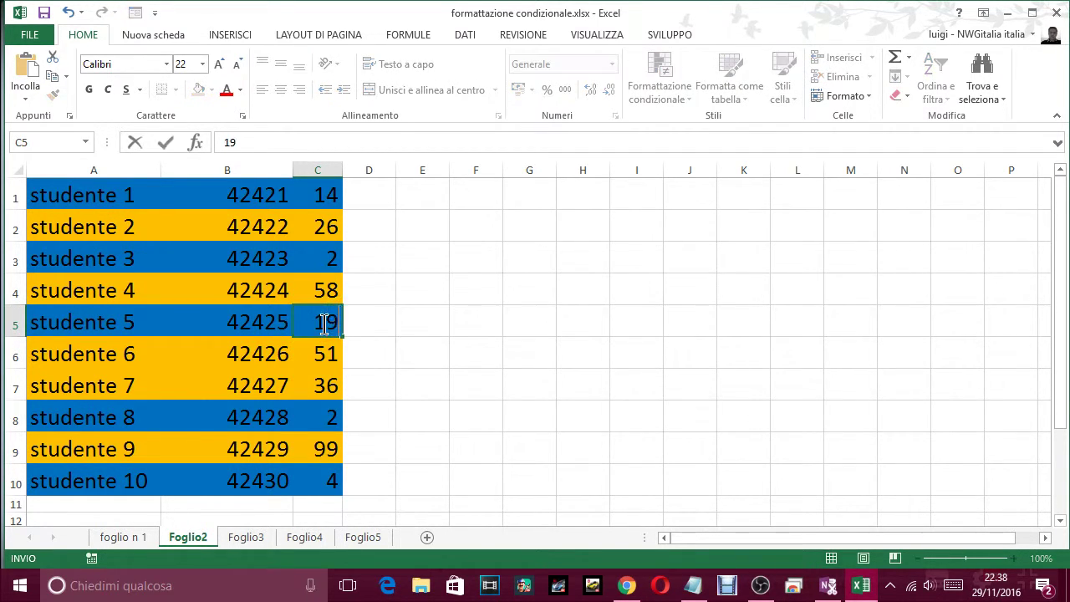
key(Return)
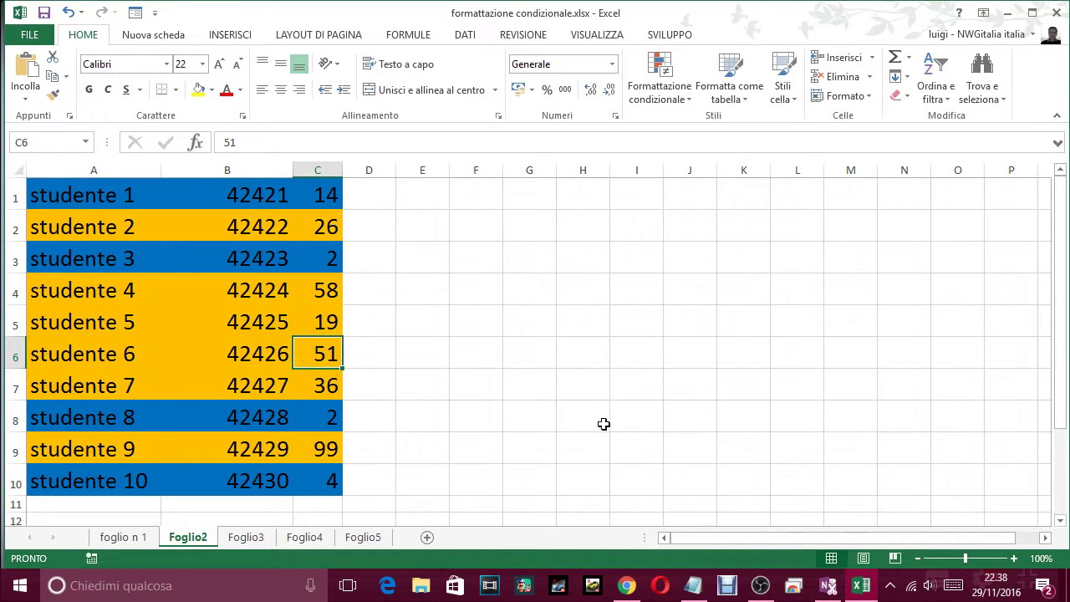
Step: Replace the Notepad text with 'OK, SE IL VIDEO TI è PIACIUTO', then 'METTI MI PIACE'
click(693, 585)
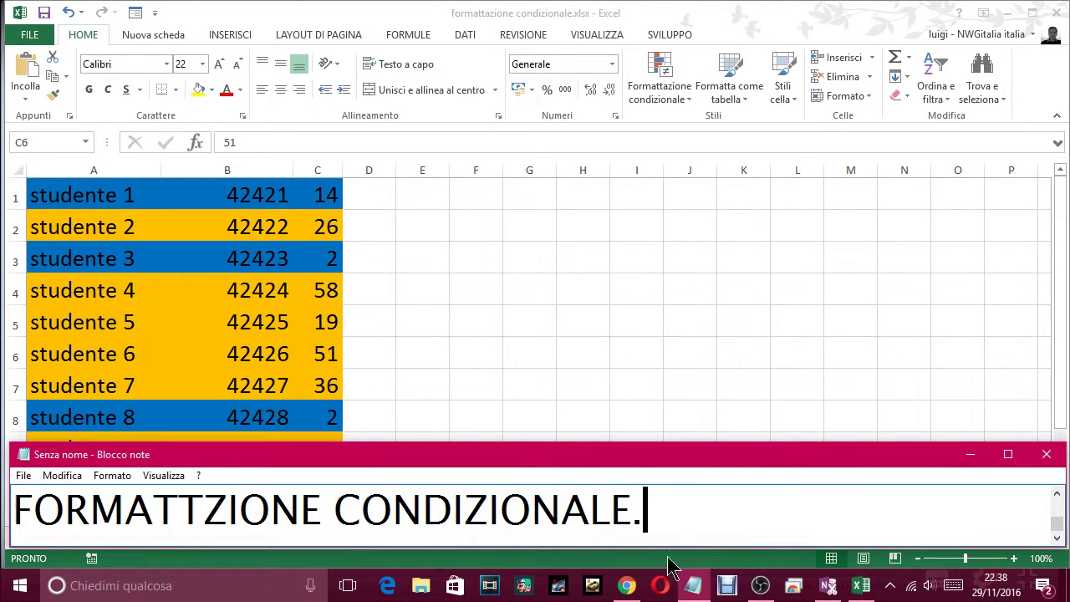
key(ctrl+a)
key(BackSpace)
text(O)
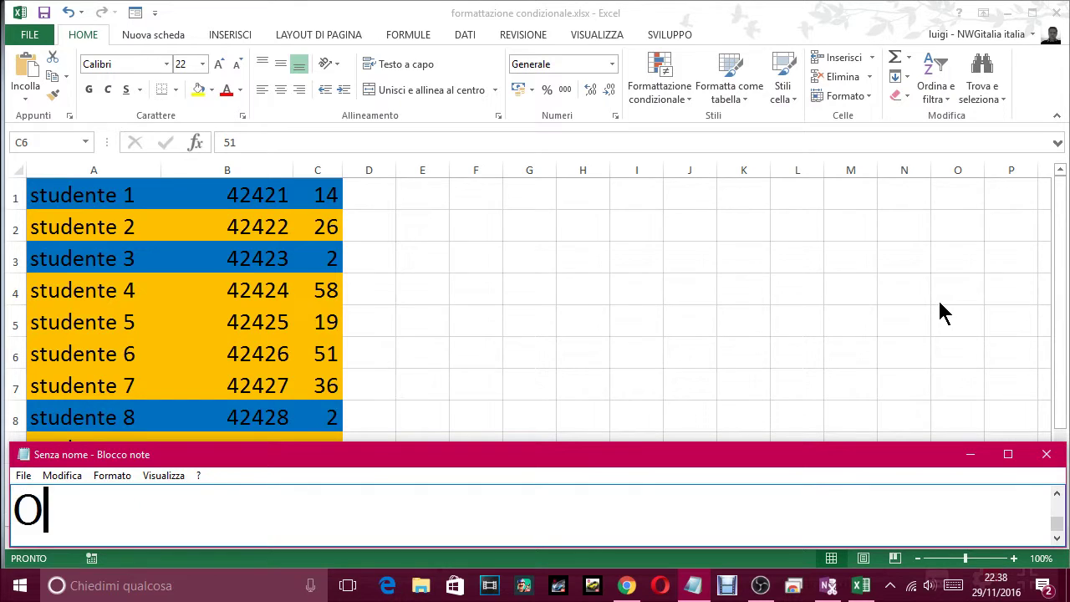
text(K, SE IL VI)
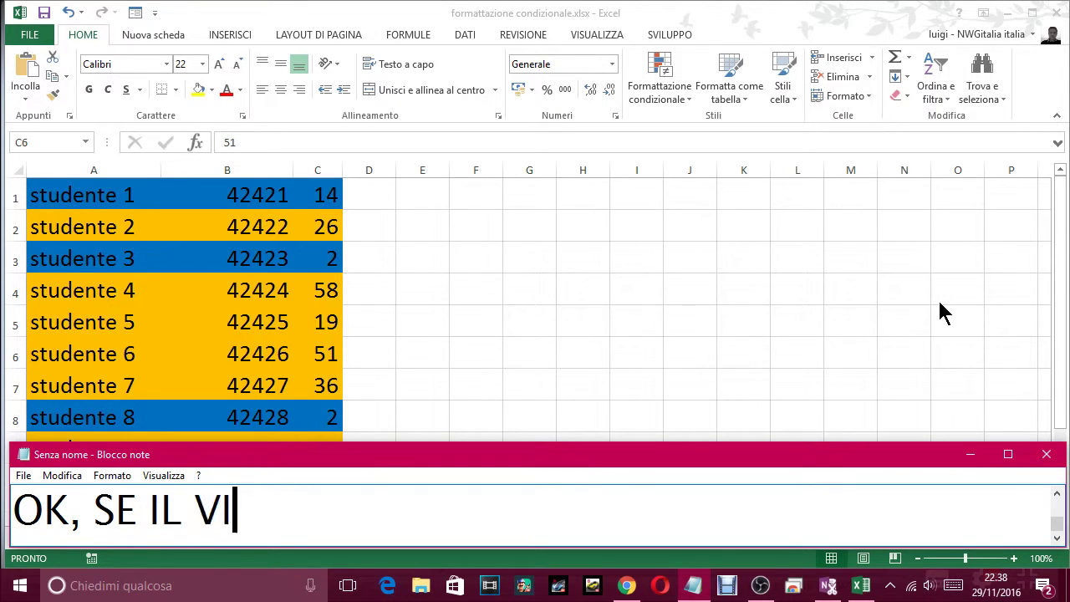
text(DEO TI è P)
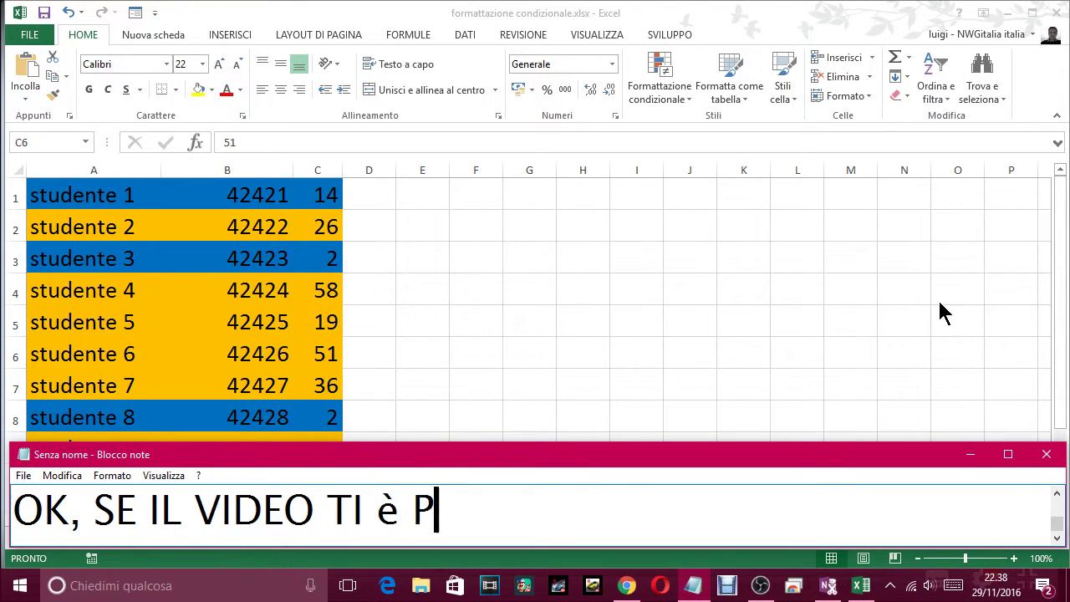
text(IACIUTO)
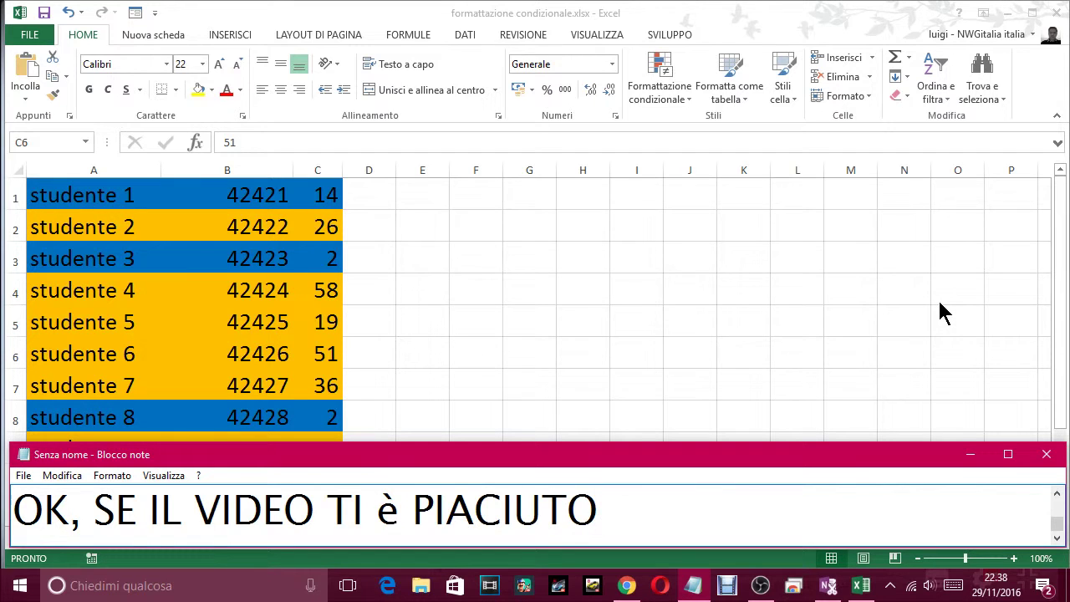
key(ctrl+a)
key(BackSpace)
text(METTI )
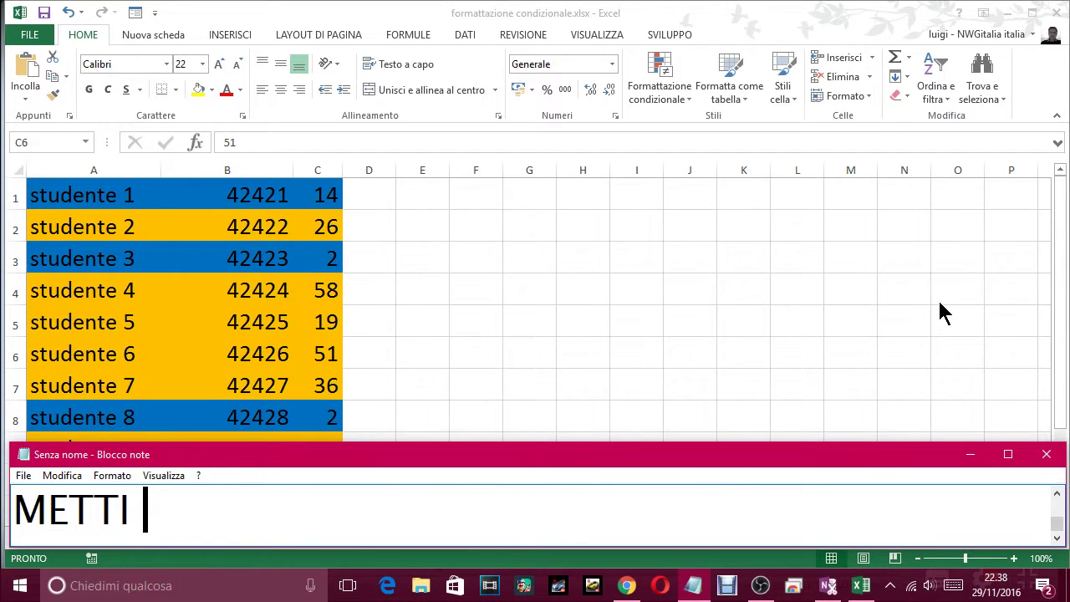
text(  MI PIAC)
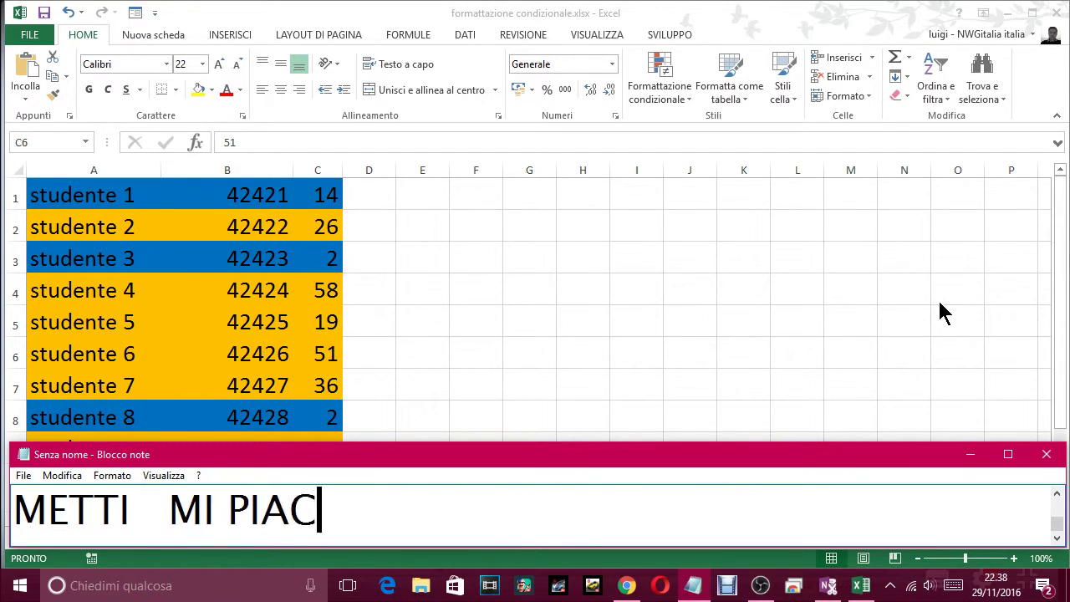
text(E)
Step: Follow with 'E CONDIVIDILO', 'ISCRIVITI AL CANALE SE VUOI. MI FAREBBE PIACERE' and a long 'GRAZIEEEE'
key(ctrl+a)
text(E CONDI)
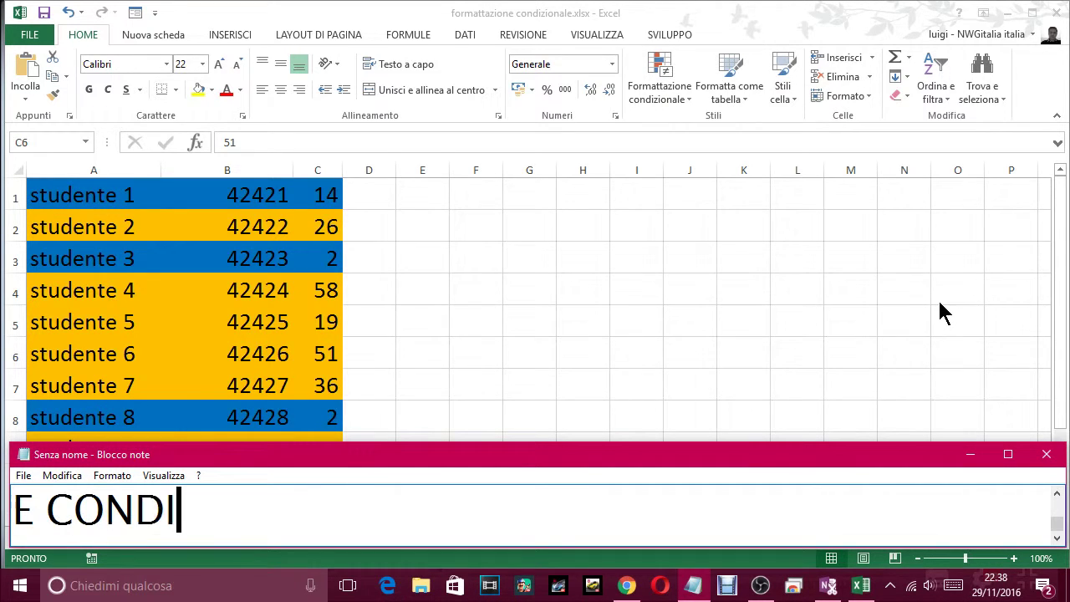
text(VIDILO)
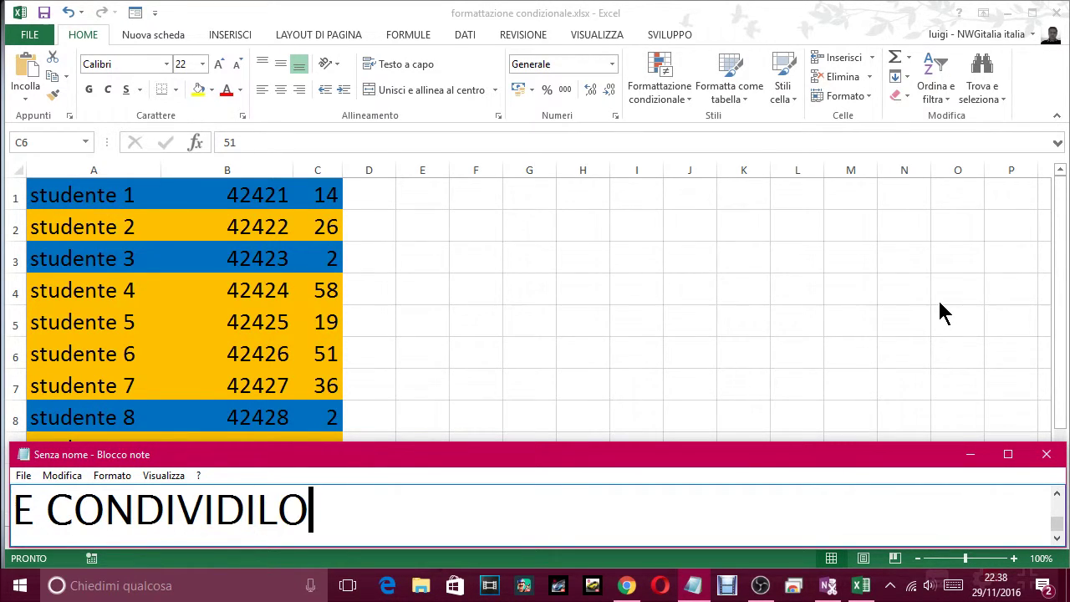
key(ctrl+a)
key(BackSpace)
text(ISCRI)
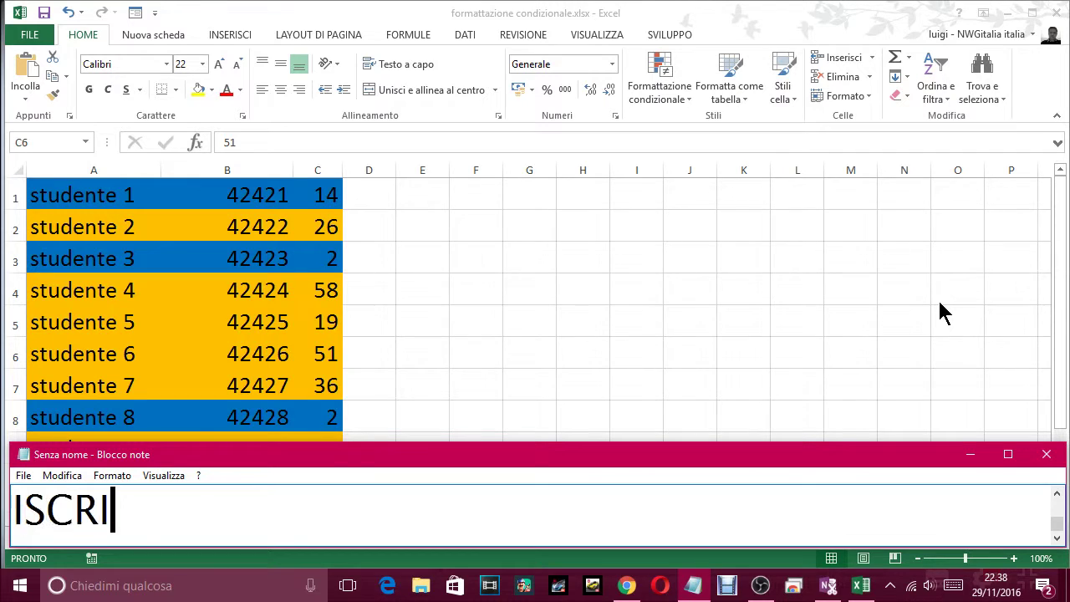
text(VITI AL CAN)
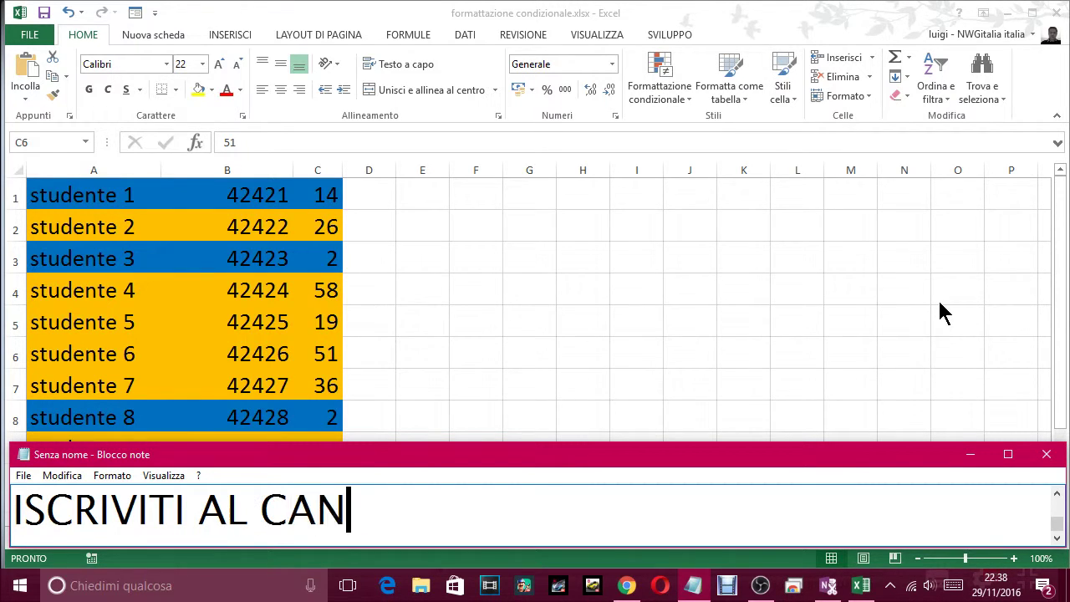
text(ALE SE )
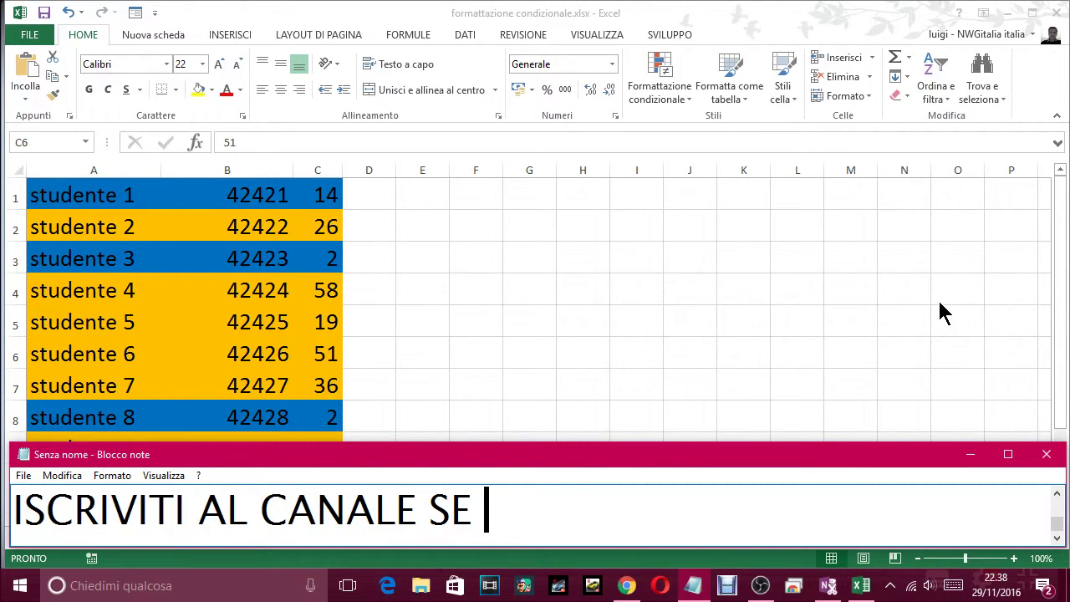
text(VUOI.)
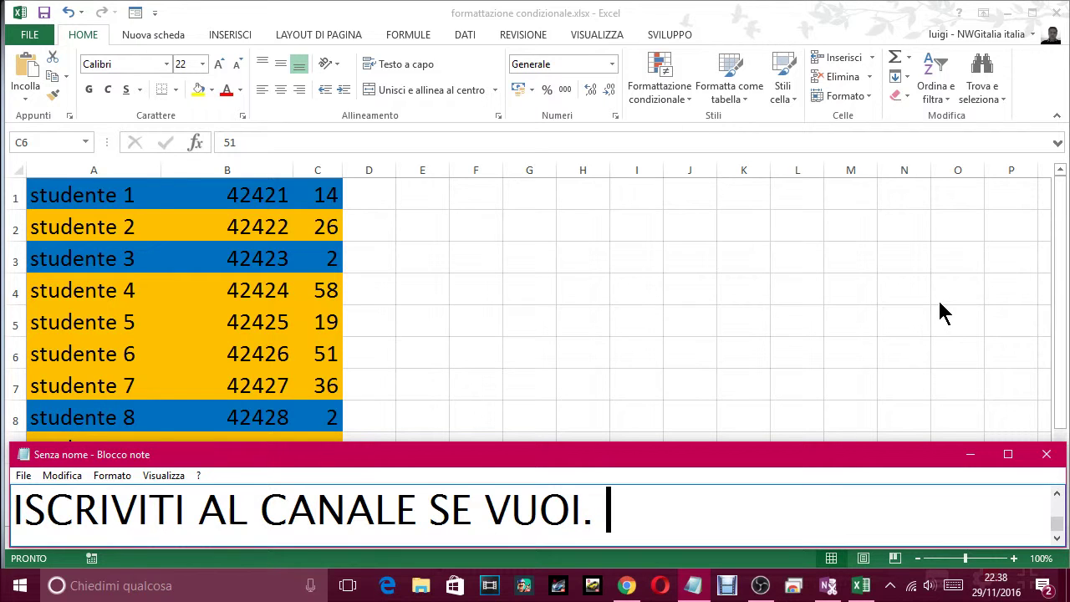
text( M)
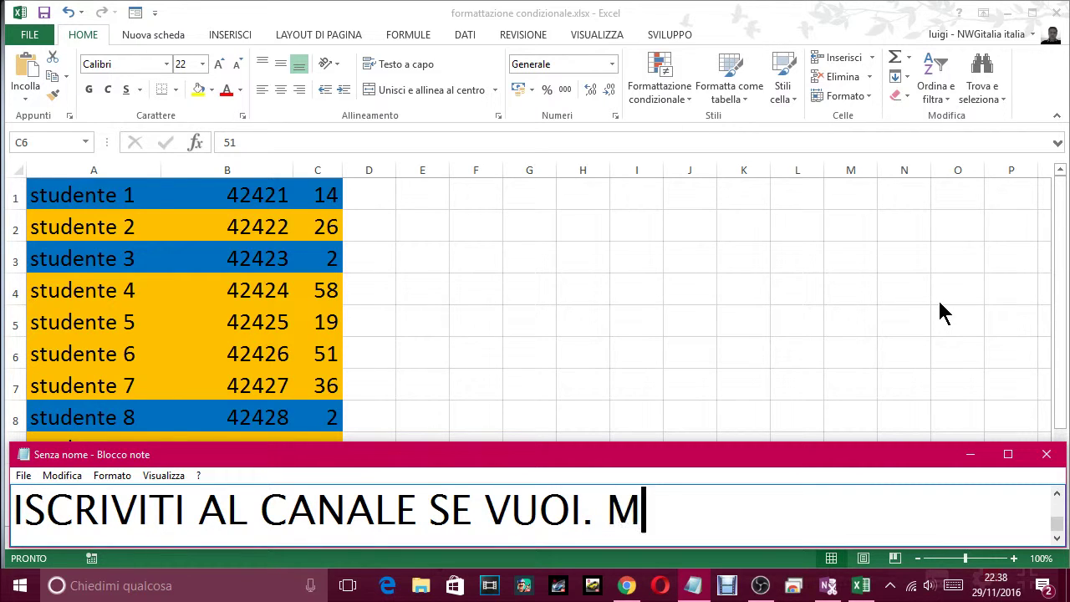
text(I FAREBBE PI)
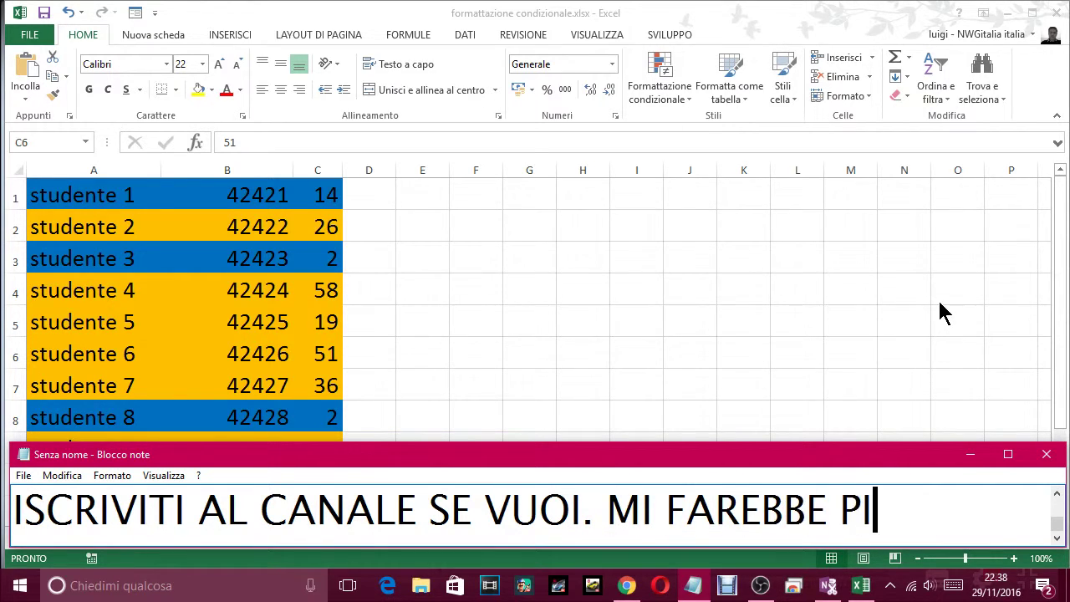
text(ACERE)
key(Return)
text(G)
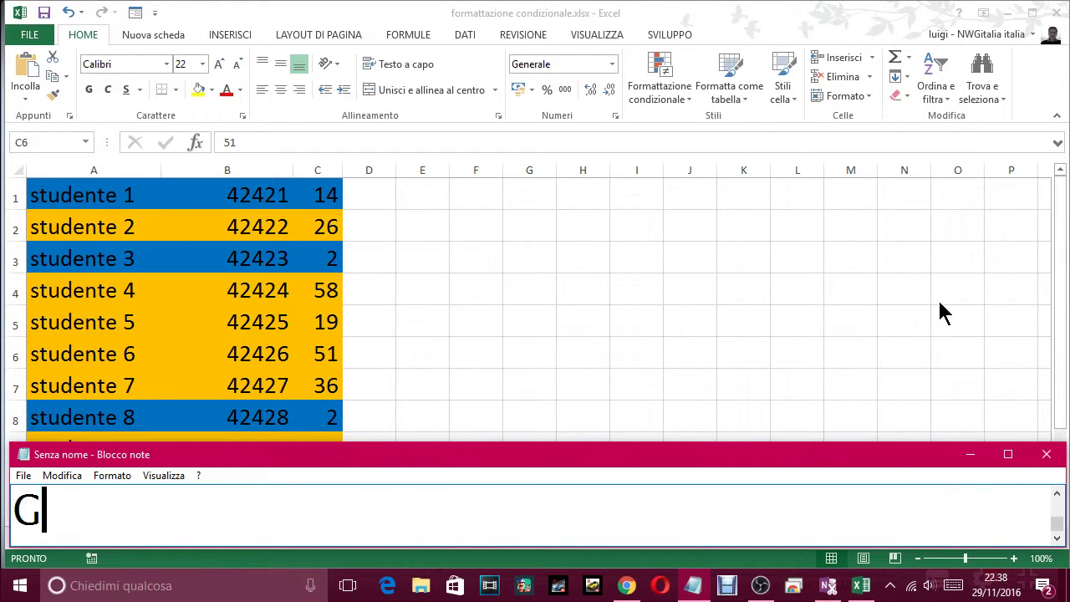
text(RAZIEEEEEEEEEEEEEEEEEEEEE)
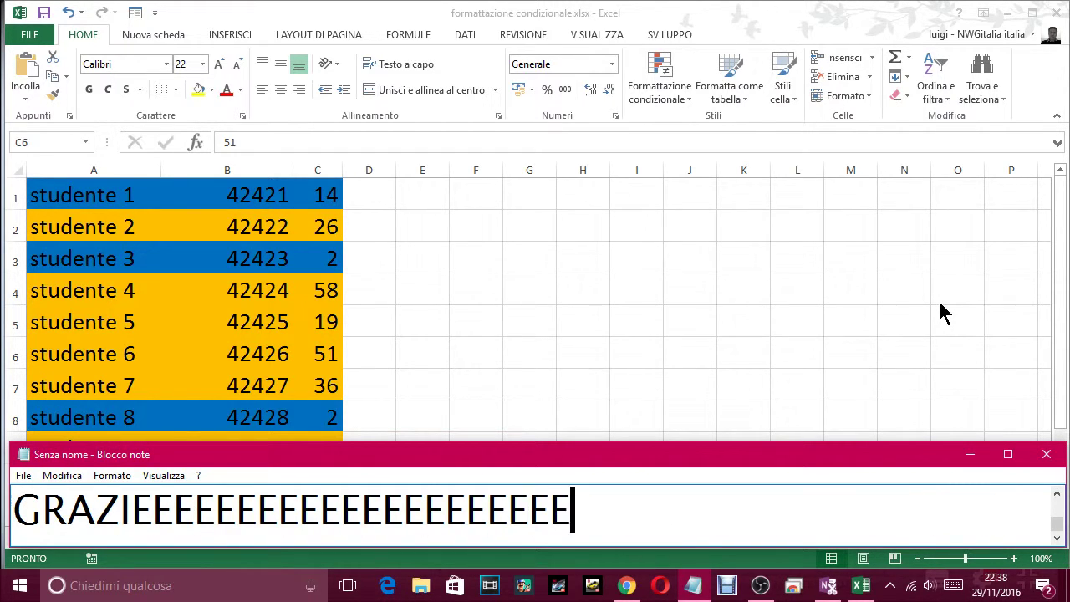
text(EEEEEEEE)
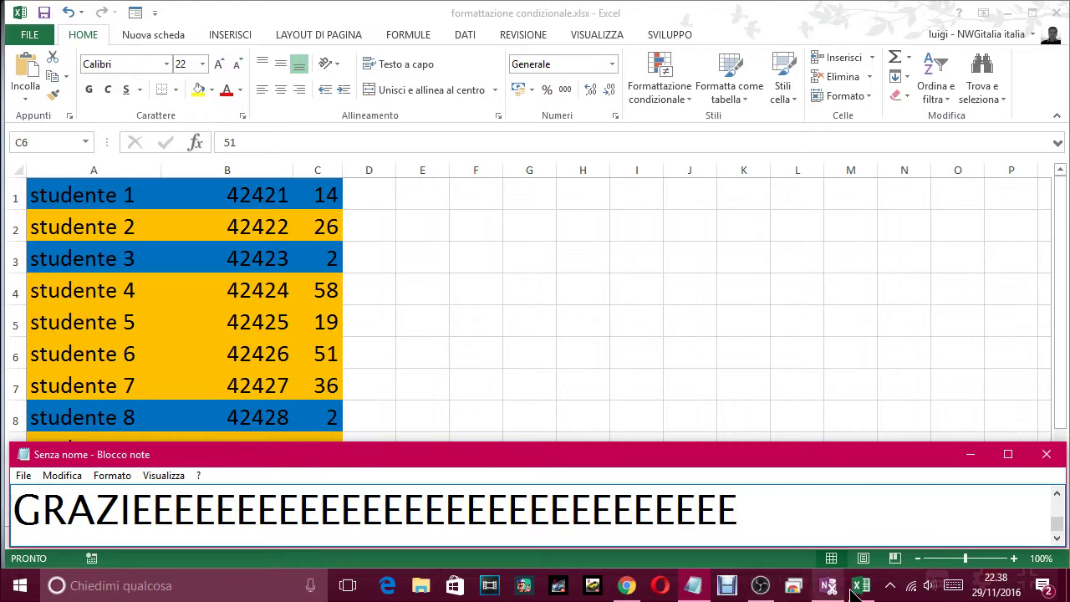
click(889, 585)
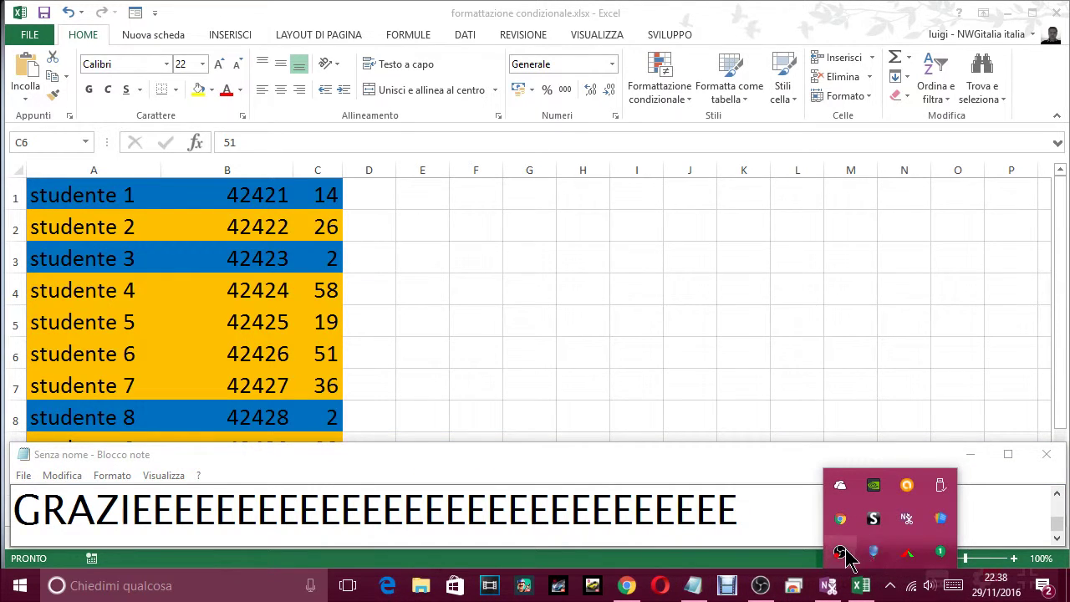